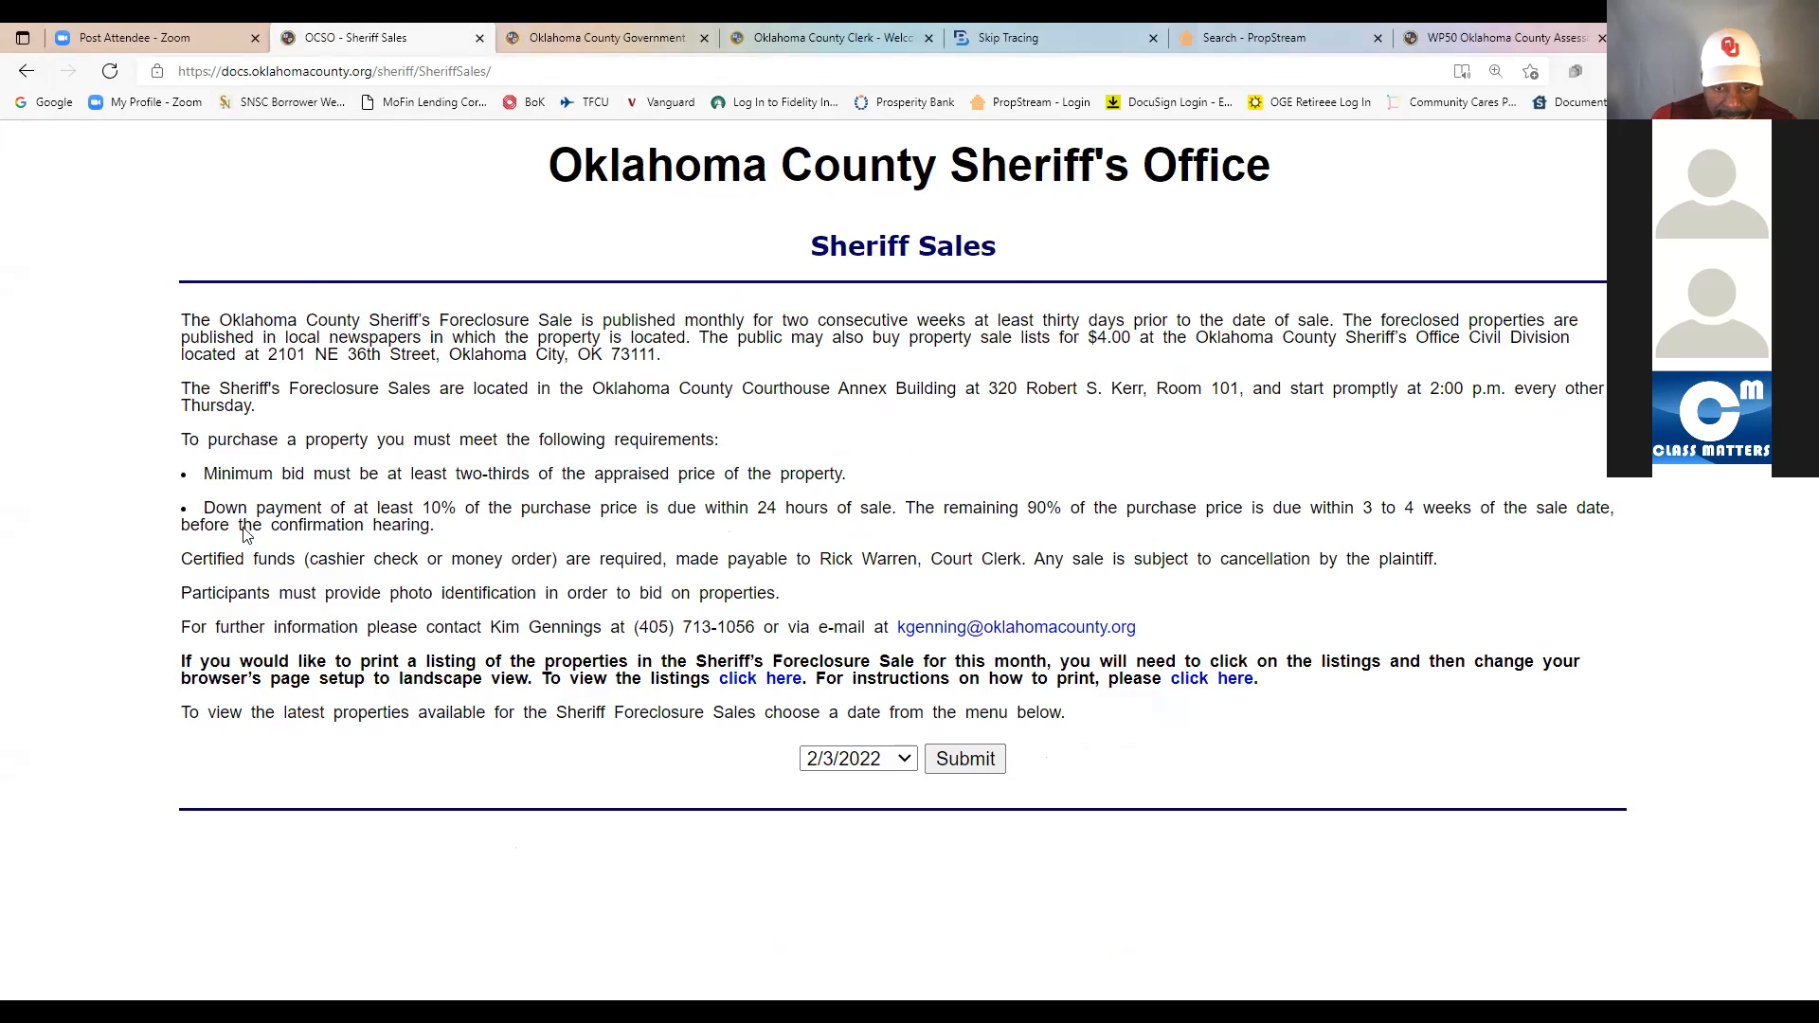
# - Submit the 2/3/2022 sale date and look through the sheriff sale listings for that date
pyautogui.click(904, 763)
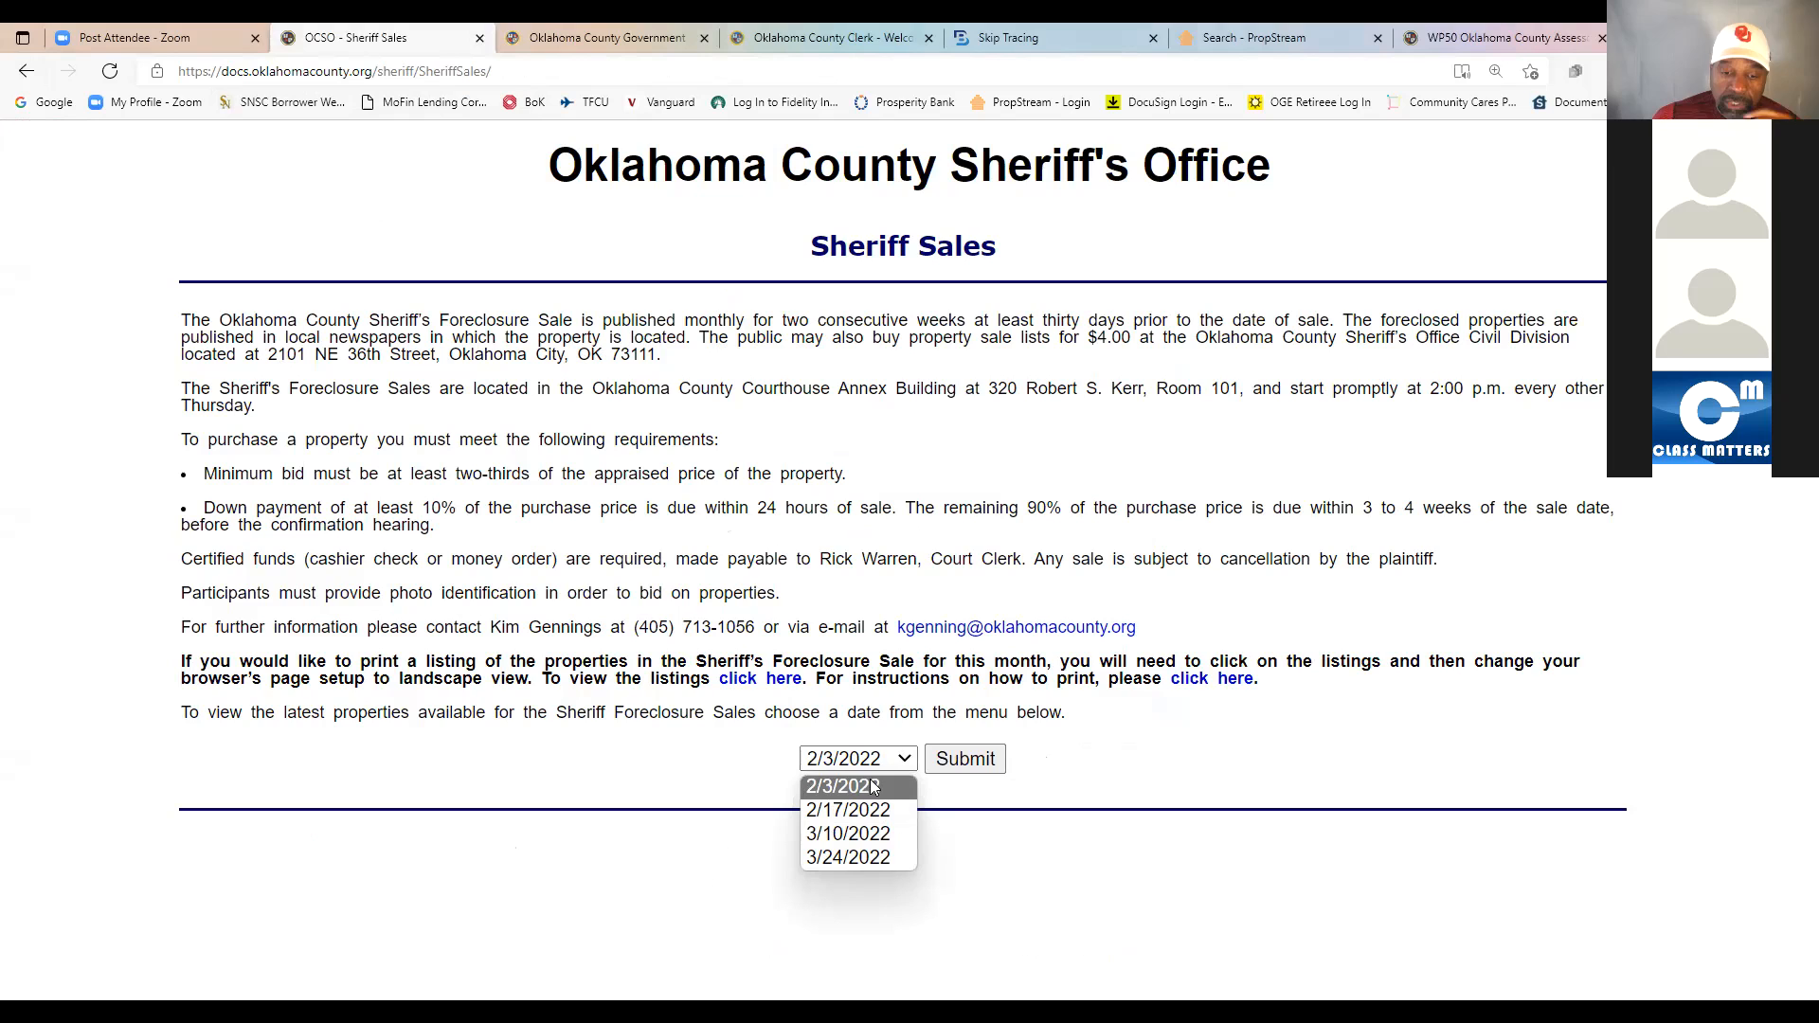
pyautogui.click(976, 760)
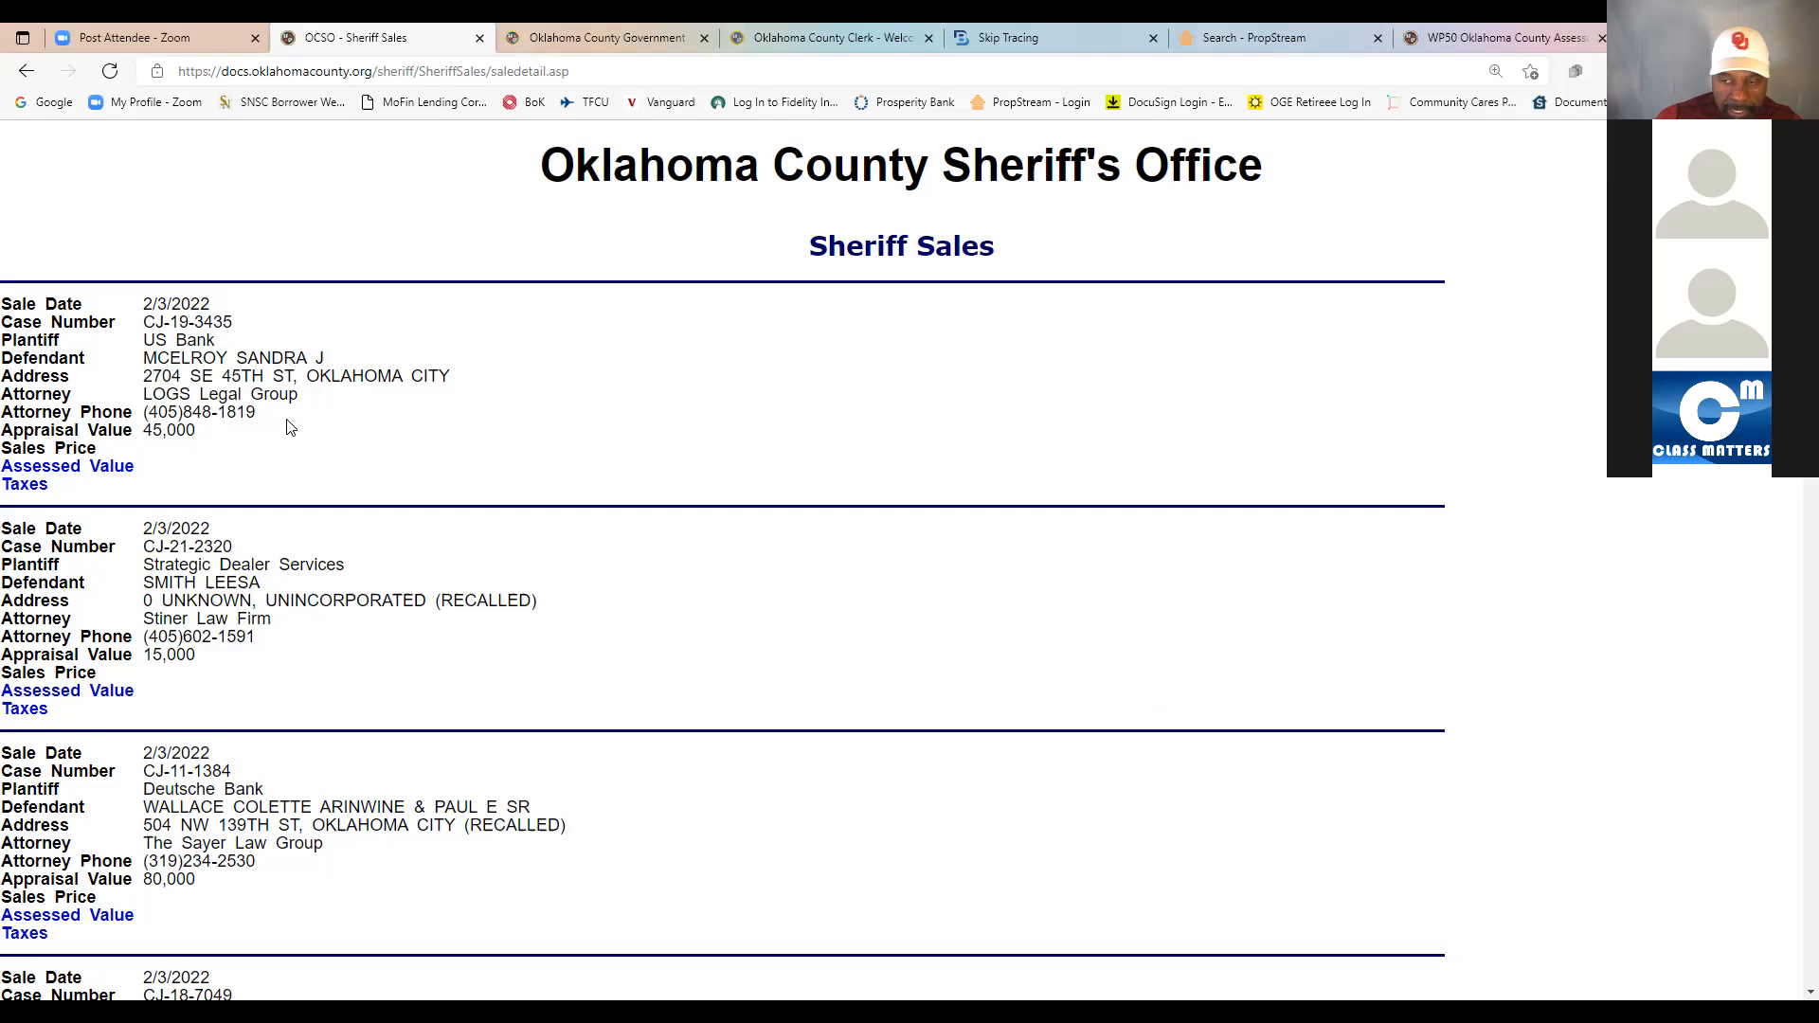
pyautogui.scroll(-7, 290, 428)
# - Switch to PropStream and export all properties in the Cleveland County Sheriff Sale 3_2_22 list
pyautogui.click(1253, 38)
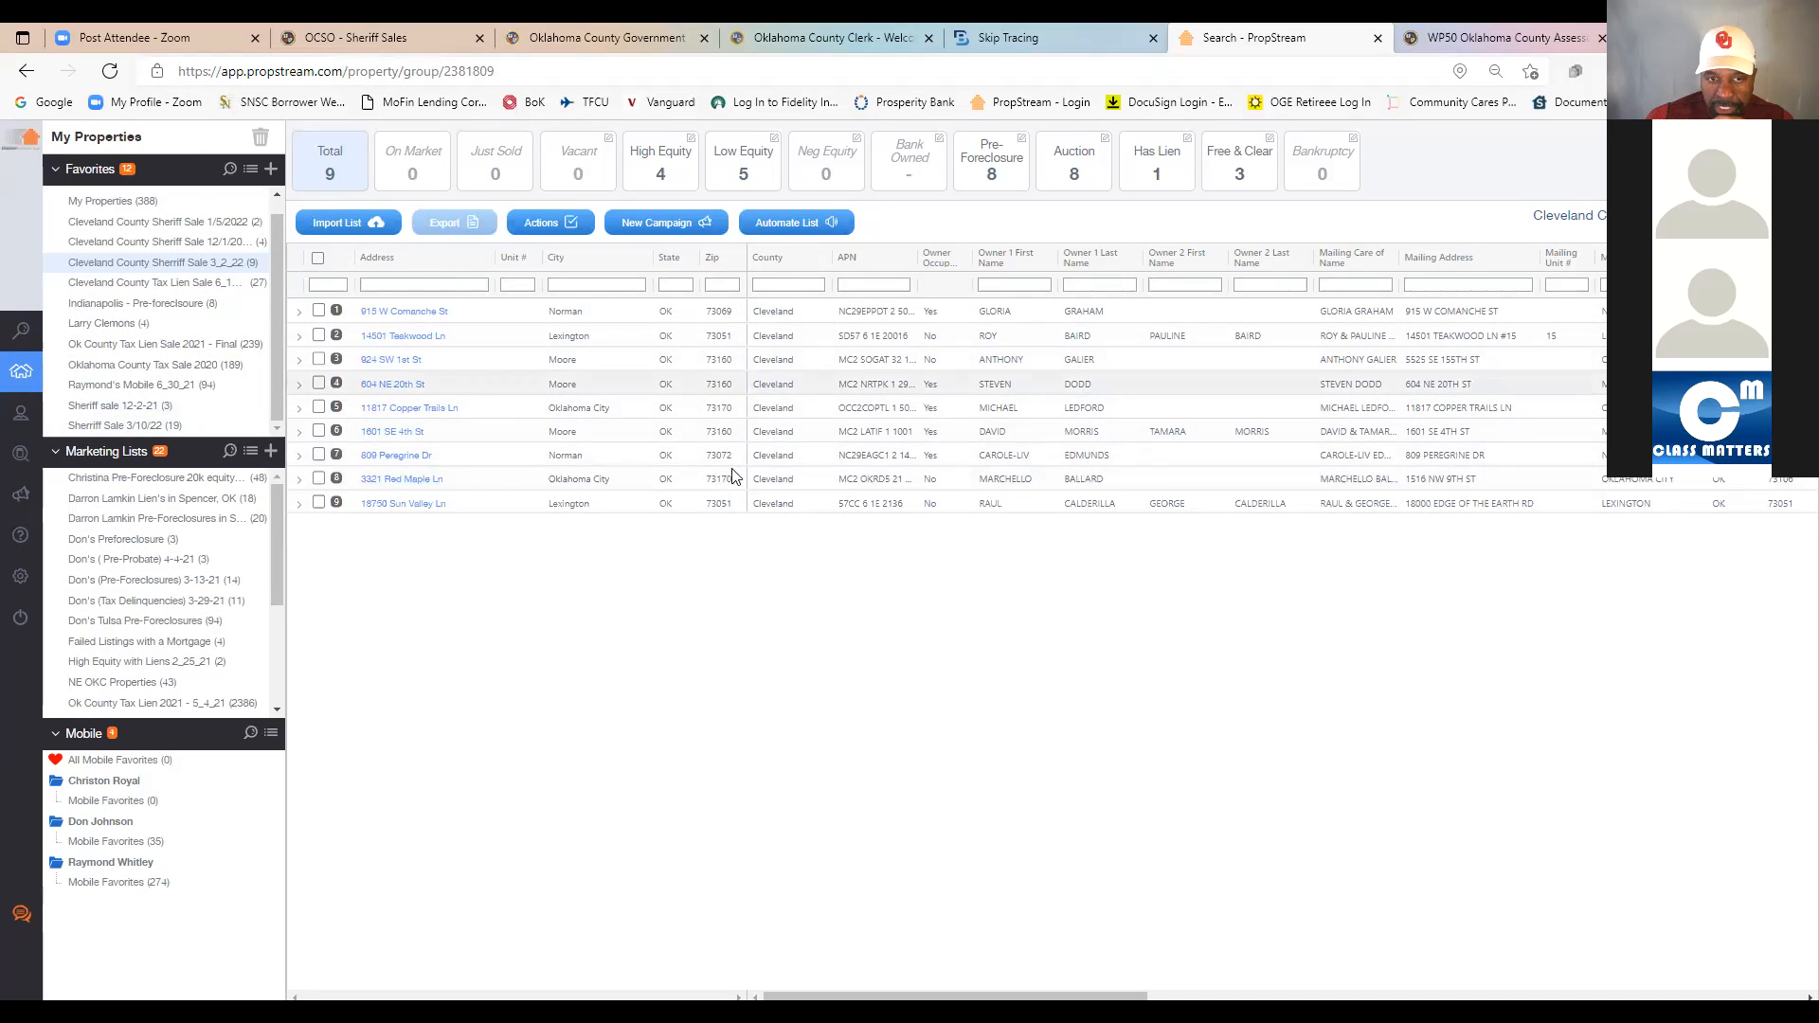
pyautogui.click(318, 257)
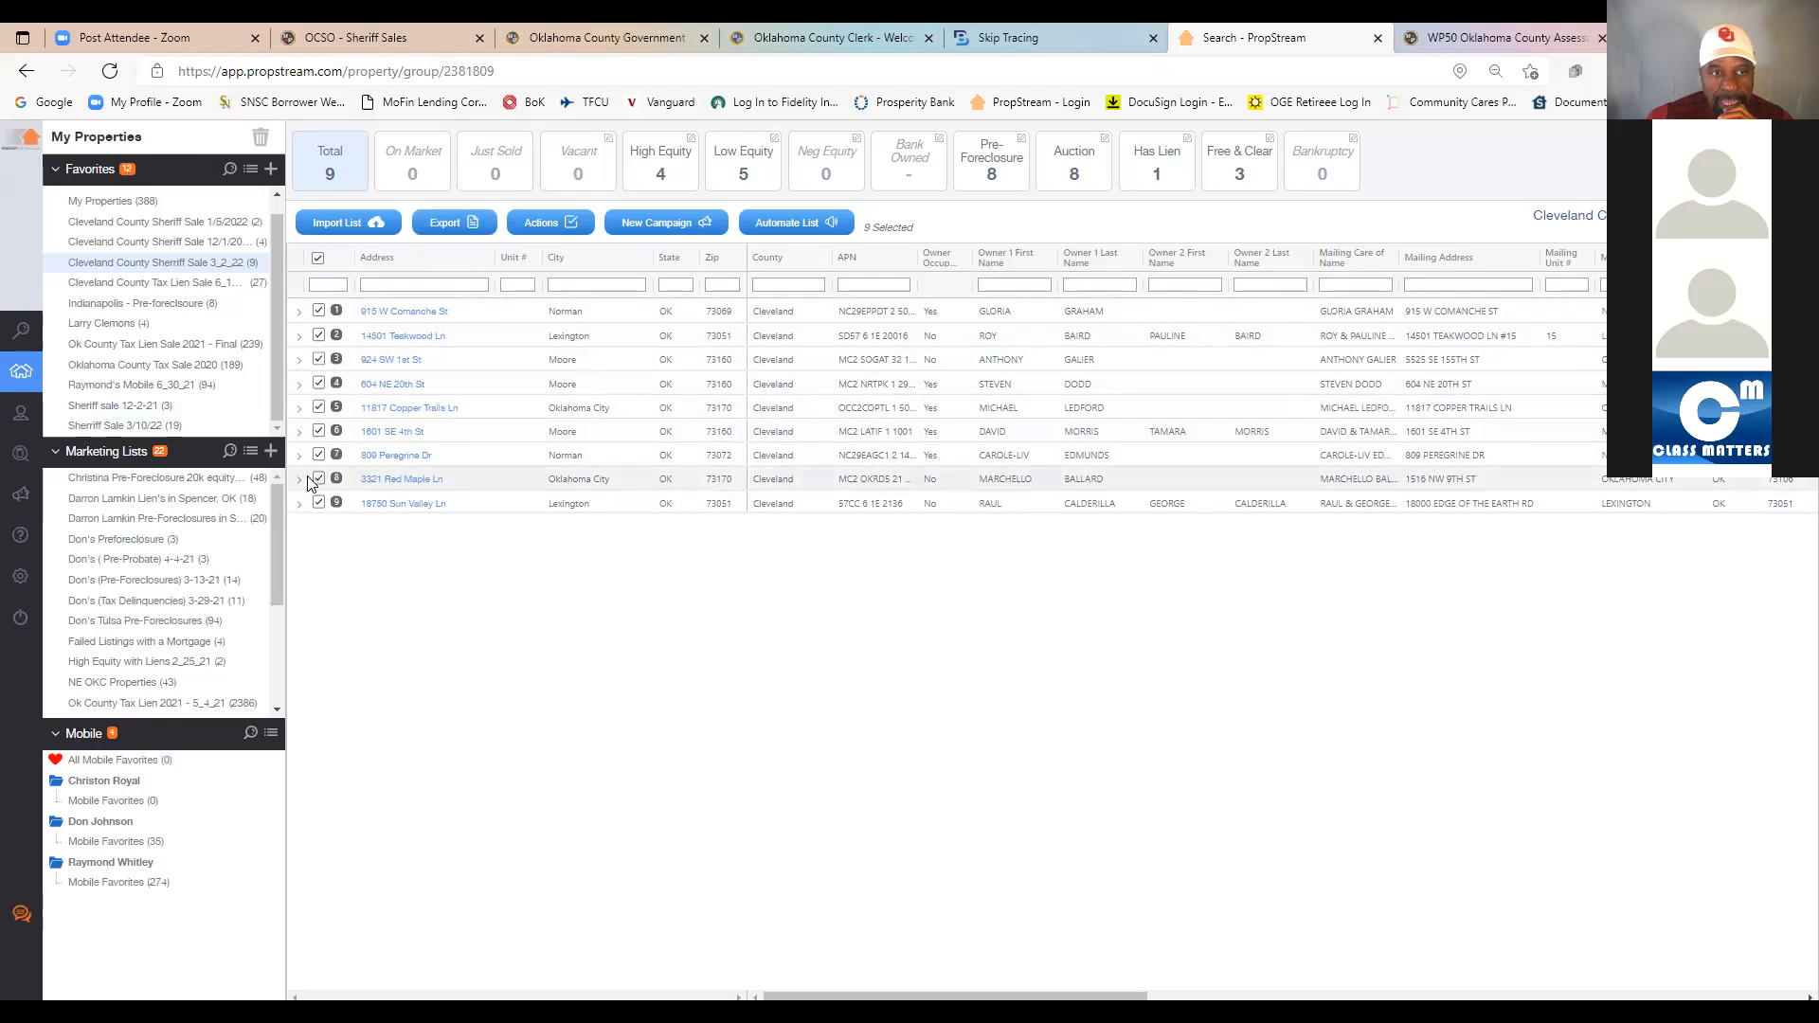
pyautogui.click(445, 223)
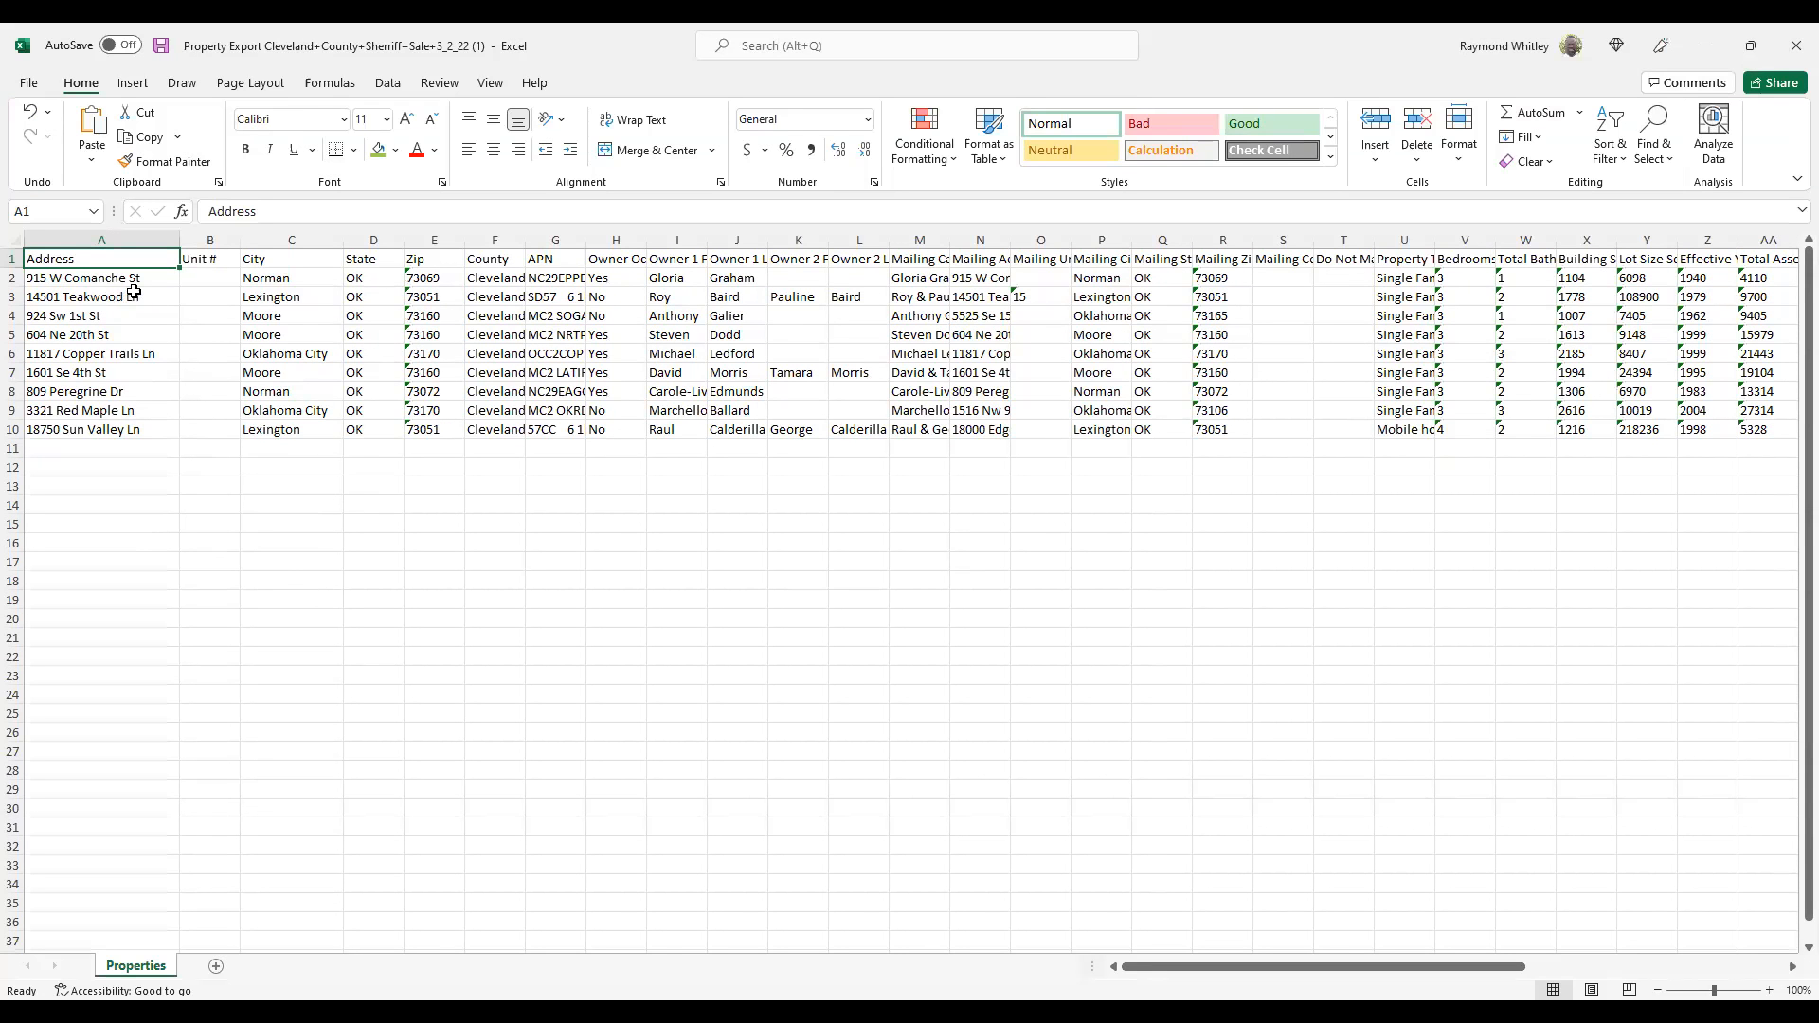
# - Examine the header row and the property Address, City and State columns in the exported Excel workbook
pyautogui.click(14, 257)
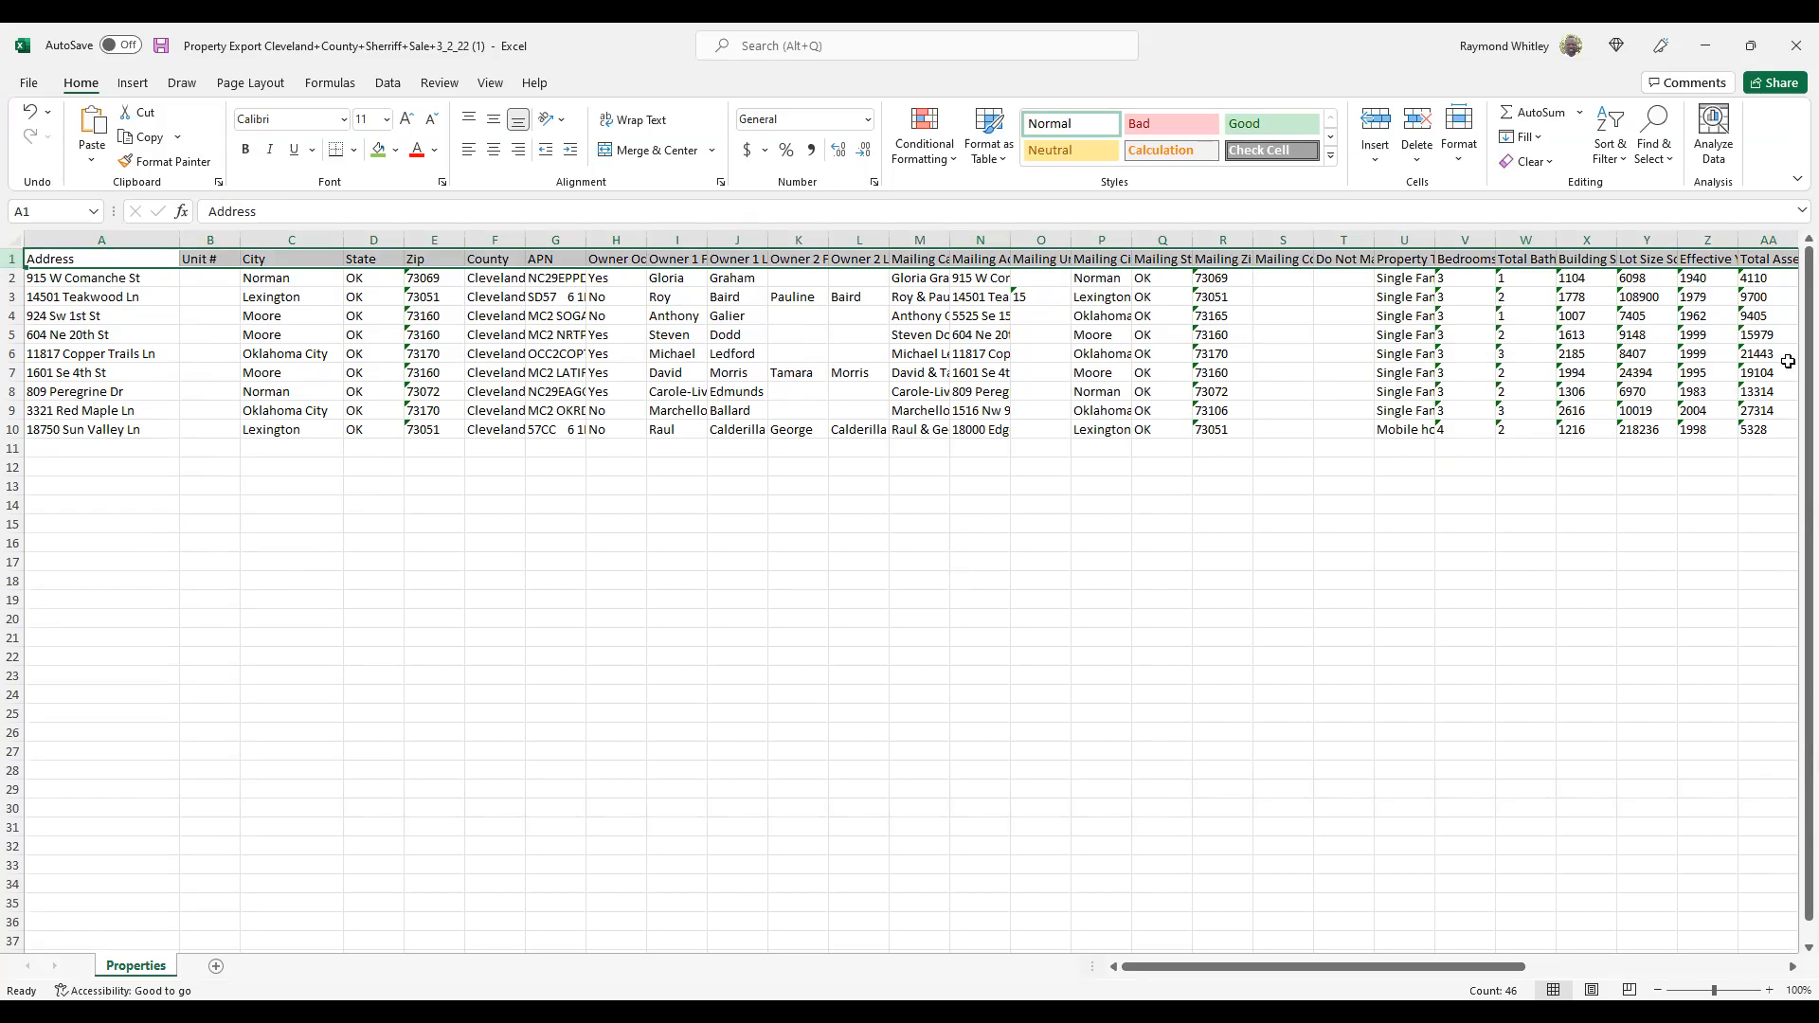
pyautogui.click(1343, 357)
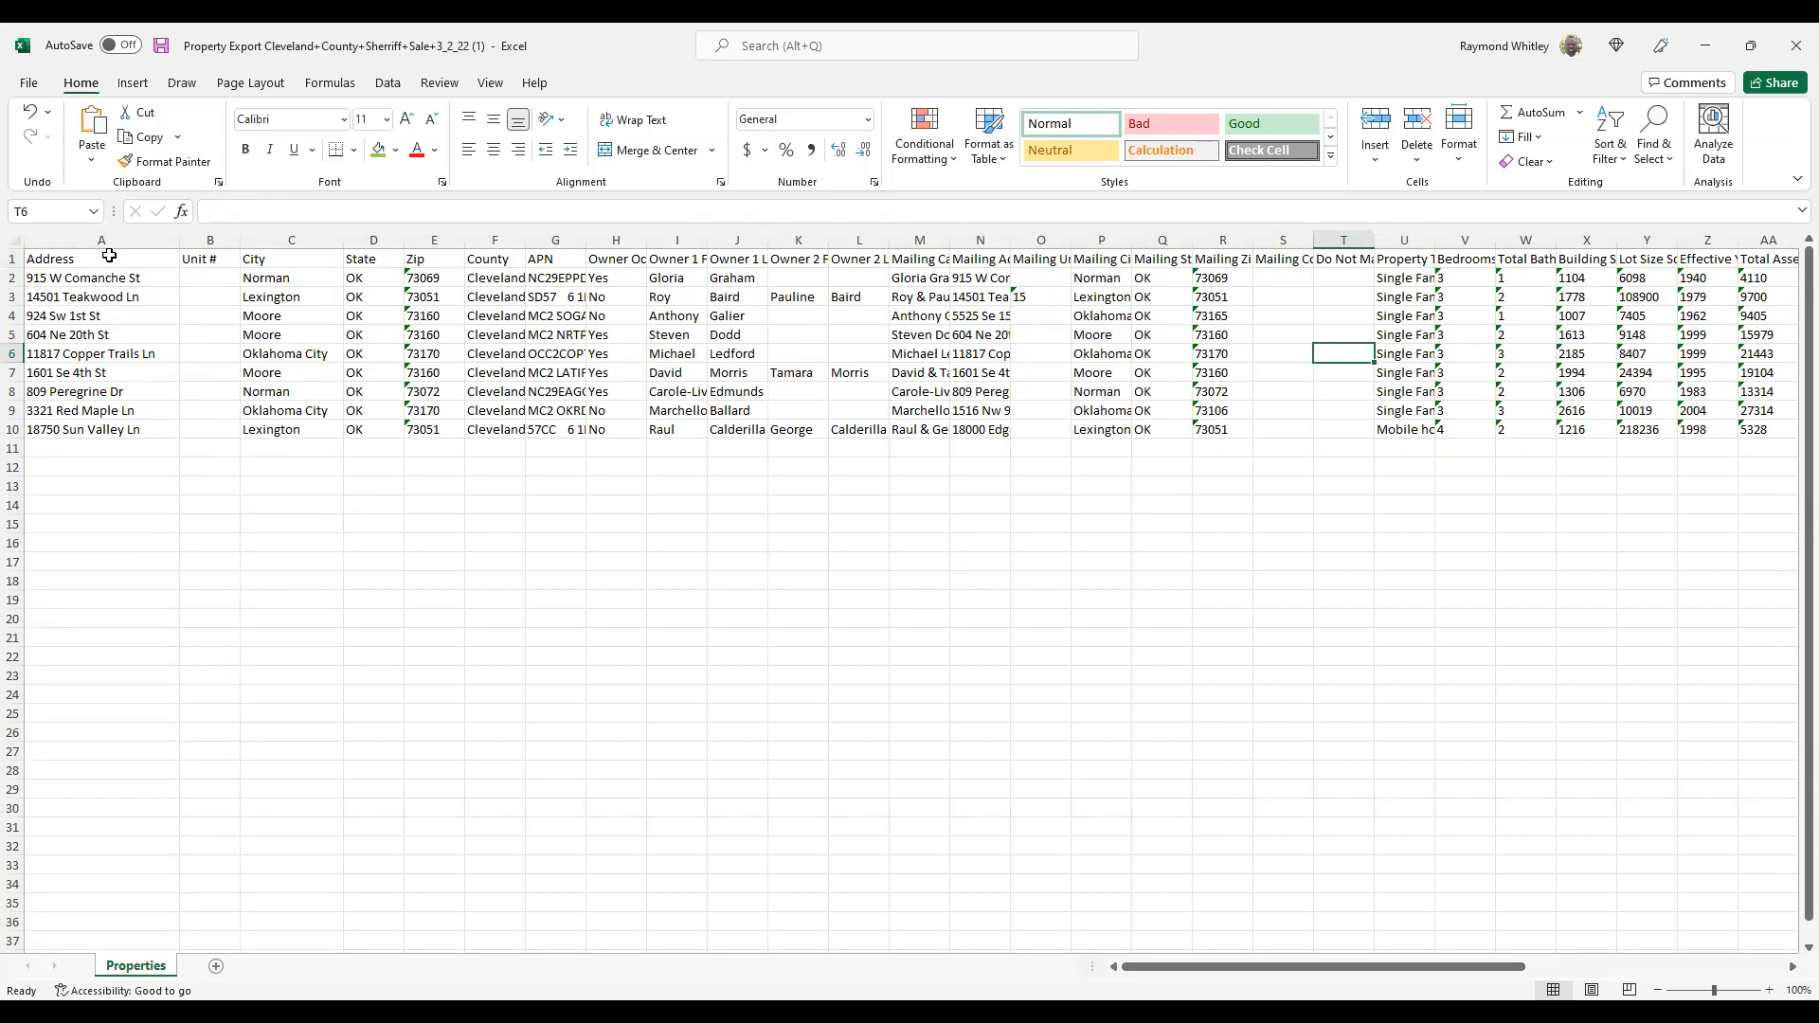
pyautogui.click(119, 237)
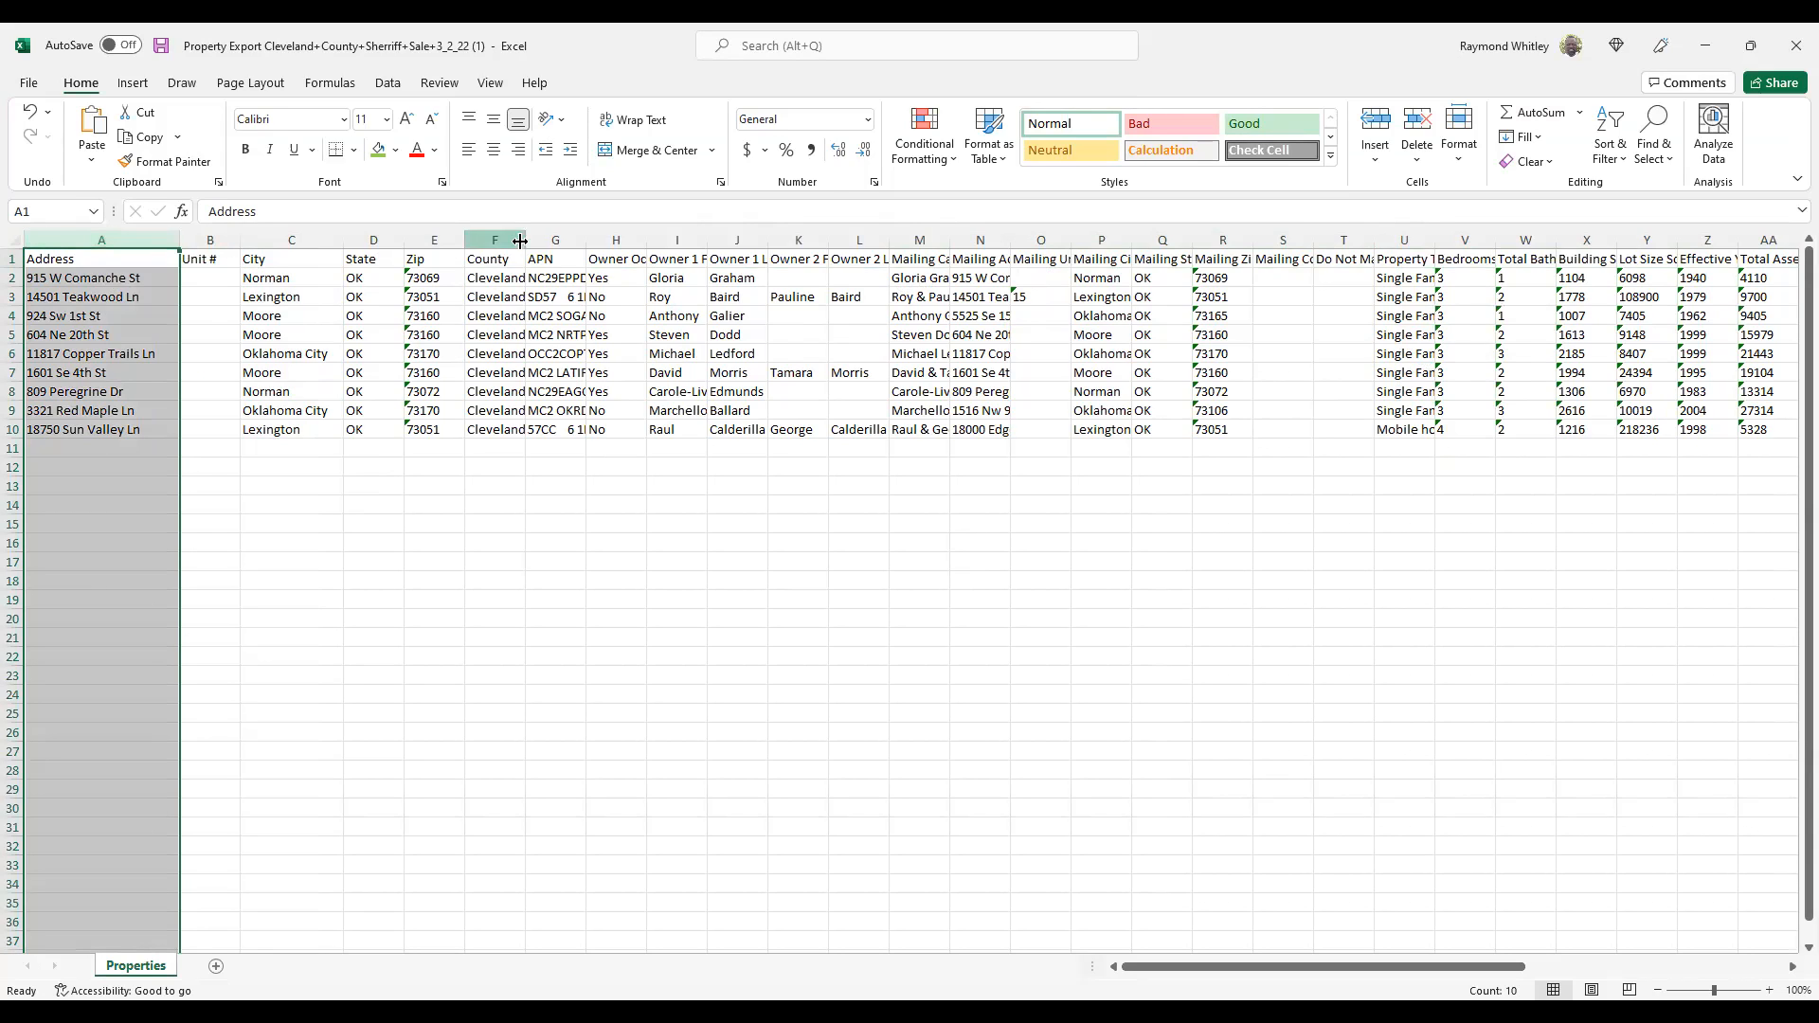
pyautogui.click(282, 239)
pyautogui.click(363, 254)
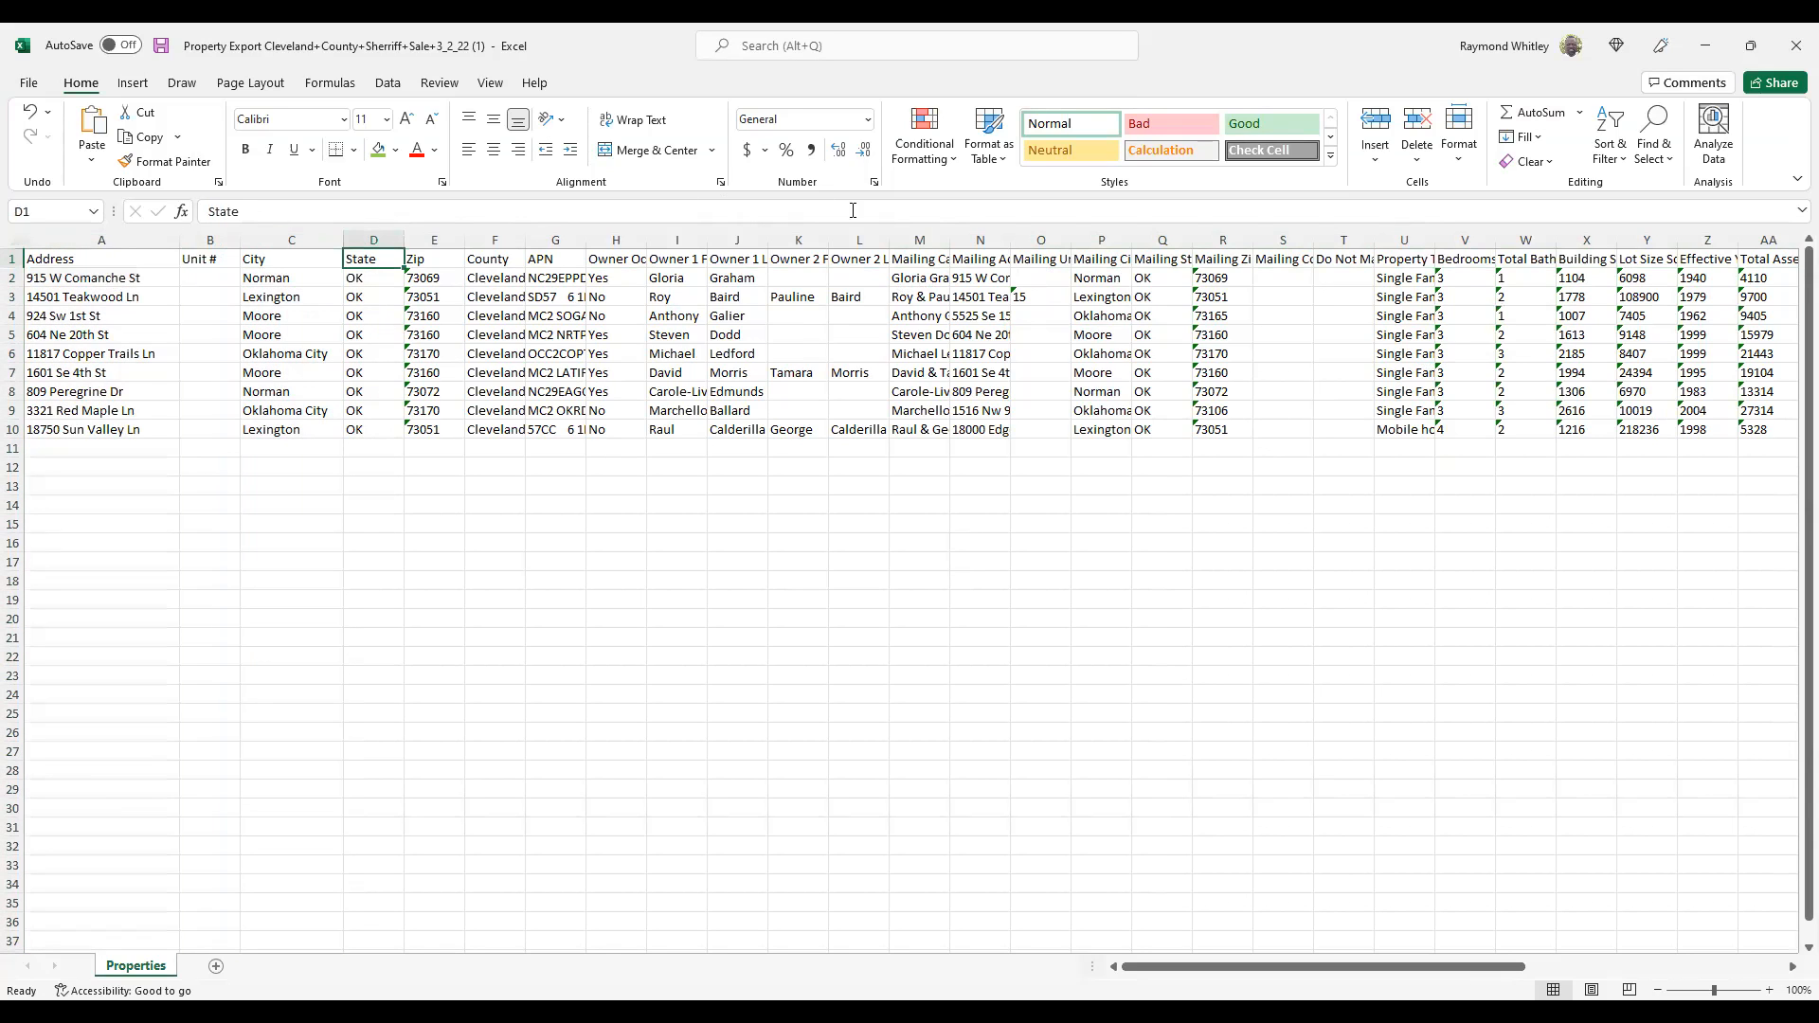
# - Widen the Mailing Care of Name, Mailing Address and Mailing City columns to fit their contents and check the Mailing Zip column
pyautogui.doubleClick(949, 239)
pyautogui.click(949, 242)
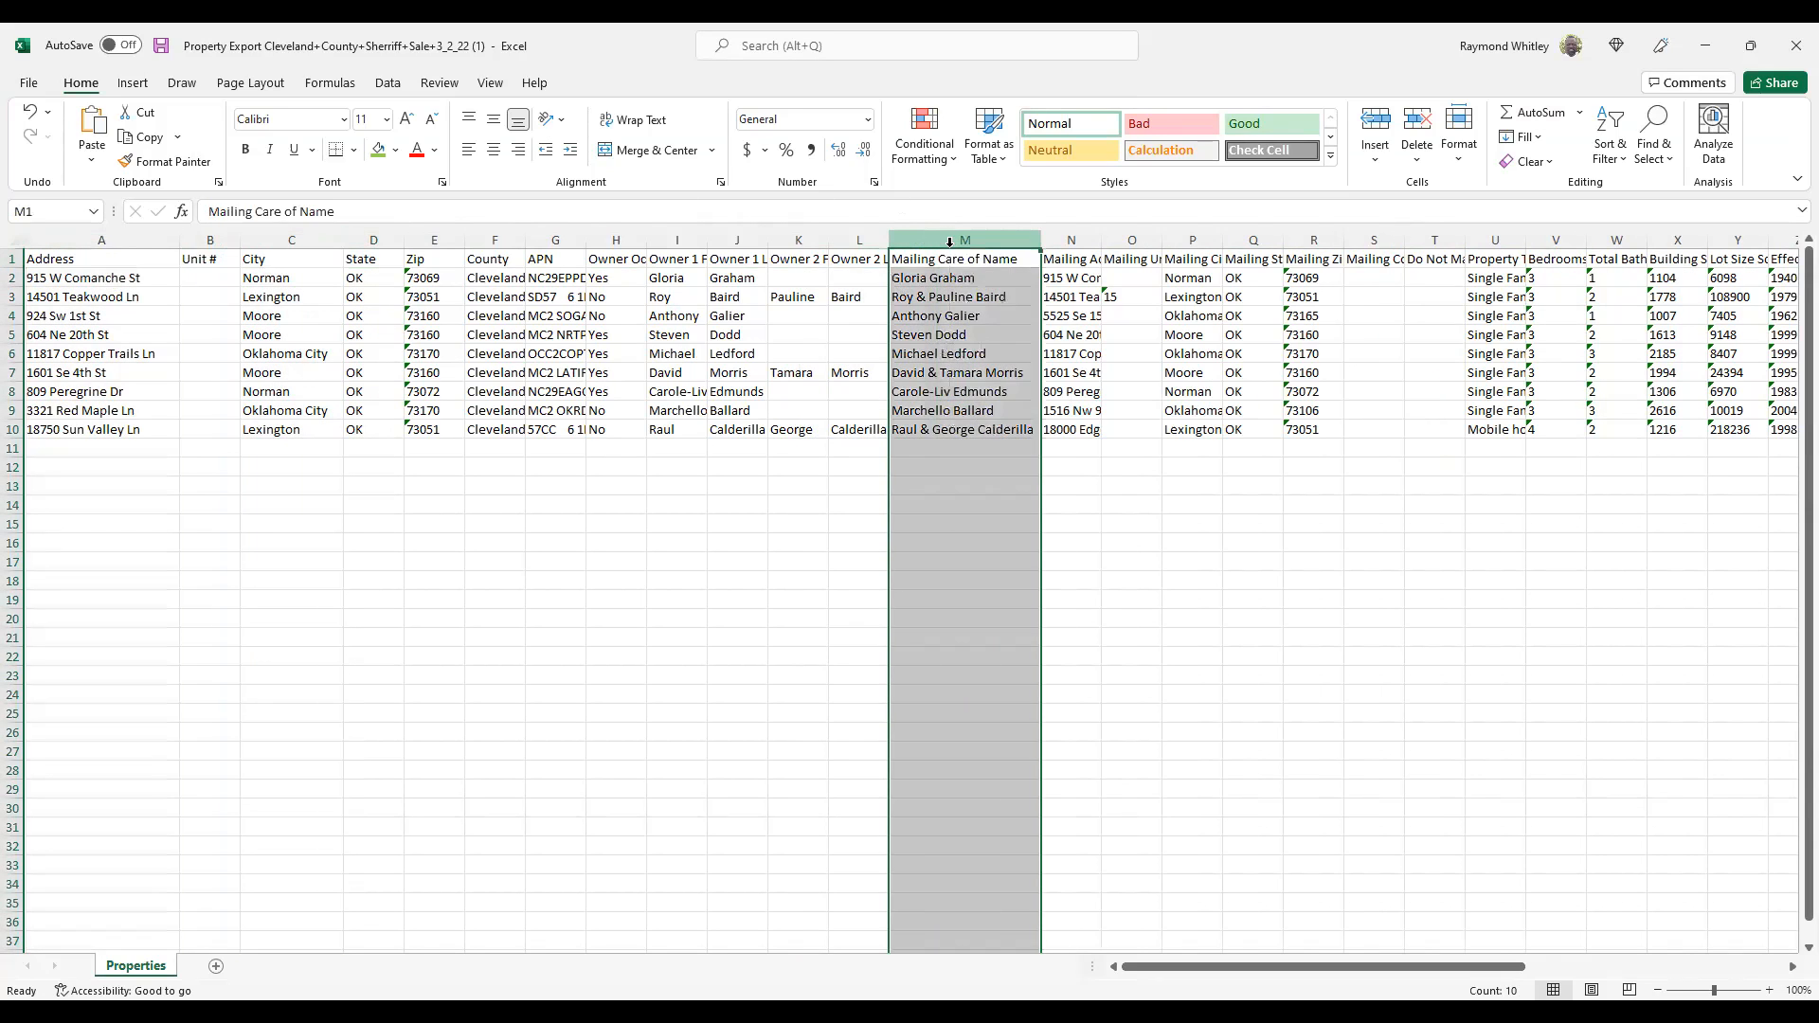
pyautogui.doubleClick(1107, 234)
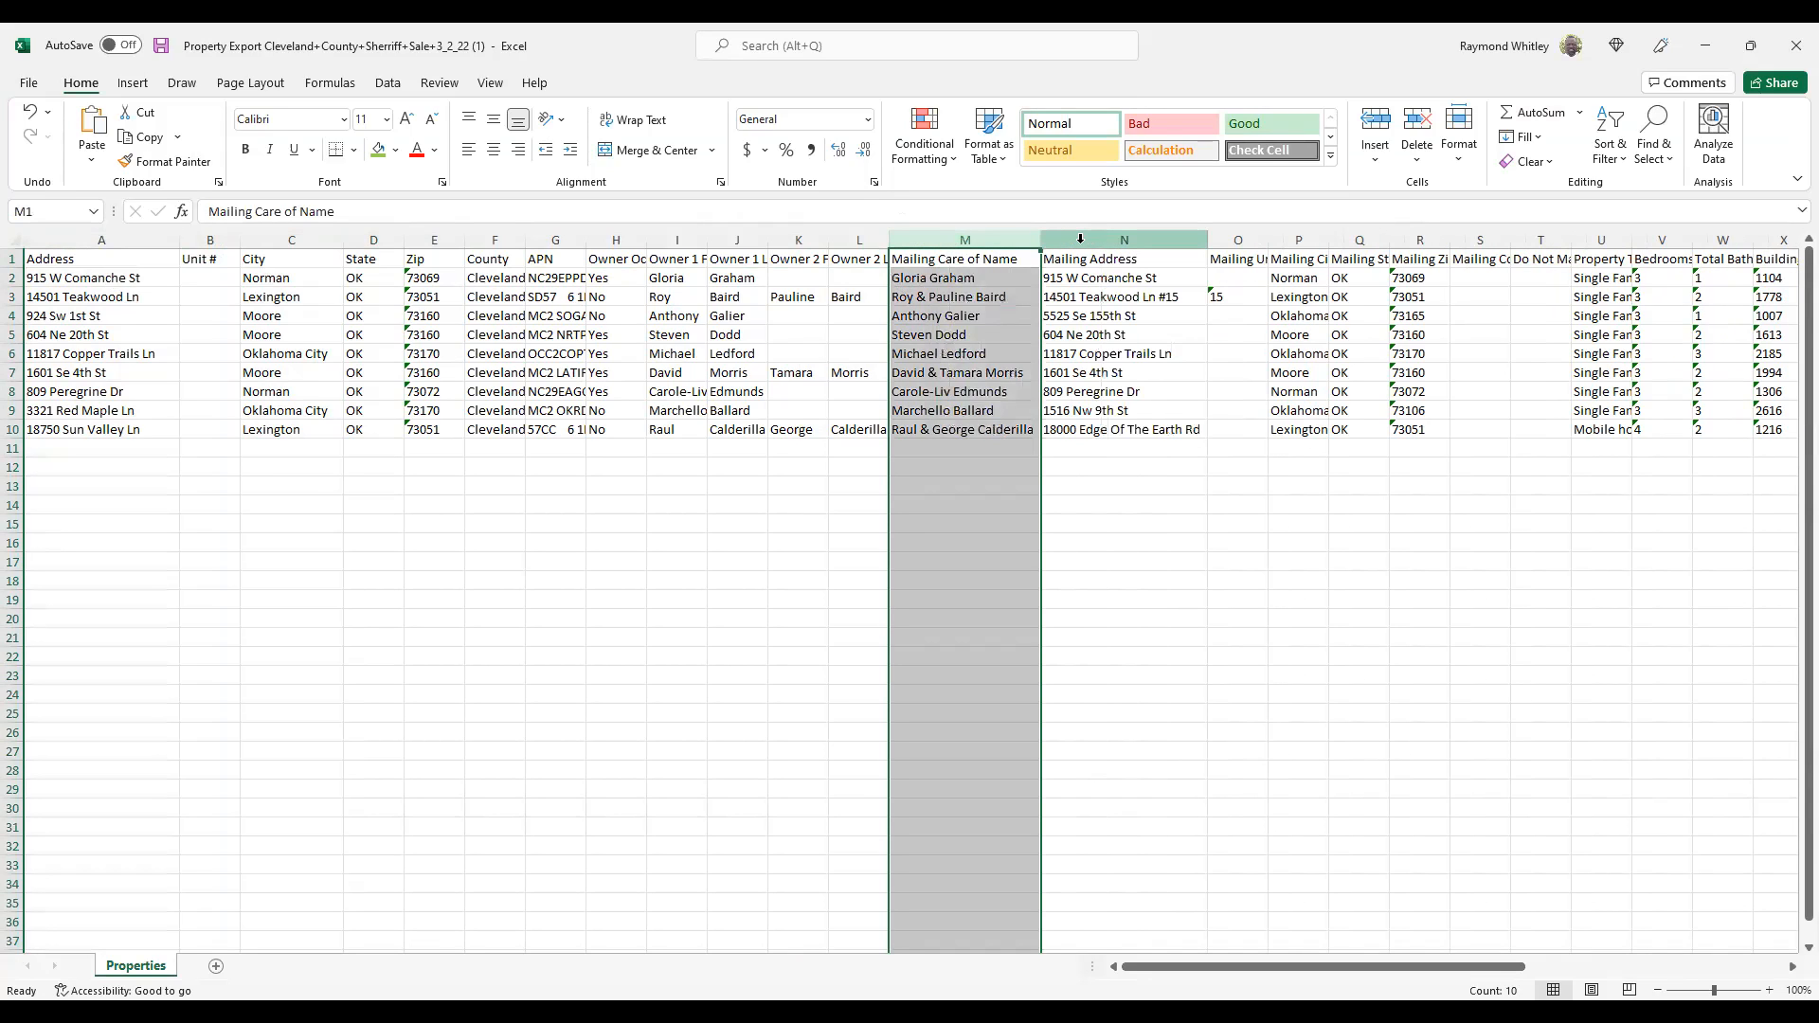
pyautogui.click(1300, 238)
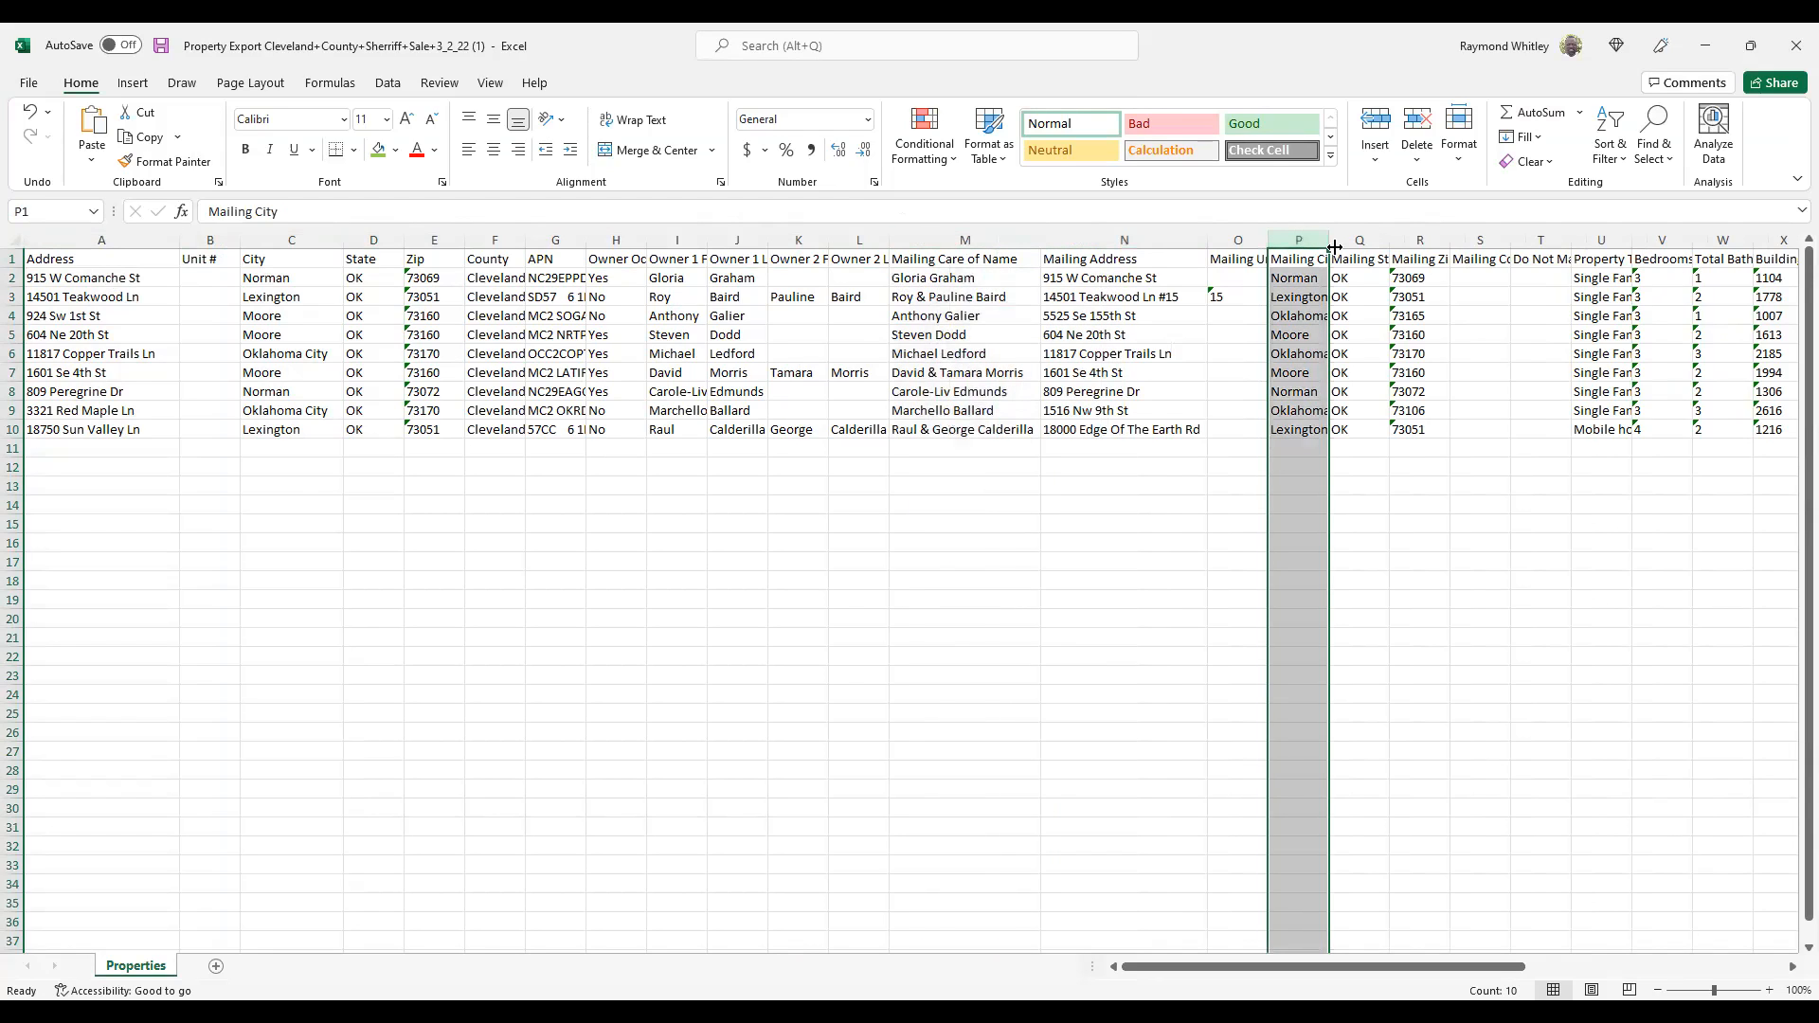
pyautogui.doubleClick(1327, 240)
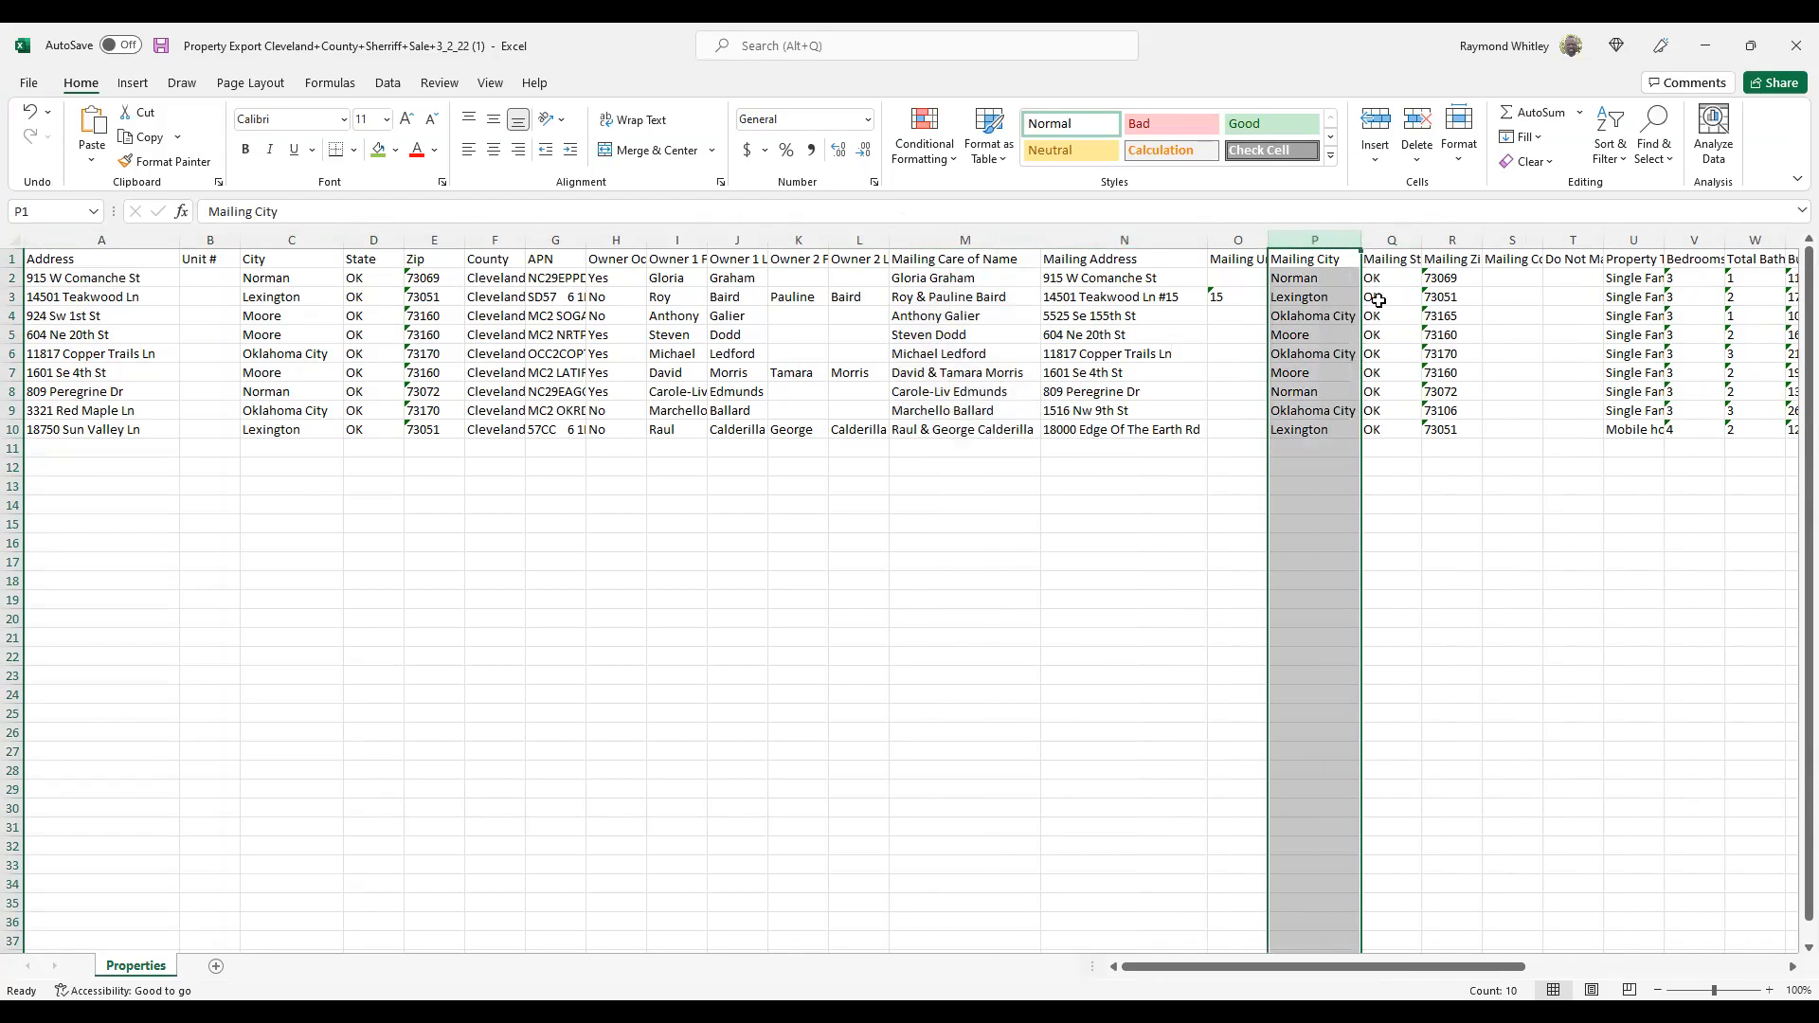
pyautogui.click(1449, 238)
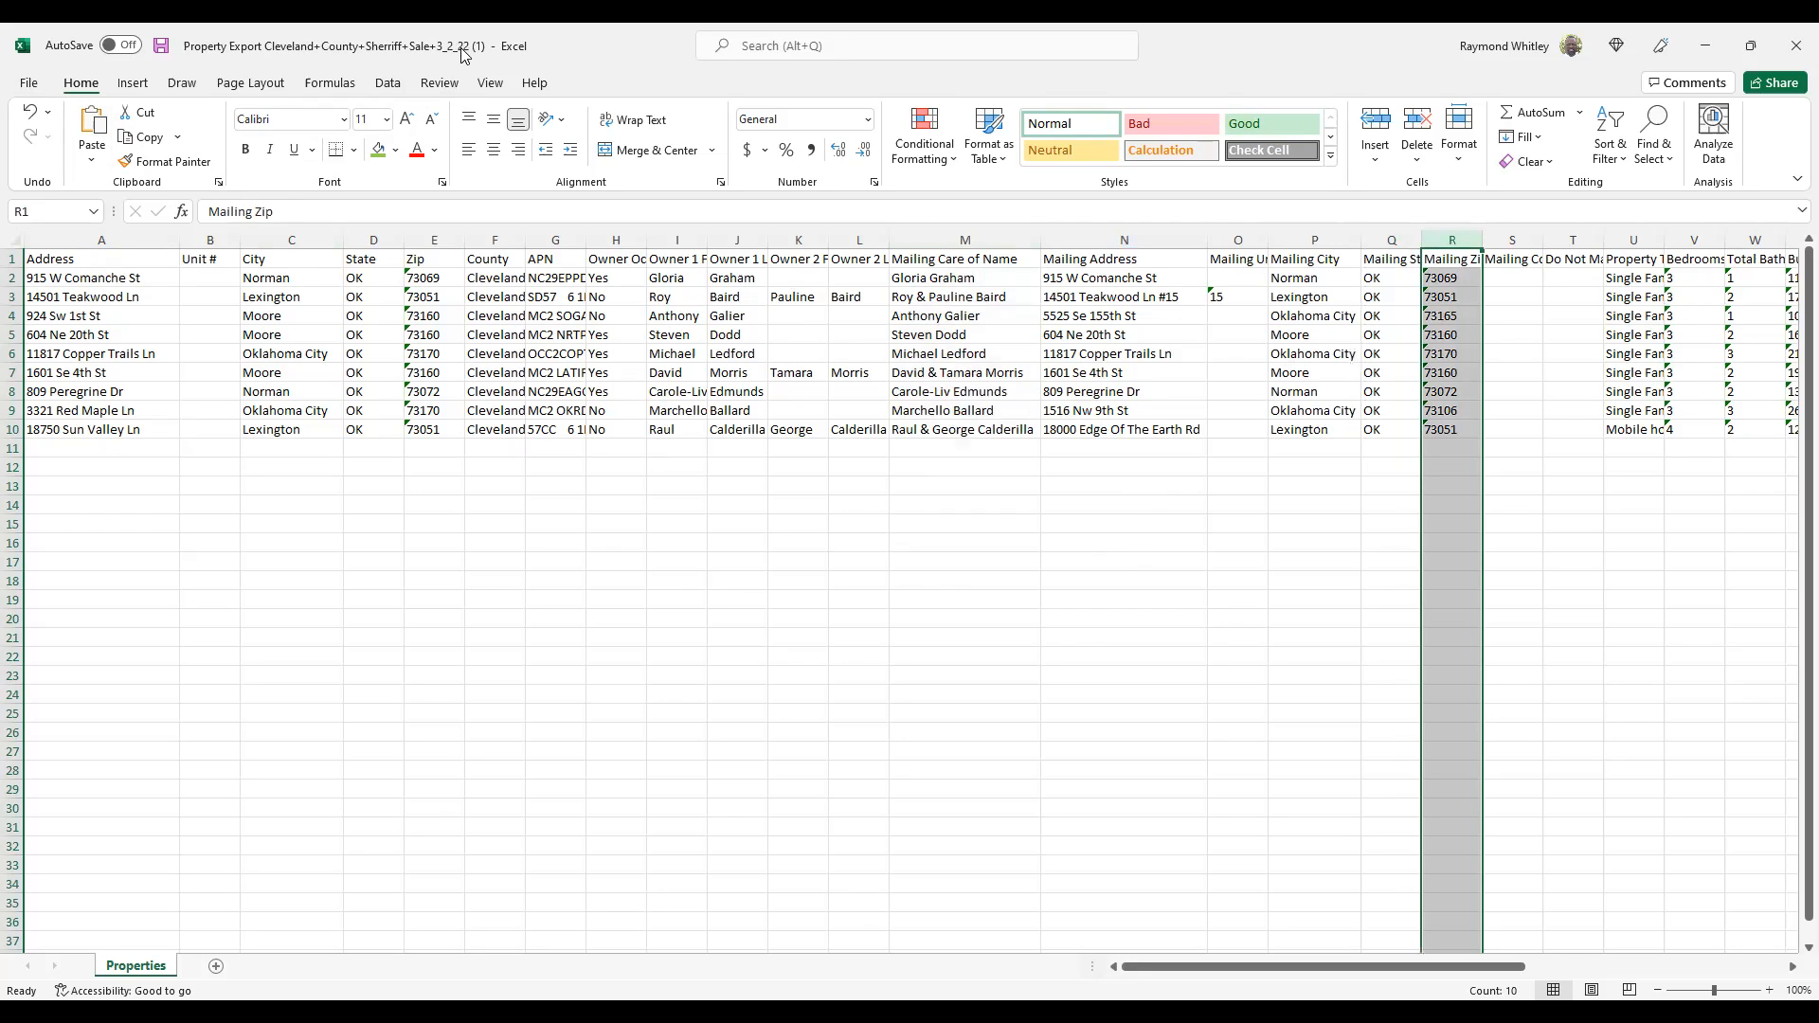
# - Start saving a copy of the workbook to the Realestate folder inside the personal OneDrive's Documents folder
pyautogui.click(28, 83)
pyautogui.click(61, 326)
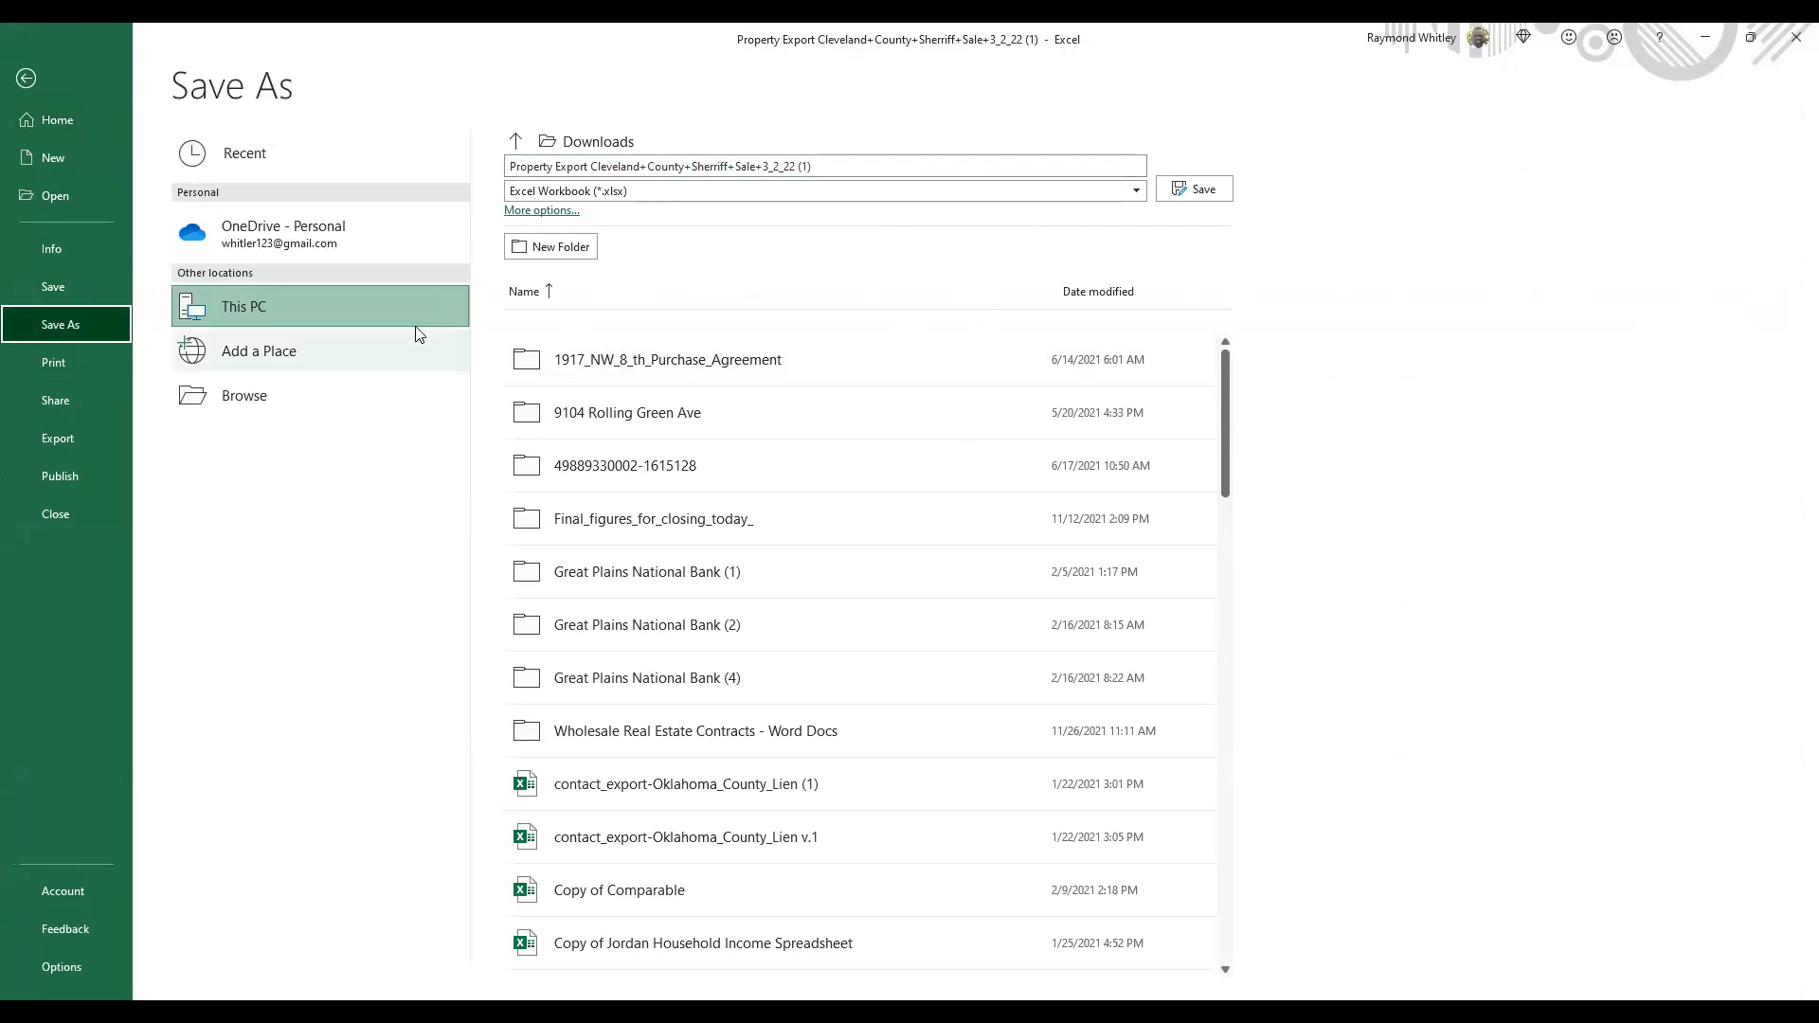
pyautogui.click(305, 227)
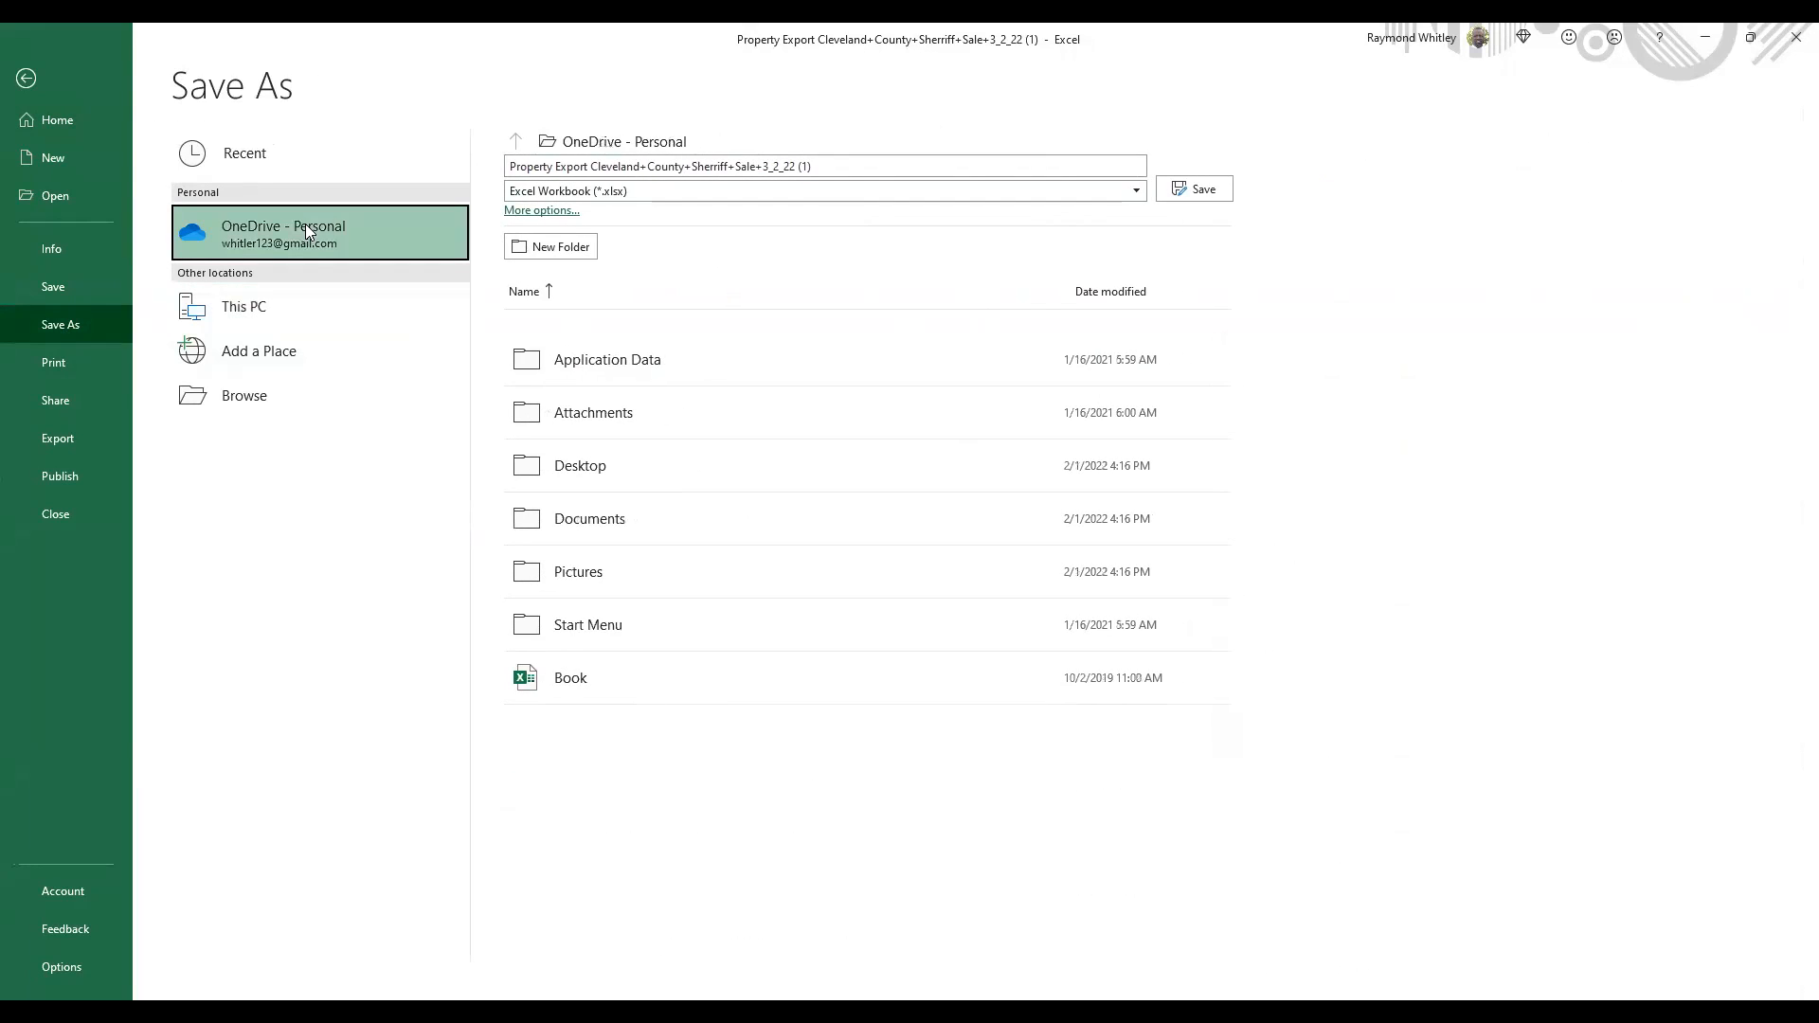
pyautogui.click(602, 520)
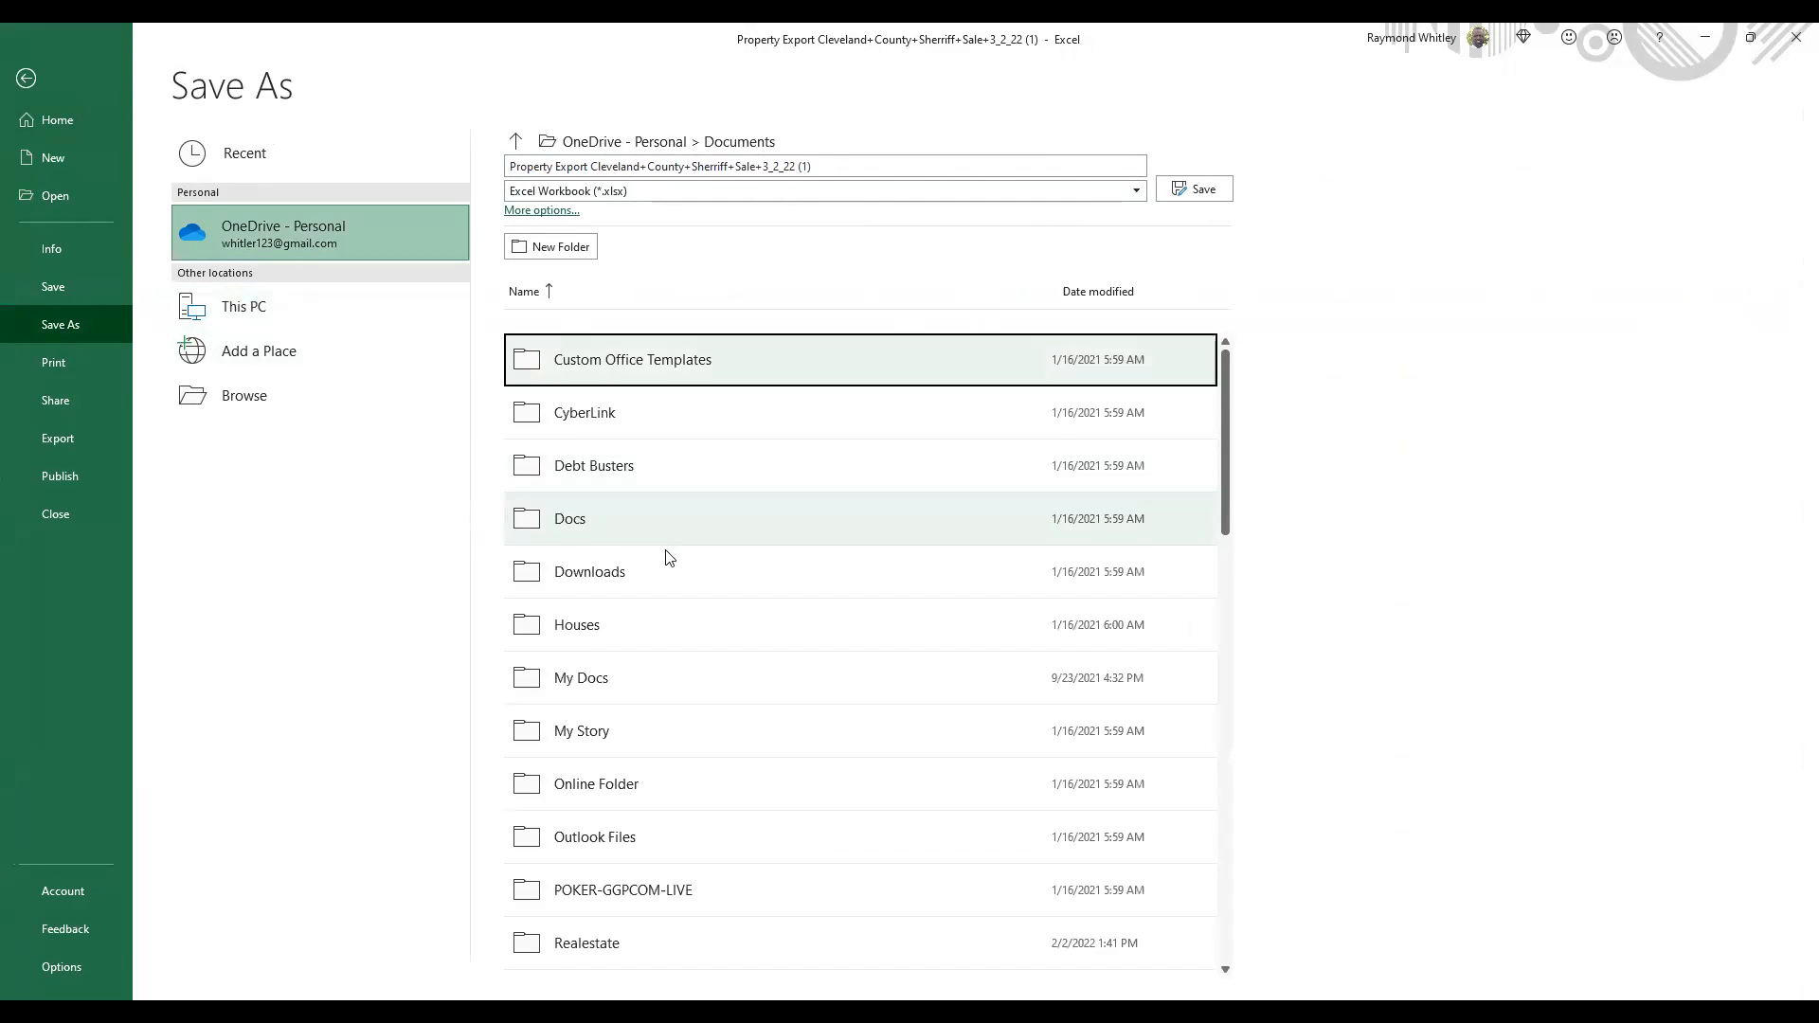
pyautogui.scroll(-6, 671, 547)
pyautogui.scroll(-3, 671, 547)
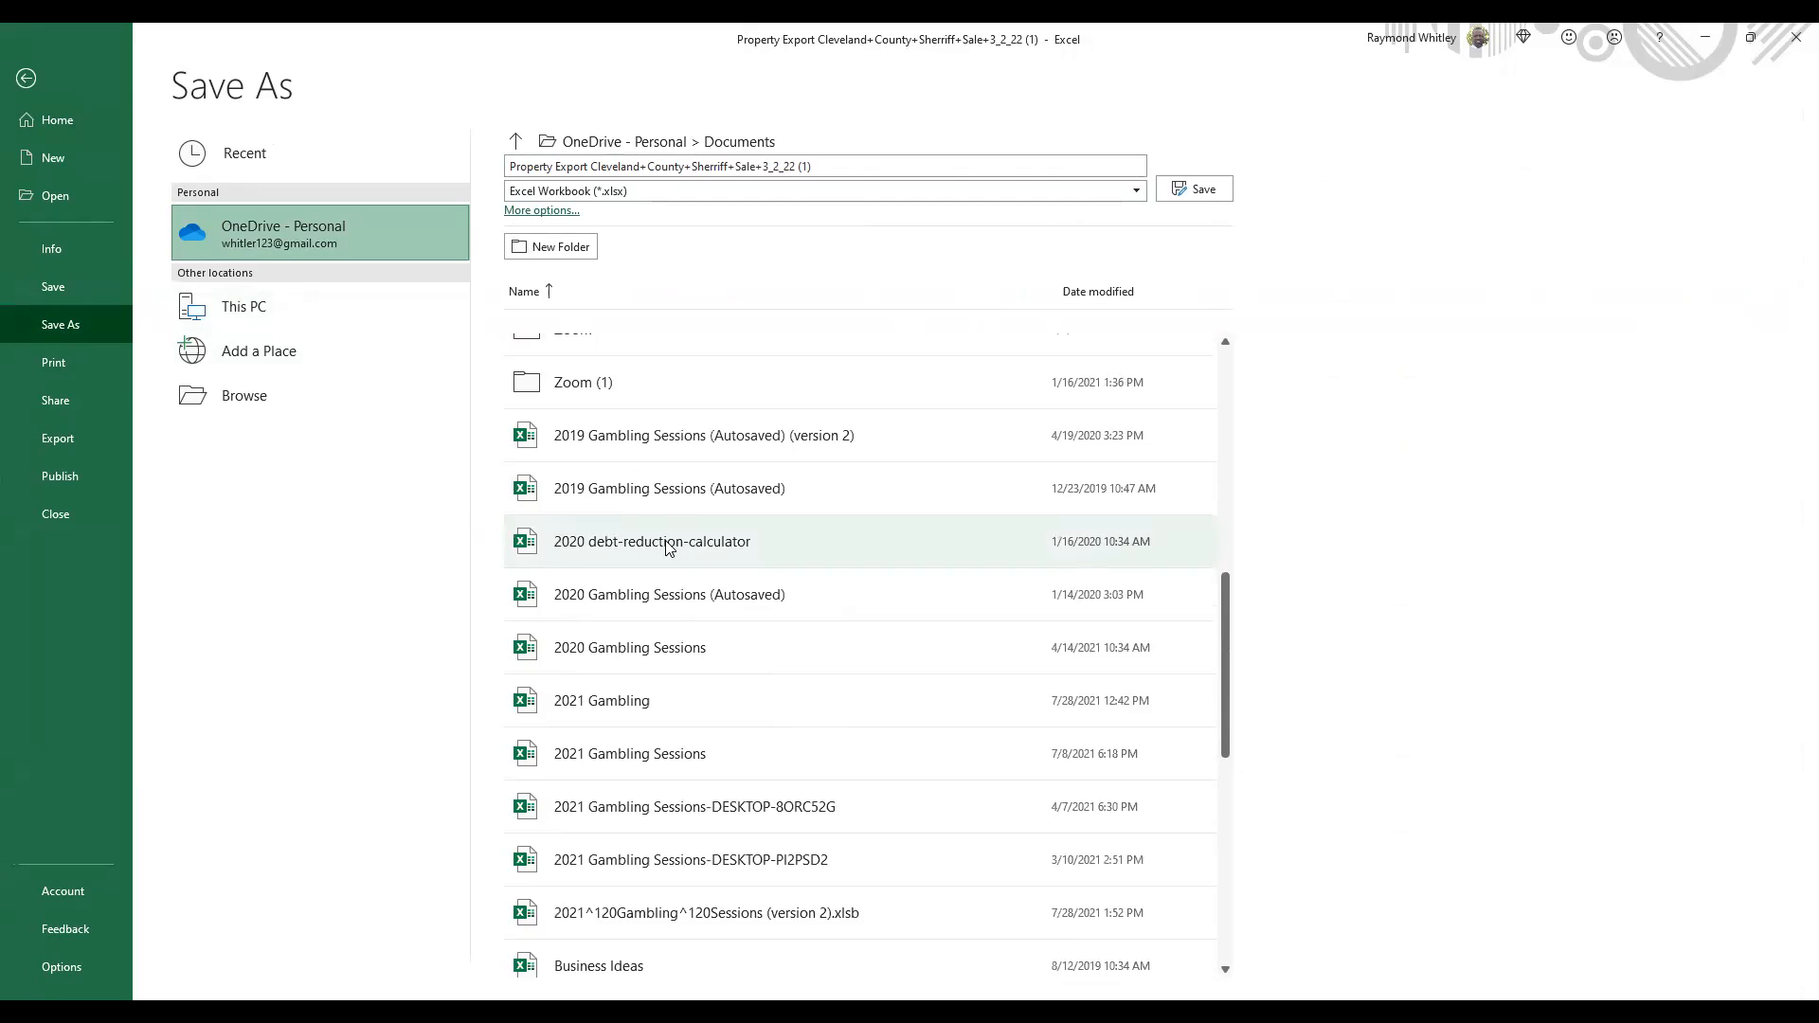
pyautogui.scroll(6, 674, 511)
pyautogui.scroll(-1, 678, 488)
pyautogui.click(633, 663)
pyautogui.click(712, 486)
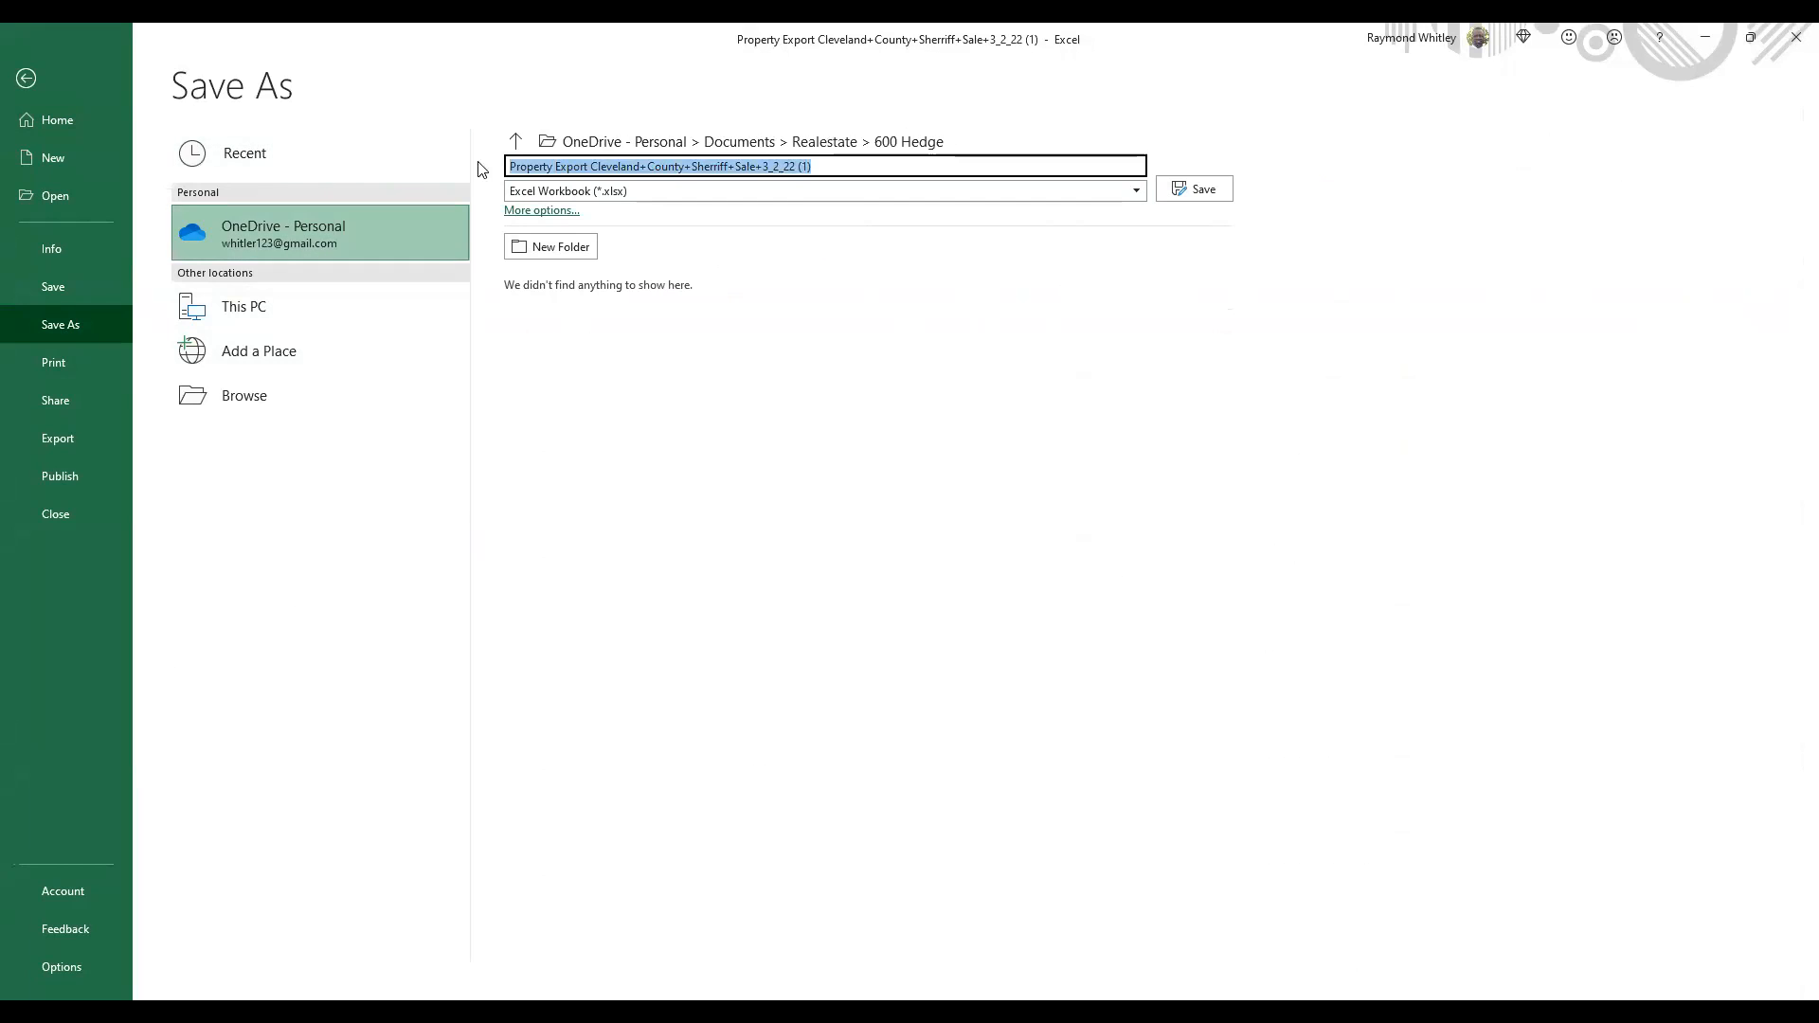
pyautogui.click(517, 142)
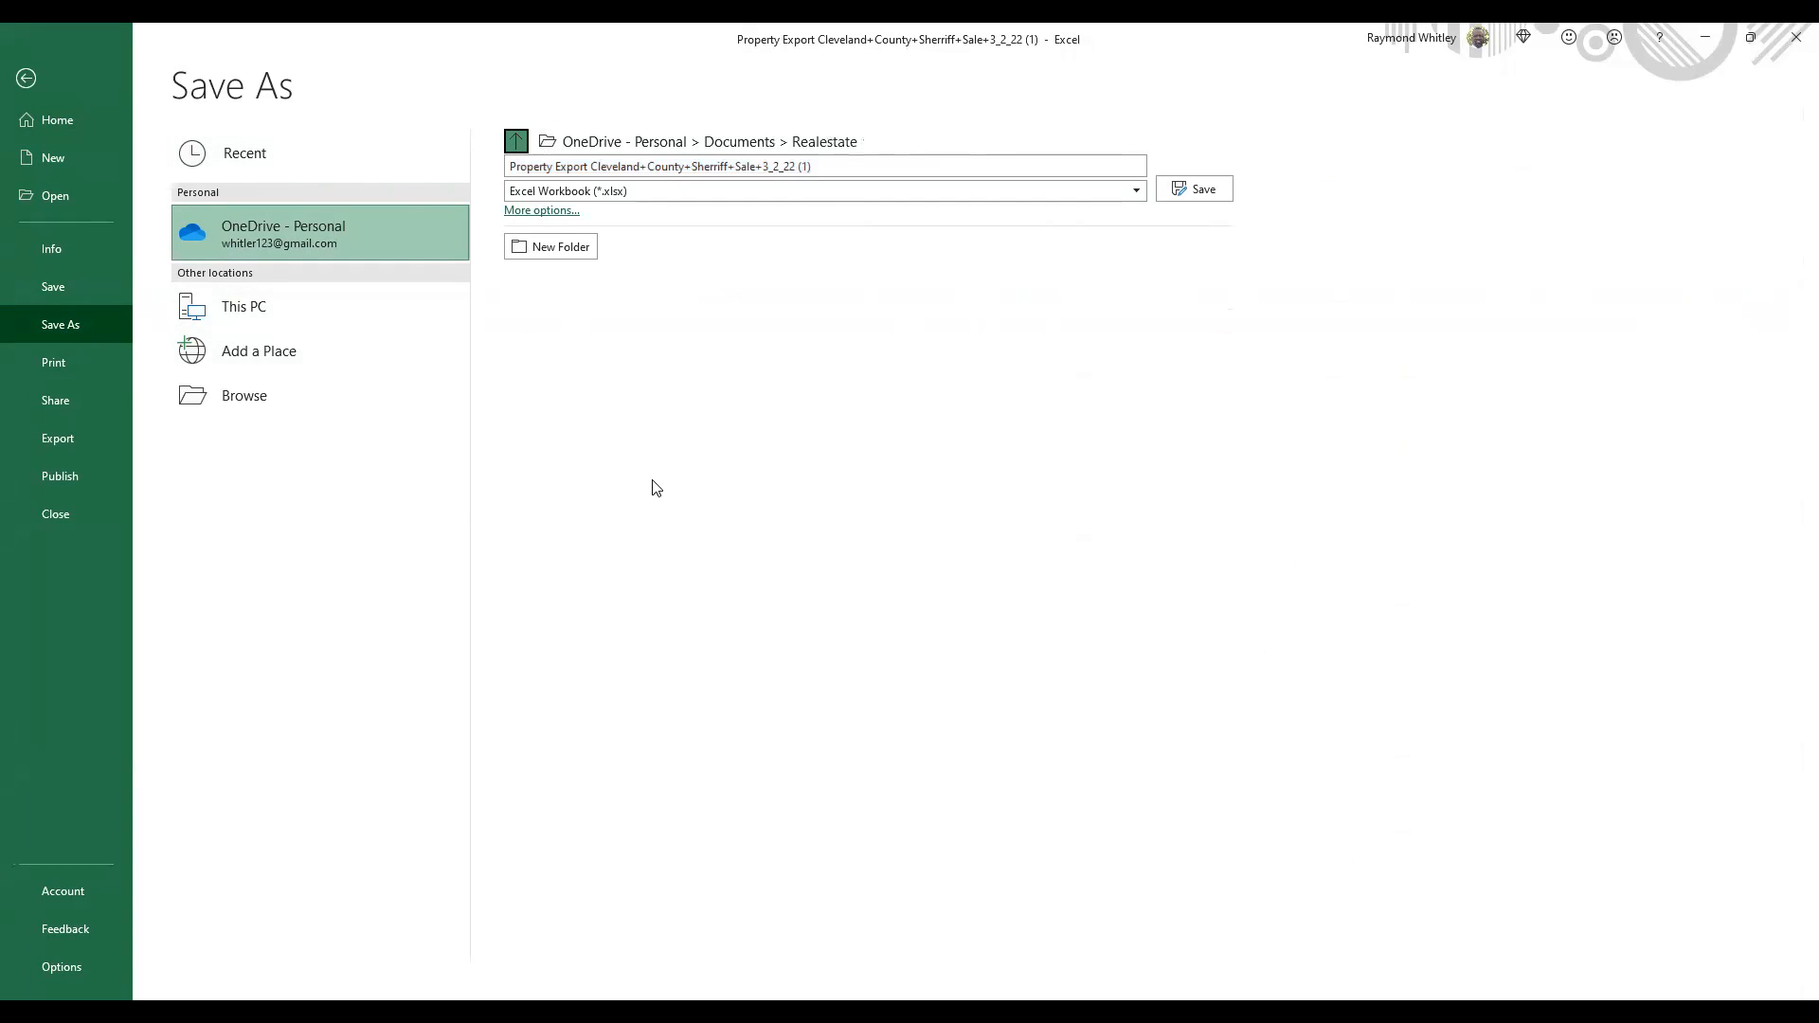
# - Set the save location to the Wholesaling folder inside Mentor Program
pyautogui.scroll(-3, 696, 573)
pyautogui.scroll(-10, 696, 564)
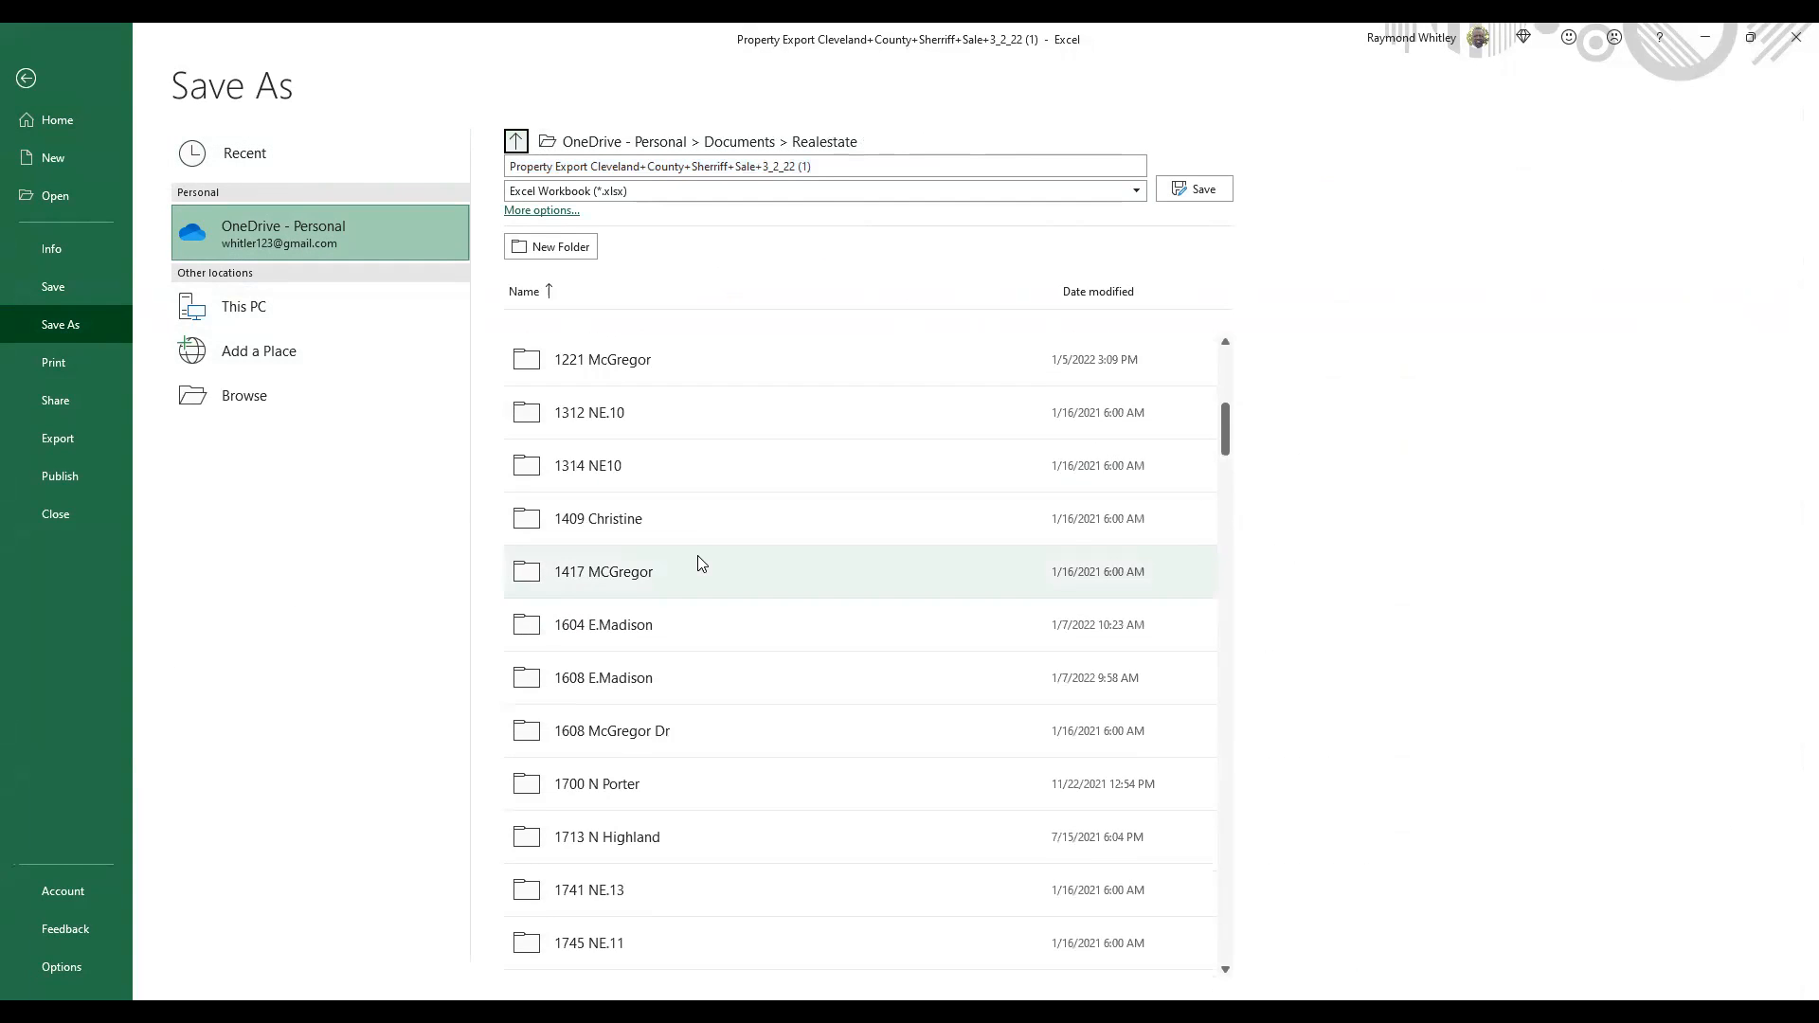
pyautogui.scroll(-10, 706, 548)
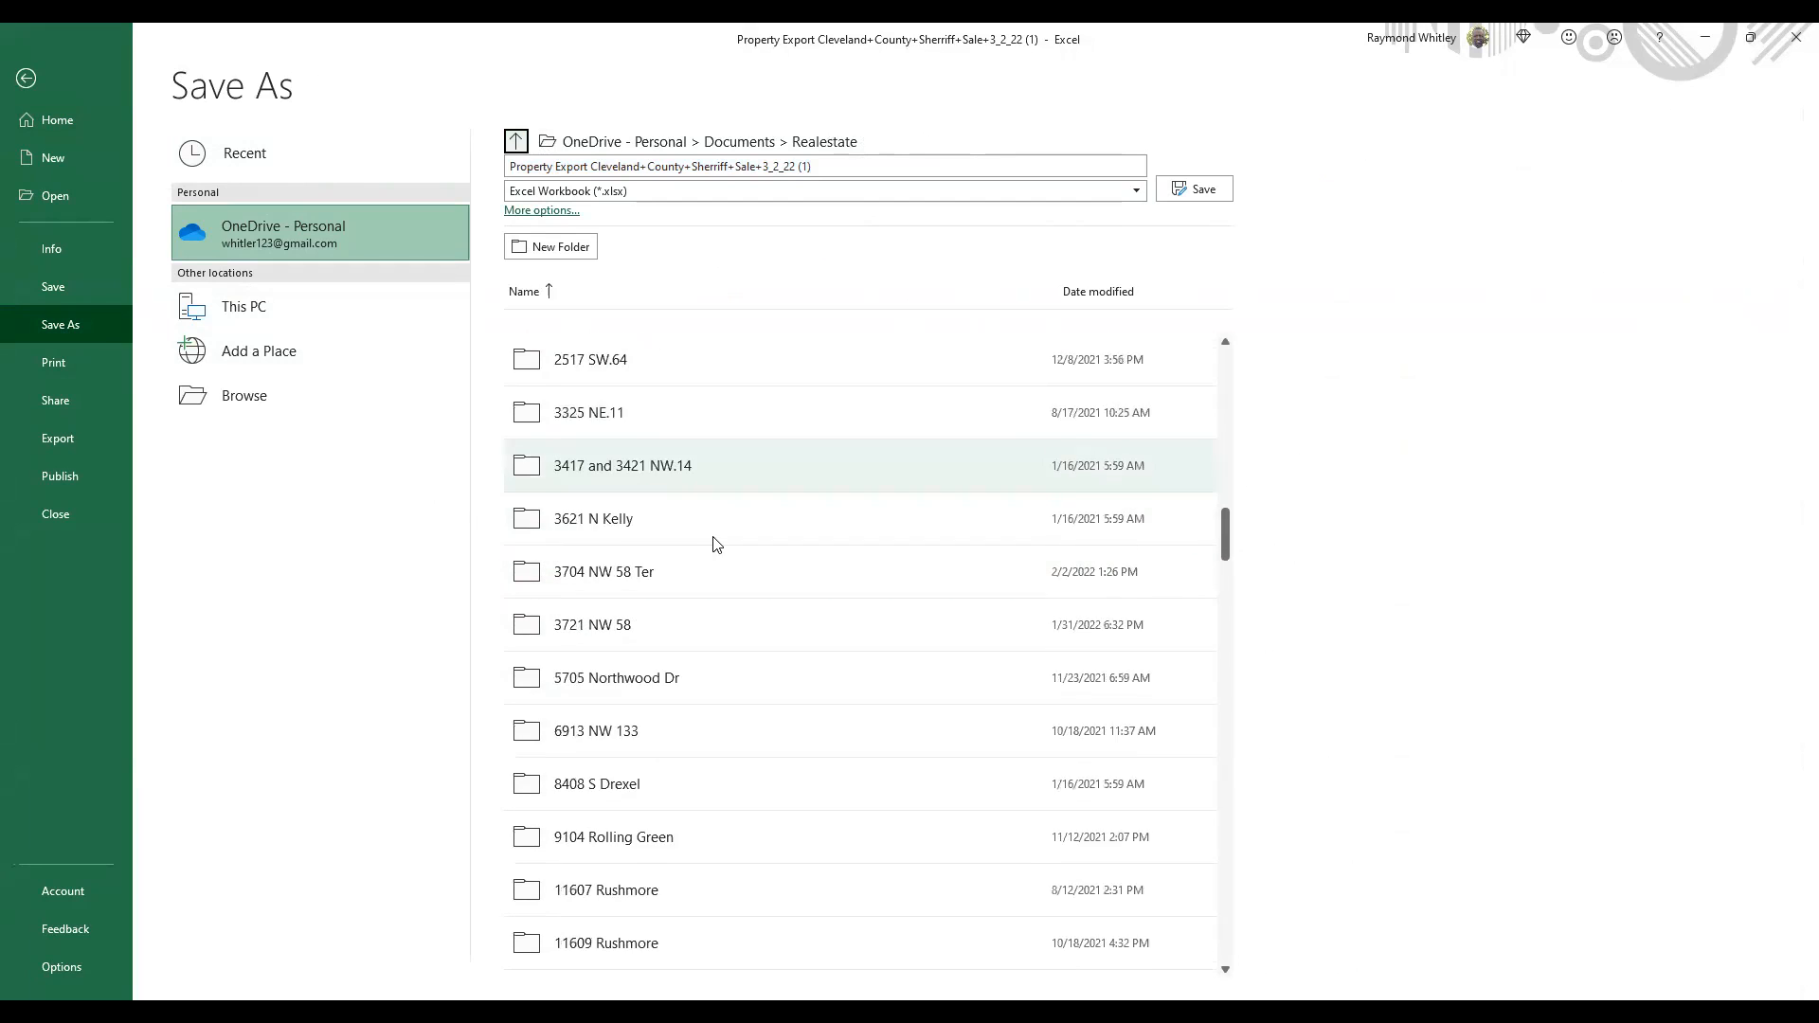
pyautogui.scroll(-2, 717, 535)
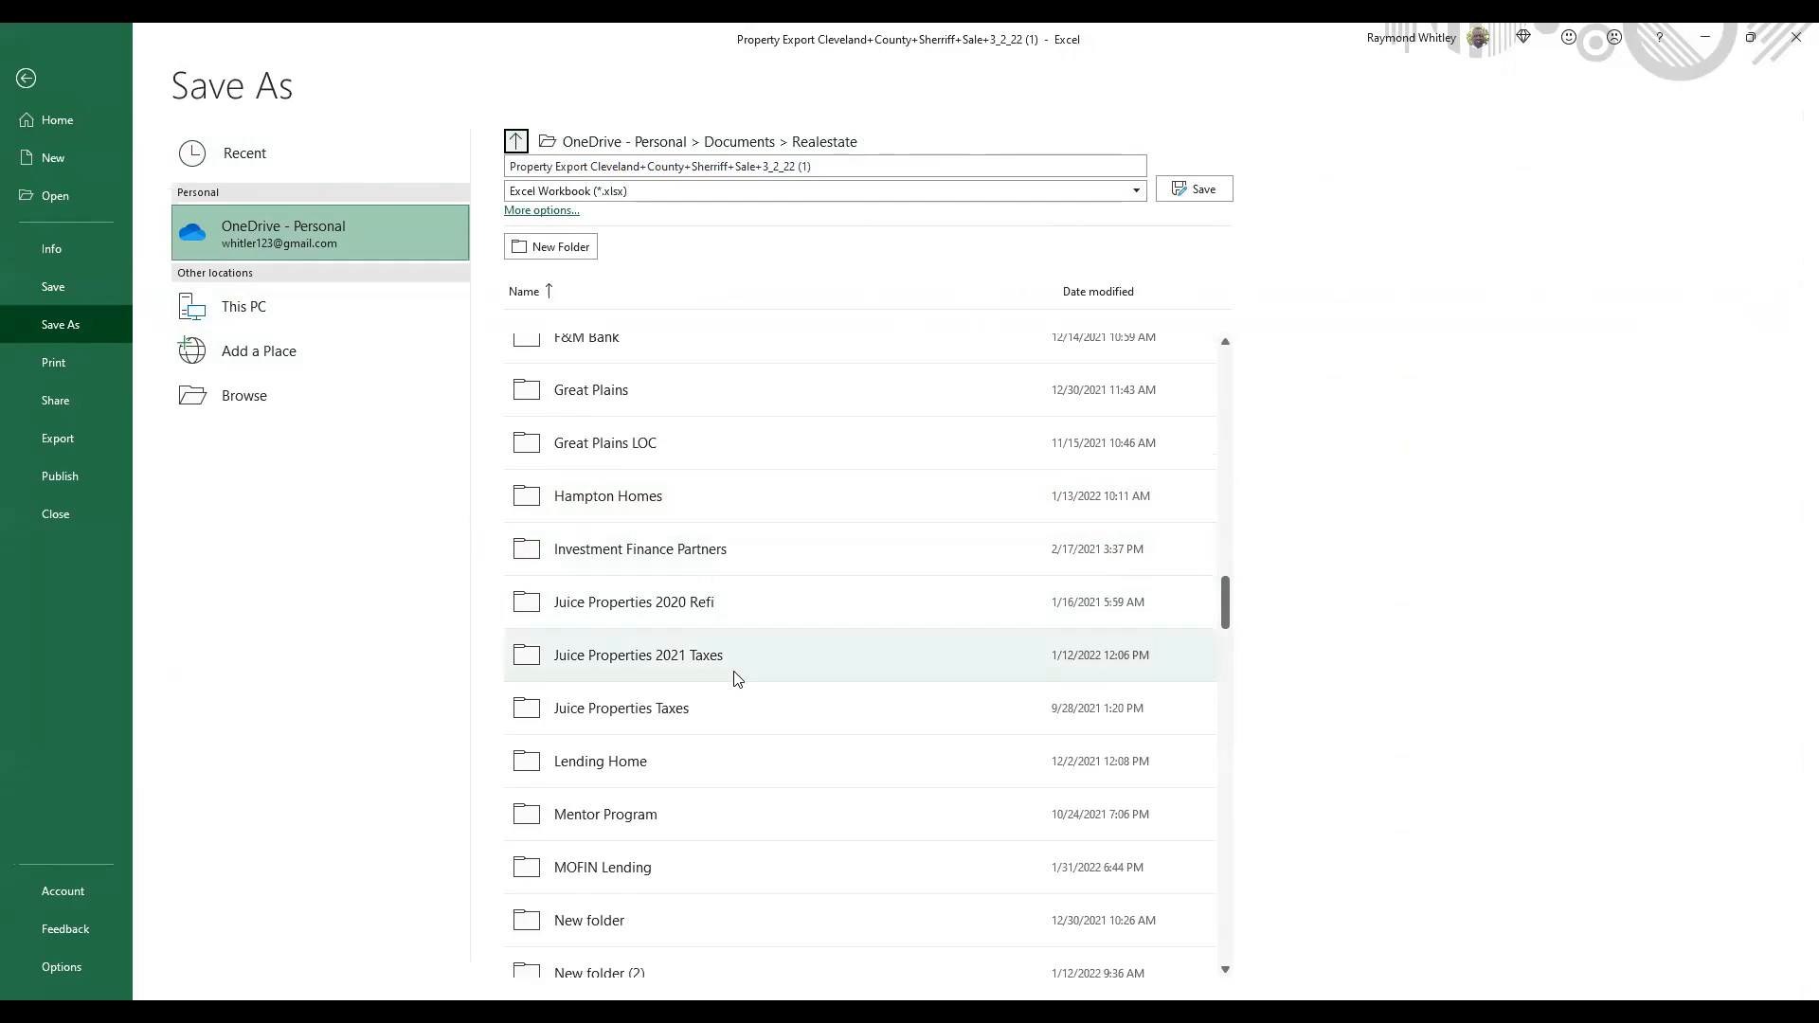
pyautogui.scroll(-2, 727, 701)
pyautogui.click(632, 717)
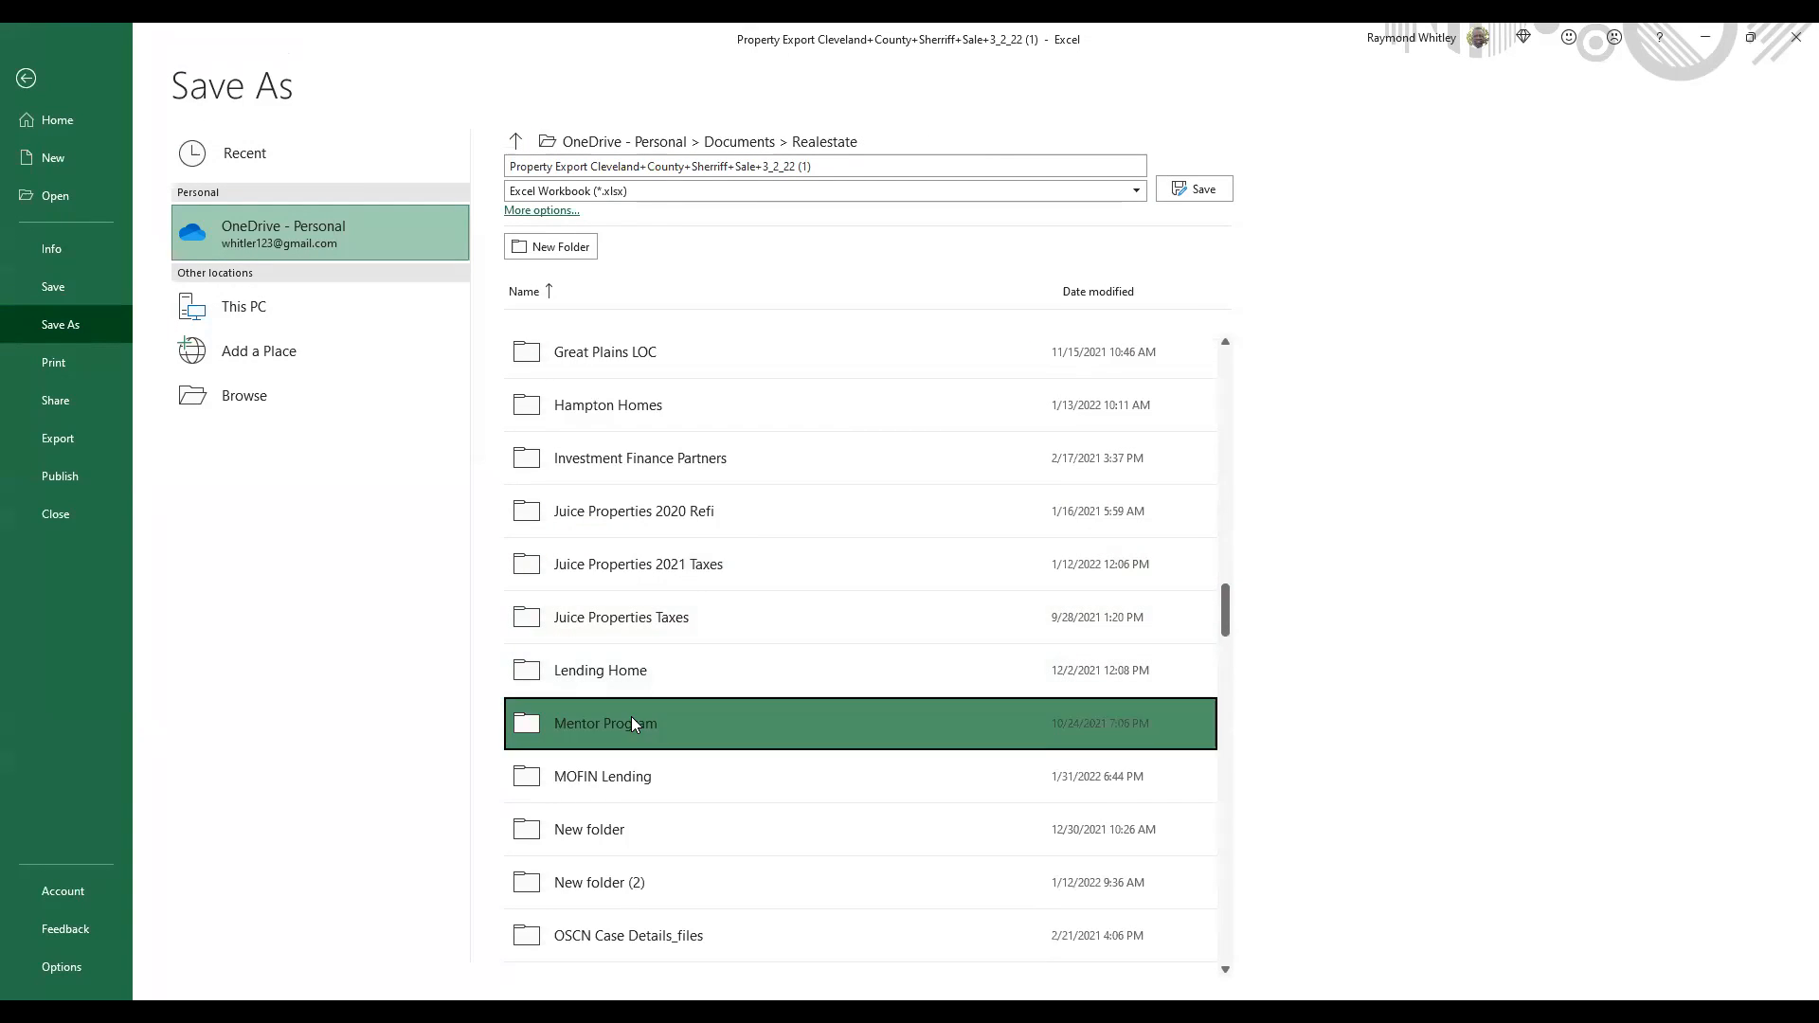
pyautogui.scroll(-6, 671, 587)
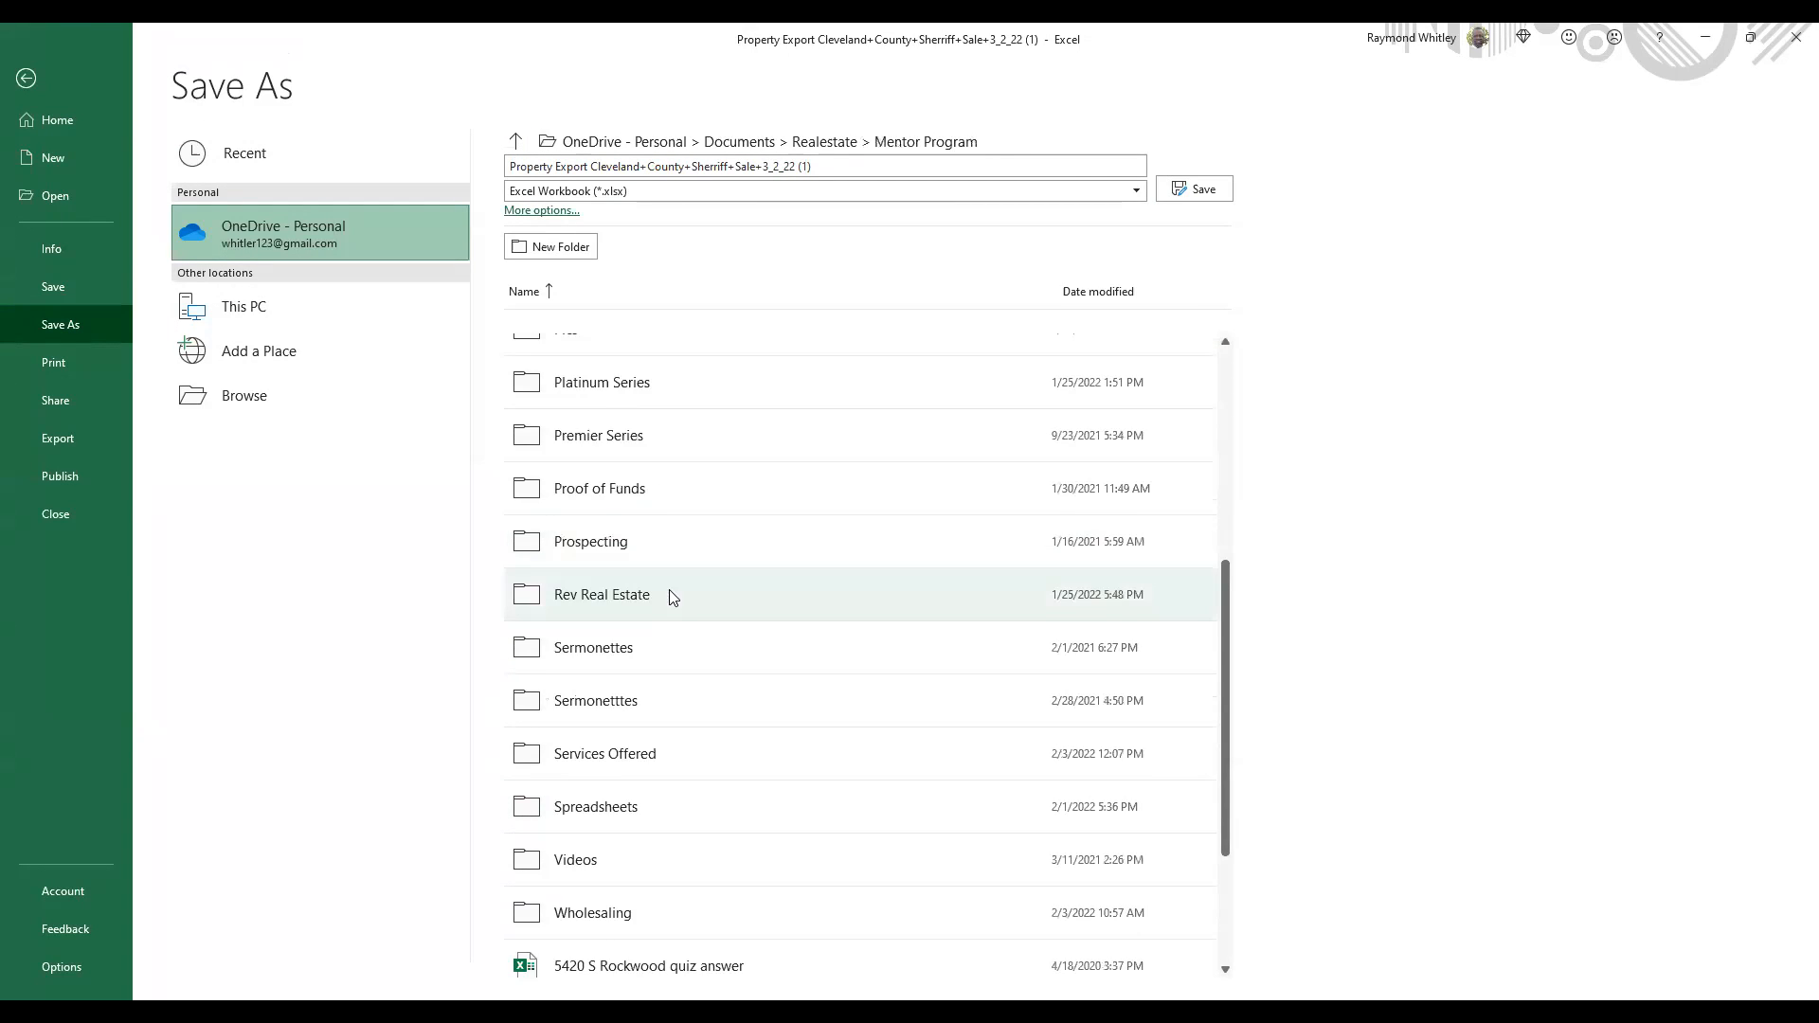
pyautogui.click(635, 912)
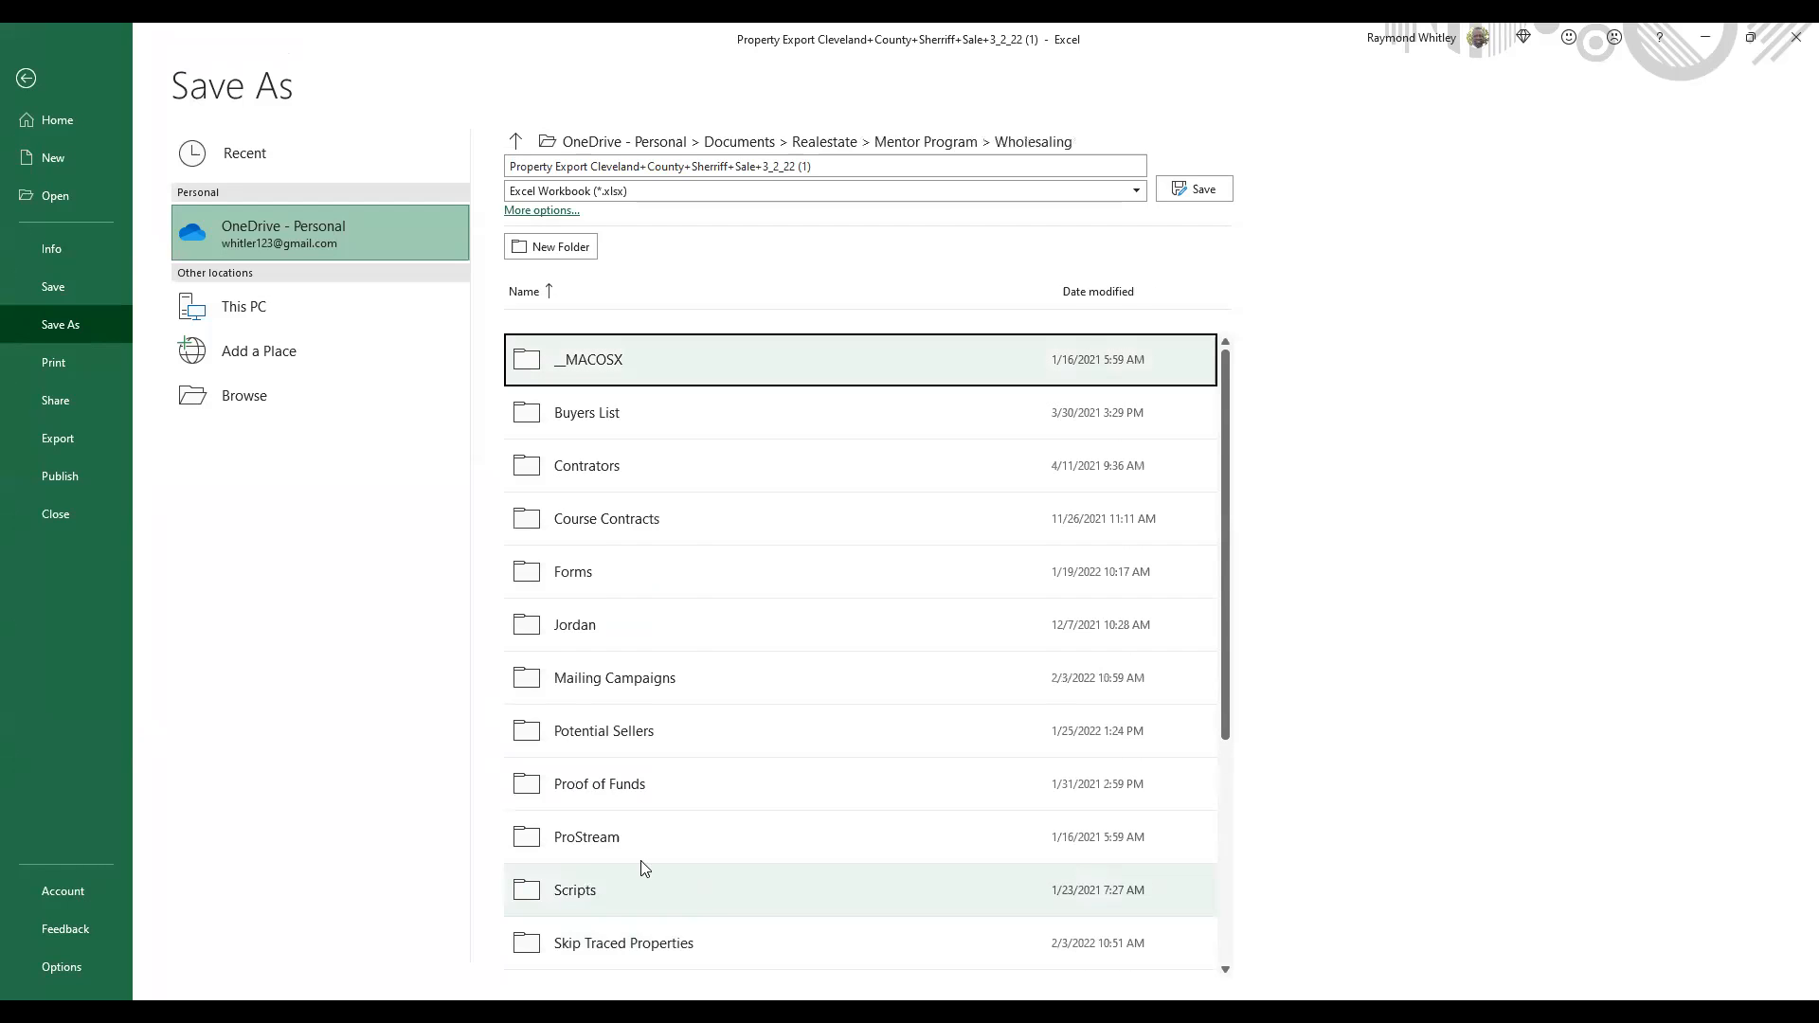
# - Save the workbook under its existing name in the List folder inside Mailing Campaigns
pyautogui.scroll(-1, 709, 631)
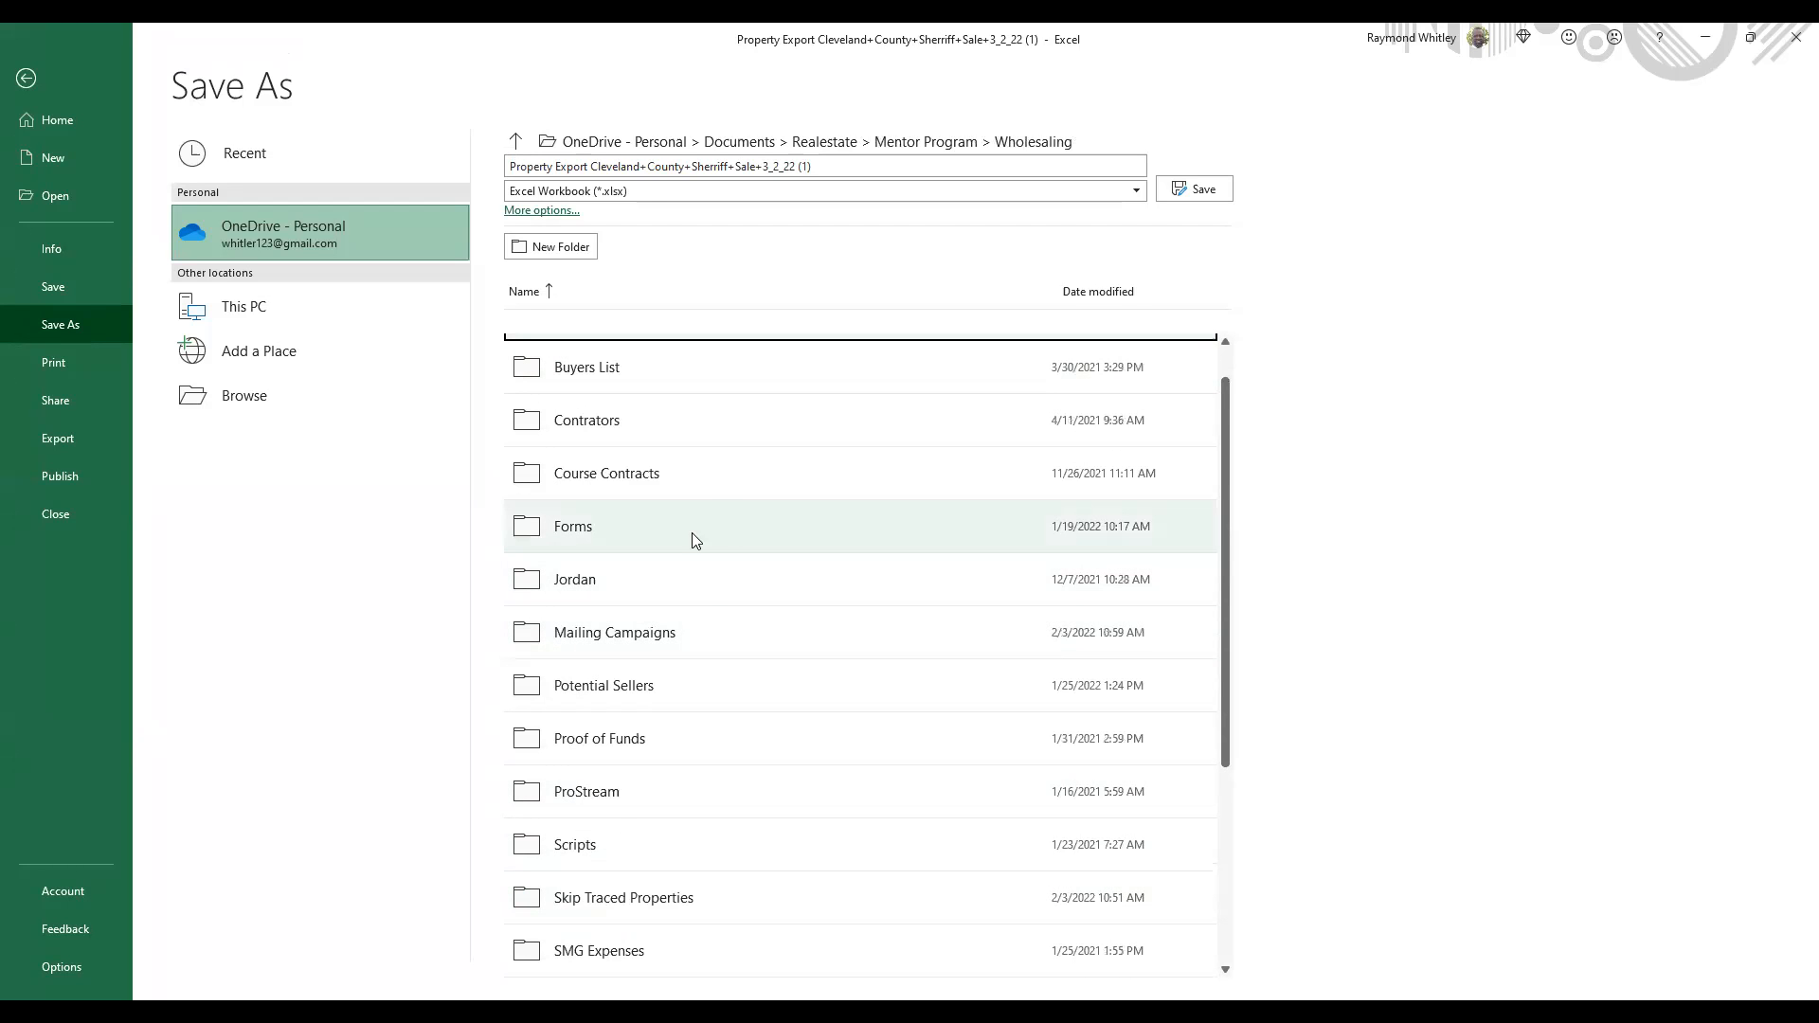
pyautogui.click(606, 639)
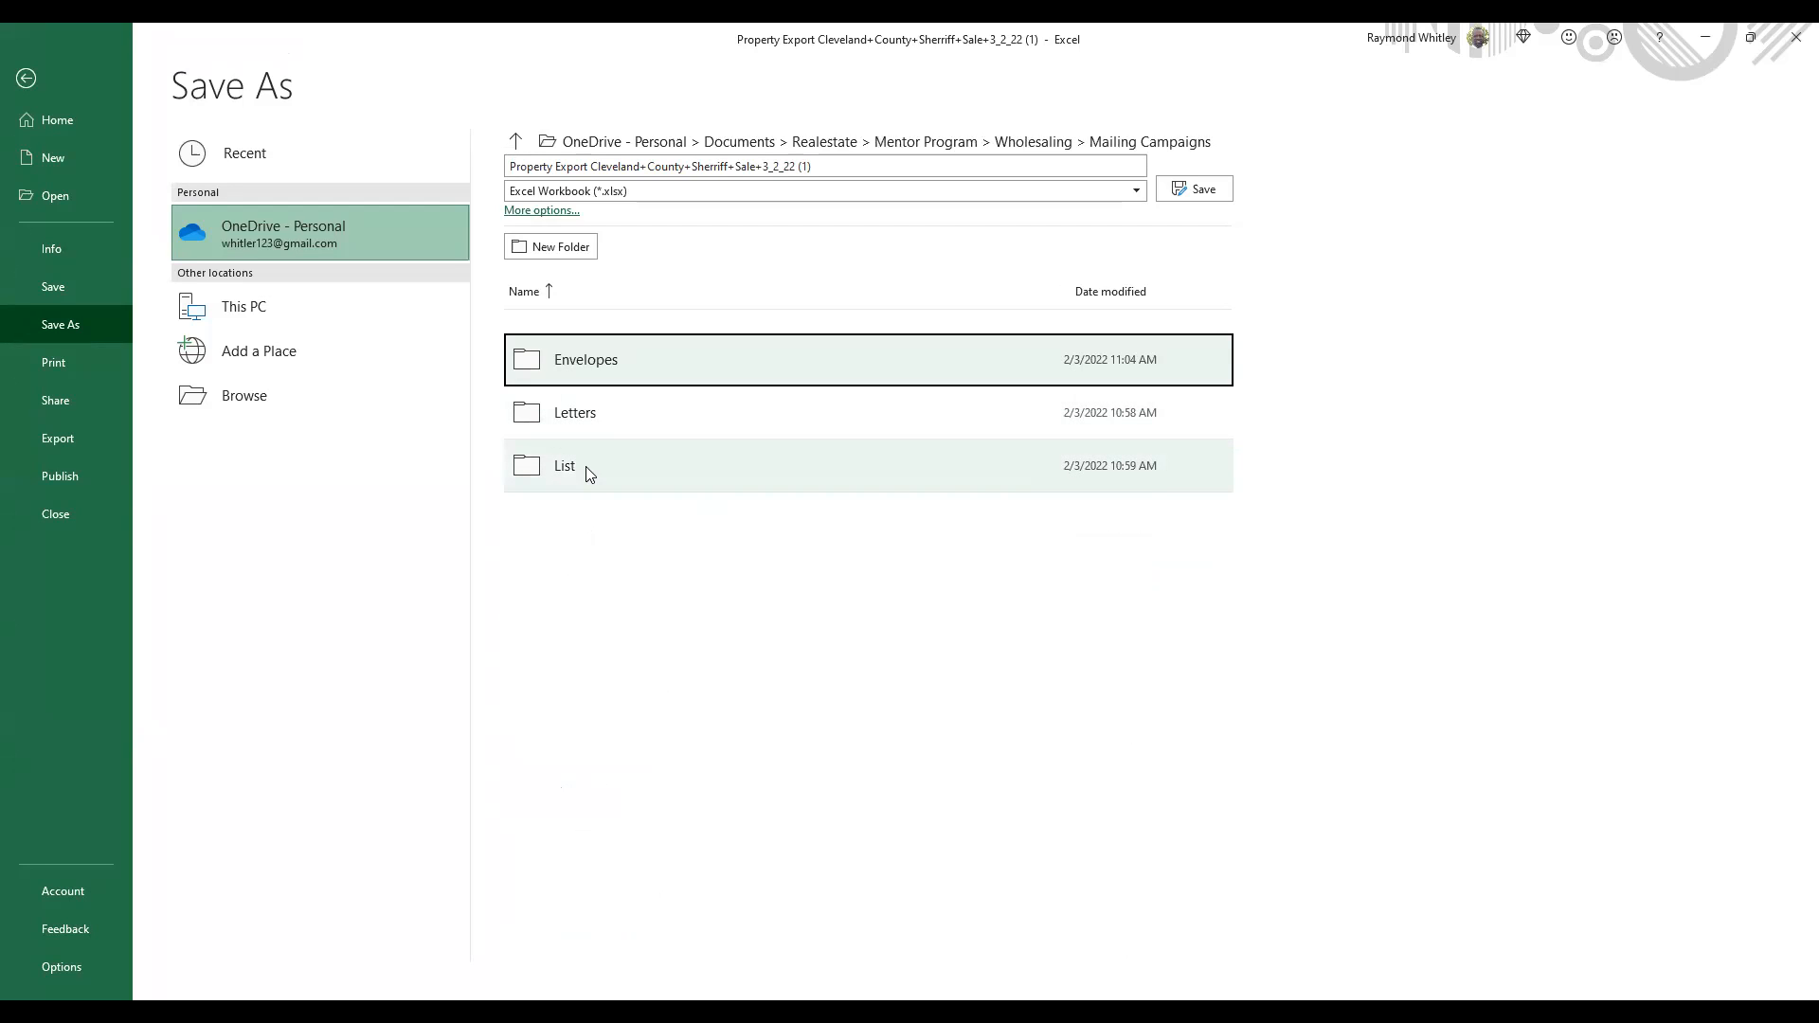
pyautogui.click(623, 472)
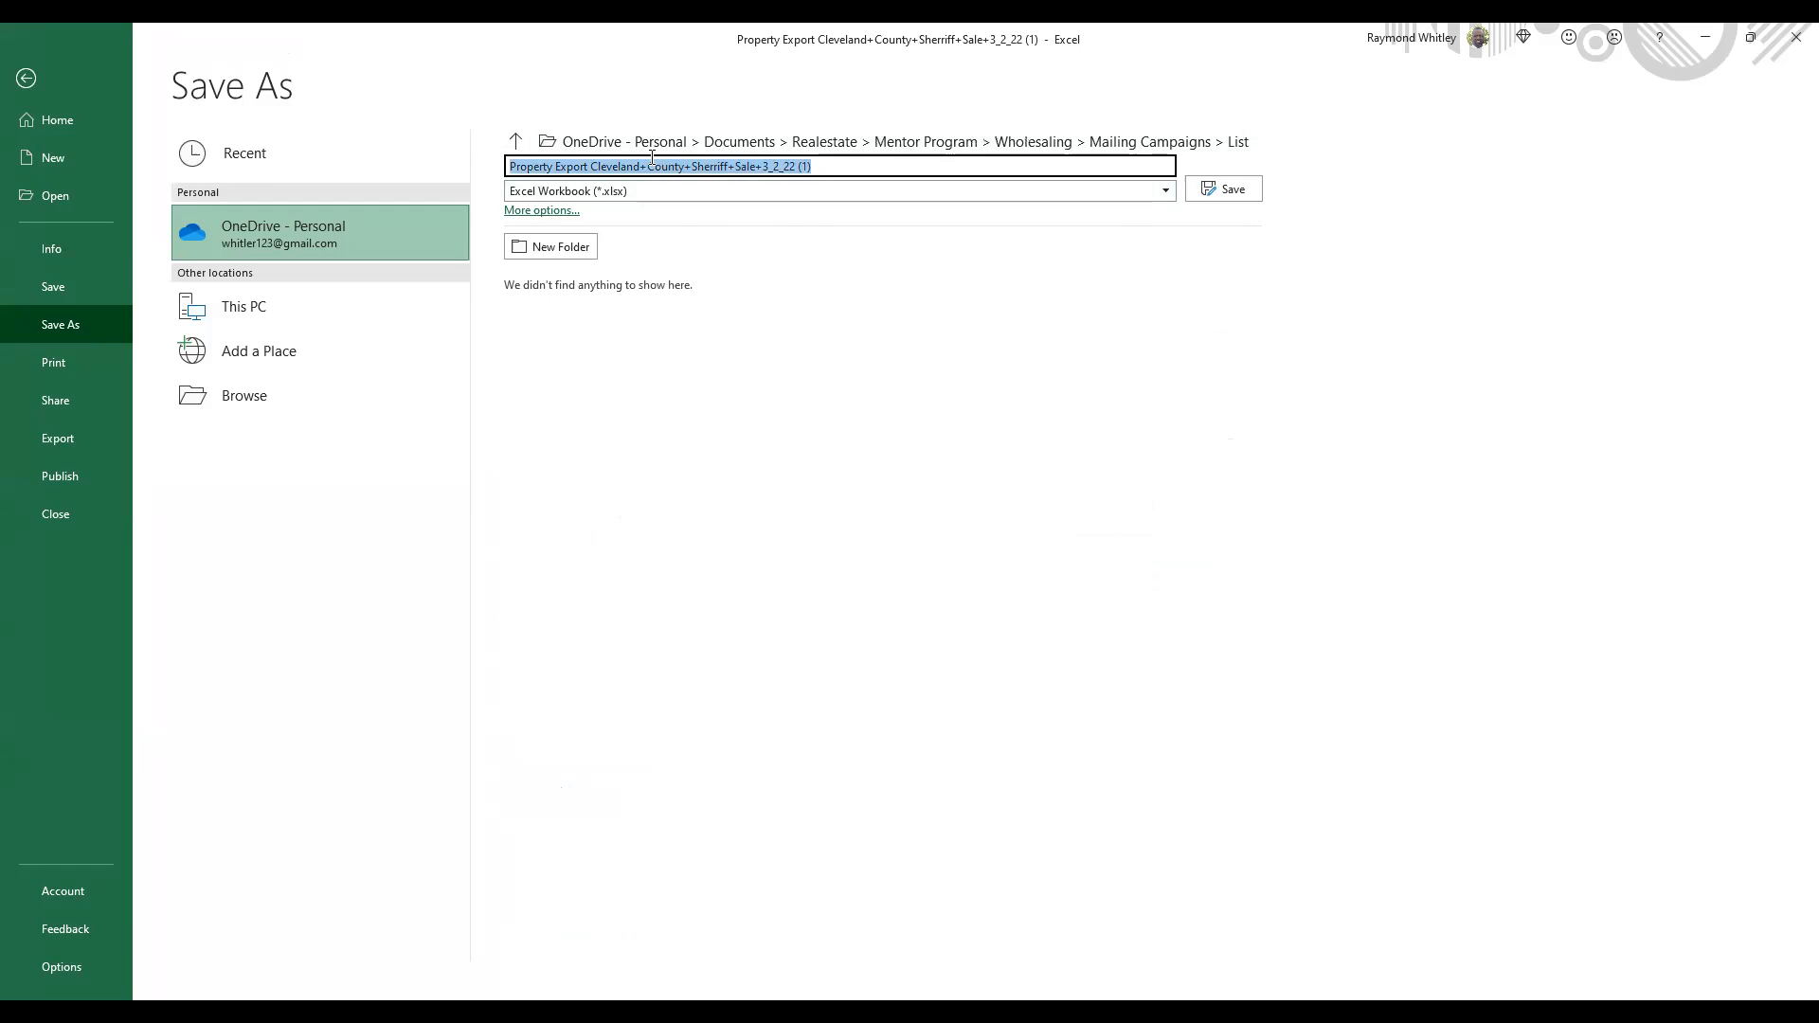
pyautogui.click(832, 167)
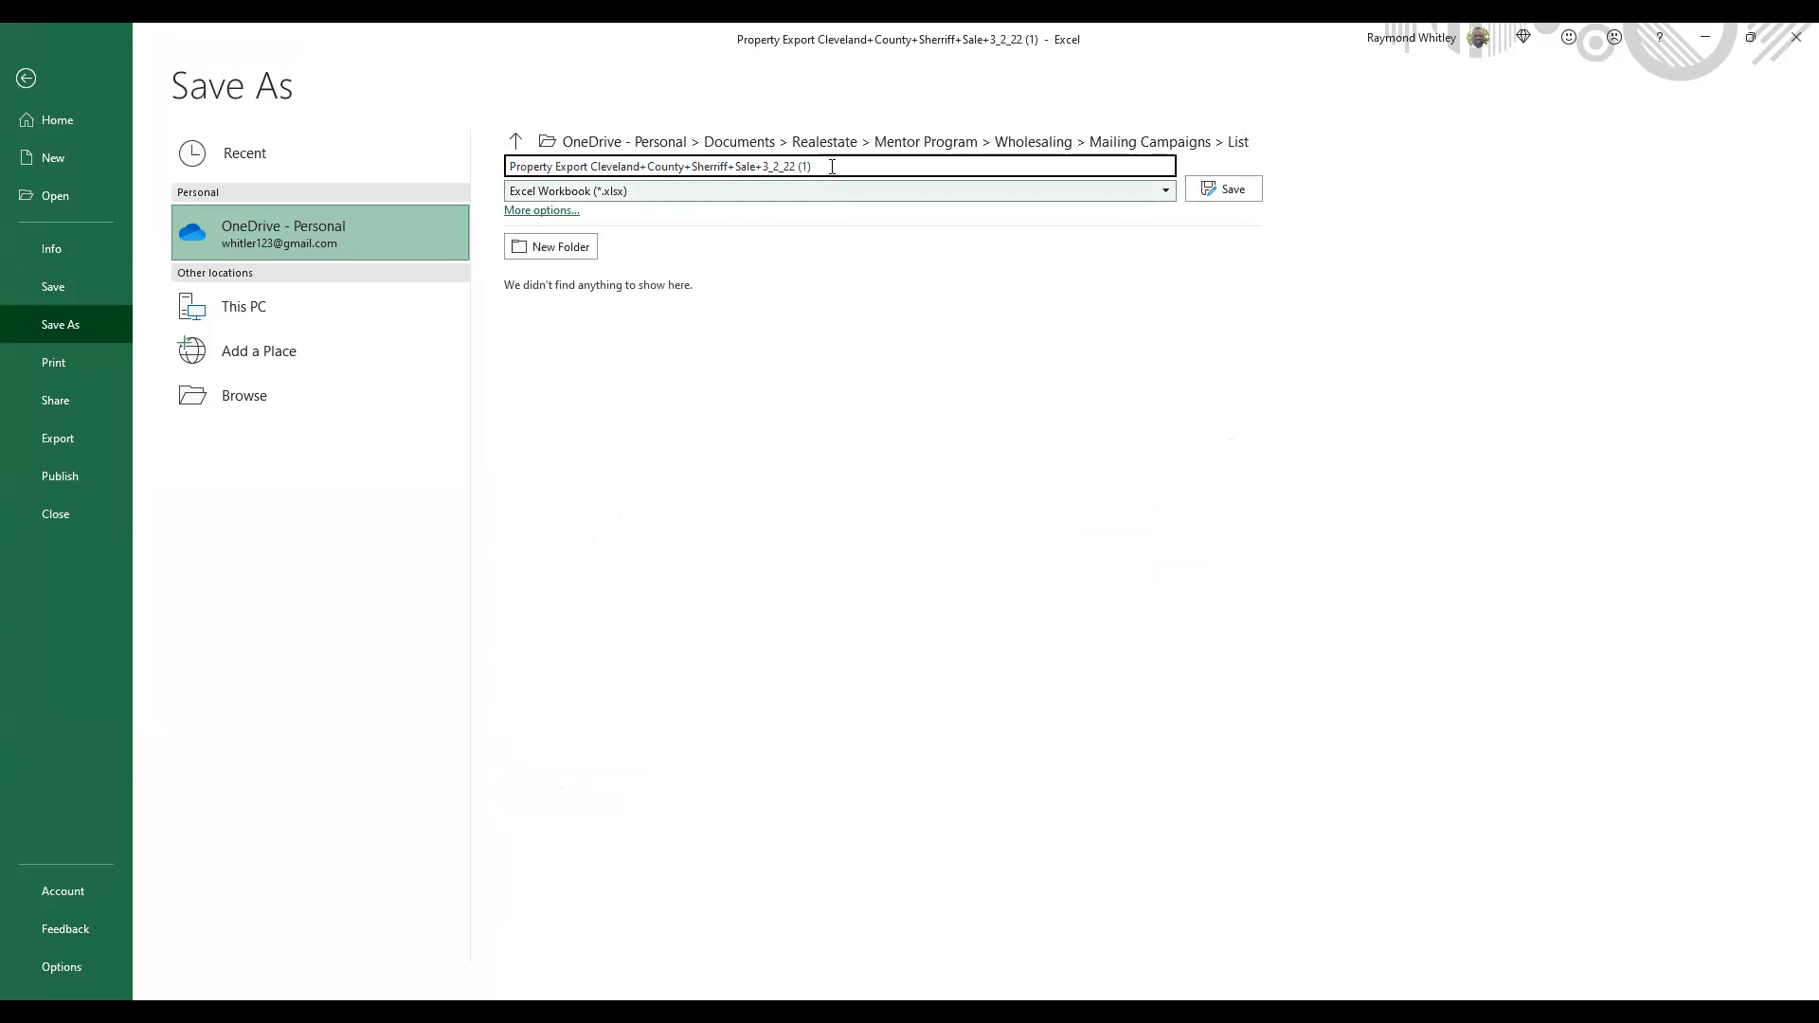
pyautogui.click(1230, 189)
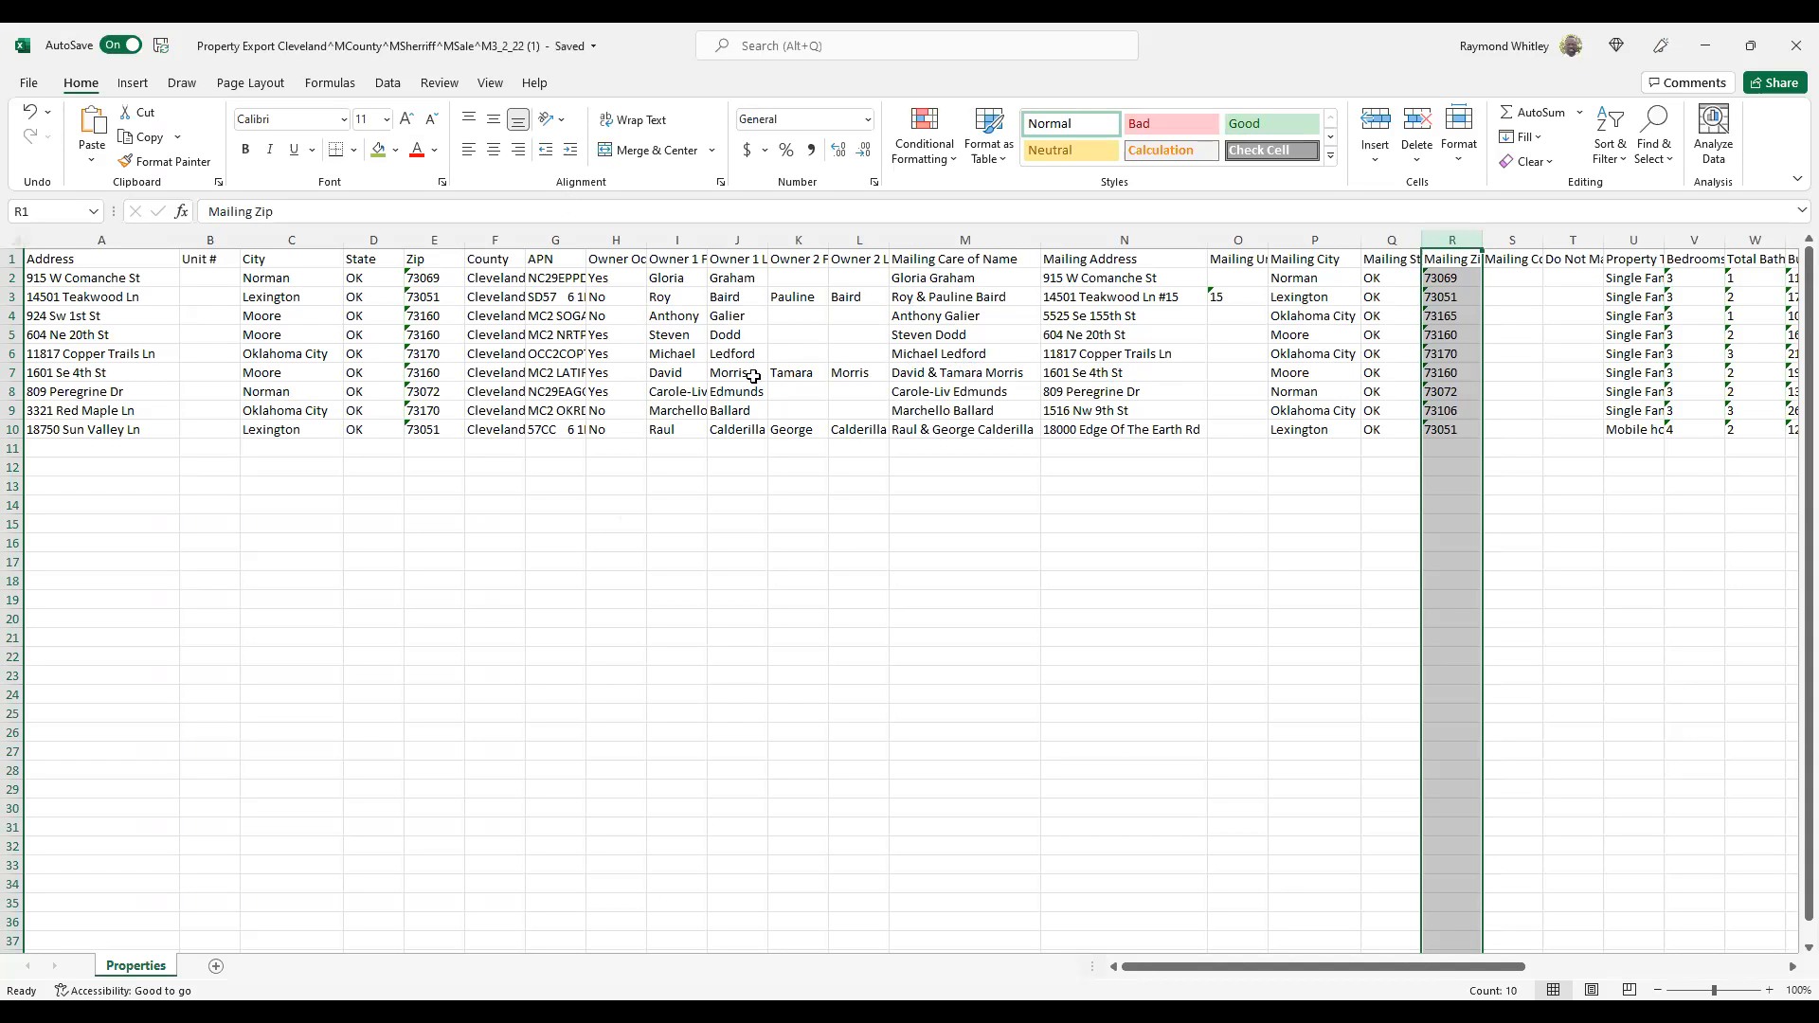
pyautogui.click(833, 334)
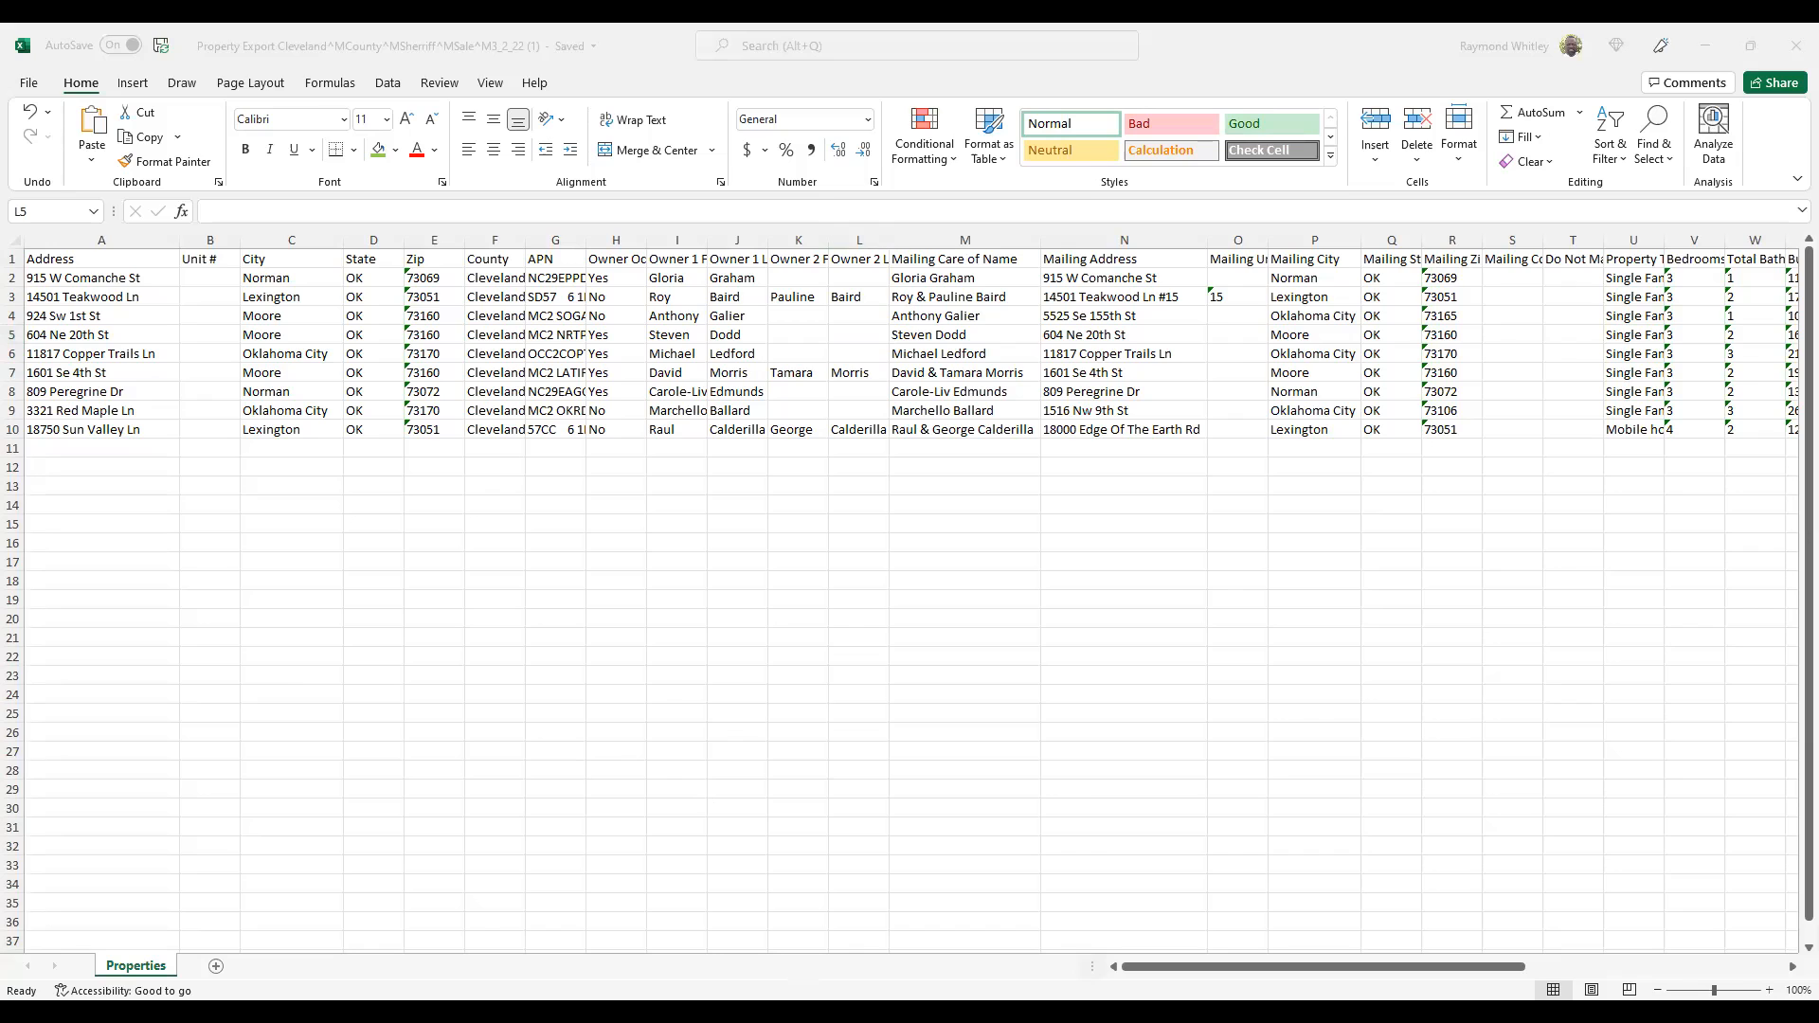
# - Switch to Word and return to the open Wholesale Envelope Template 2_2_22 document
pyautogui.hotkey('alt', 'Tab')
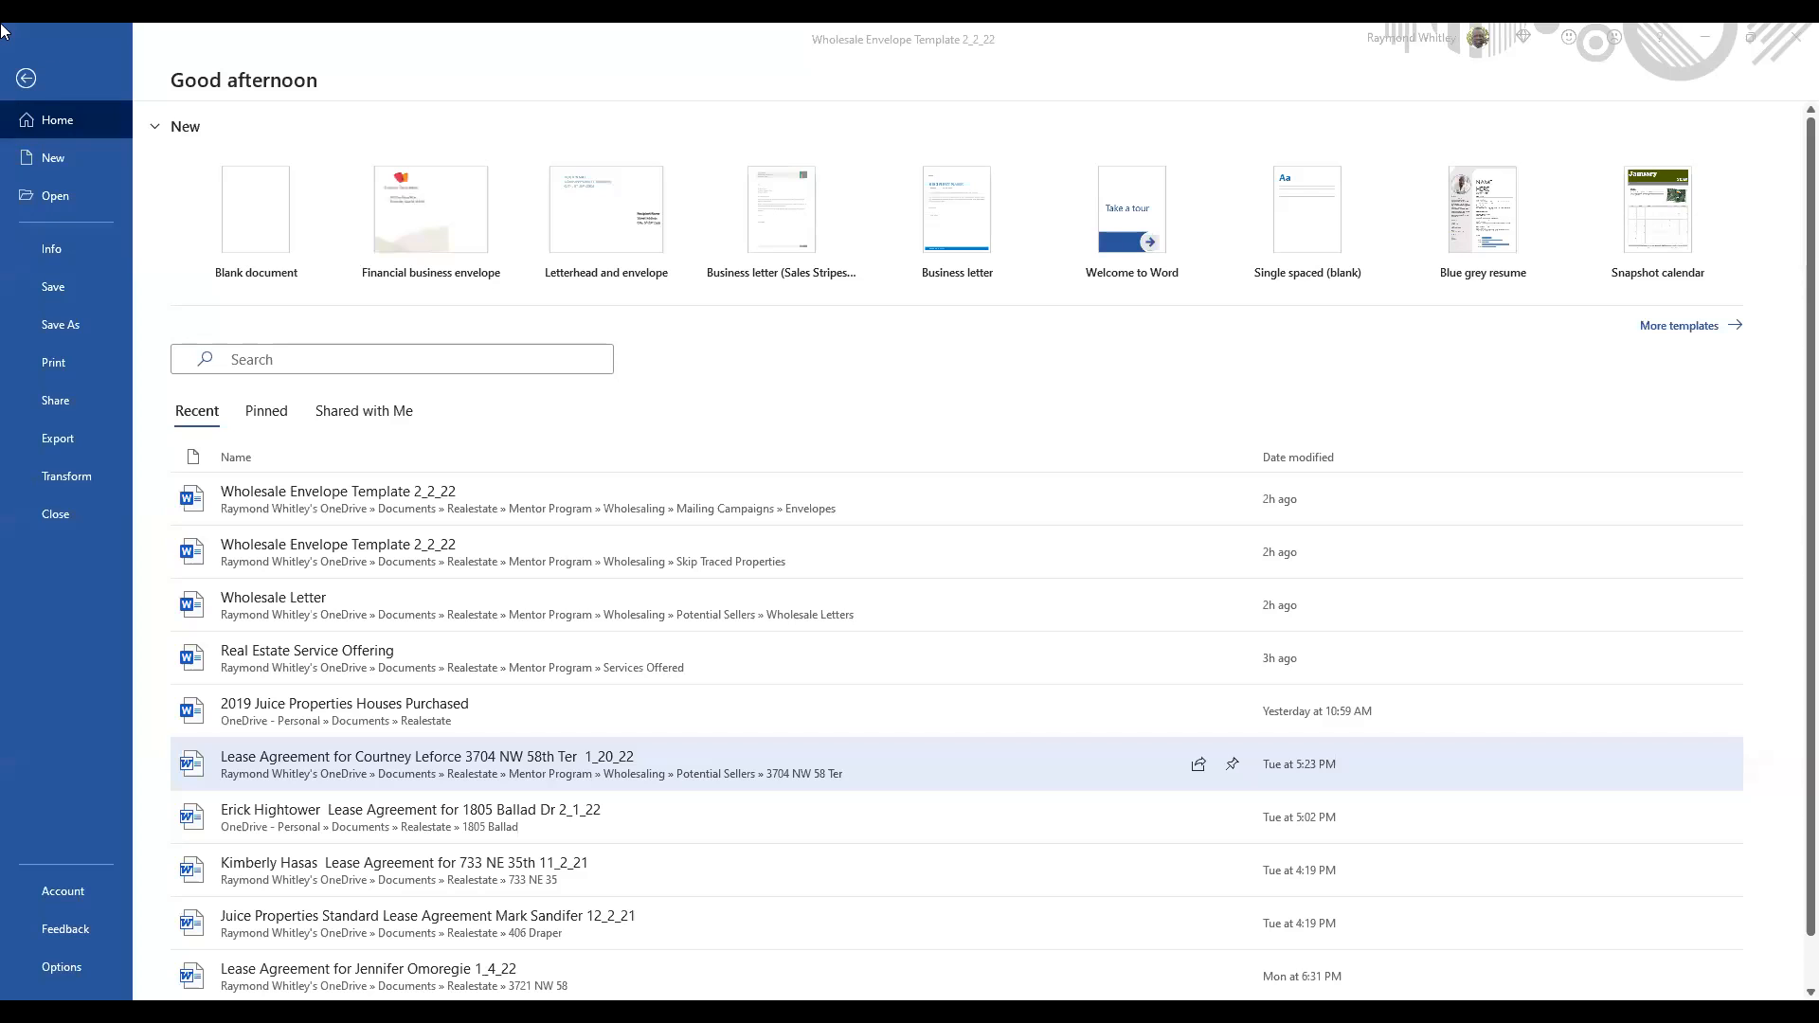
pyautogui.click(26, 84)
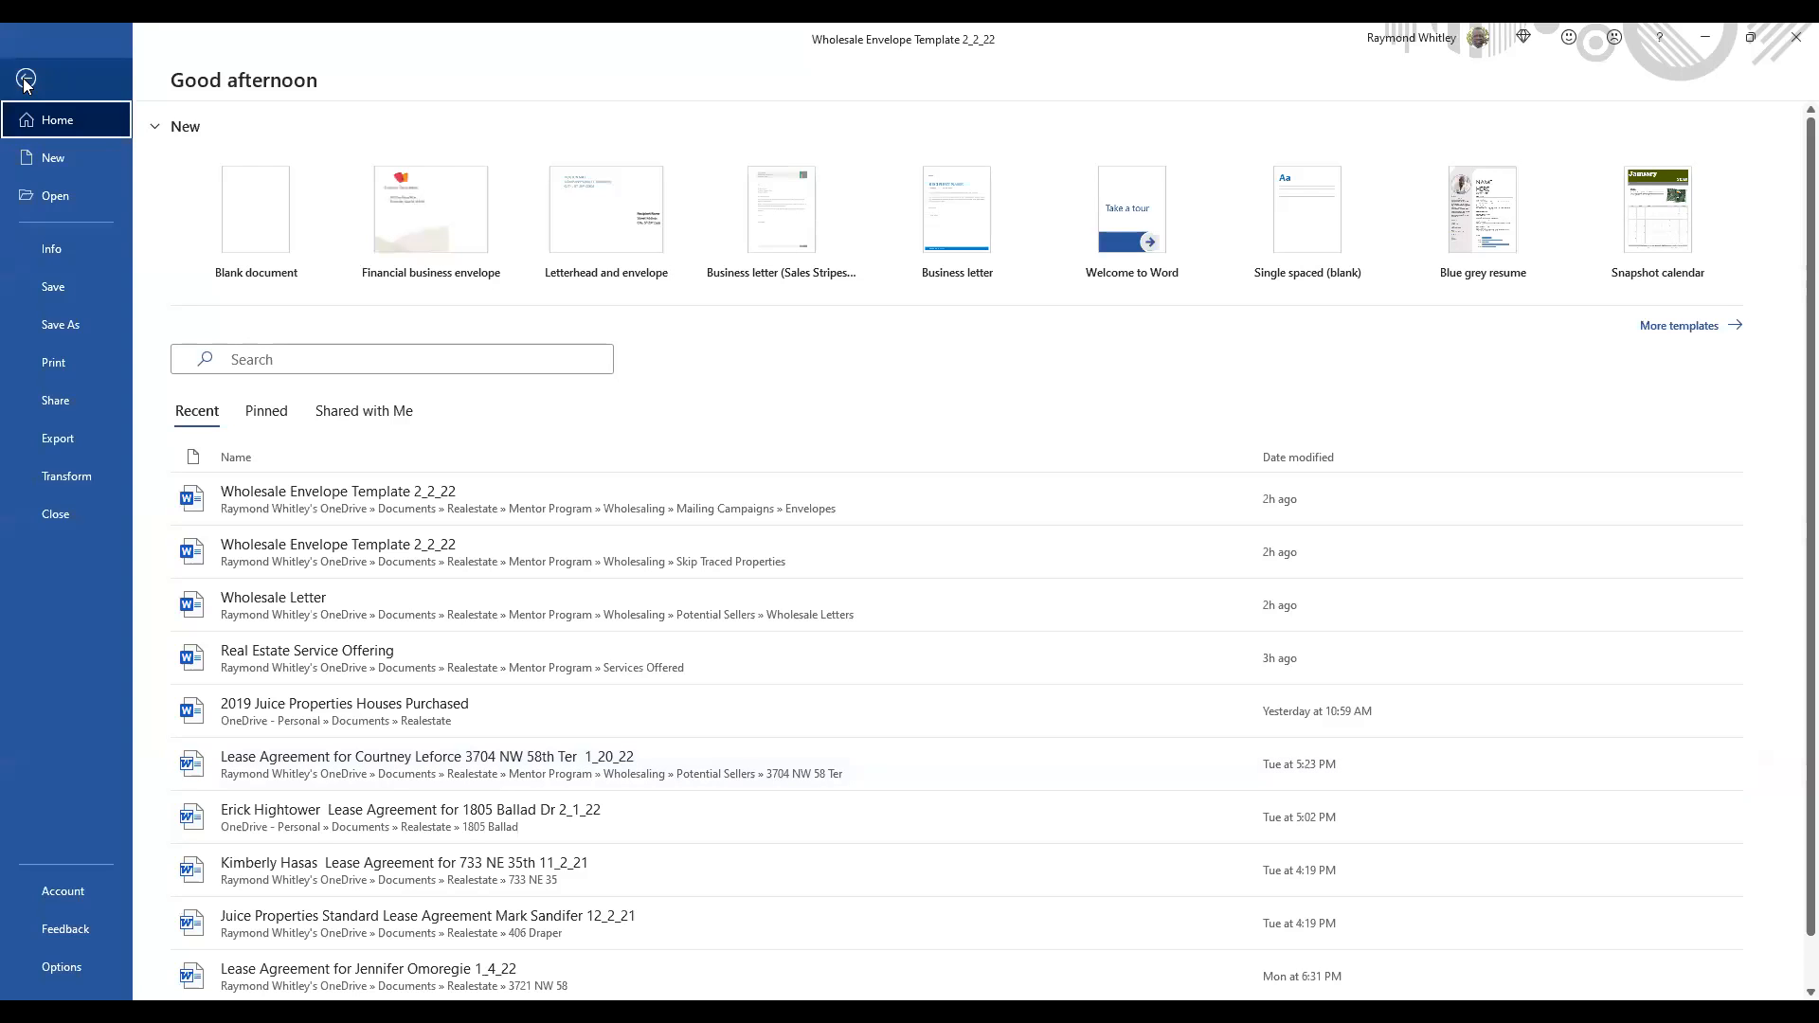
pyautogui.click(26, 80)
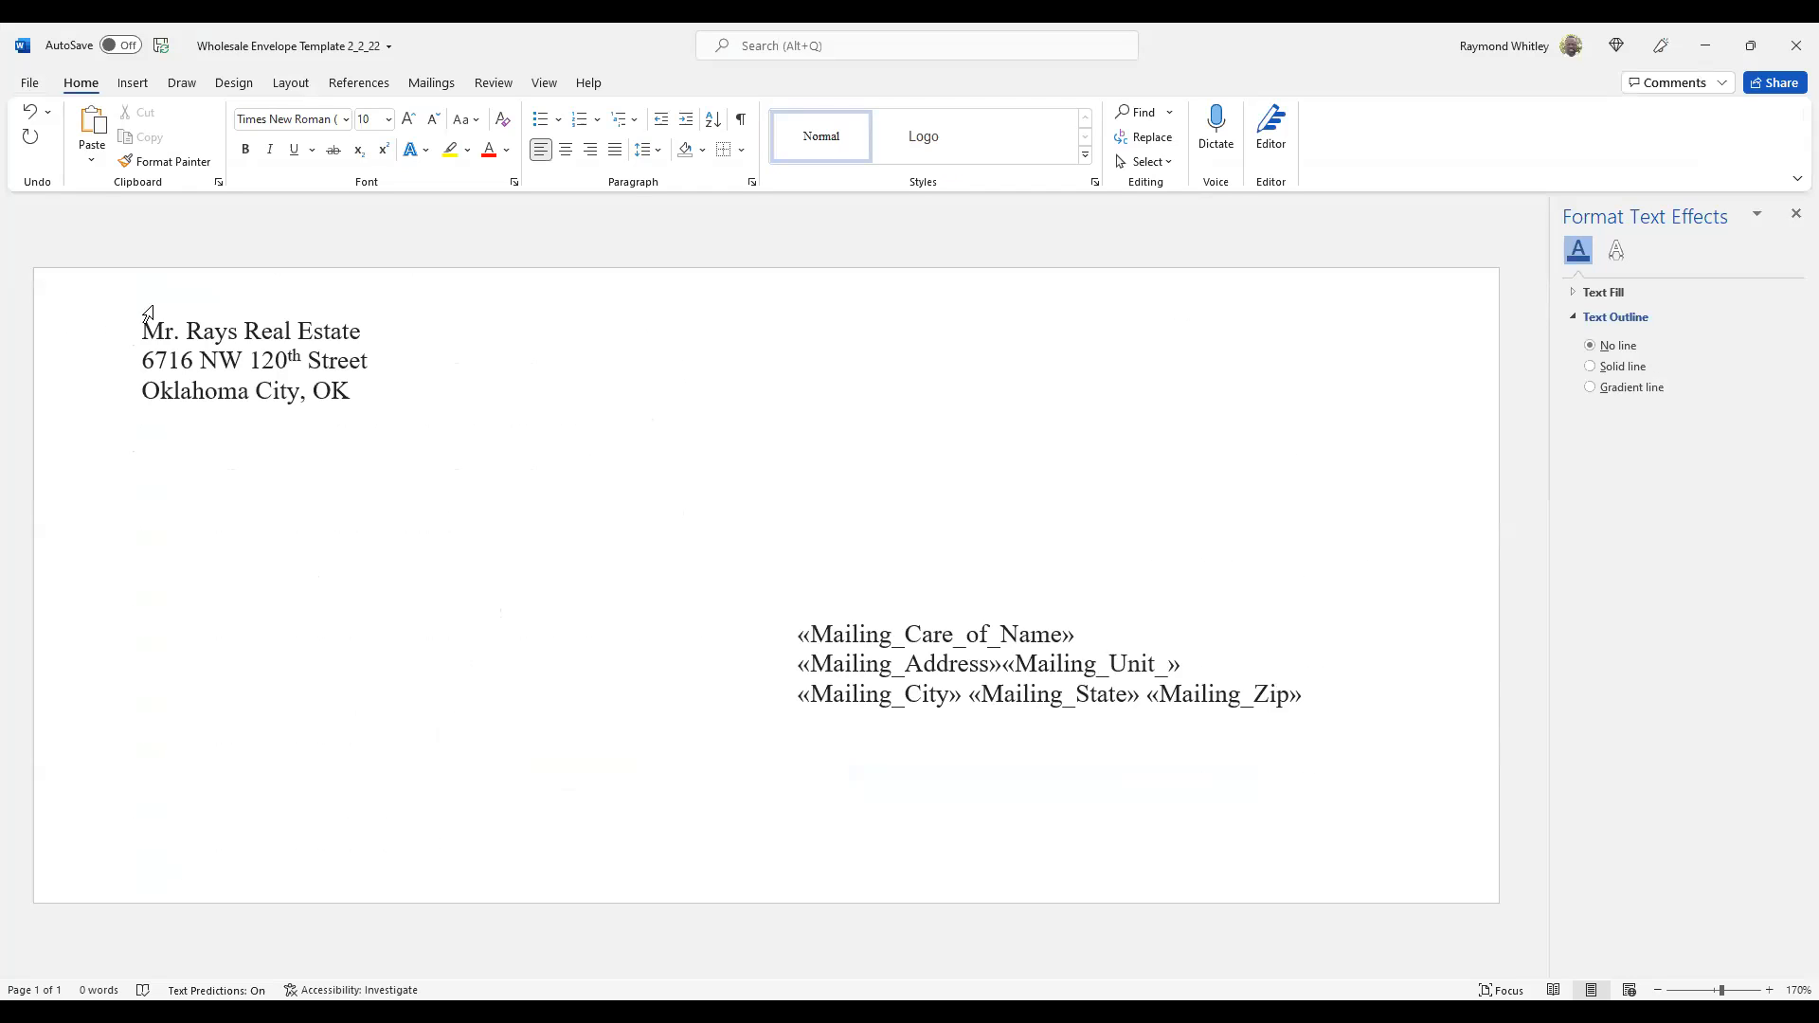
# - Open the wholesale letter dated January 26, 2022 and close the Show Repairs dialog
pyautogui.click(29, 84)
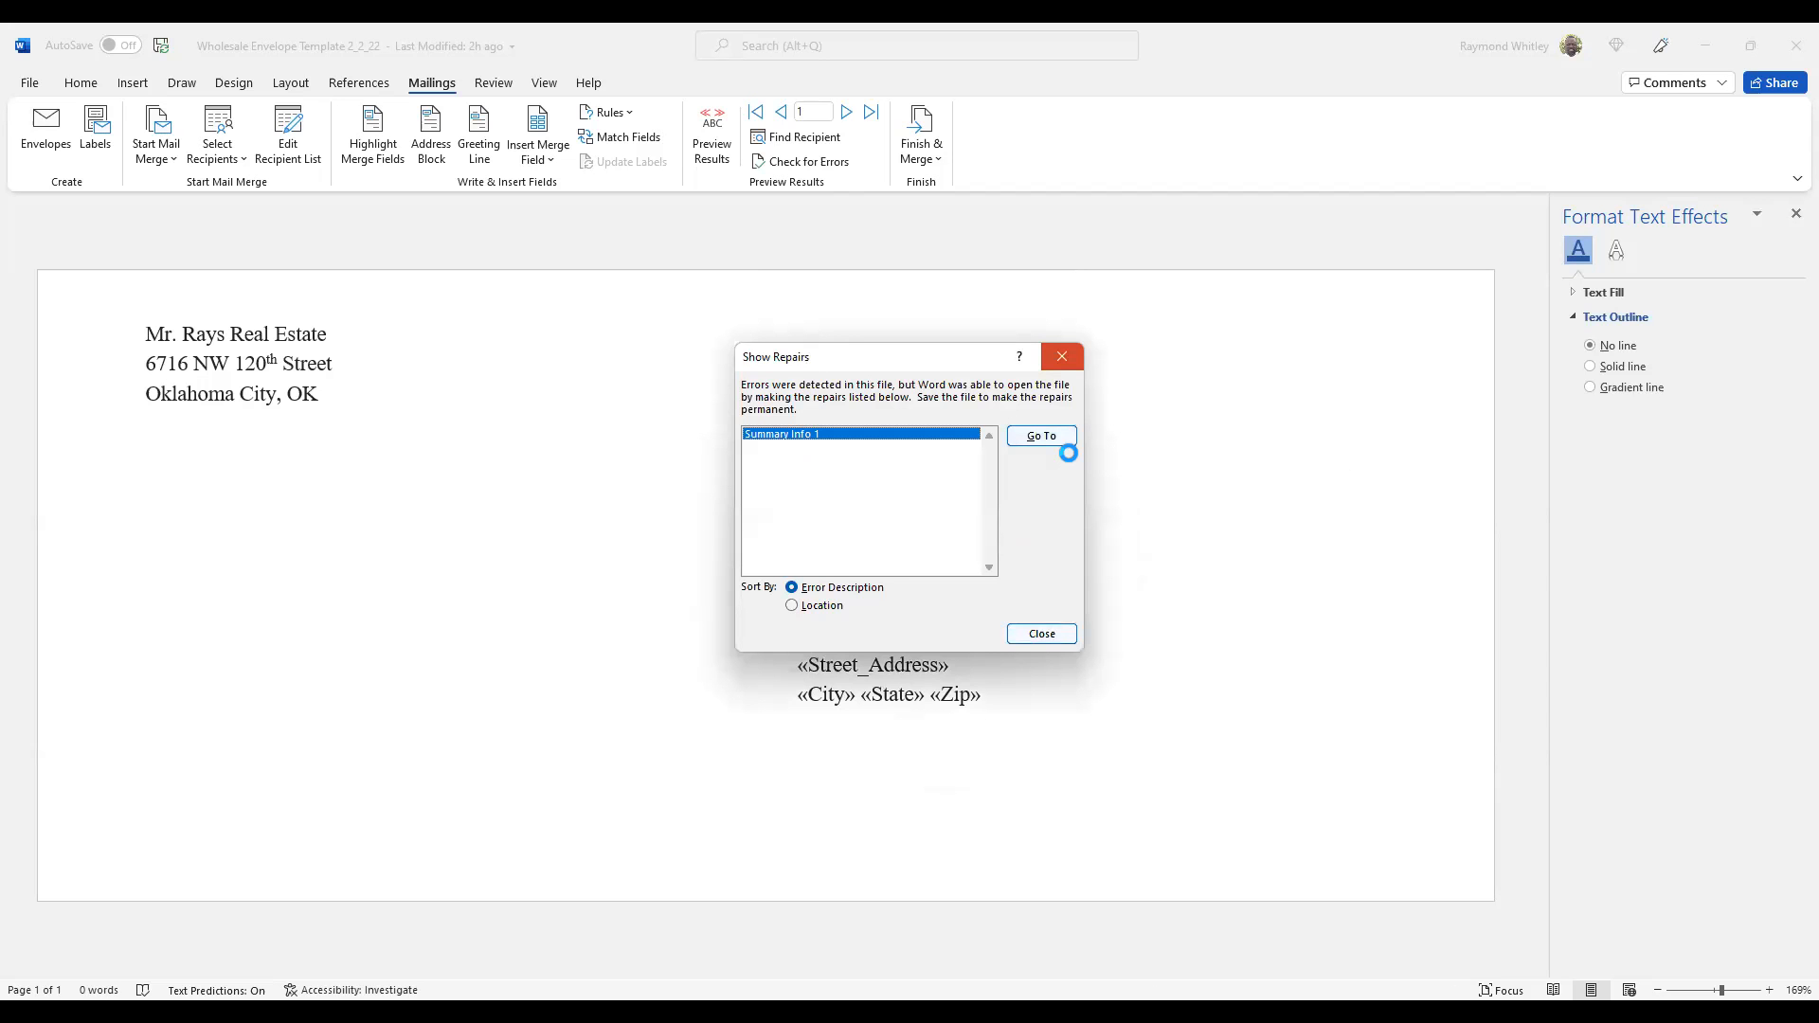
pyautogui.click(1062, 357)
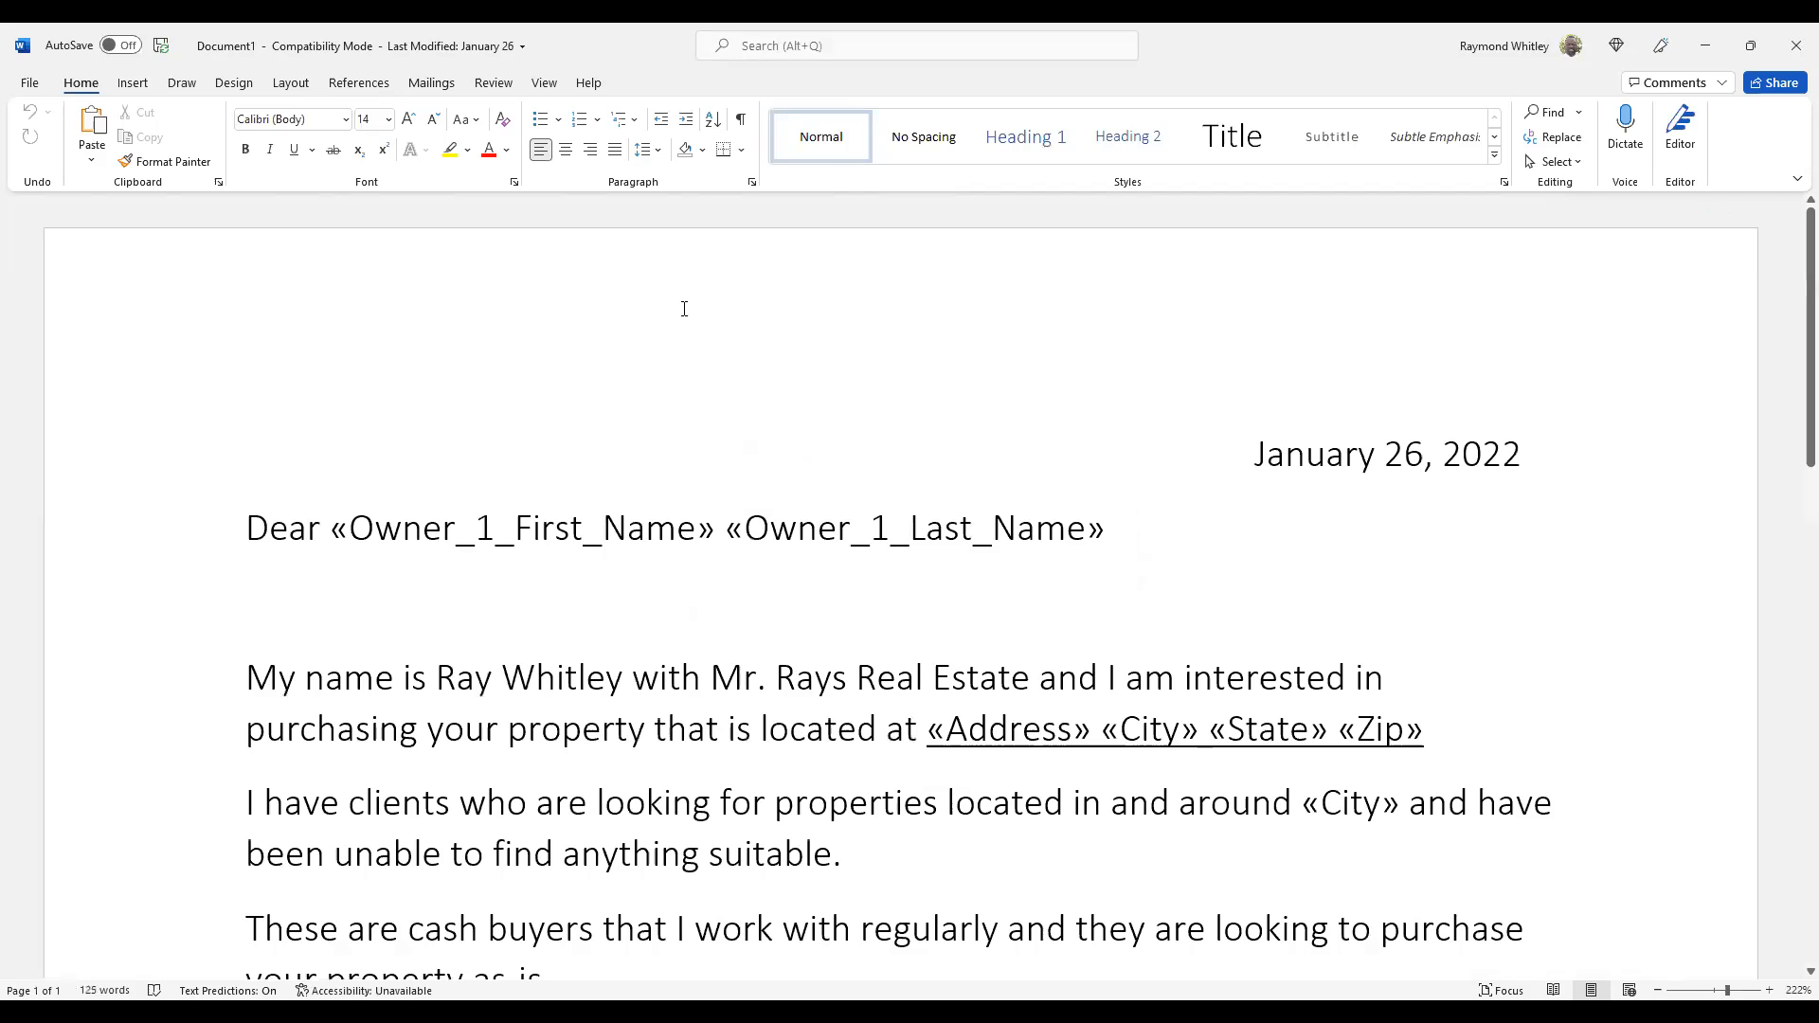
pyautogui.scroll(-3, 616, 508)
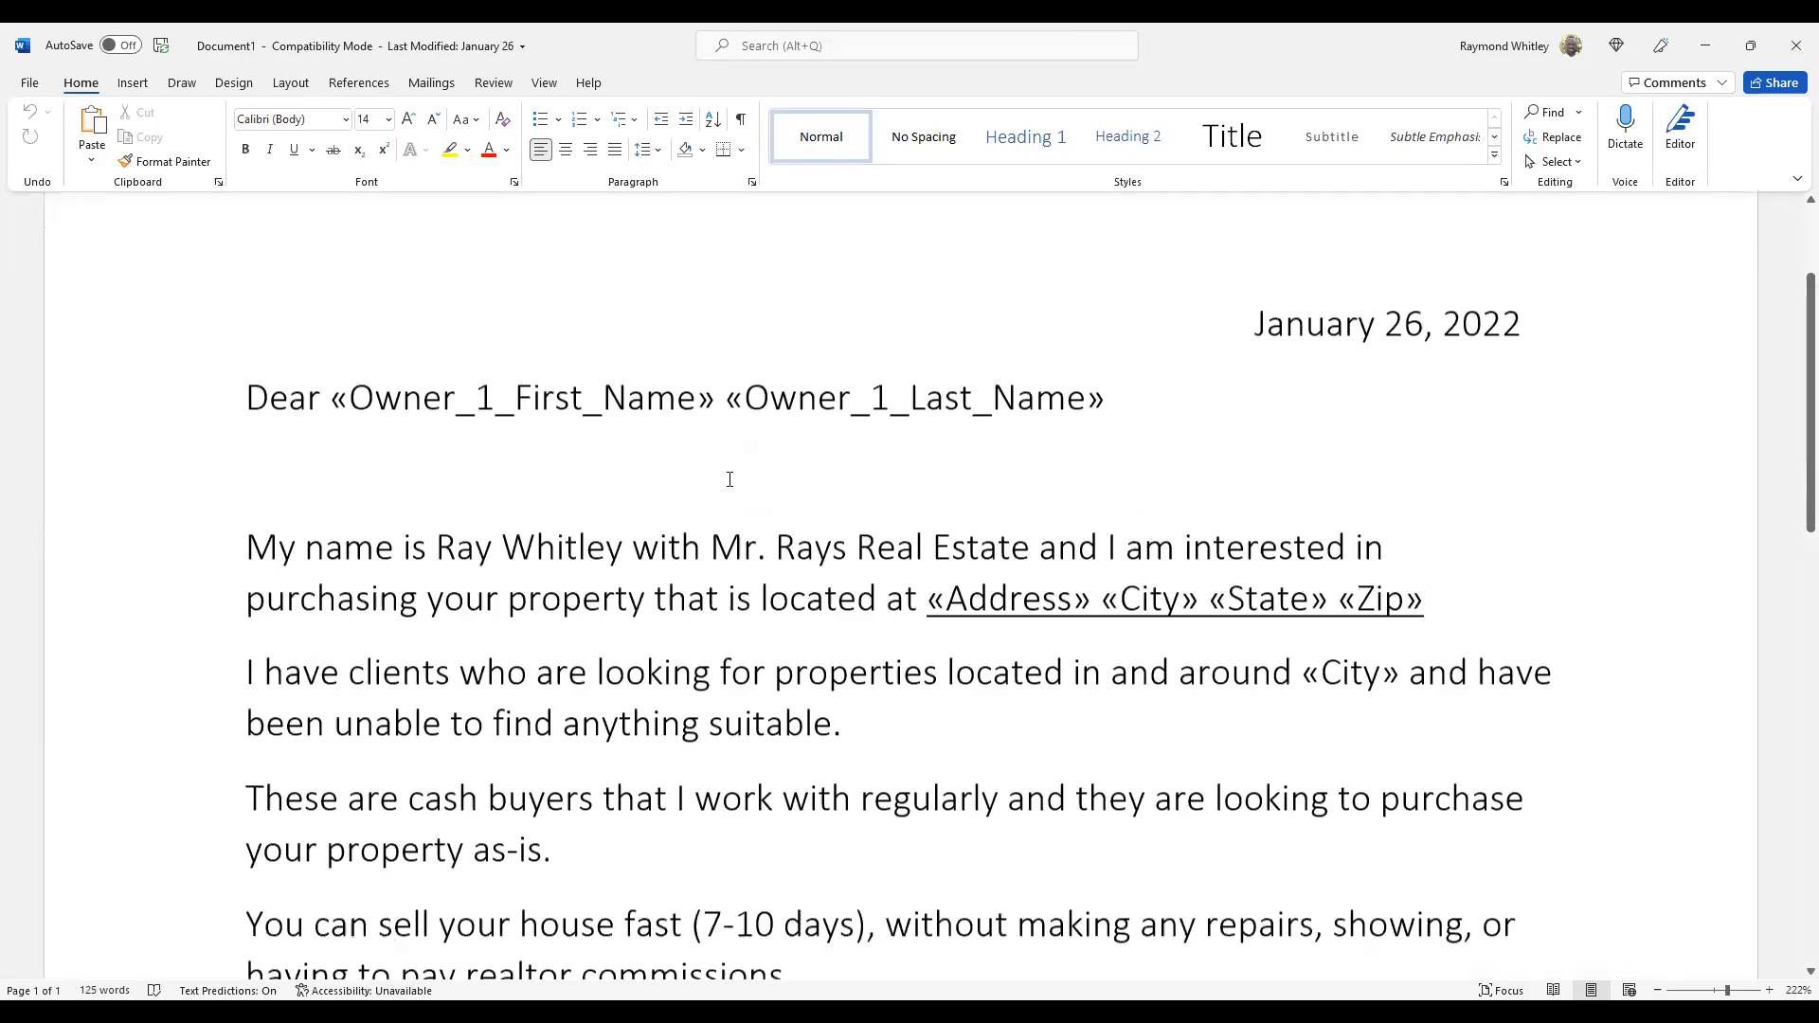
pyautogui.scroll(-9, 616, 508)
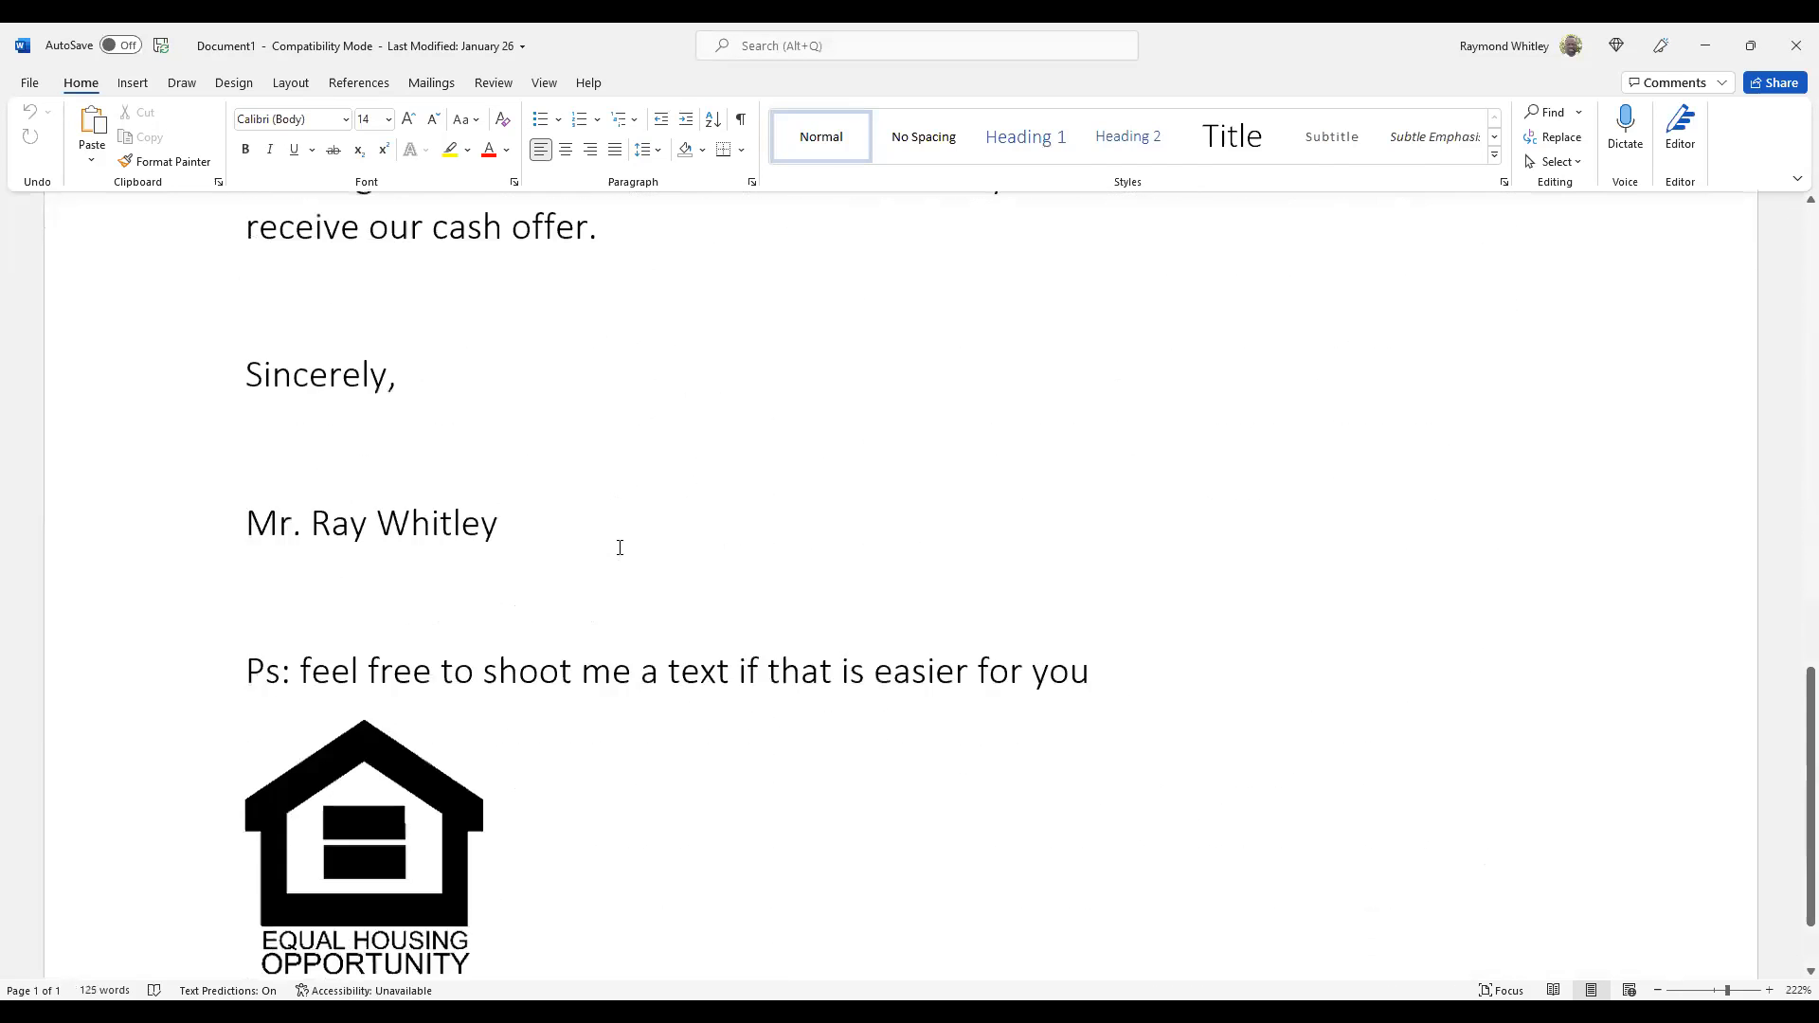
pyautogui.scroll(4, 663, 682)
pyautogui.scroll(8, 665, 667)
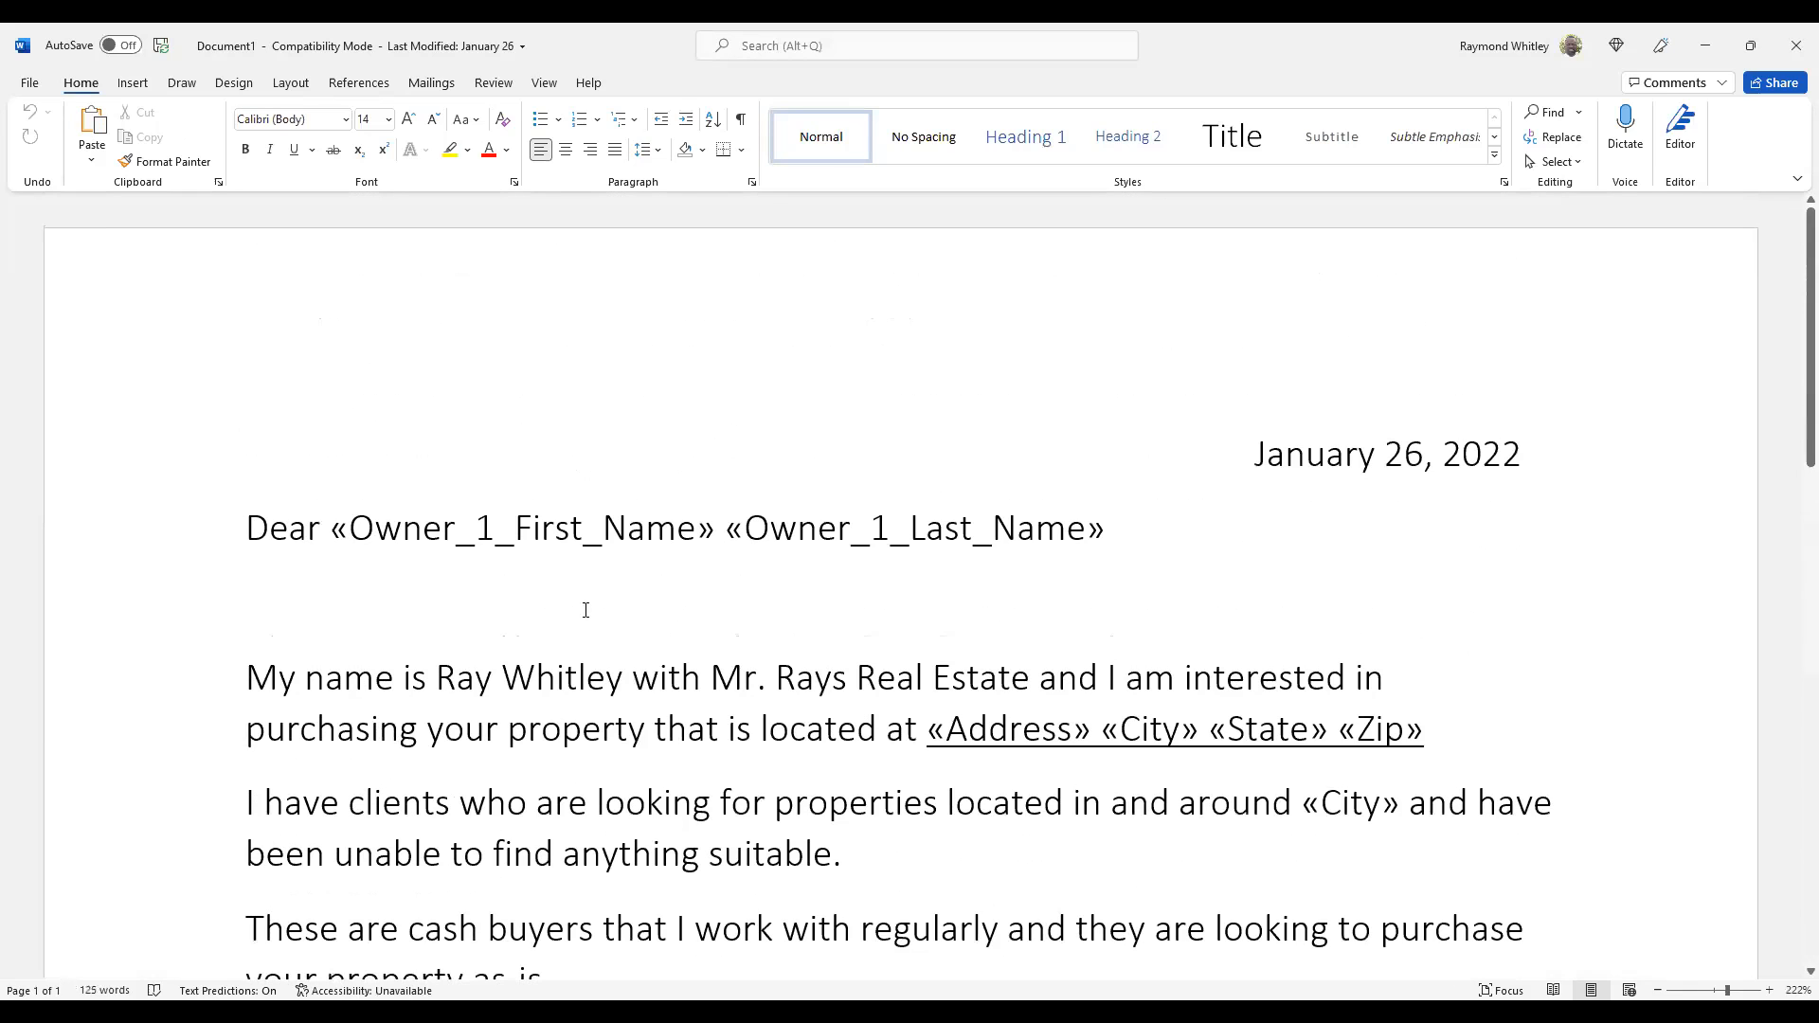
# - Examine the letter's owner-name, address, city, state and zip merge fields alongside the columns of the Cleveland county property export workbook
pyautogui.click(648, 527)
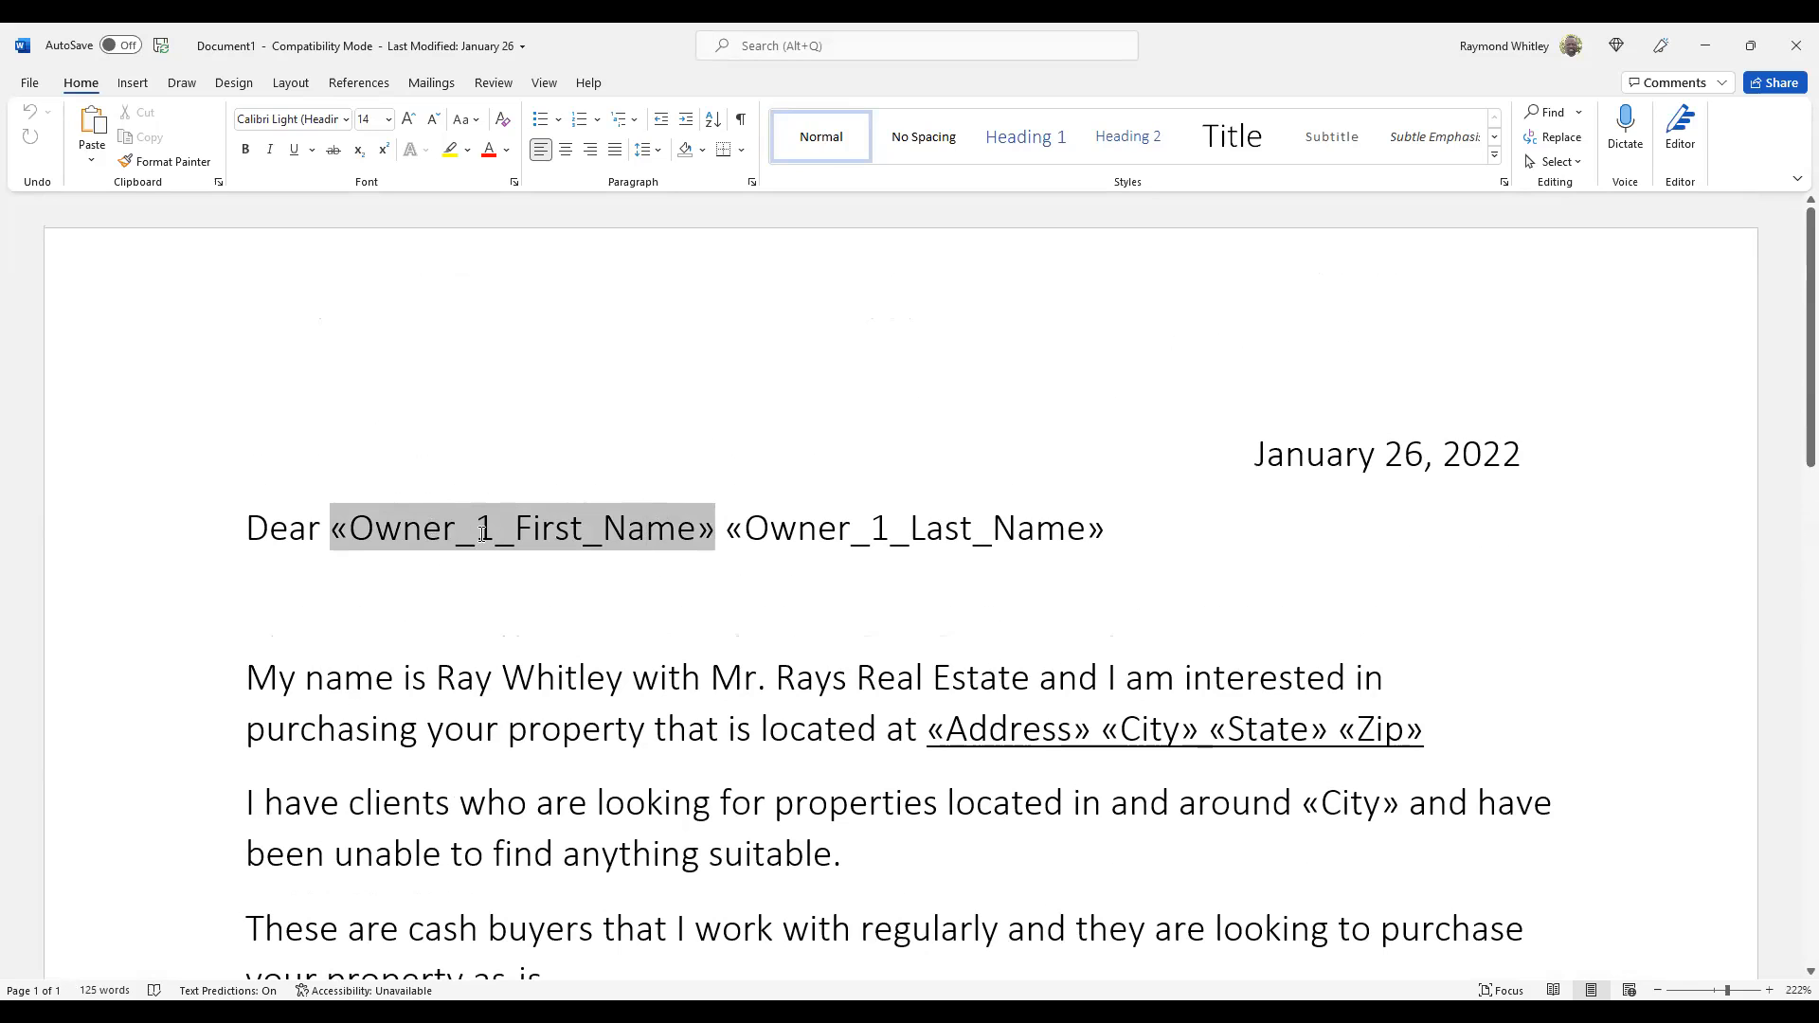
pyautogui.click(968, 533)
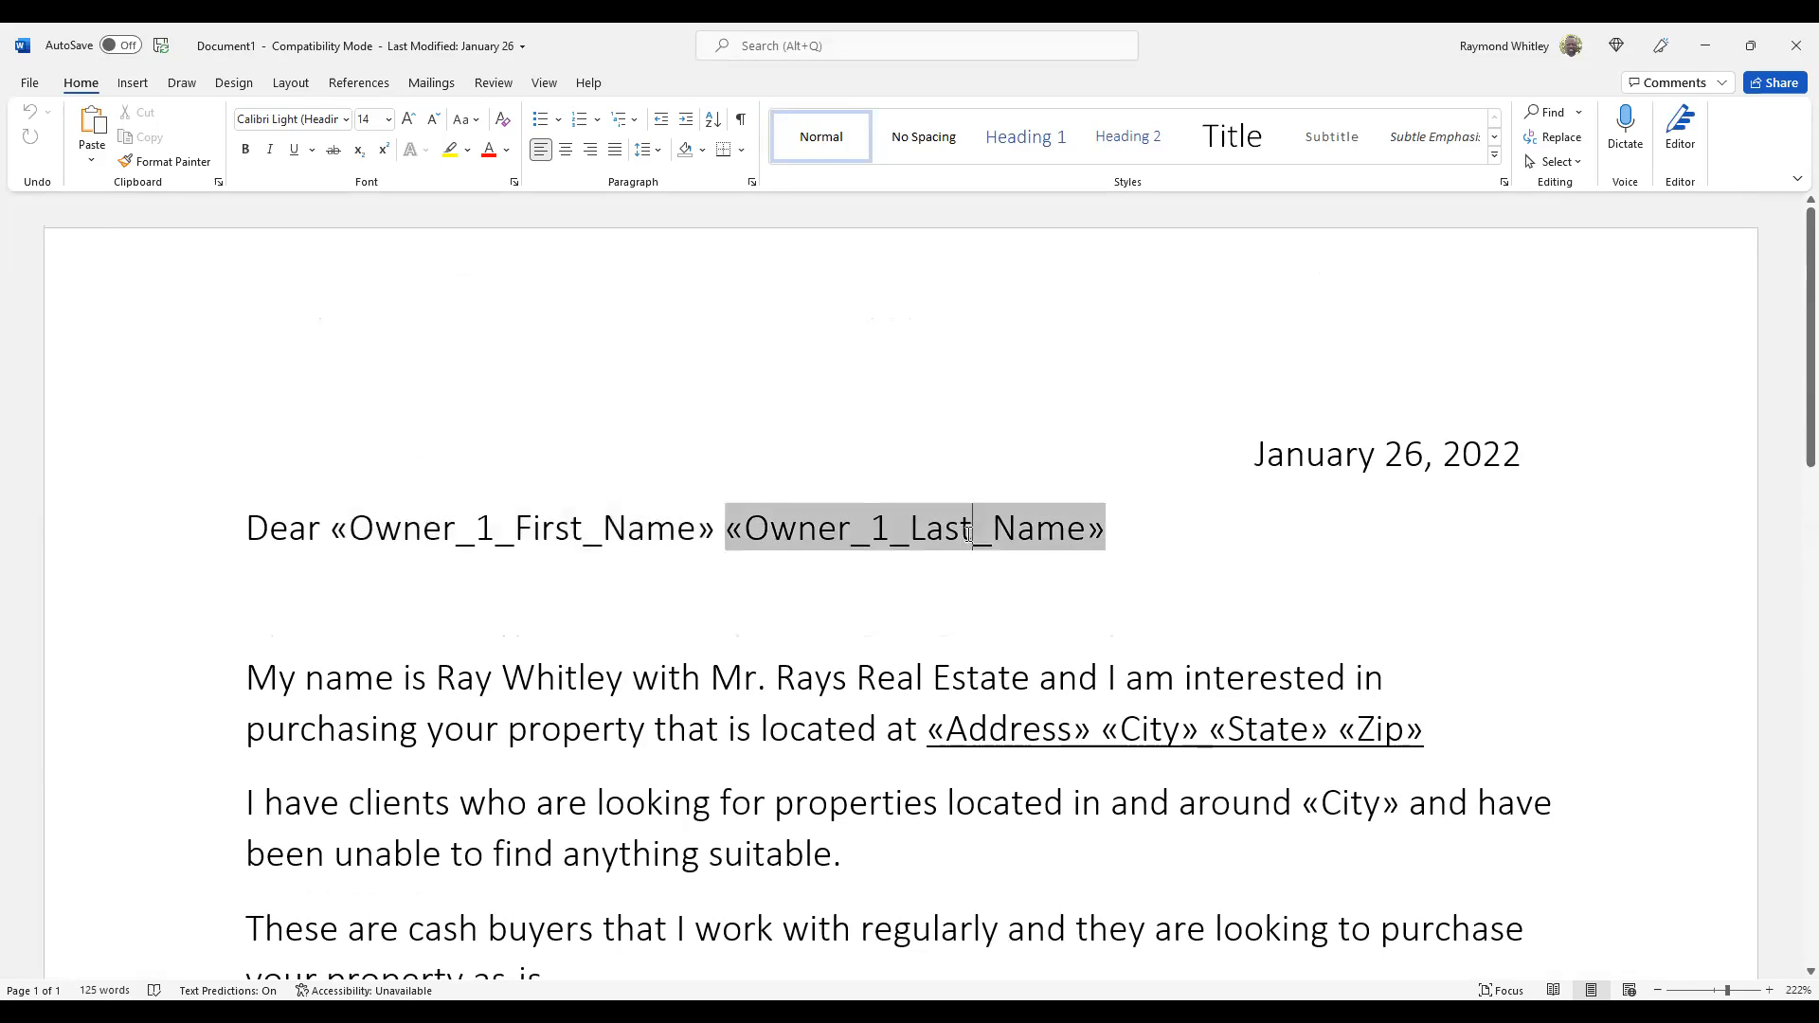
pyautogui.scroll(-3, 1291, 446)
pyautogui.click(1032, 433)
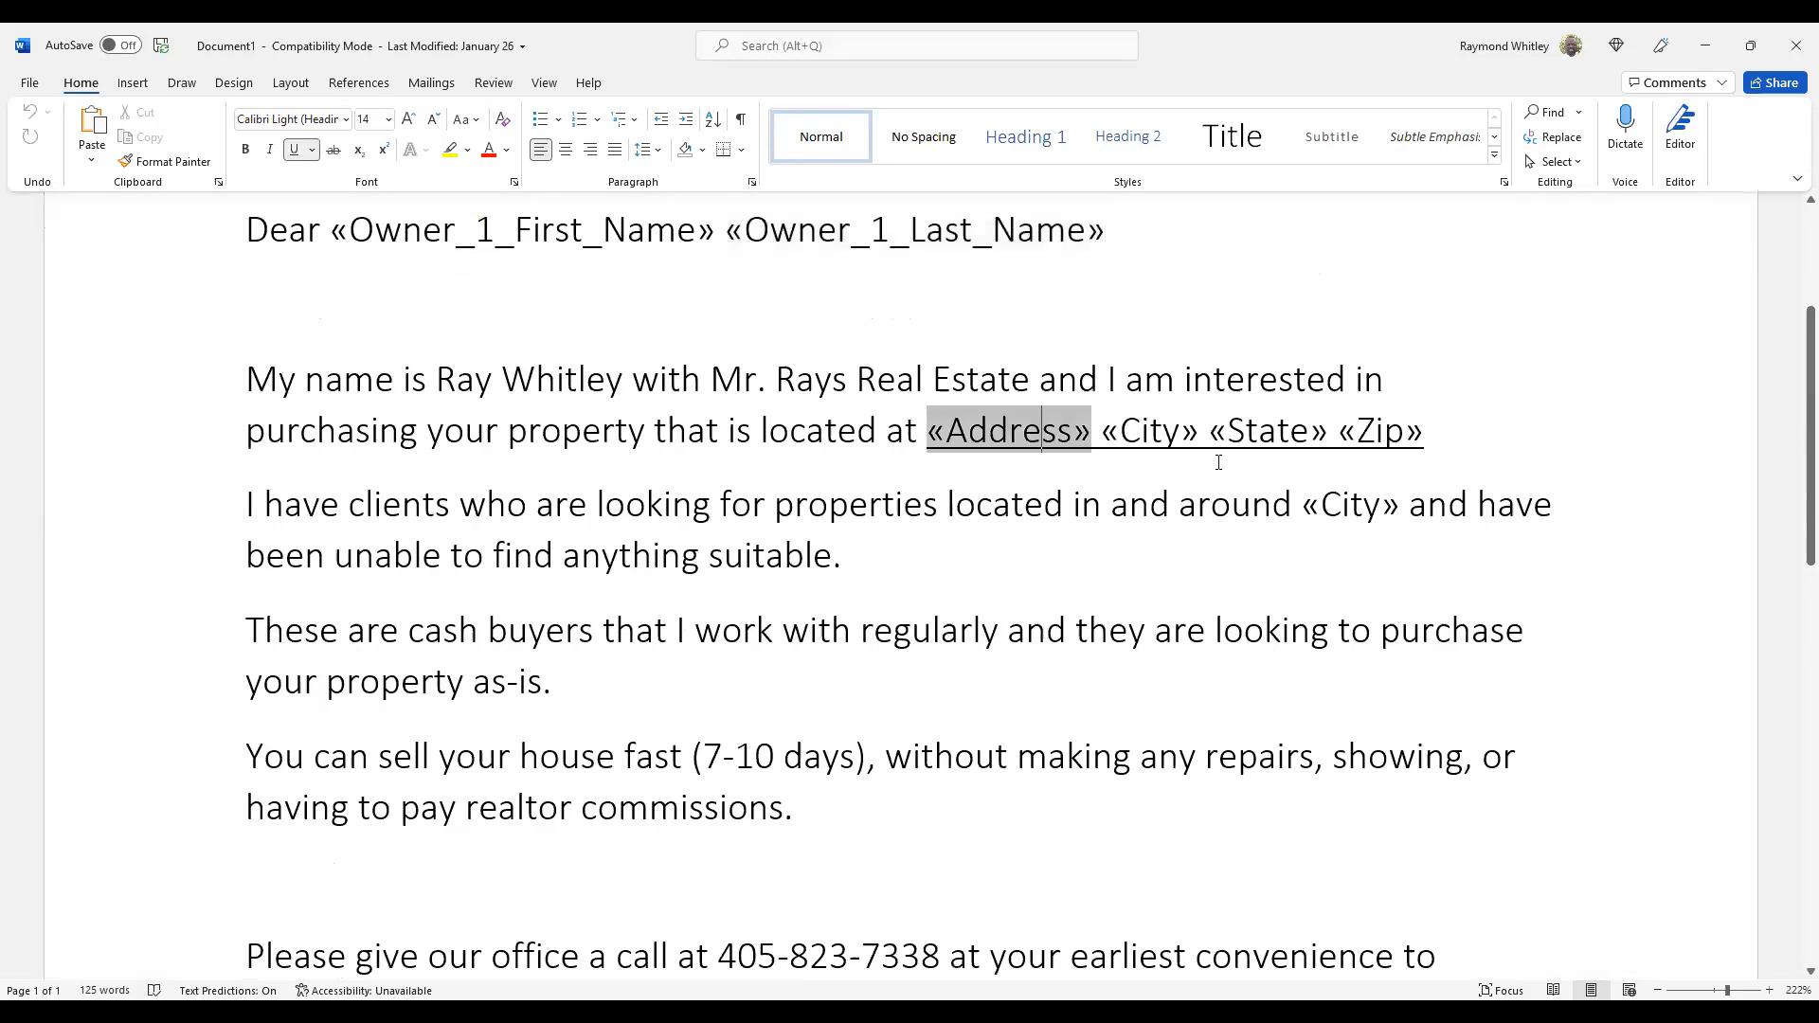
pyautogui.click(1212, 438)
pyautogui.click(1382, 416)
pyautogui.scroll(-2, 901, 527)
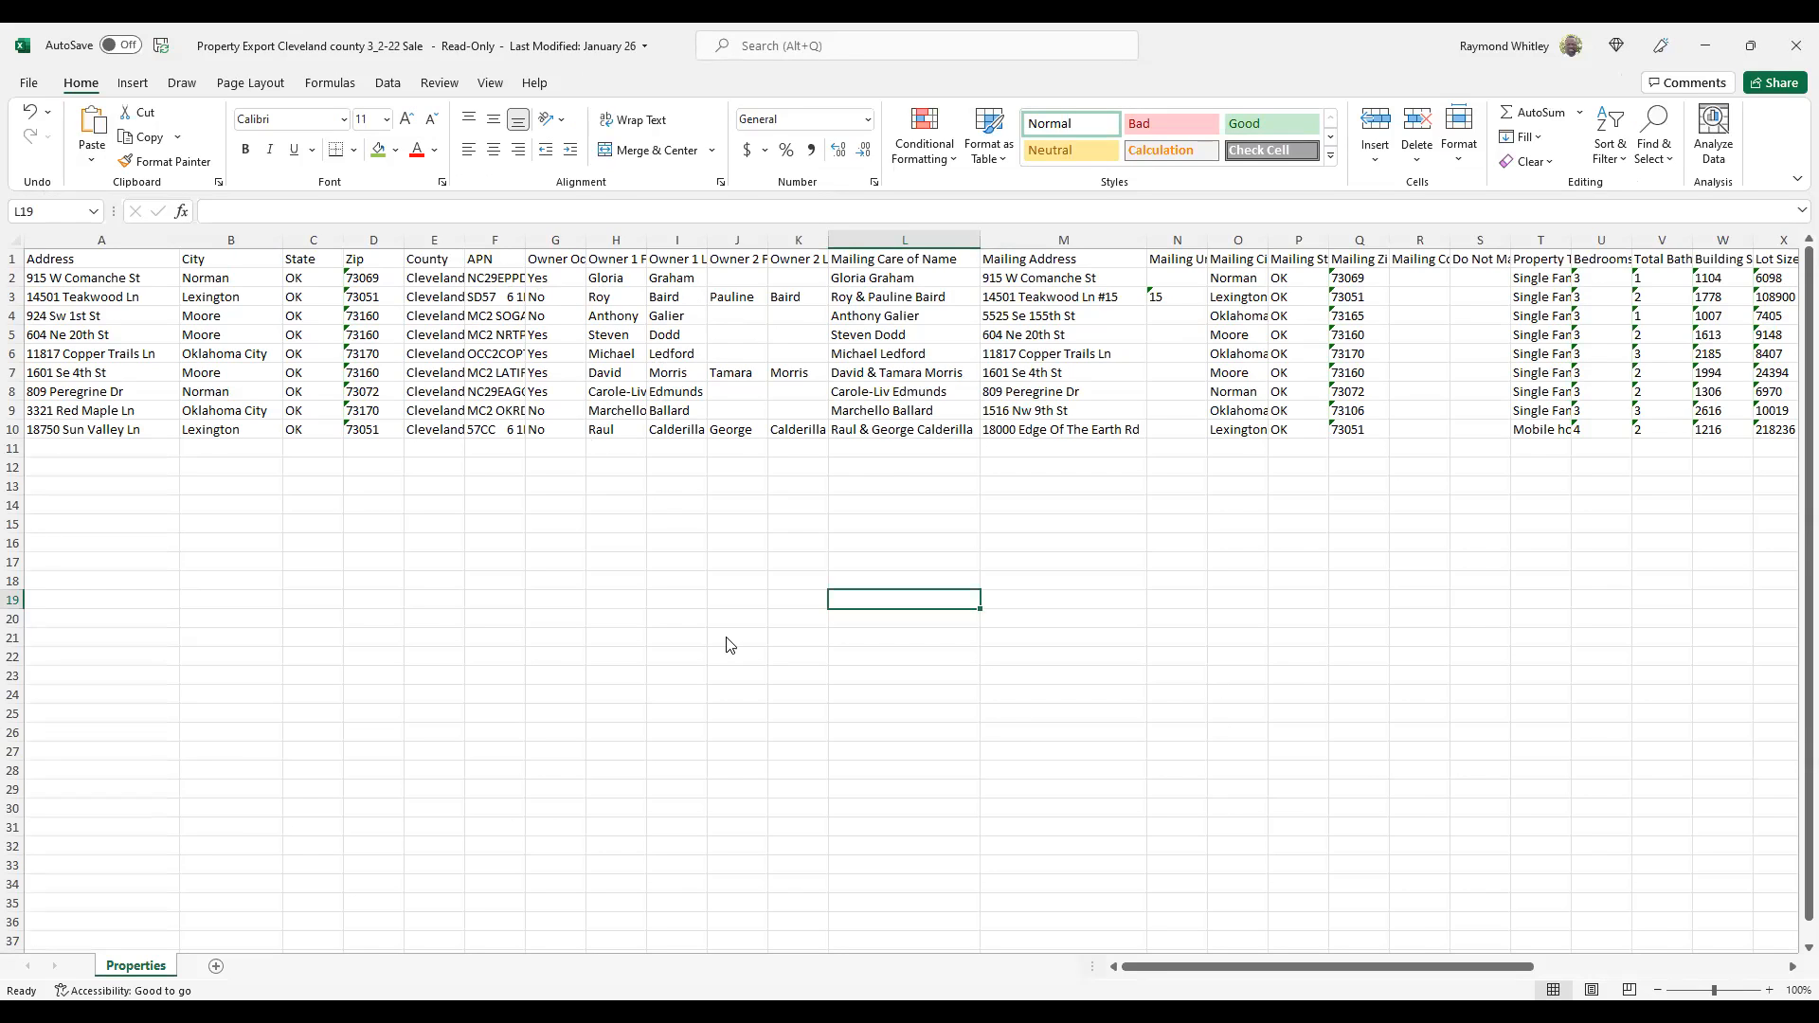
pyautogui.click(1394, 765)
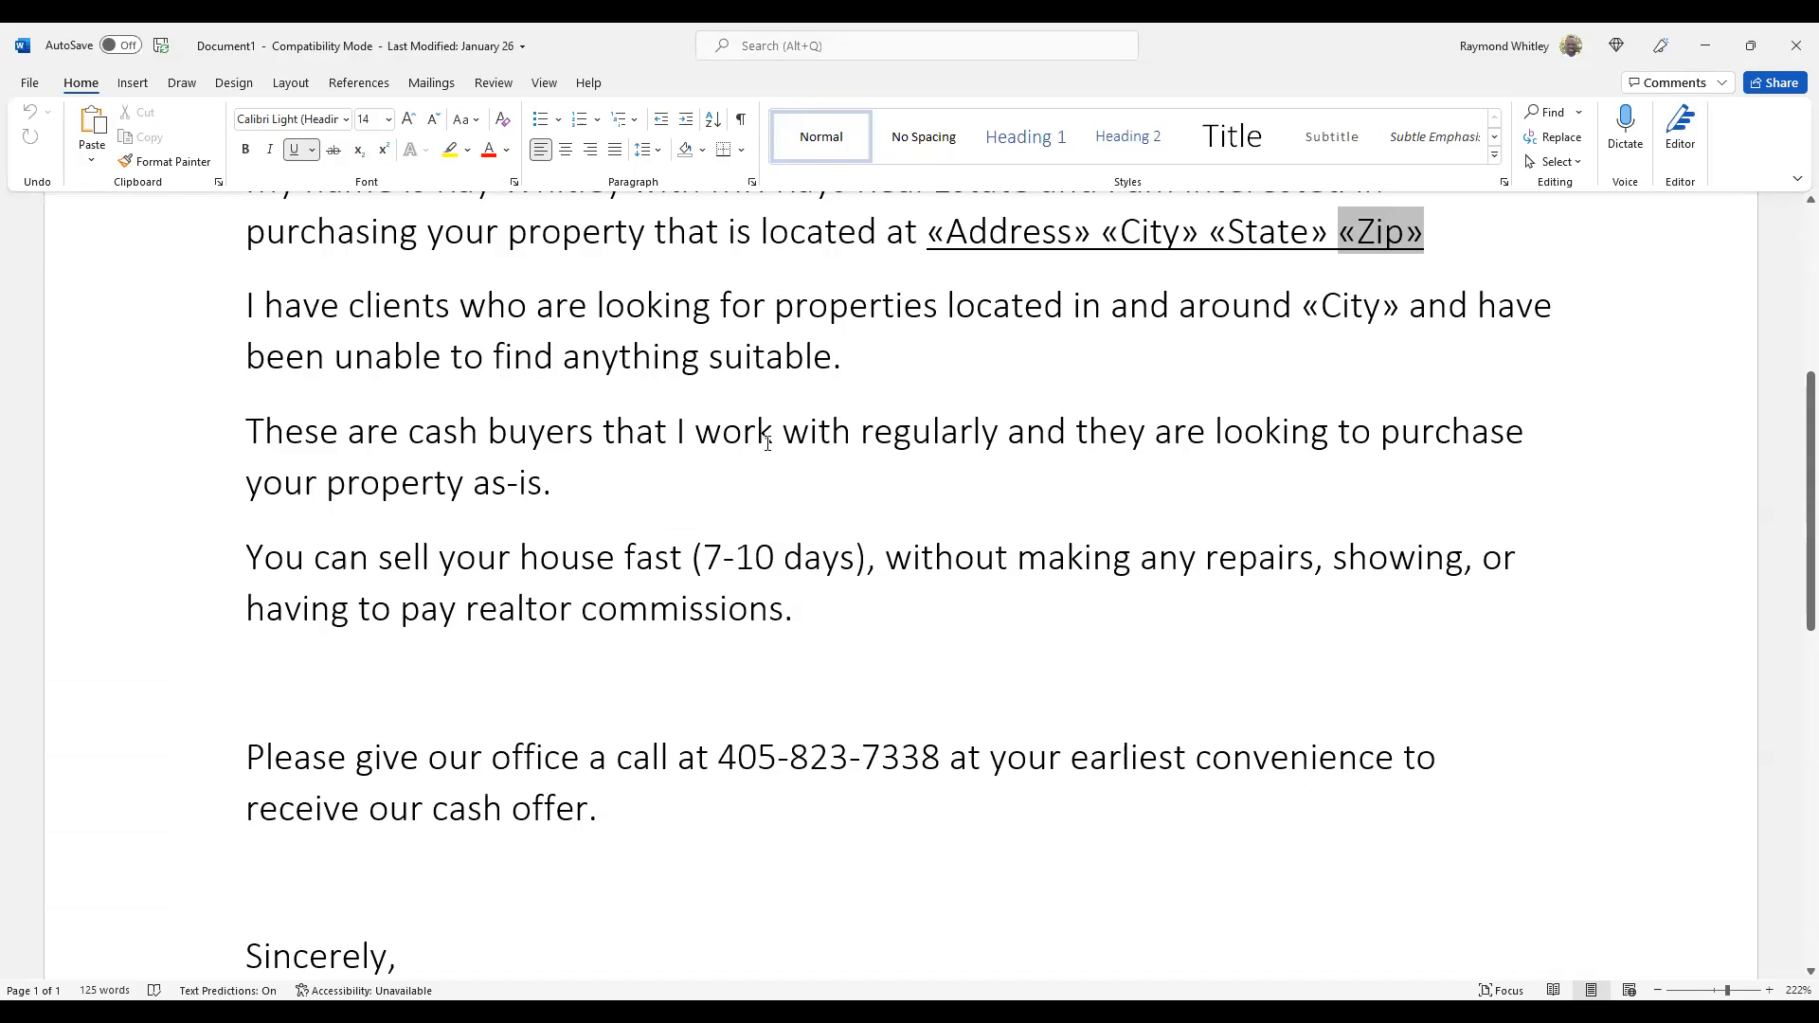
pyautogui.click(763, 433)
pyautogui.scroll(5, 838, 405)
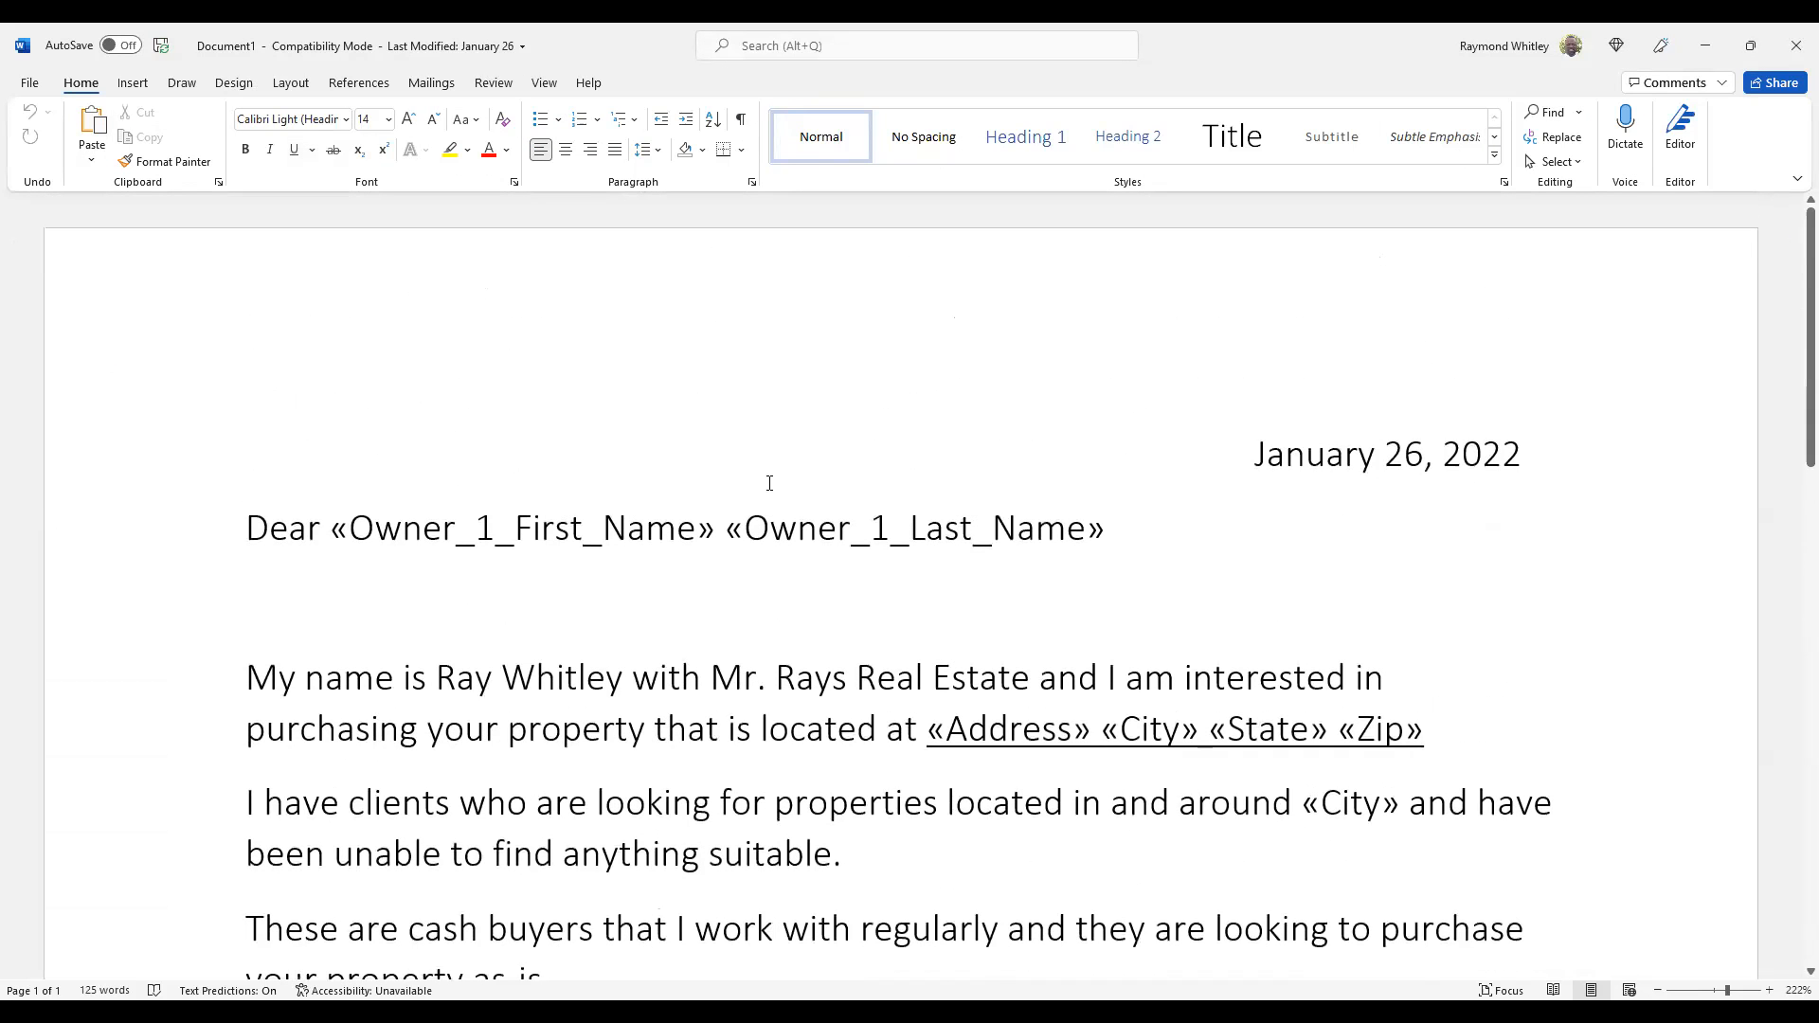
# - Start a mail merge of the Letters type in the letter document
pyautogui.click(435, 85)
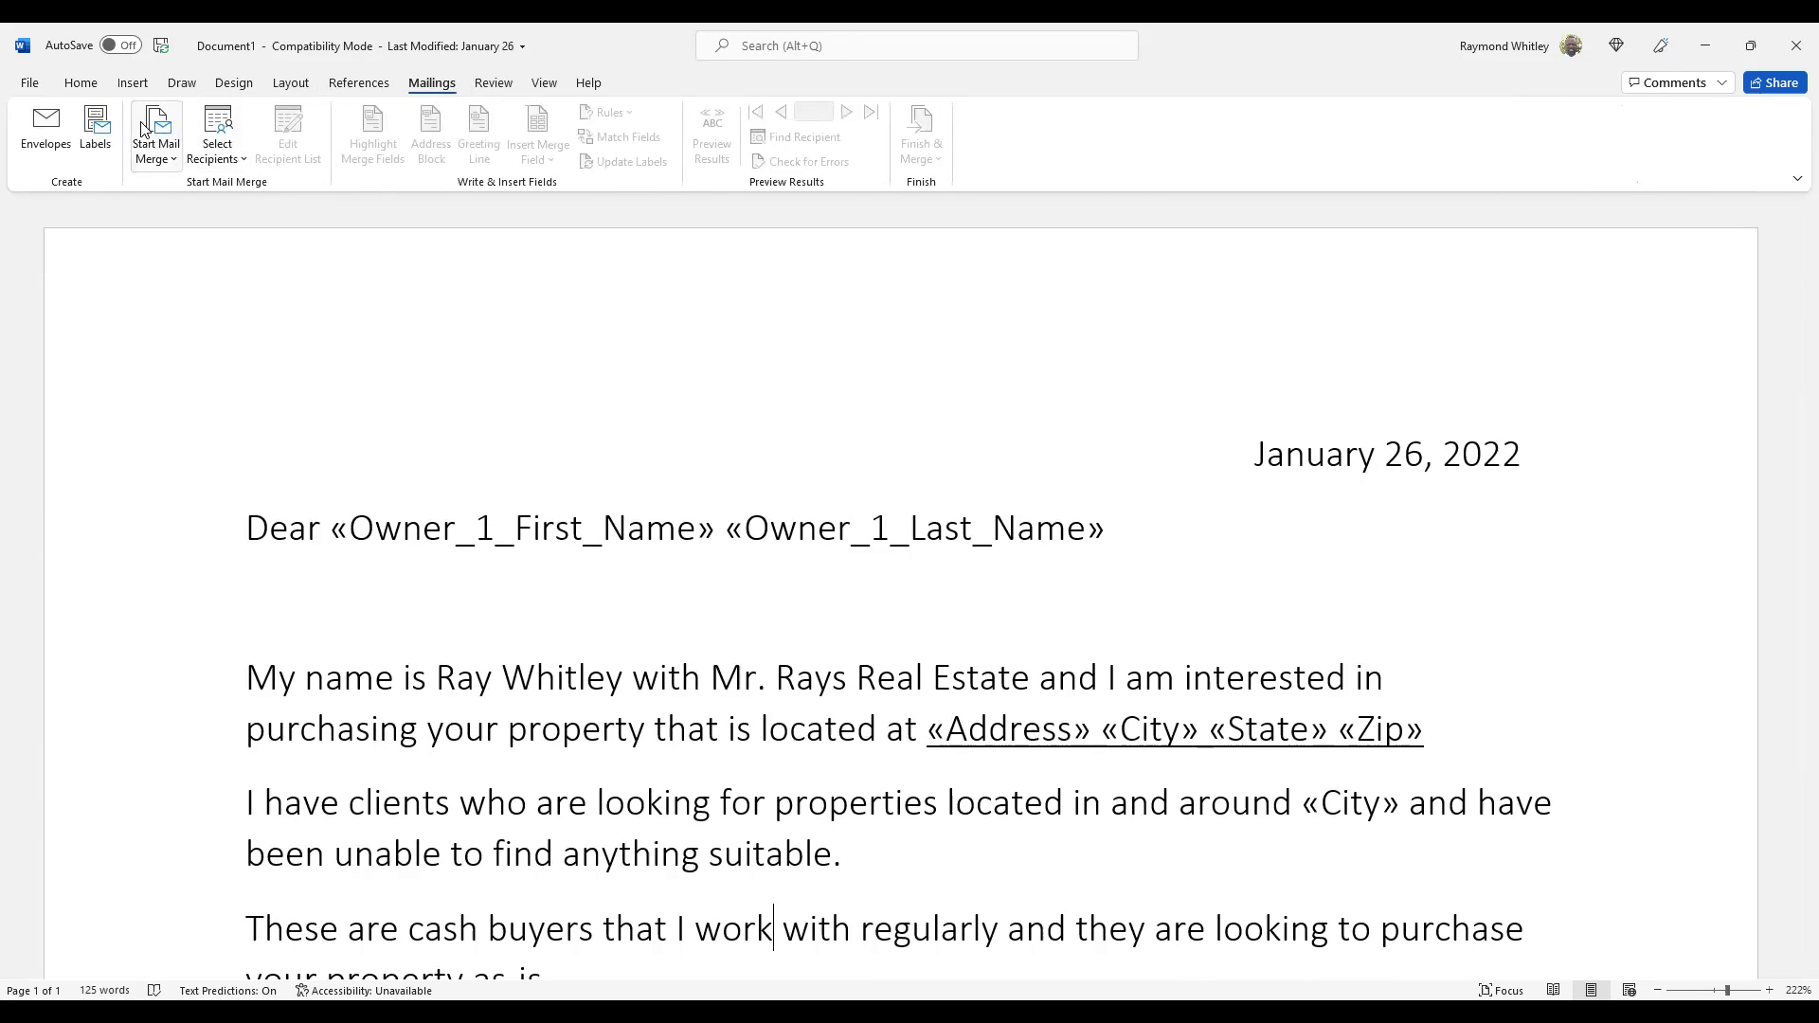
pyautogui.click(170, 125)
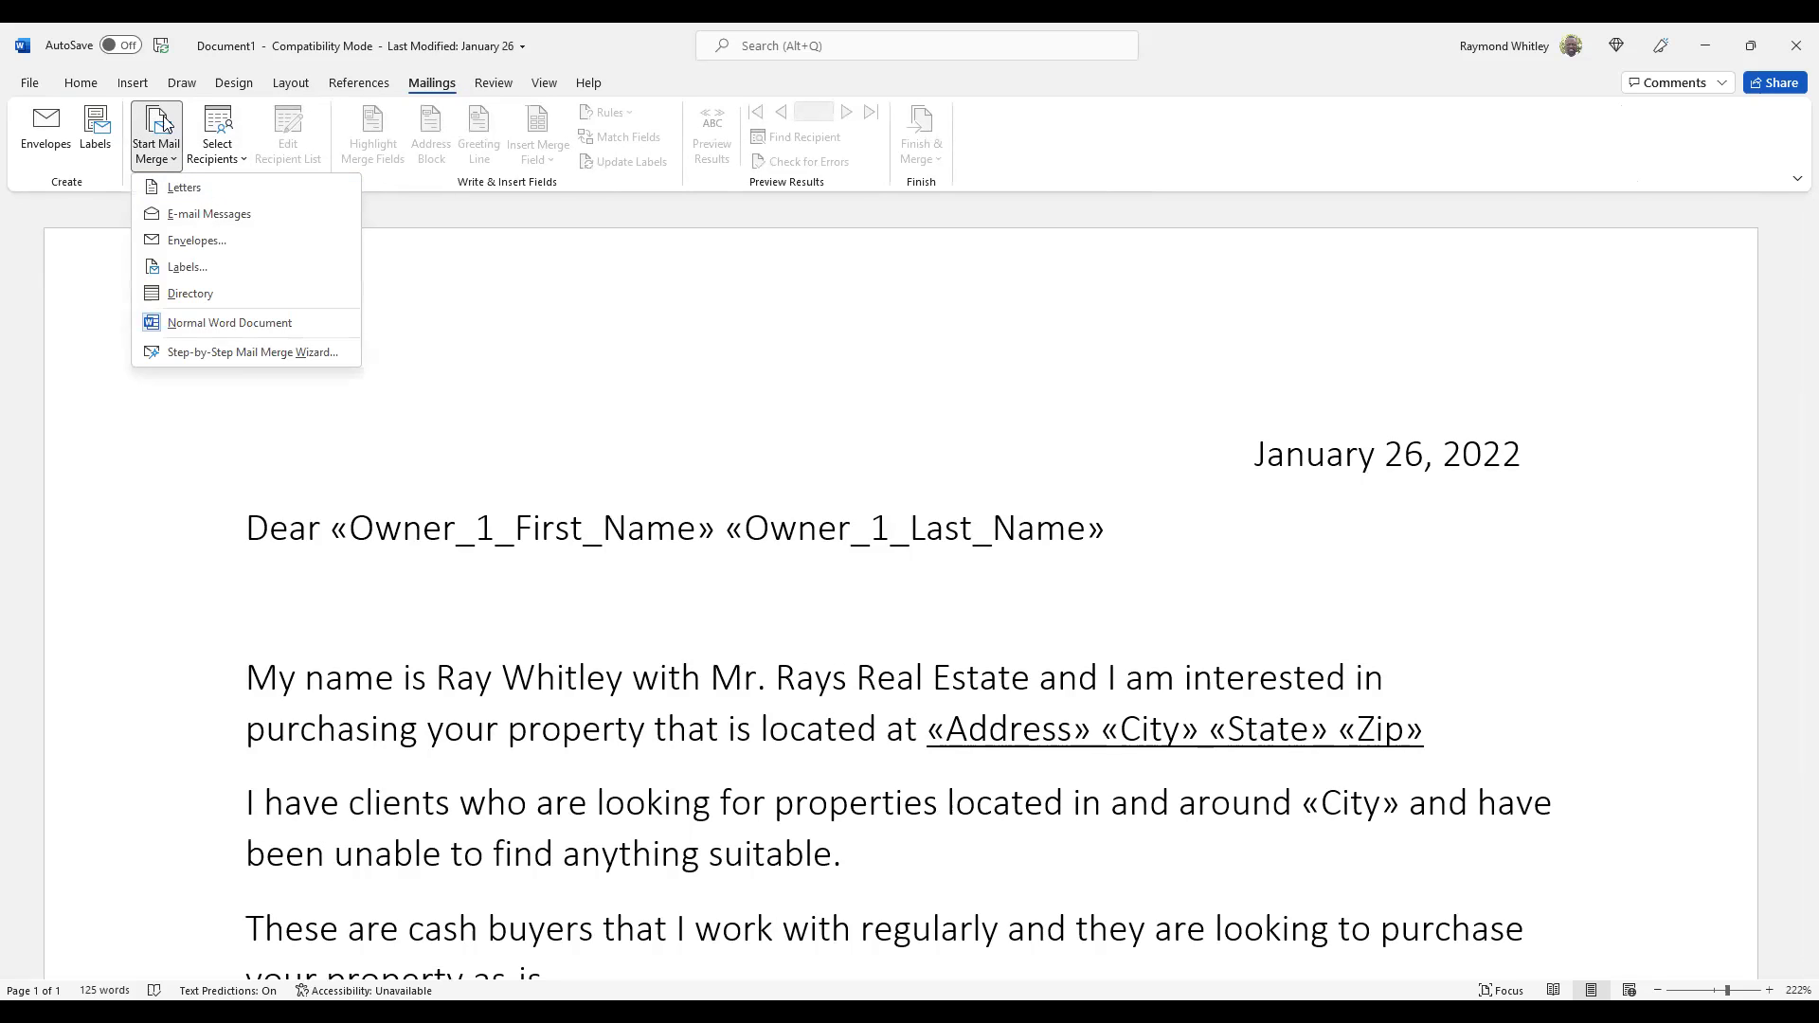
pyautogui.click(186, 188)
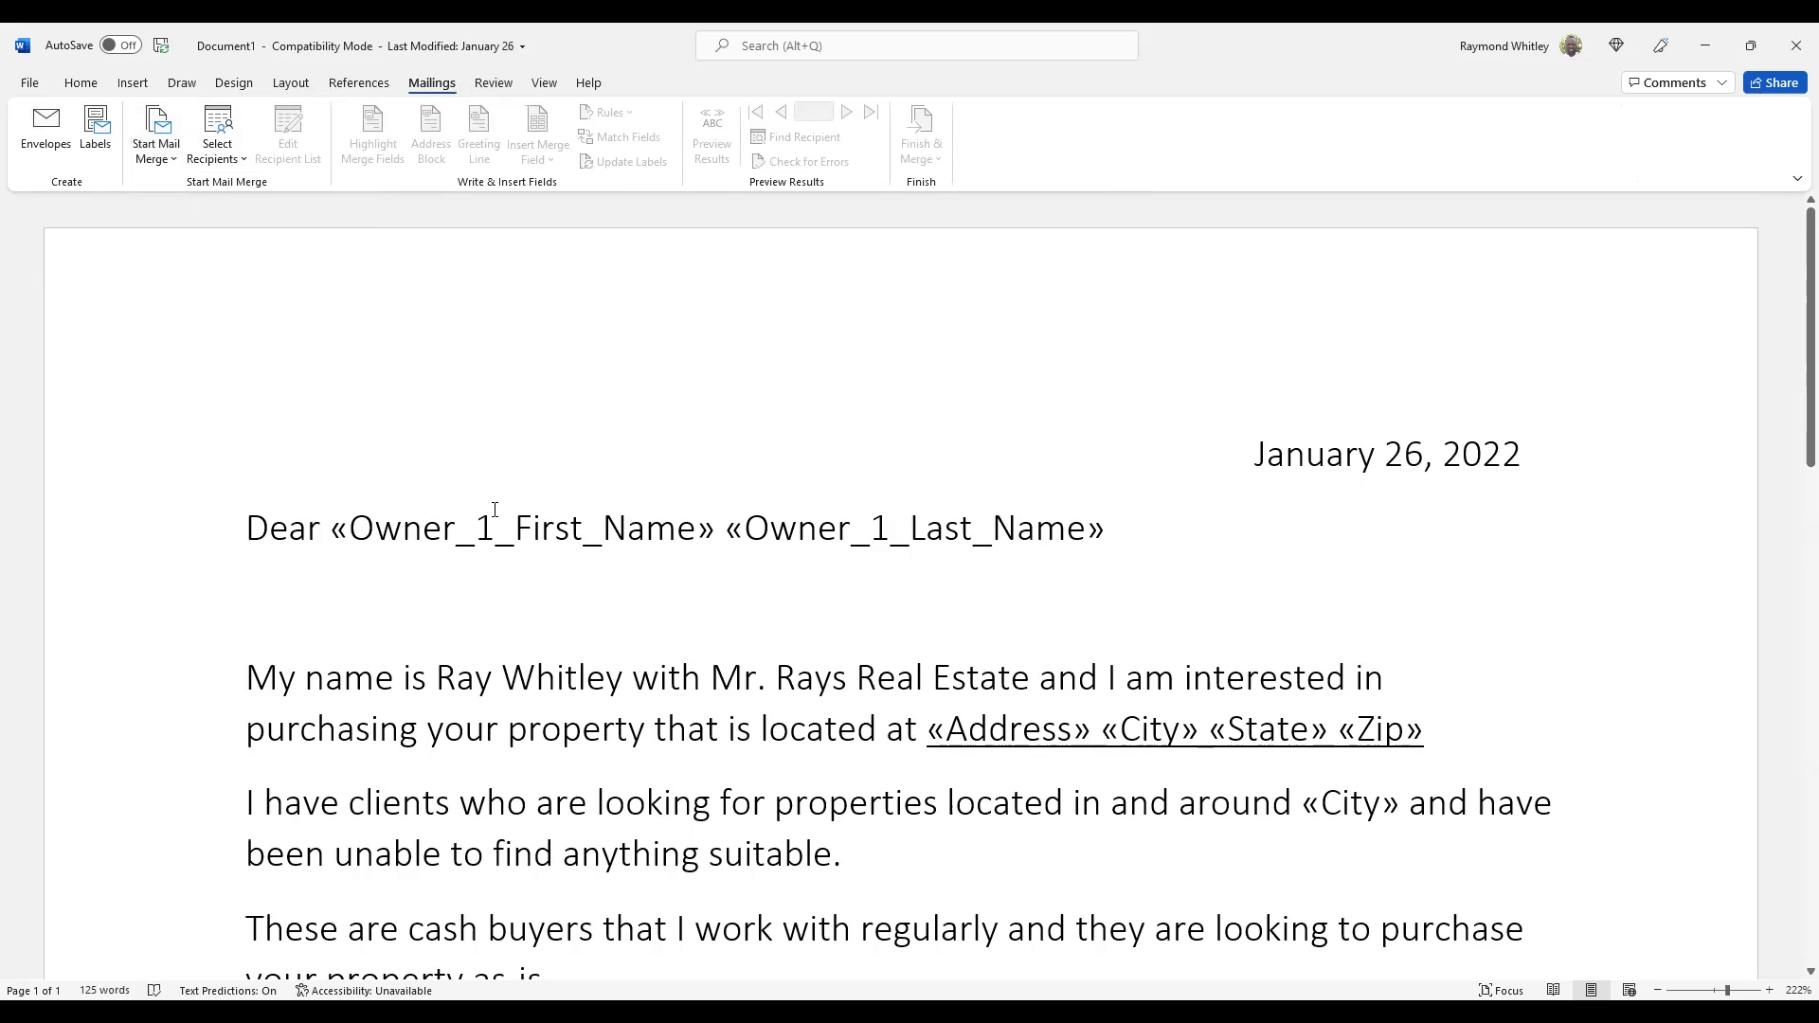
pyautogui.click(449, 436)
# - Choose to use an existing recipient list and browse to the List folder inside Wholesaling's Mailing Campaigns folder
pyautogui.click(220, 132)
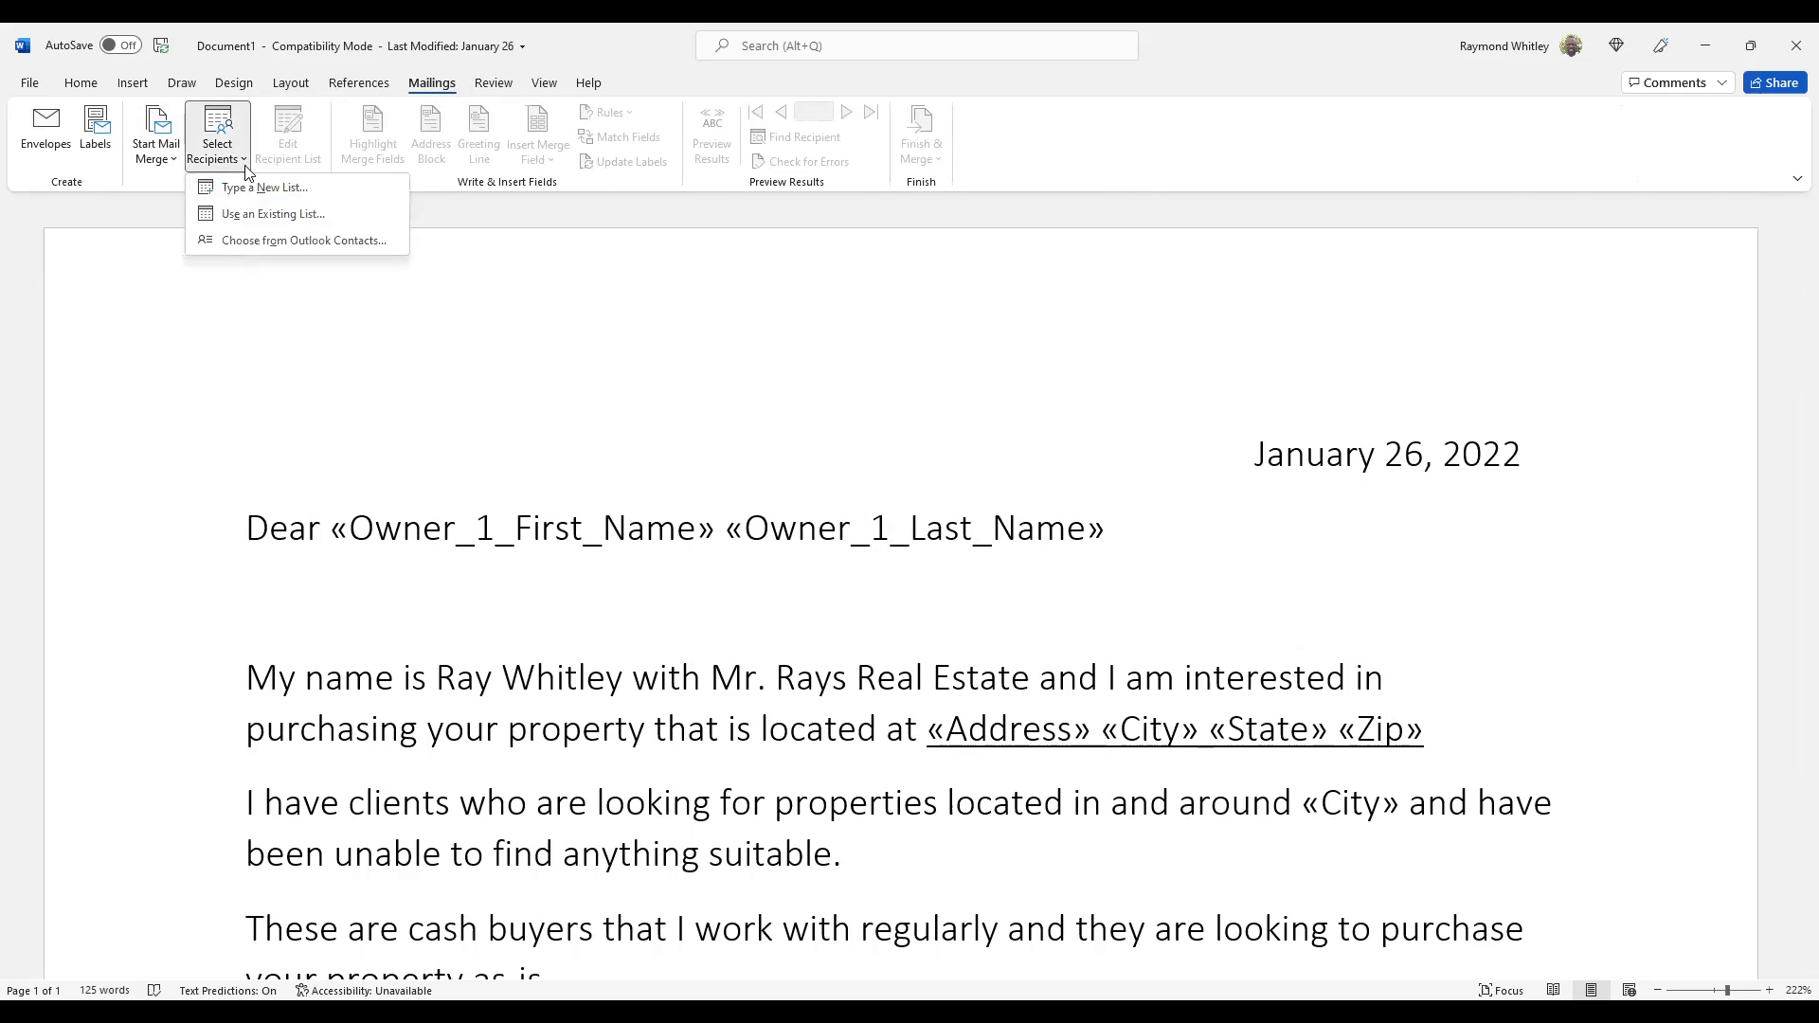
pyautogui.click(272, 216)
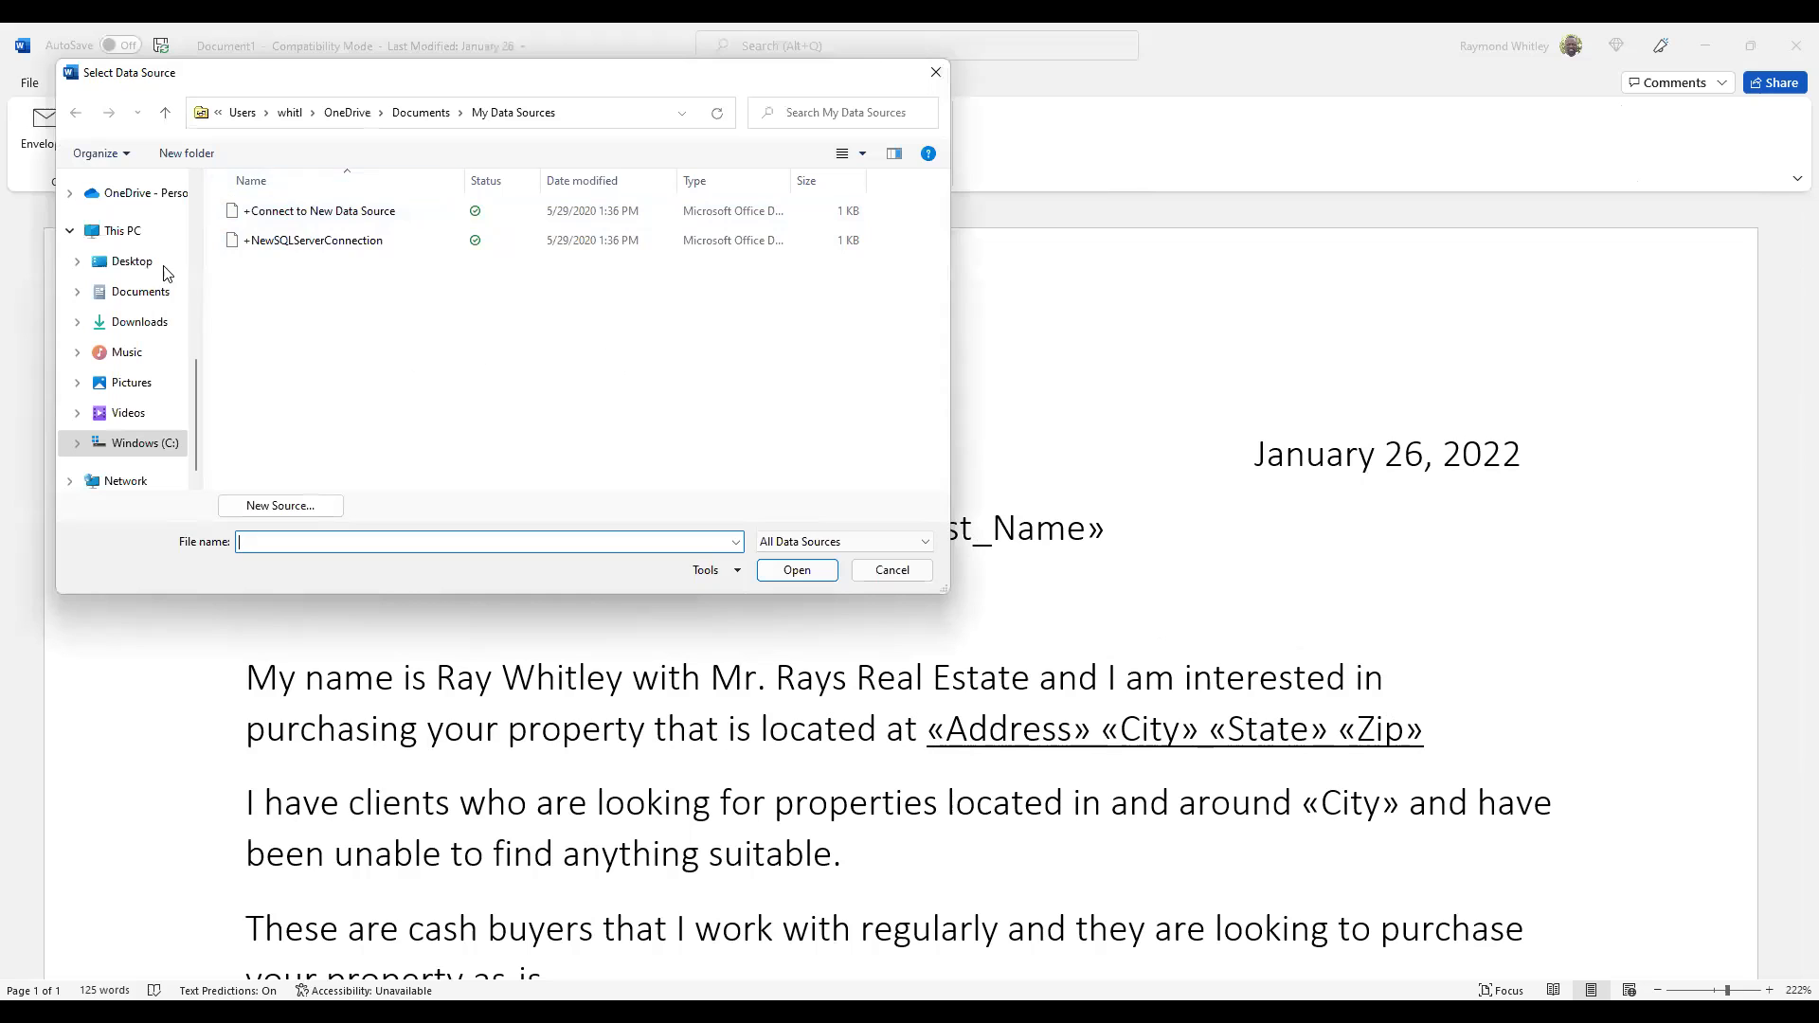
pyautogui.click(197, 271)
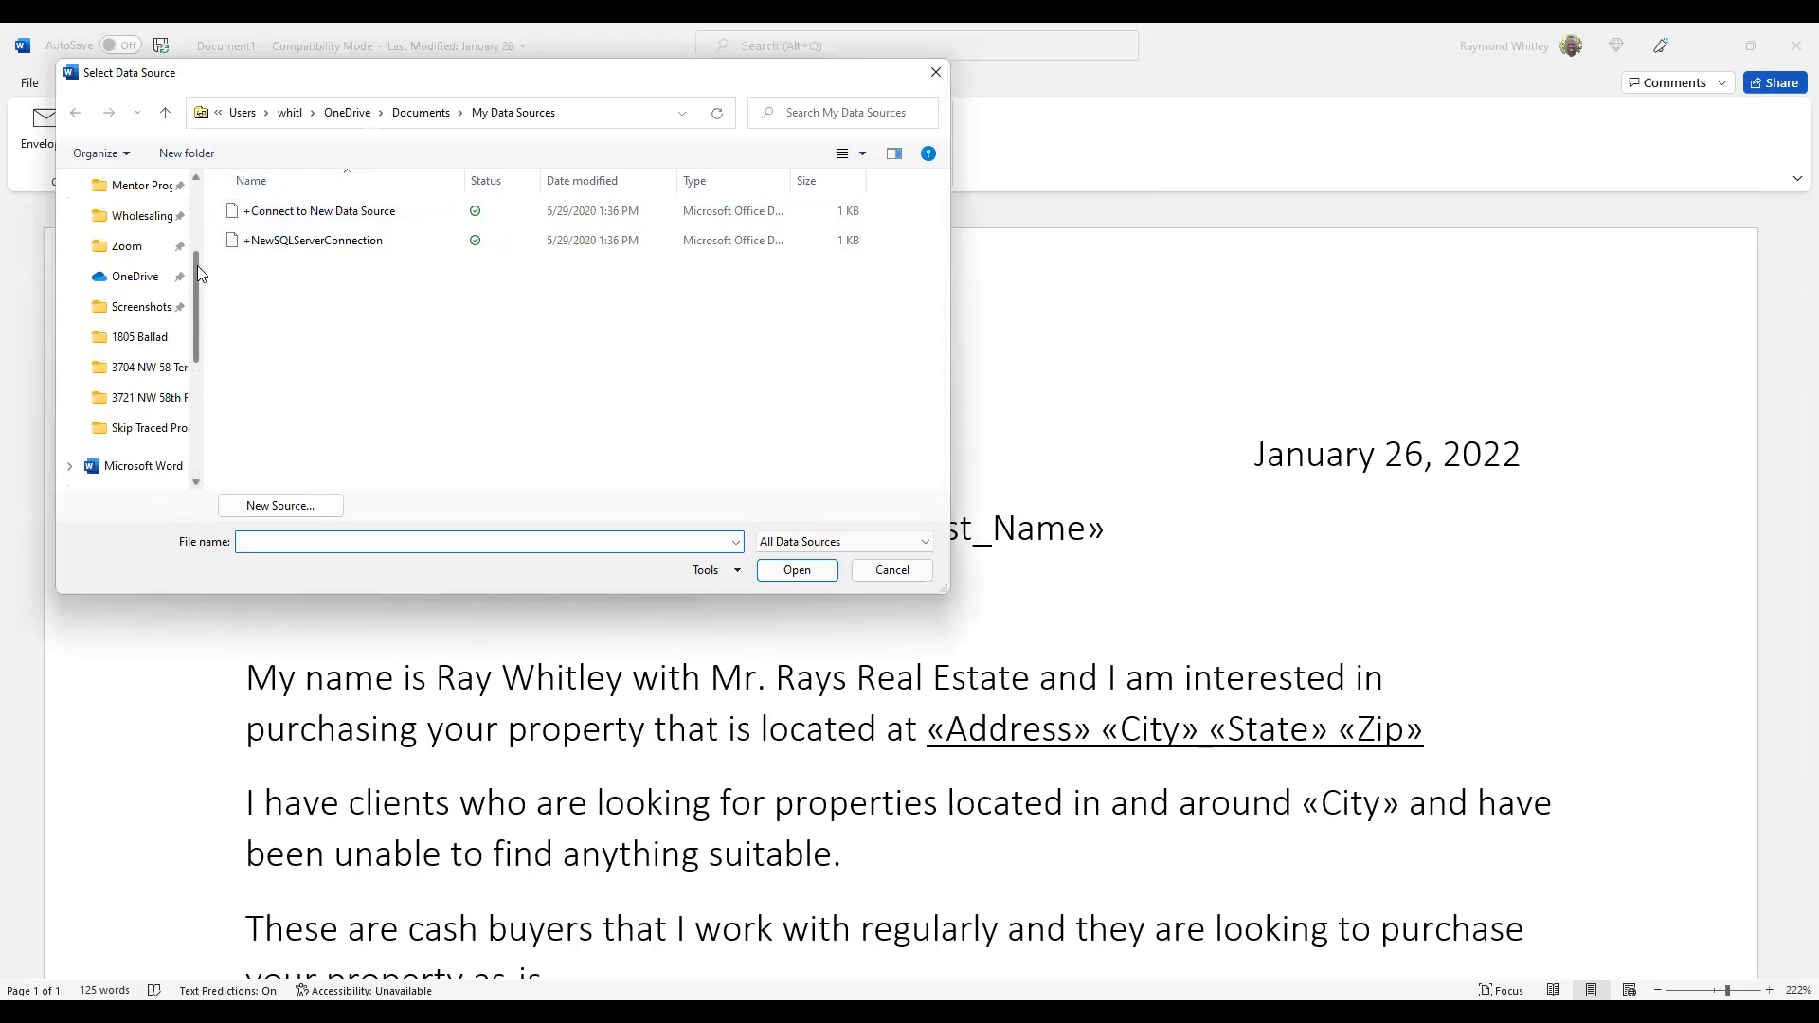
pyautogui.click(130, 224)
pyautogui.scroll(-10, 446, 397)
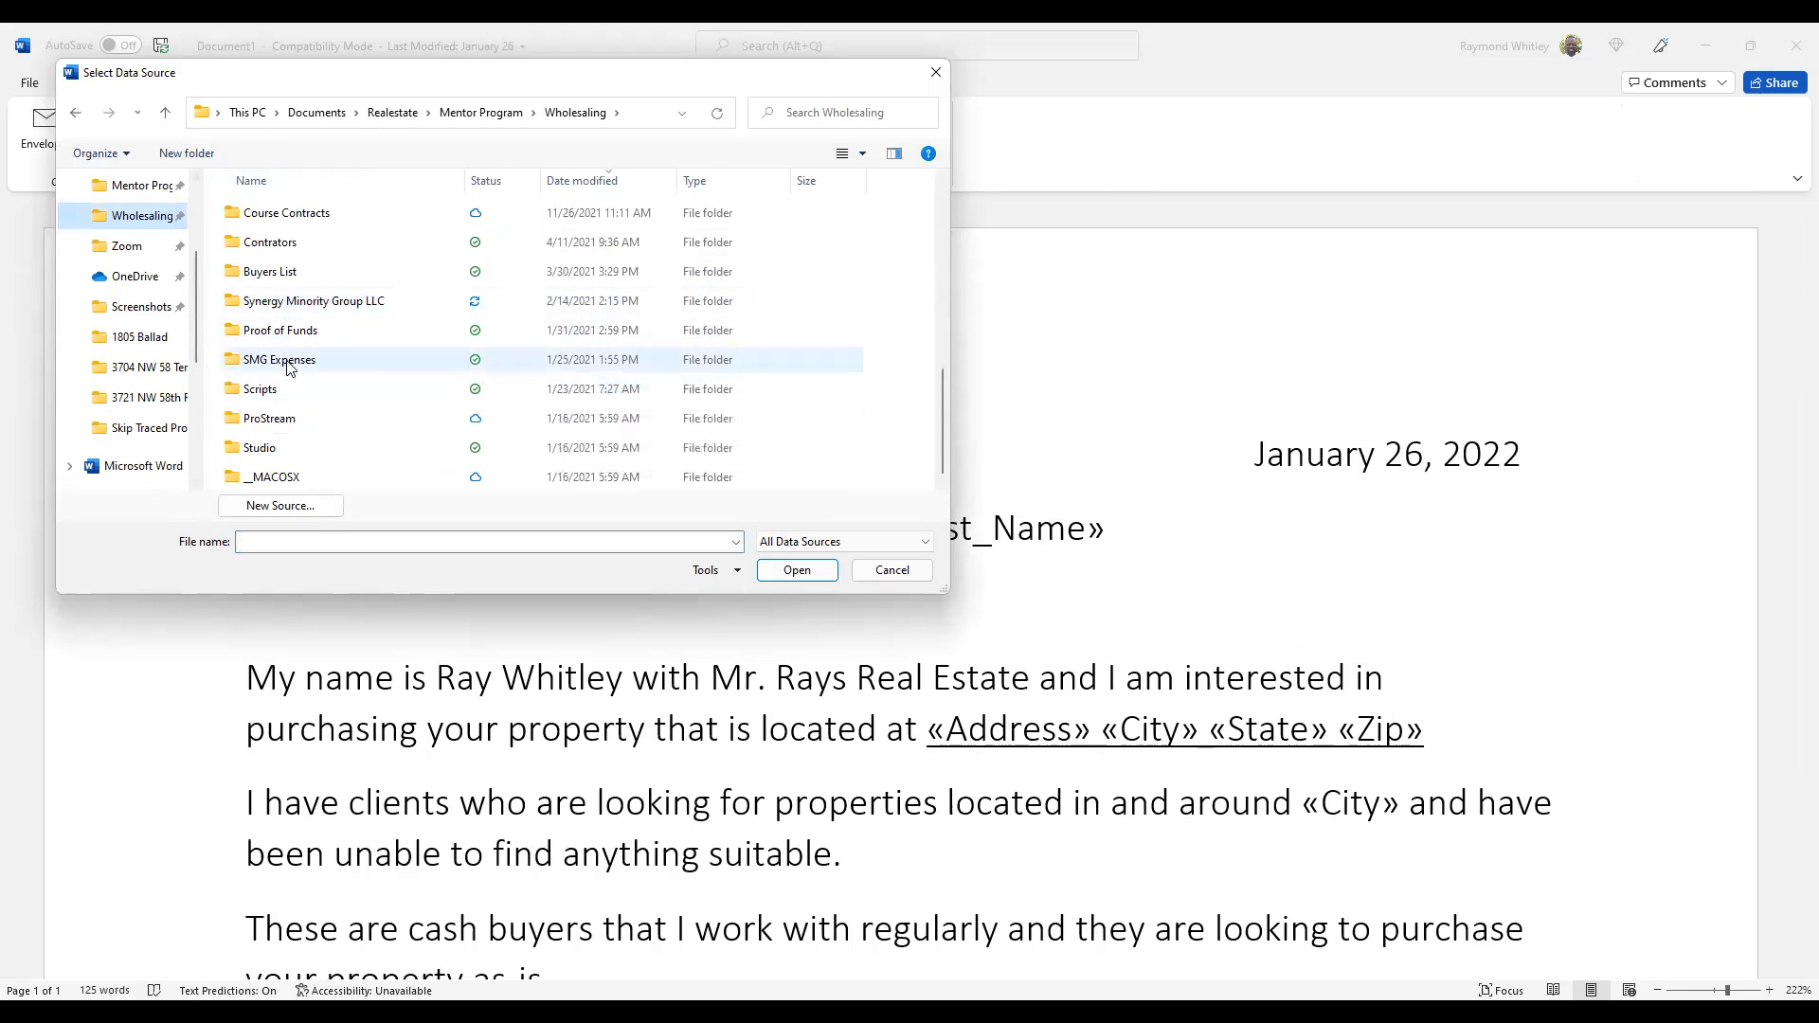
pyautogui.scroll(2, 289, 360)
pyautogui.doubleClick(284, 239)
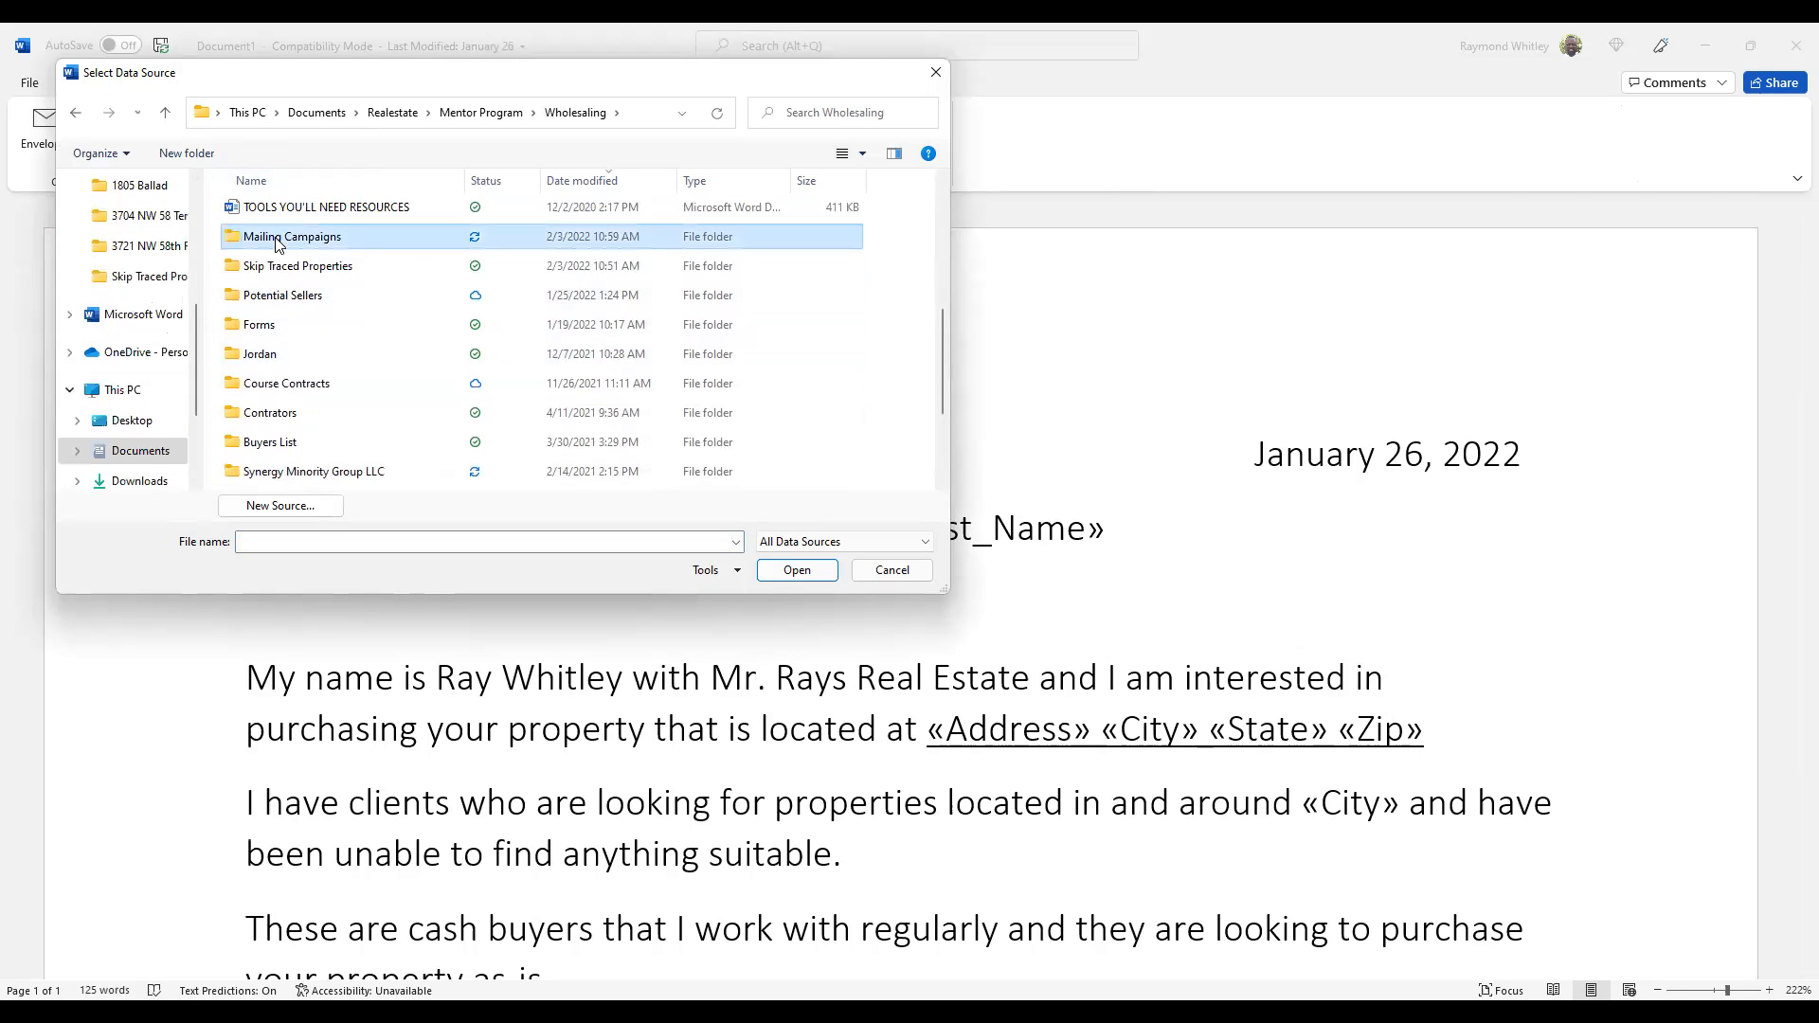
pyautogui.doubleClick(252, 271)
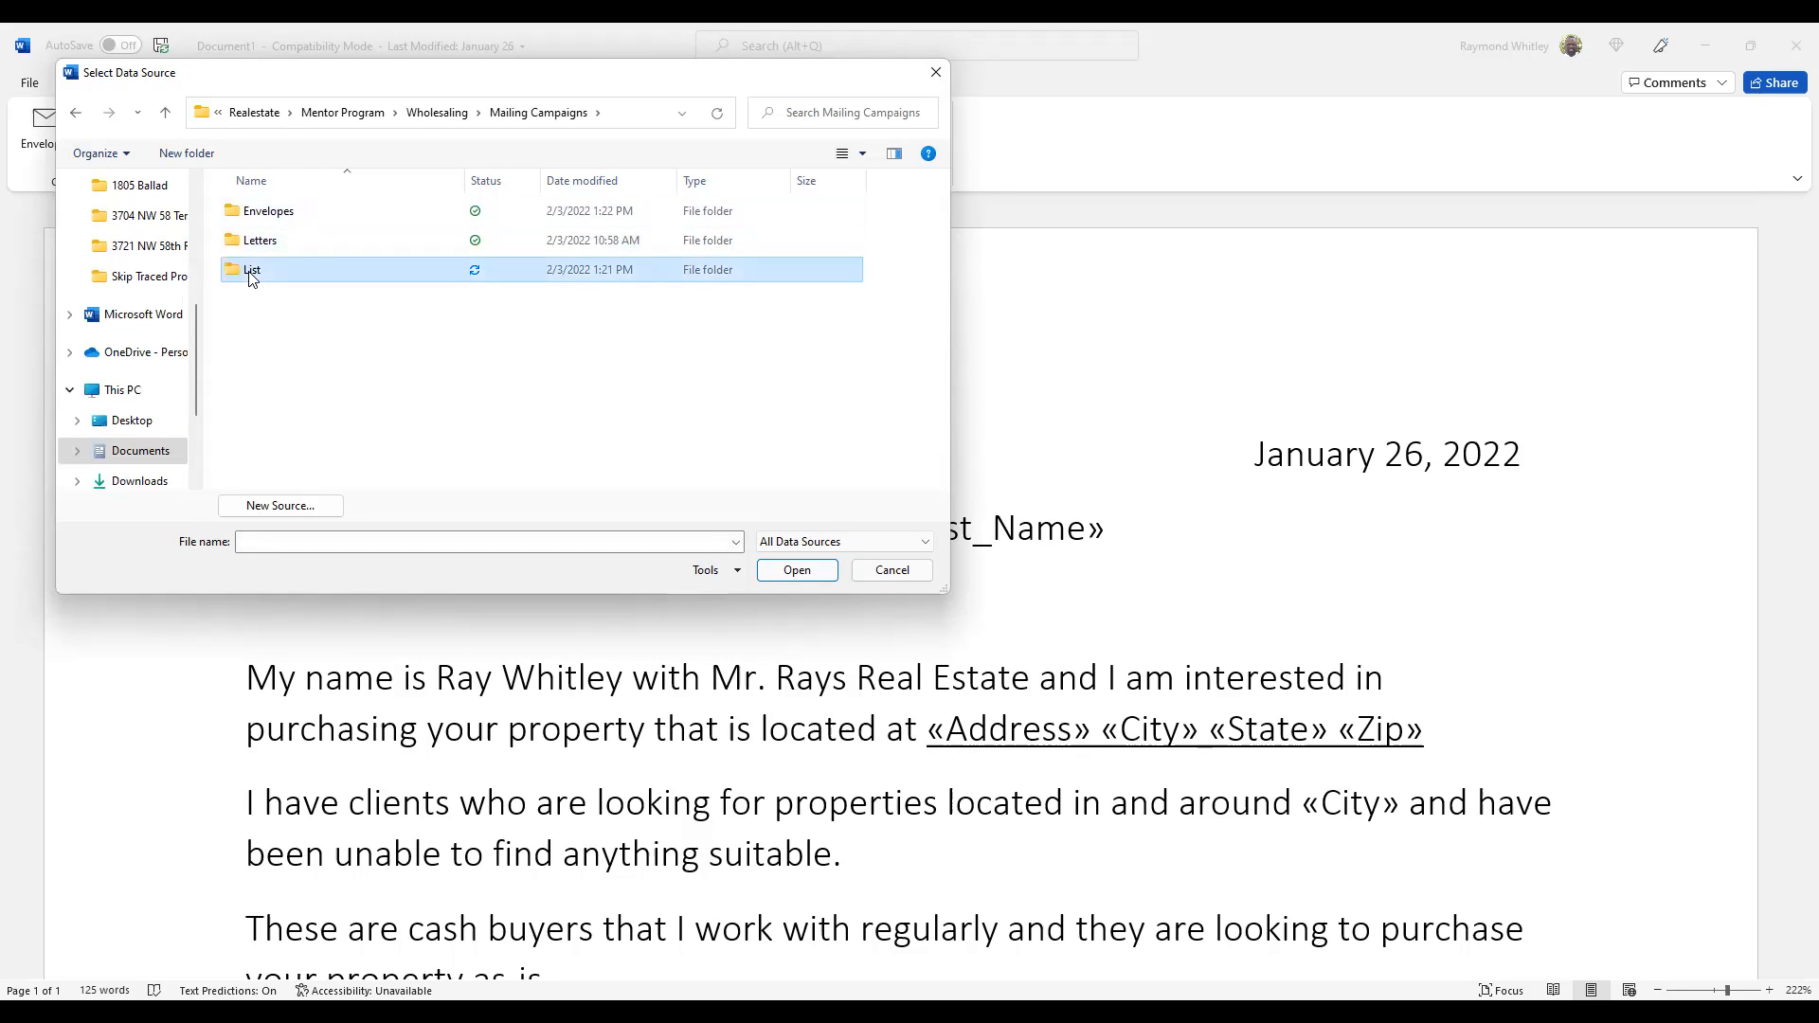
# - Attach the Properties$ table of Property Export Cleveland+County+Sherriff+Sale+3_2_22 (1) as the recipient list, with its first row as column headers
pyautogui.click(284, 218)
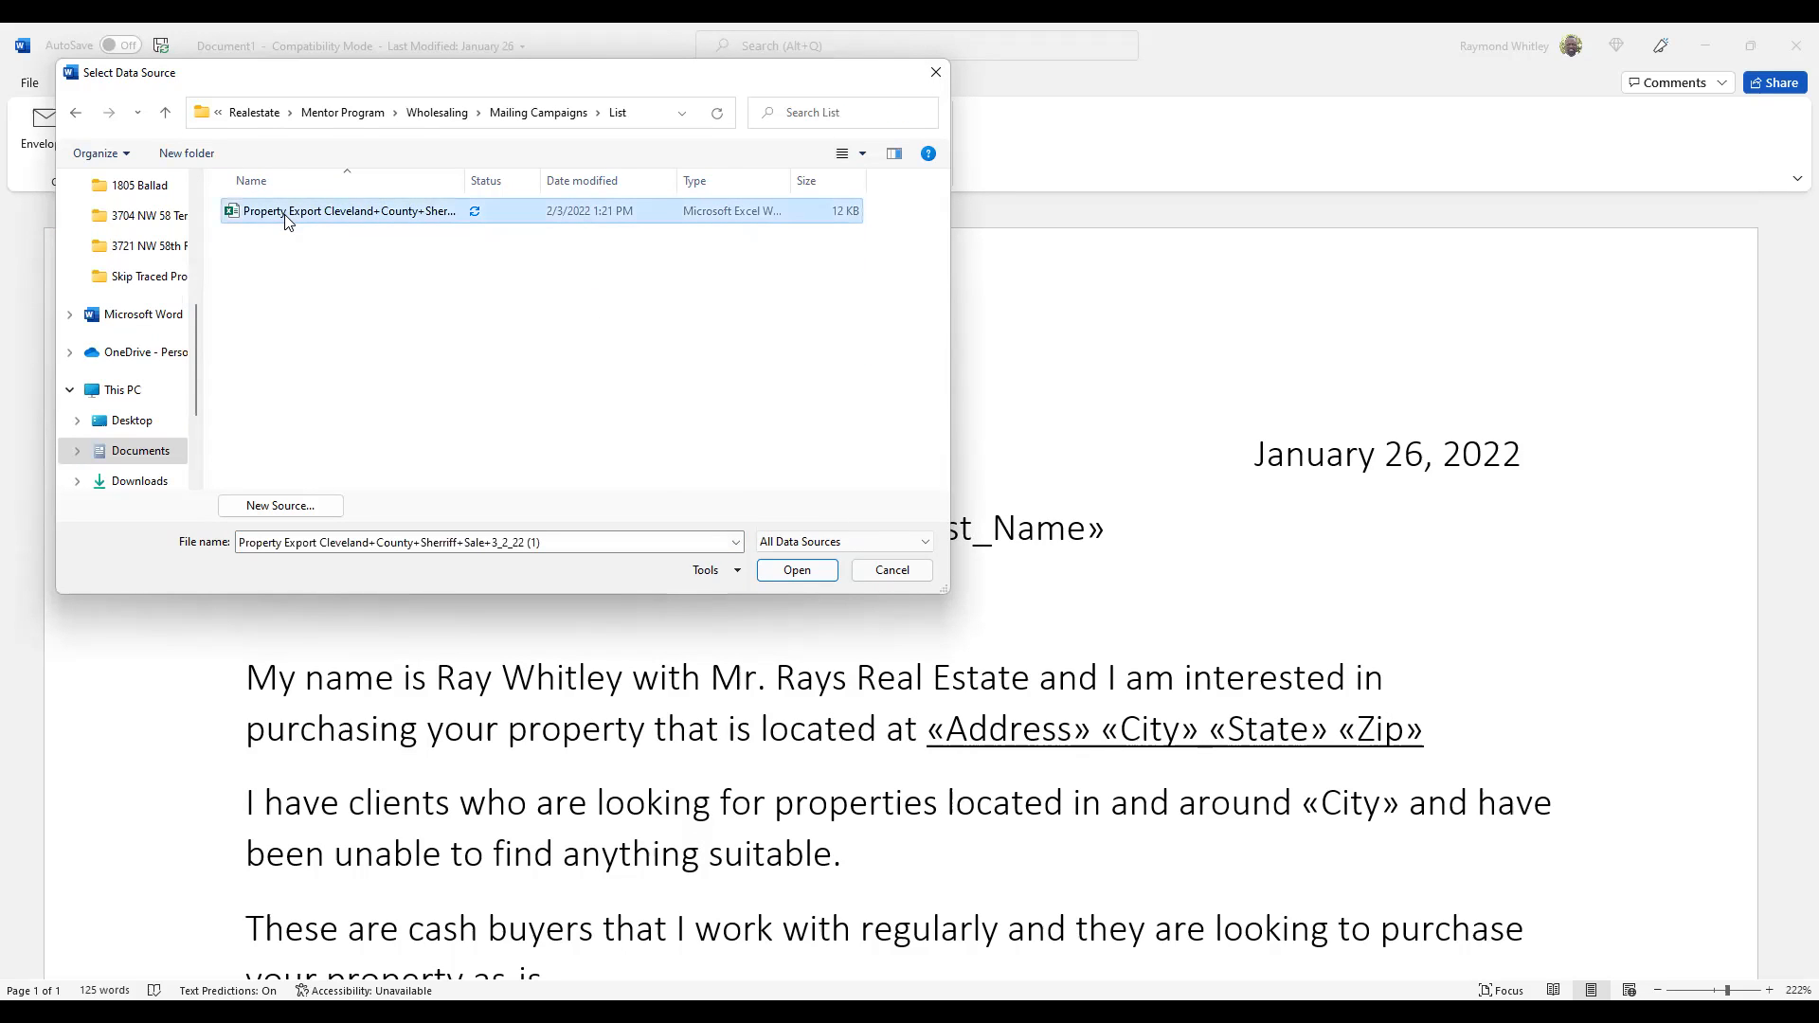
pyautogui.click(797, 570)
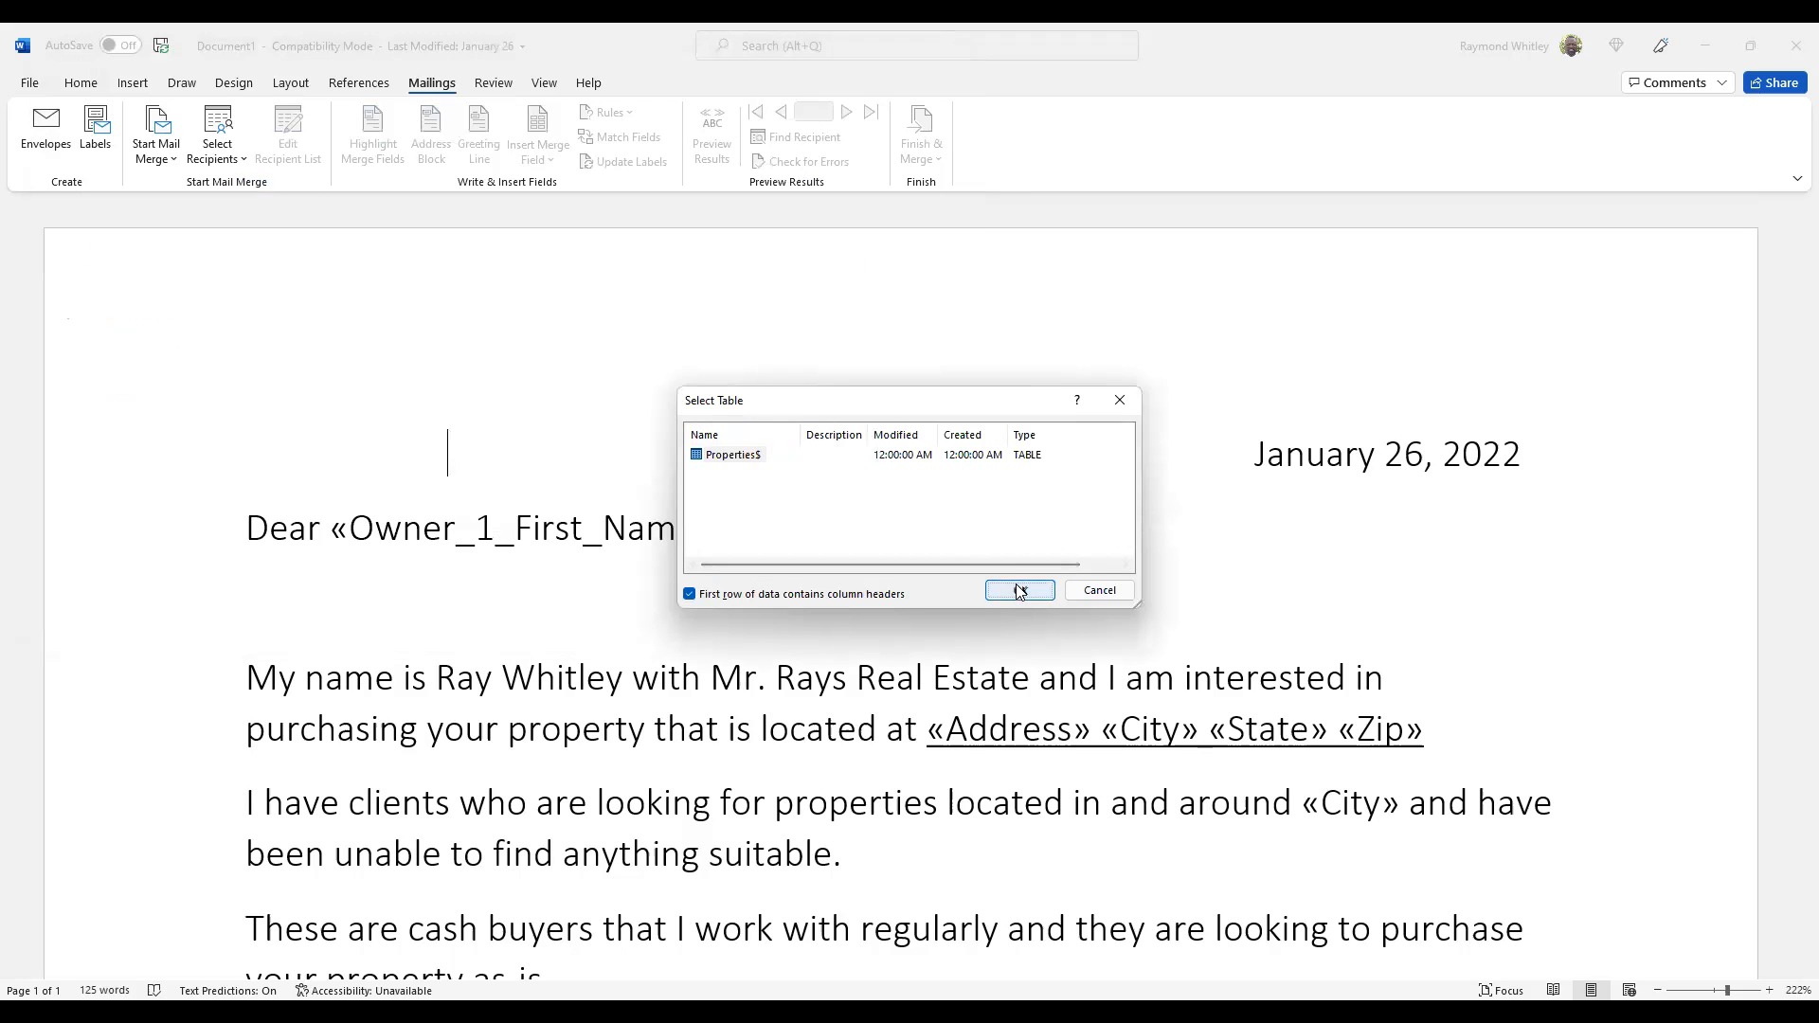
pyautogui.click(1016, 589)
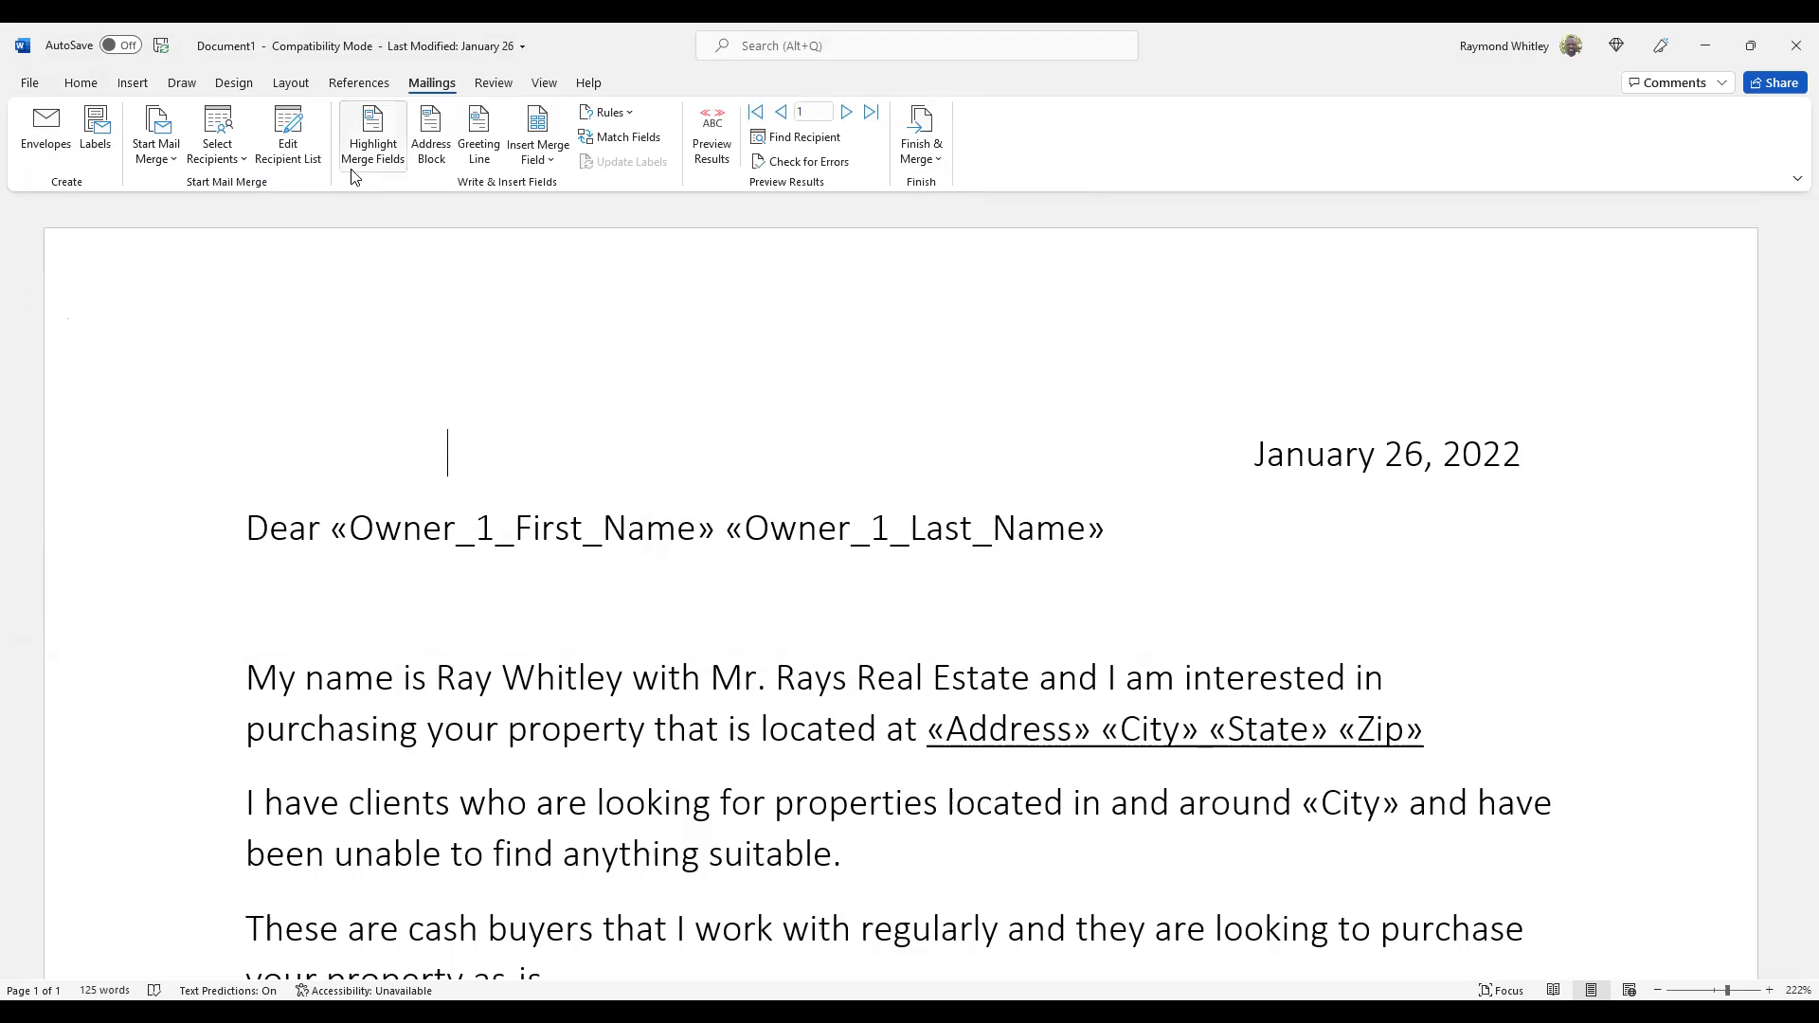
# - Finish the merge by generating editable individual letters for all records in a new document
pyautogui.click(920, 134)
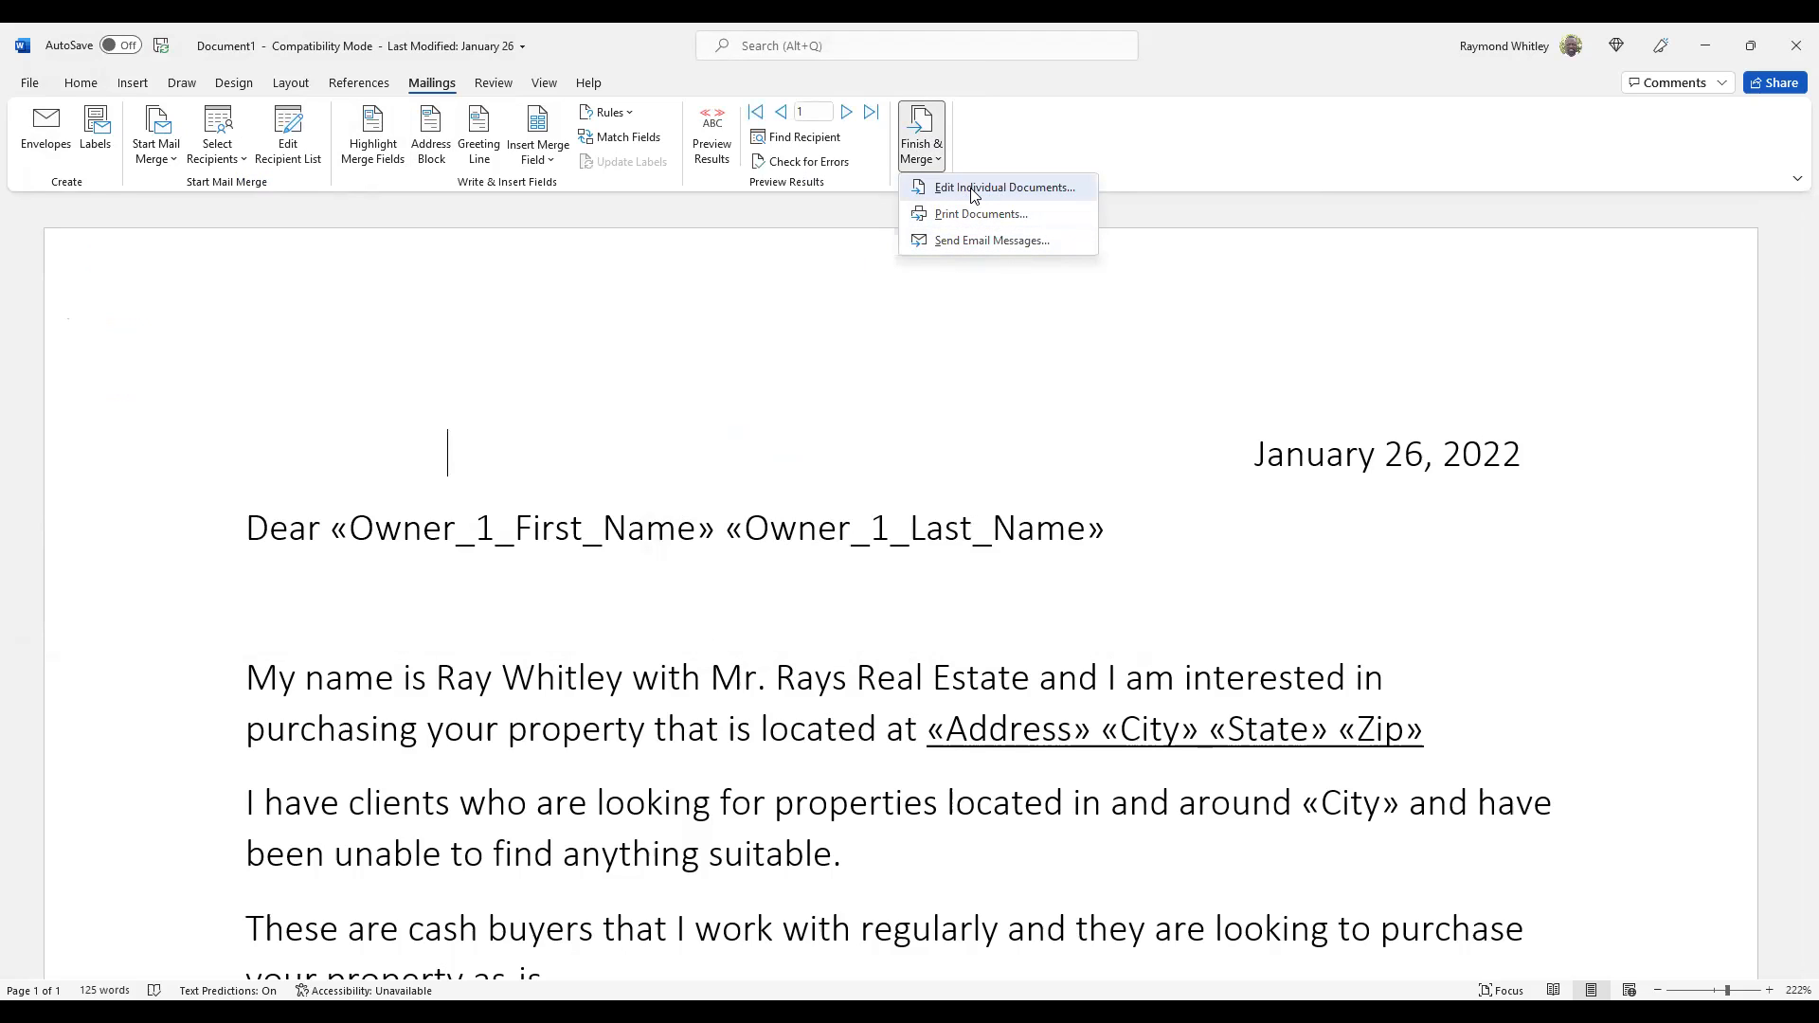
pyautogui.click(975, 195)
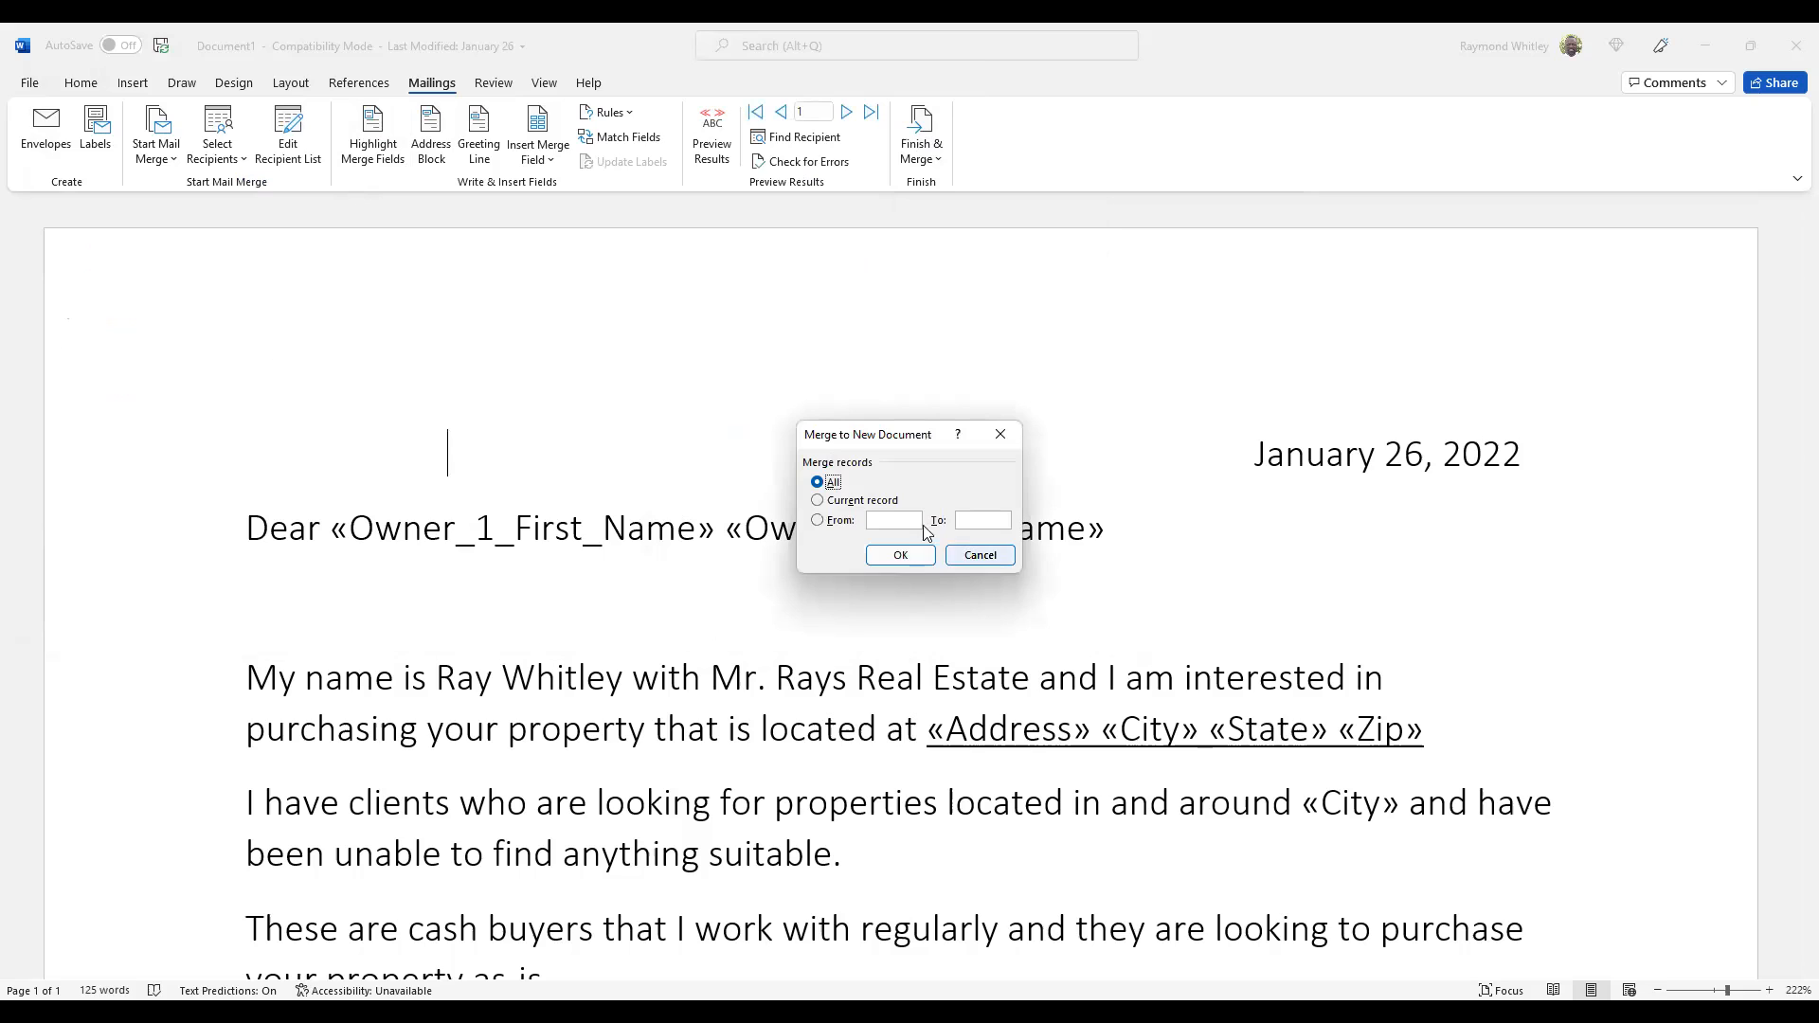
pyautogui.click(901, 557)
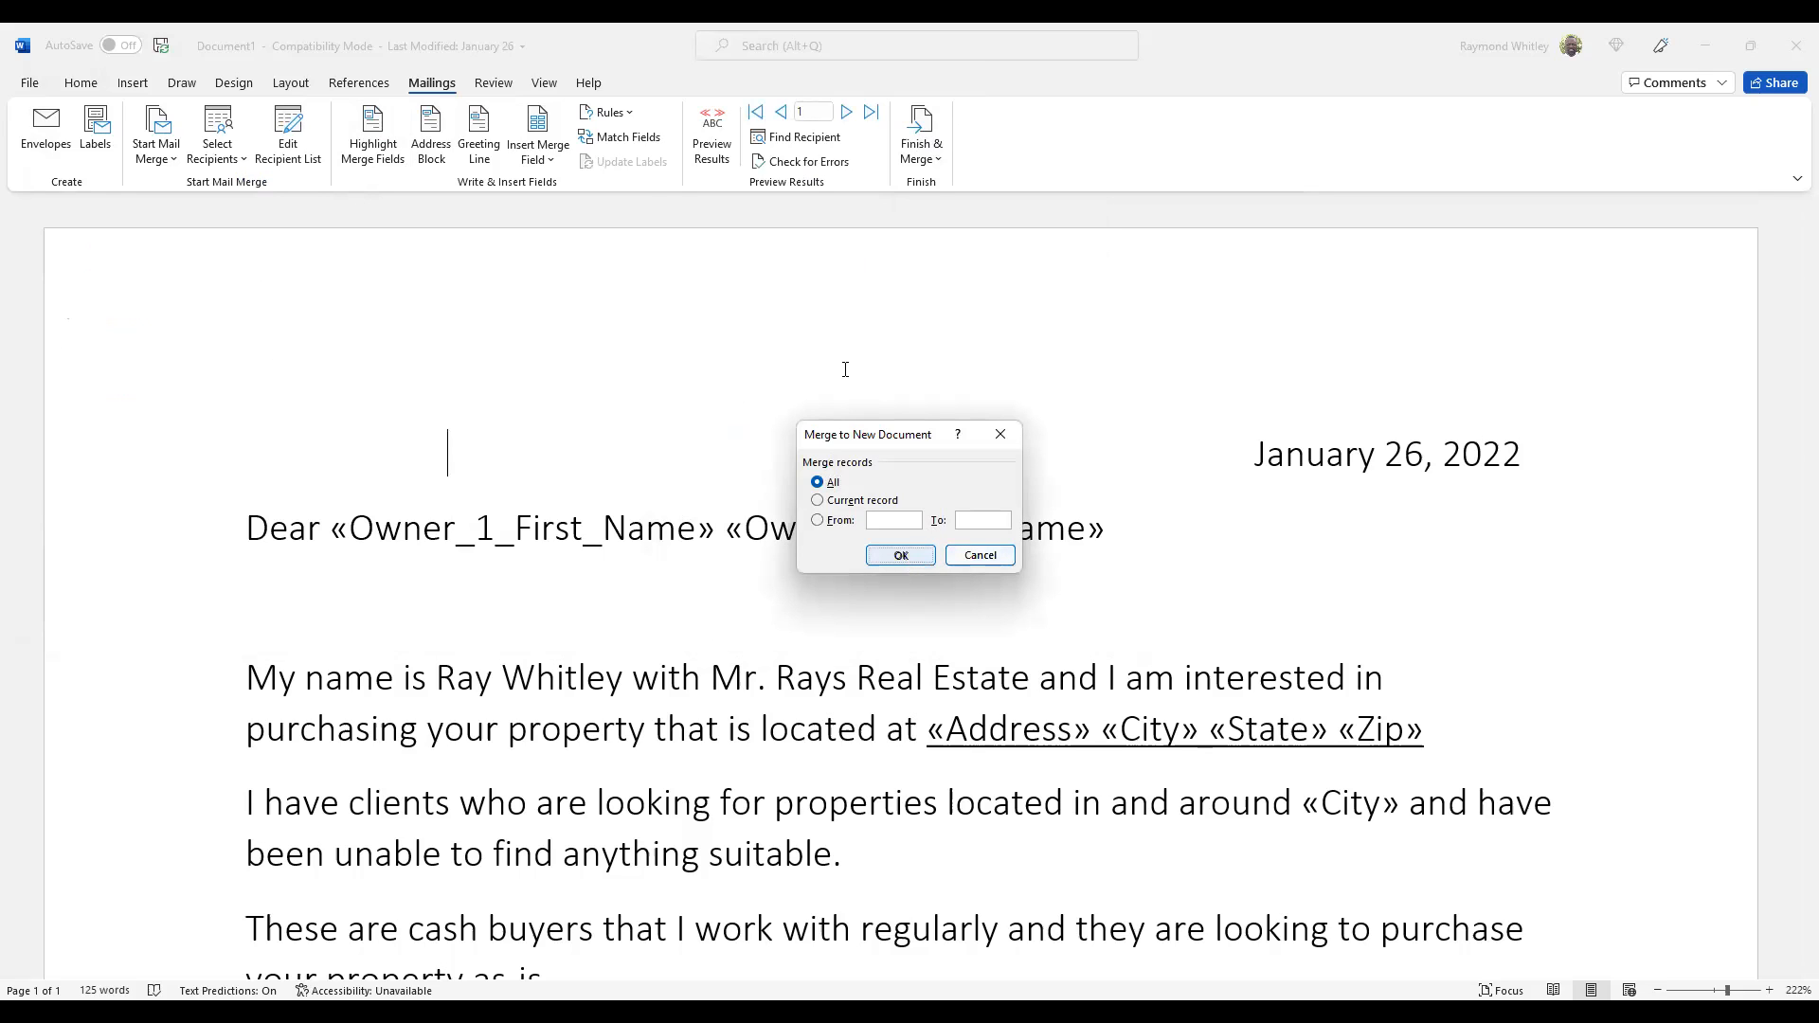
# - Review the merged letters, examining the owner name, property address and city filled into each one
pyautogui.scroll(-1, 758, 484)
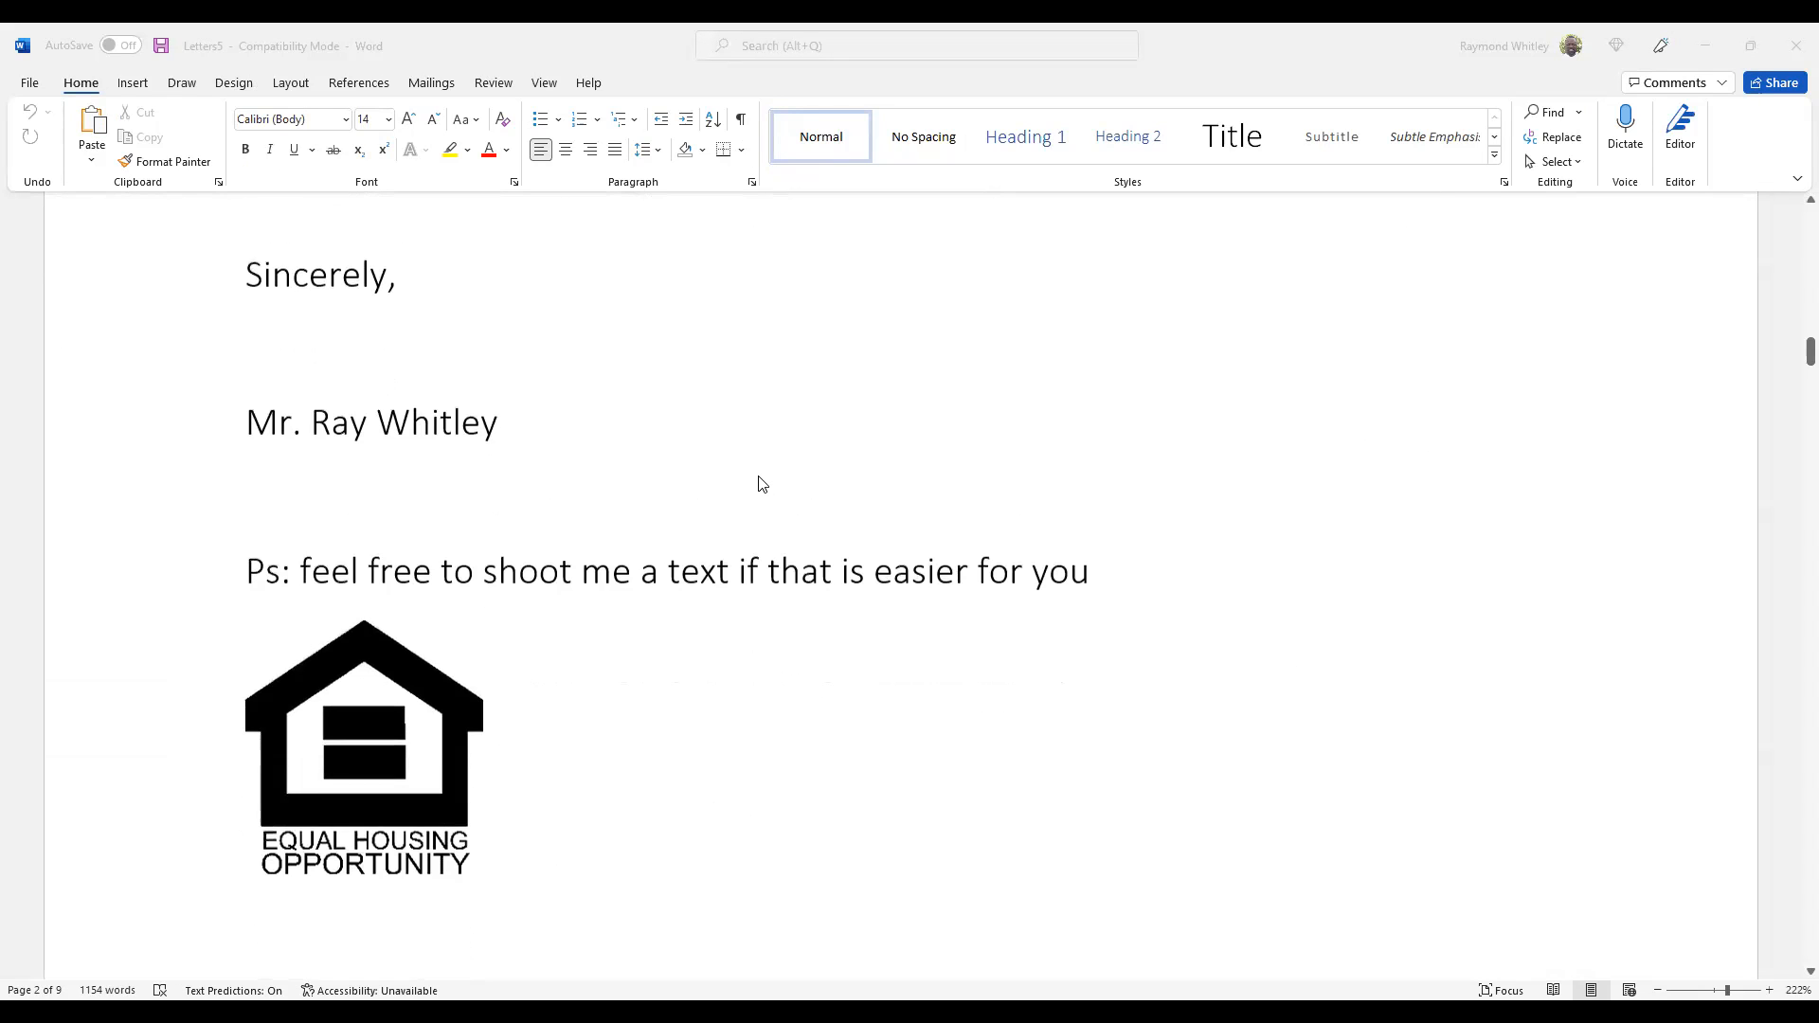
pyautogui.scroll(10, 761, 464)
pyautogui.scroll(4, 762, 428)
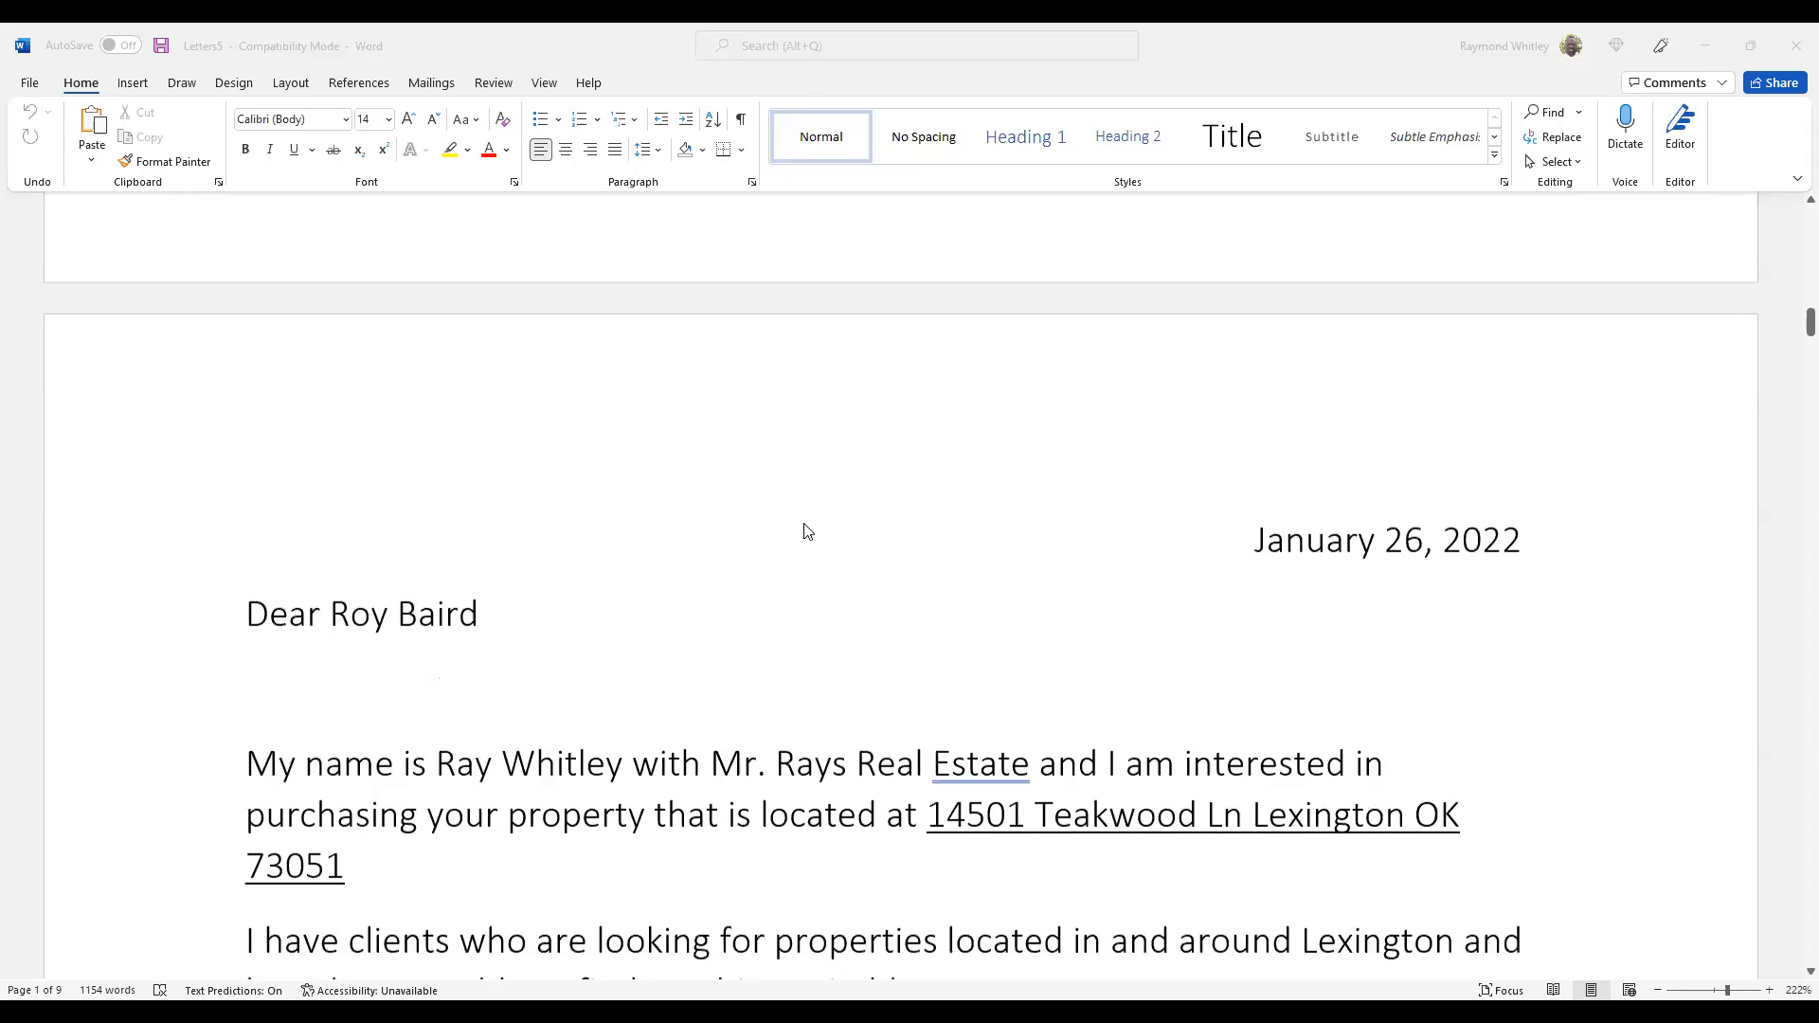
pyautogui.scroll(-5, 805, 532)
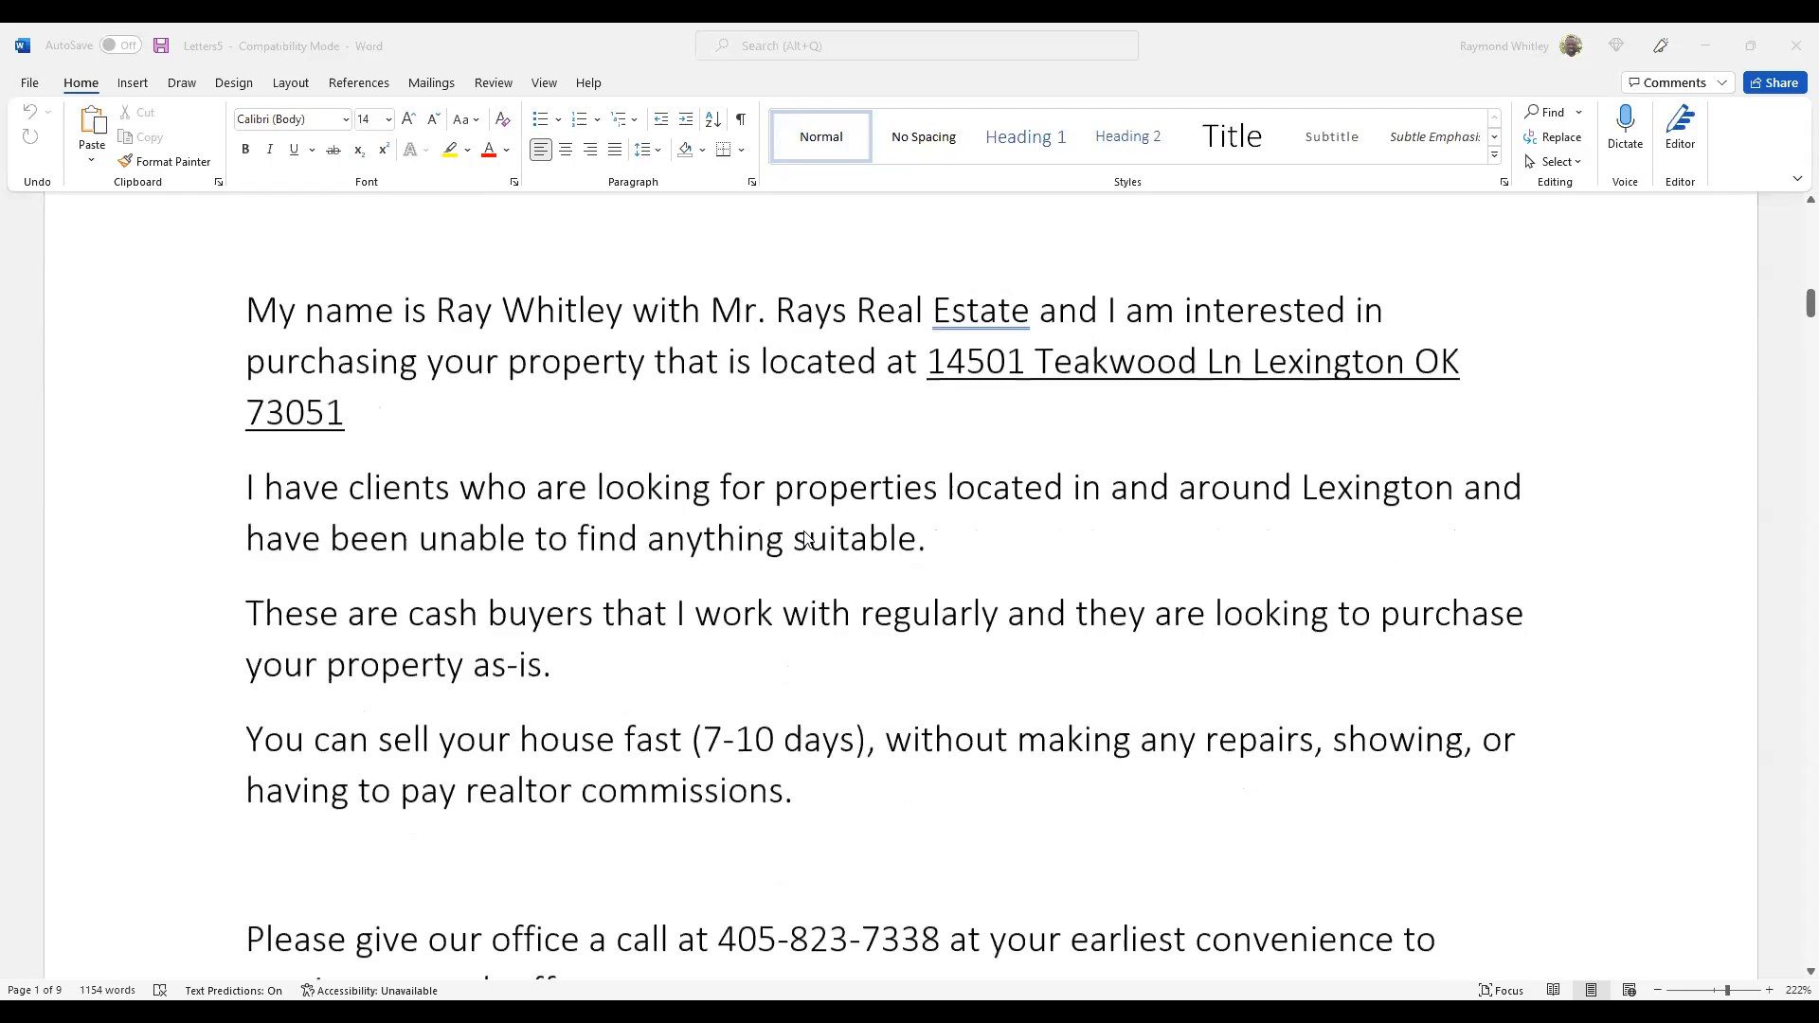
pyautogui.scroll(-8, 805, 539)
pyautogui.scroll(3, 807, 537)
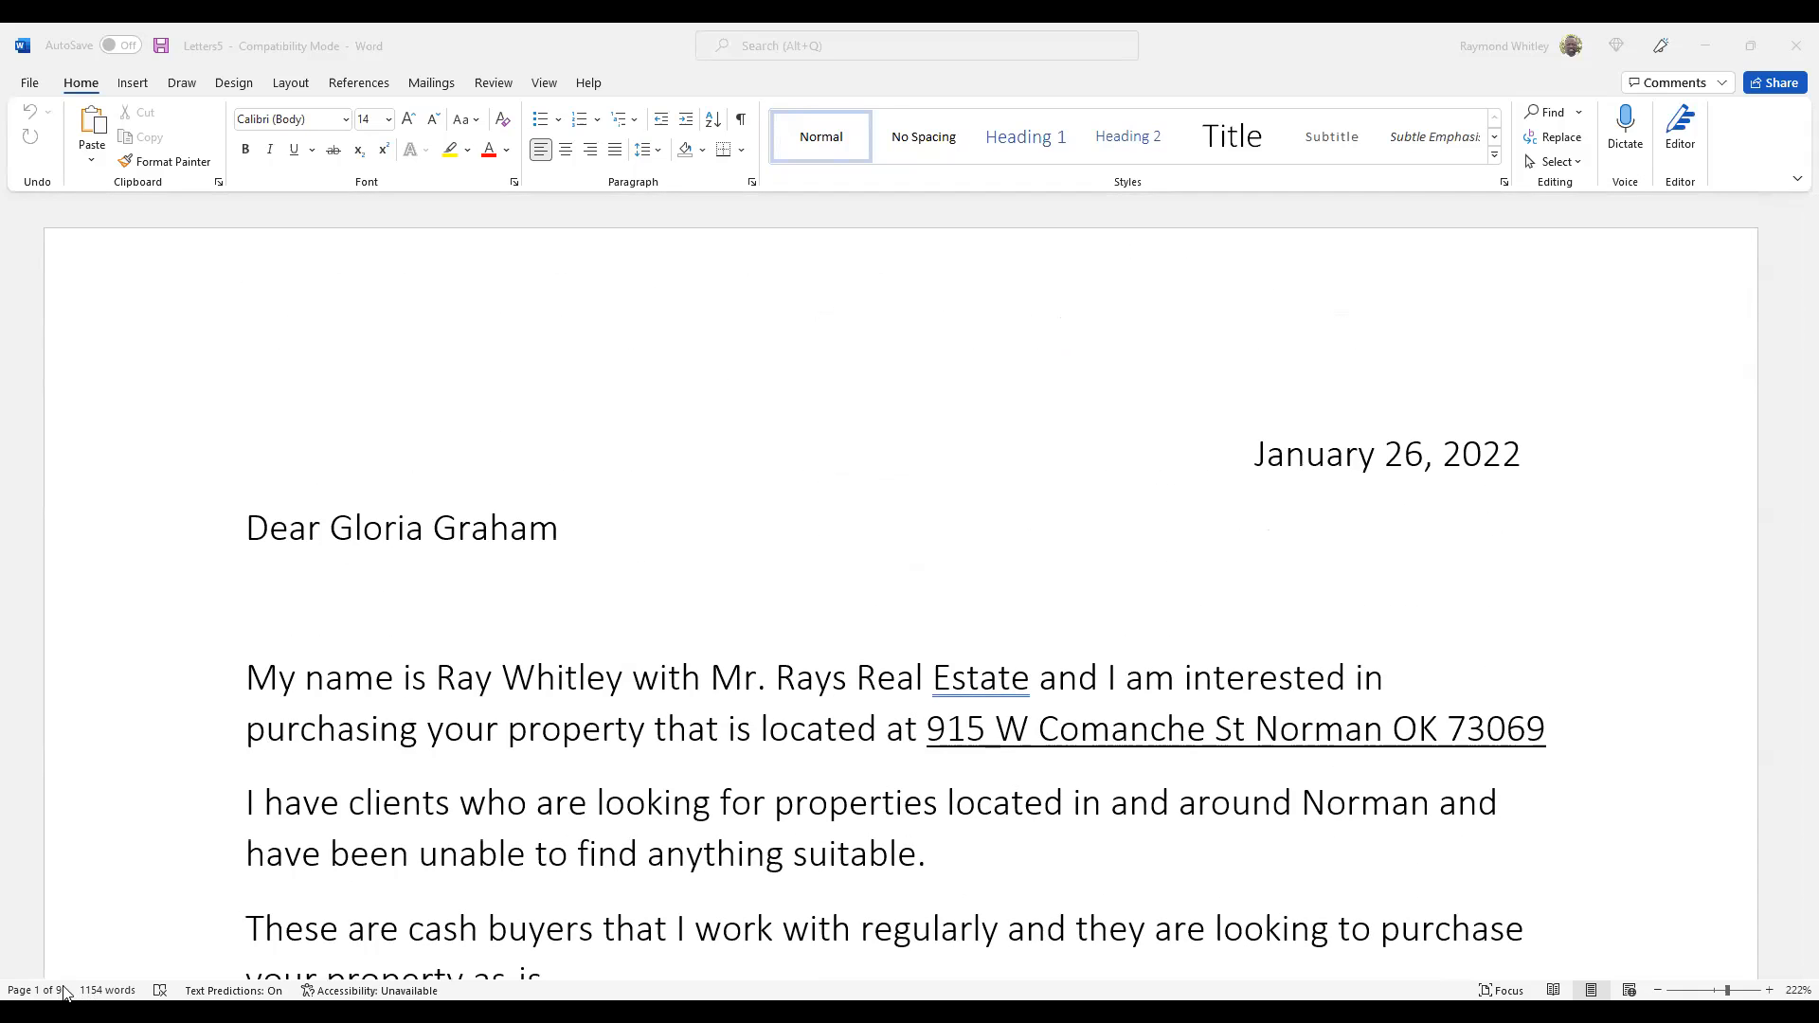
pyautogui.scroll(-1, 649, 432)
pyautogui.scroll(-20, 652, 445)
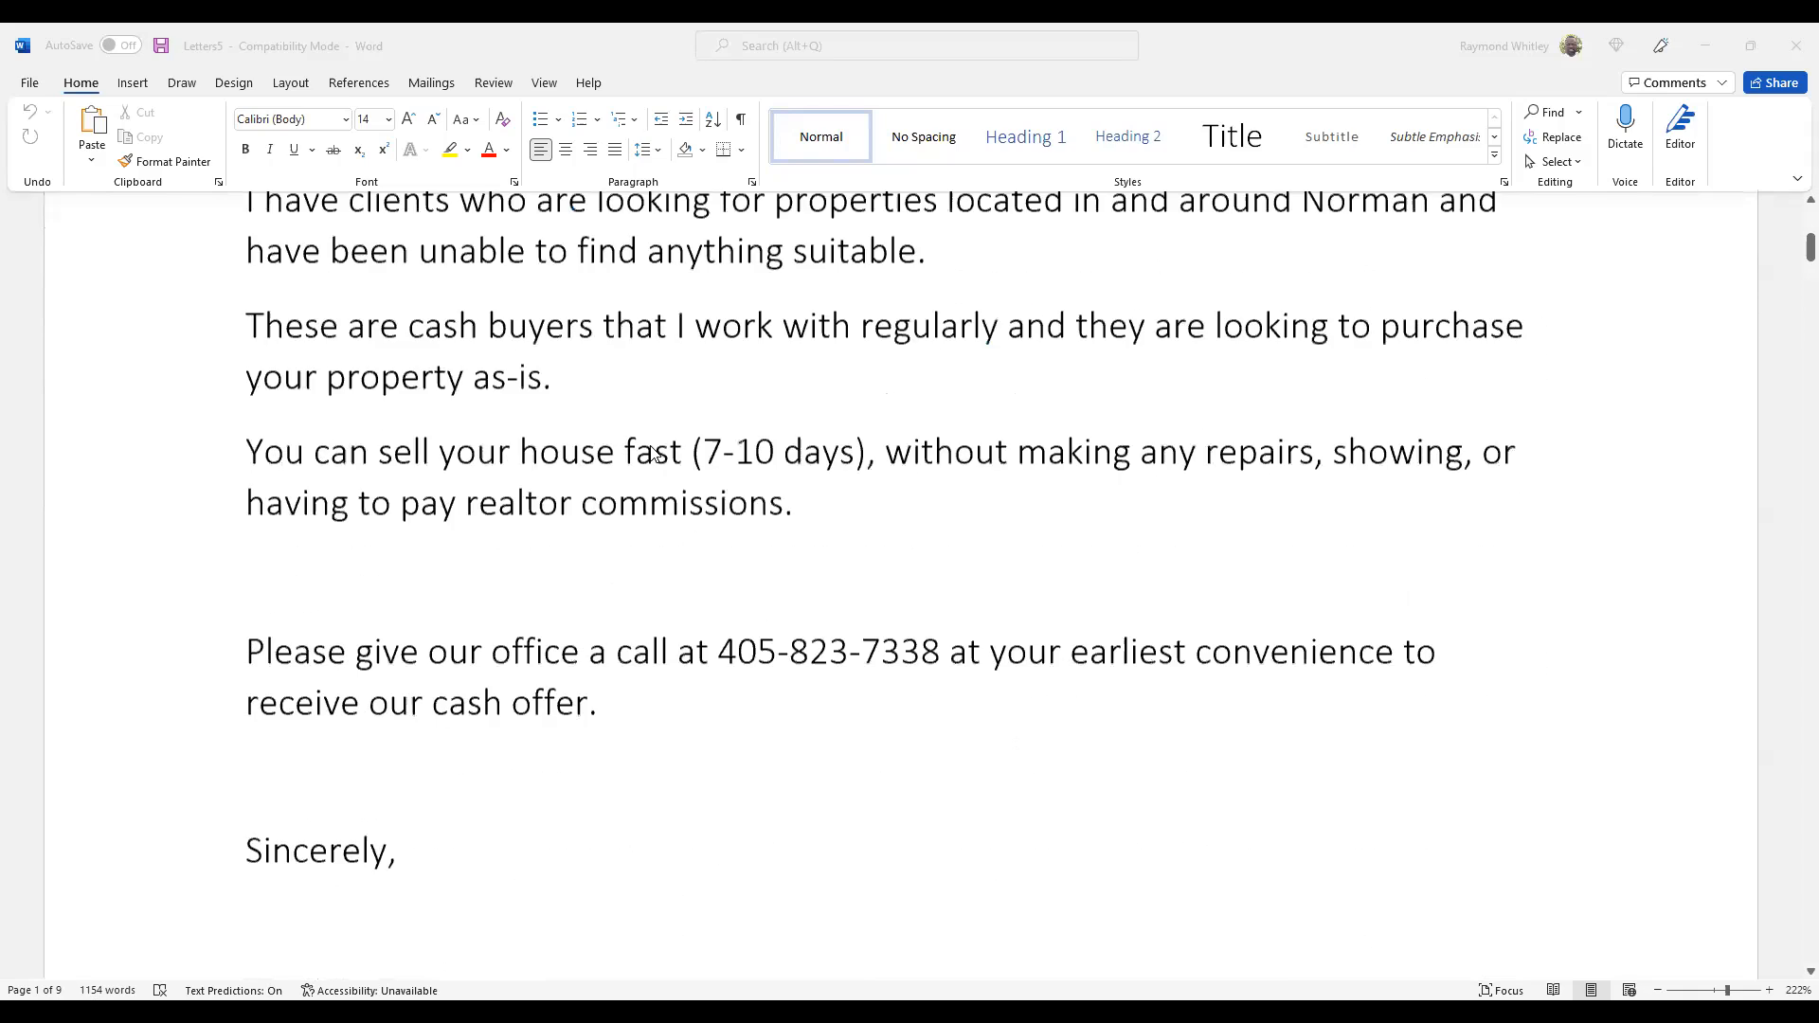
pyautogui.scroll(-15, 658, 462)
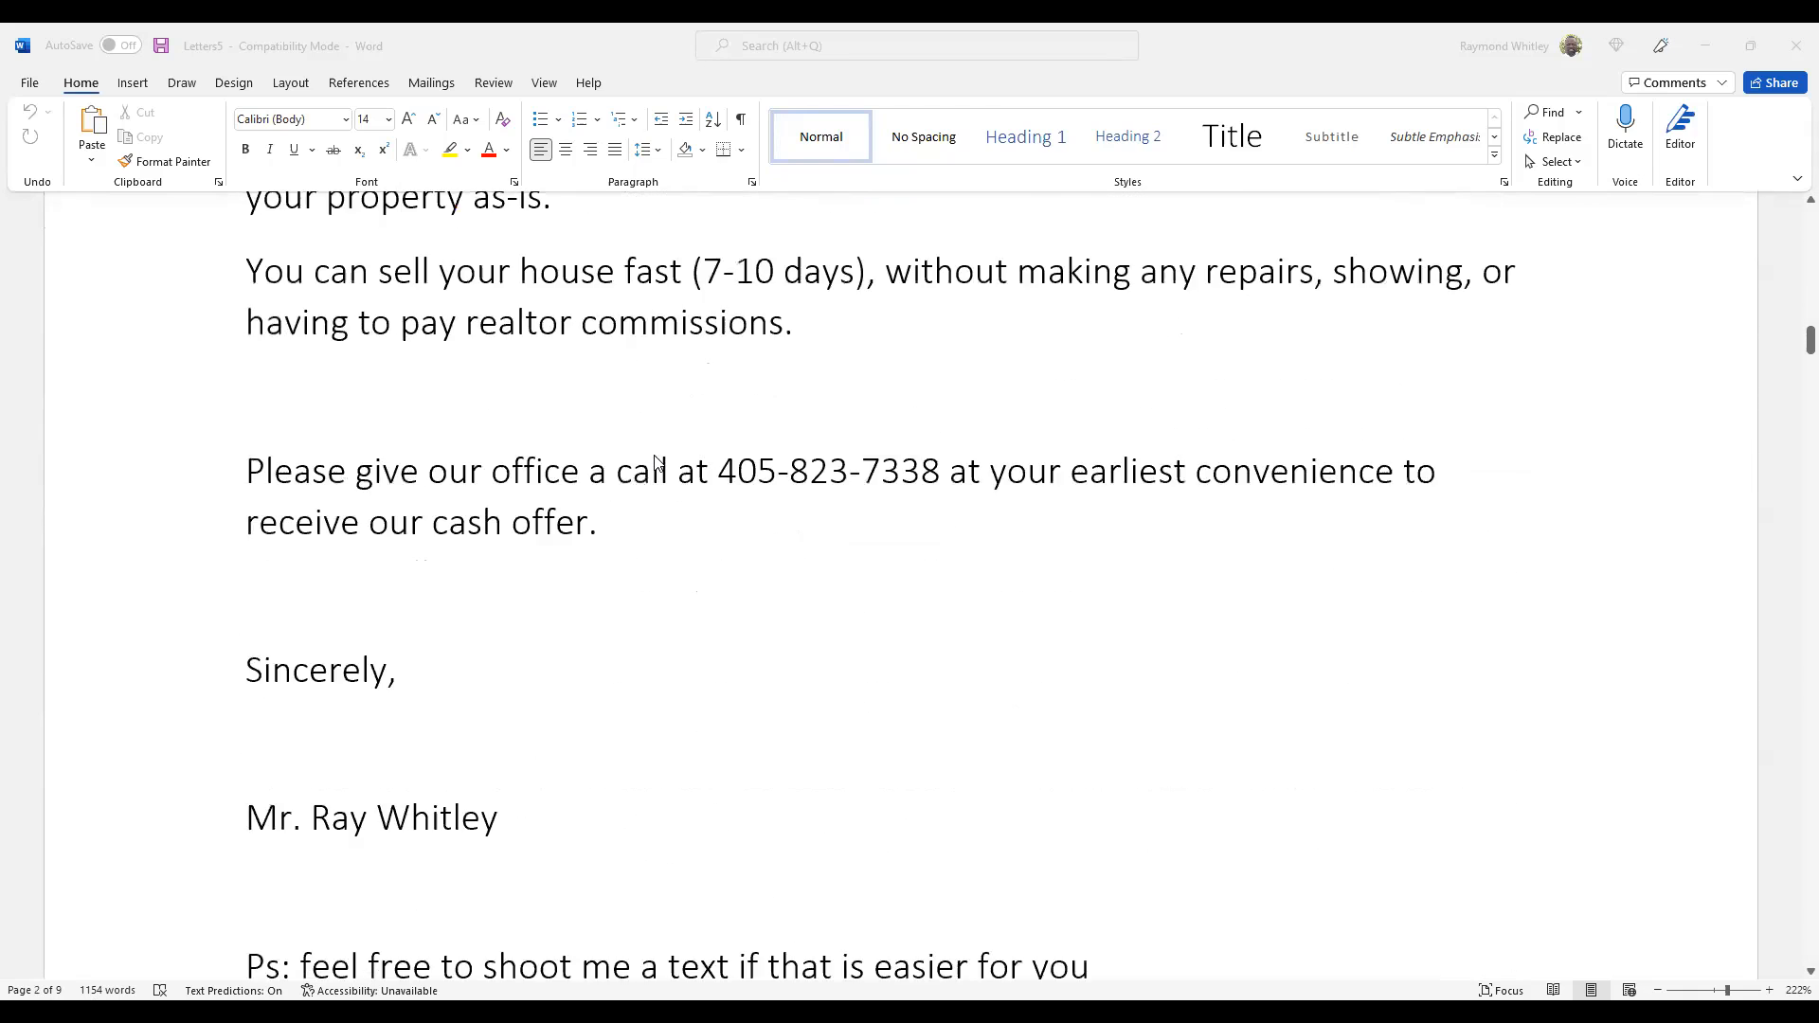
pyautogui.scroll(-10, 665, 451)
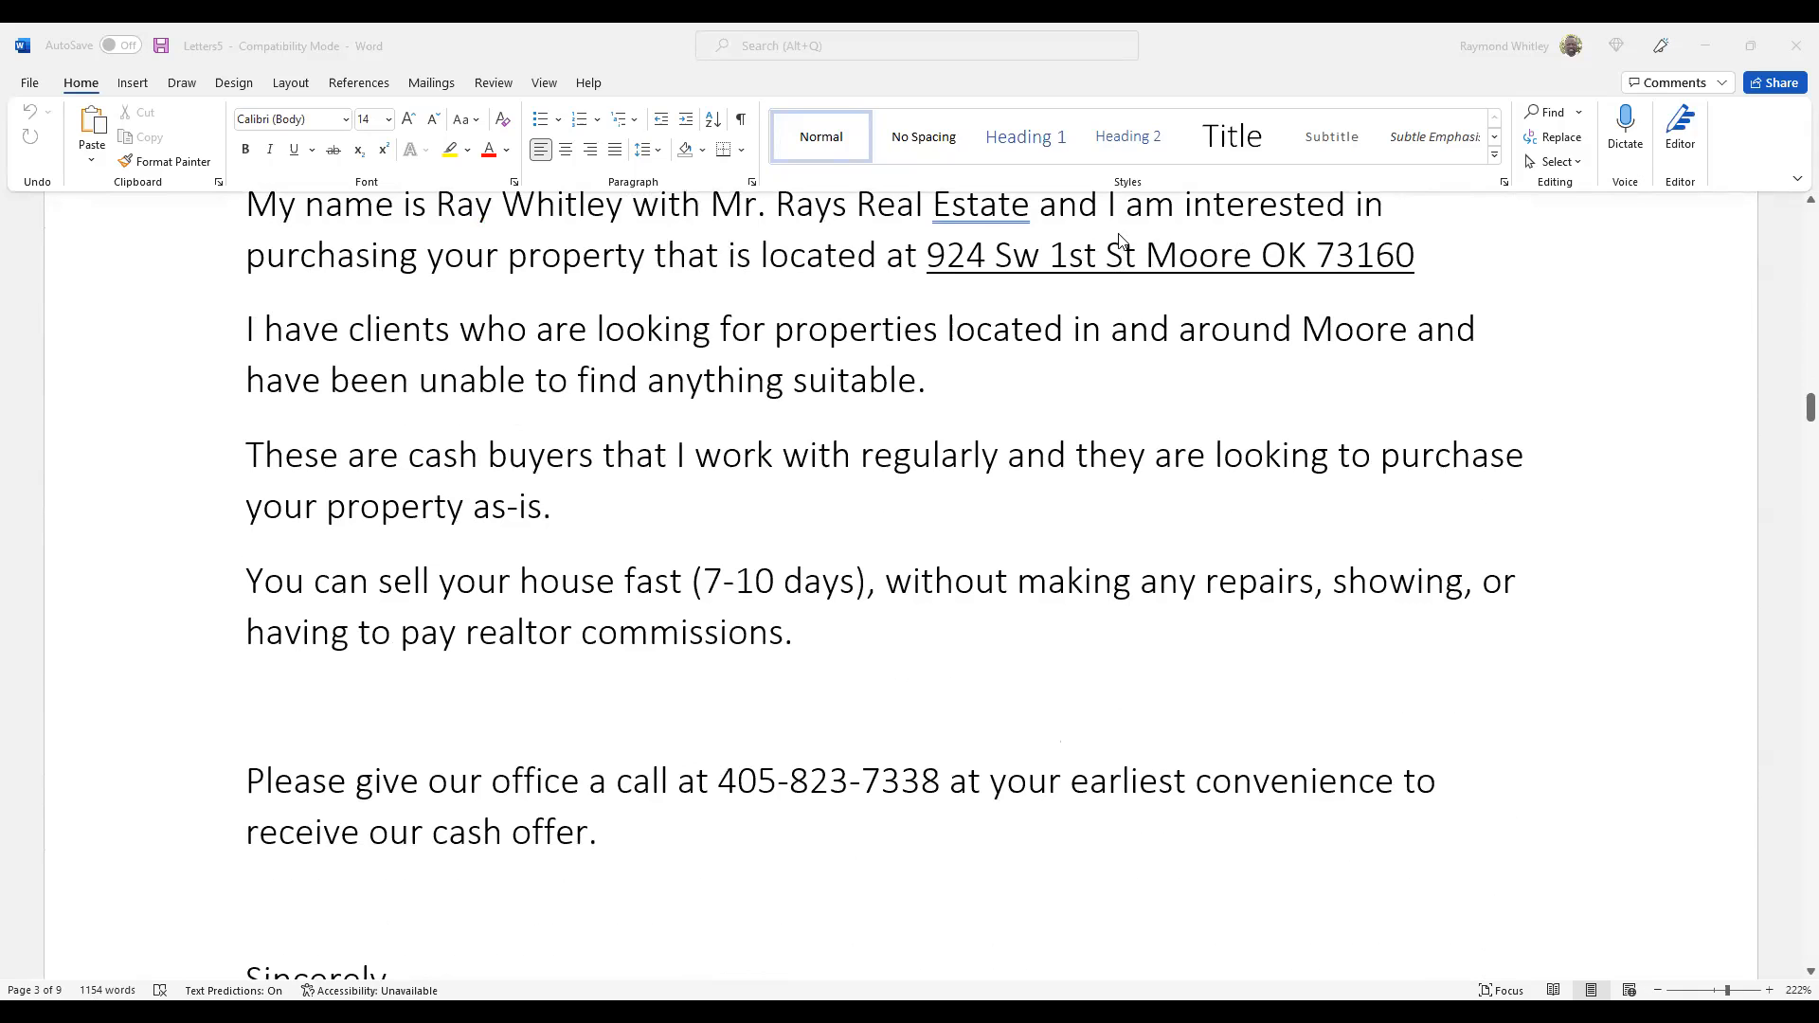
pyautogui.scroll(-1, 873, 521)
pyautogui.scroll(-15, 874, 521)
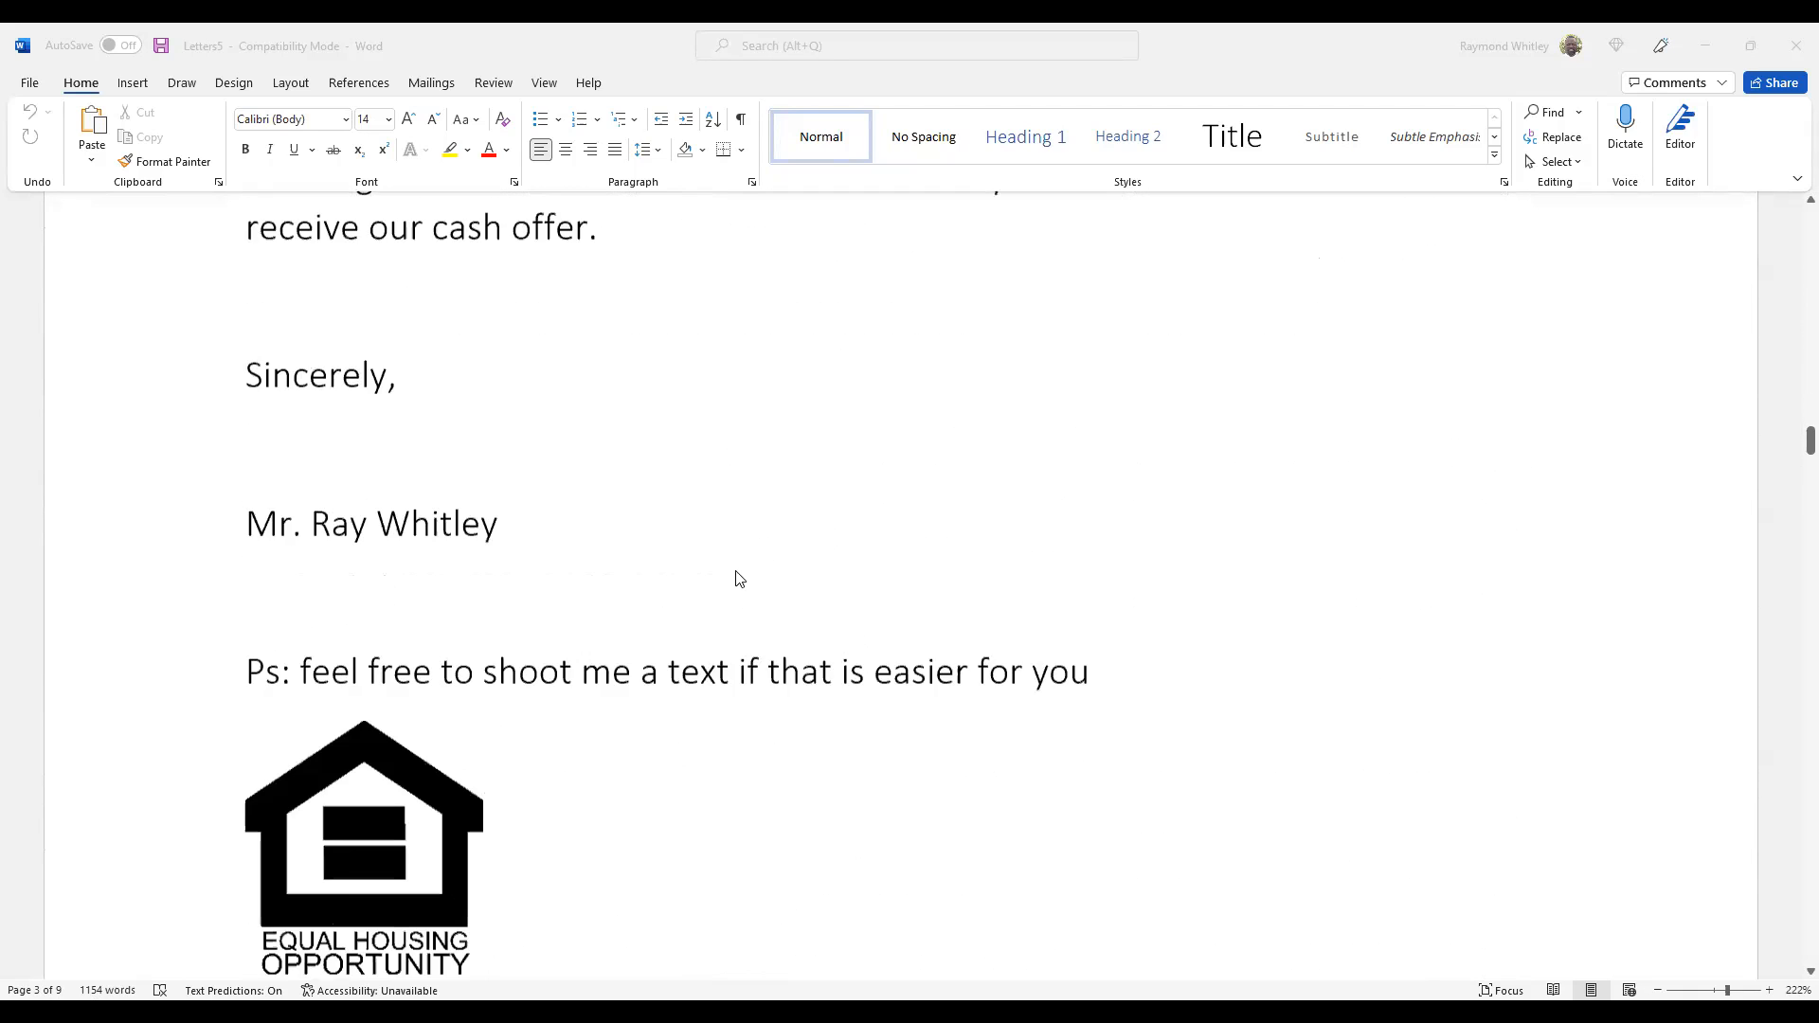
pyautogui.scroll(-2, 355, 285)
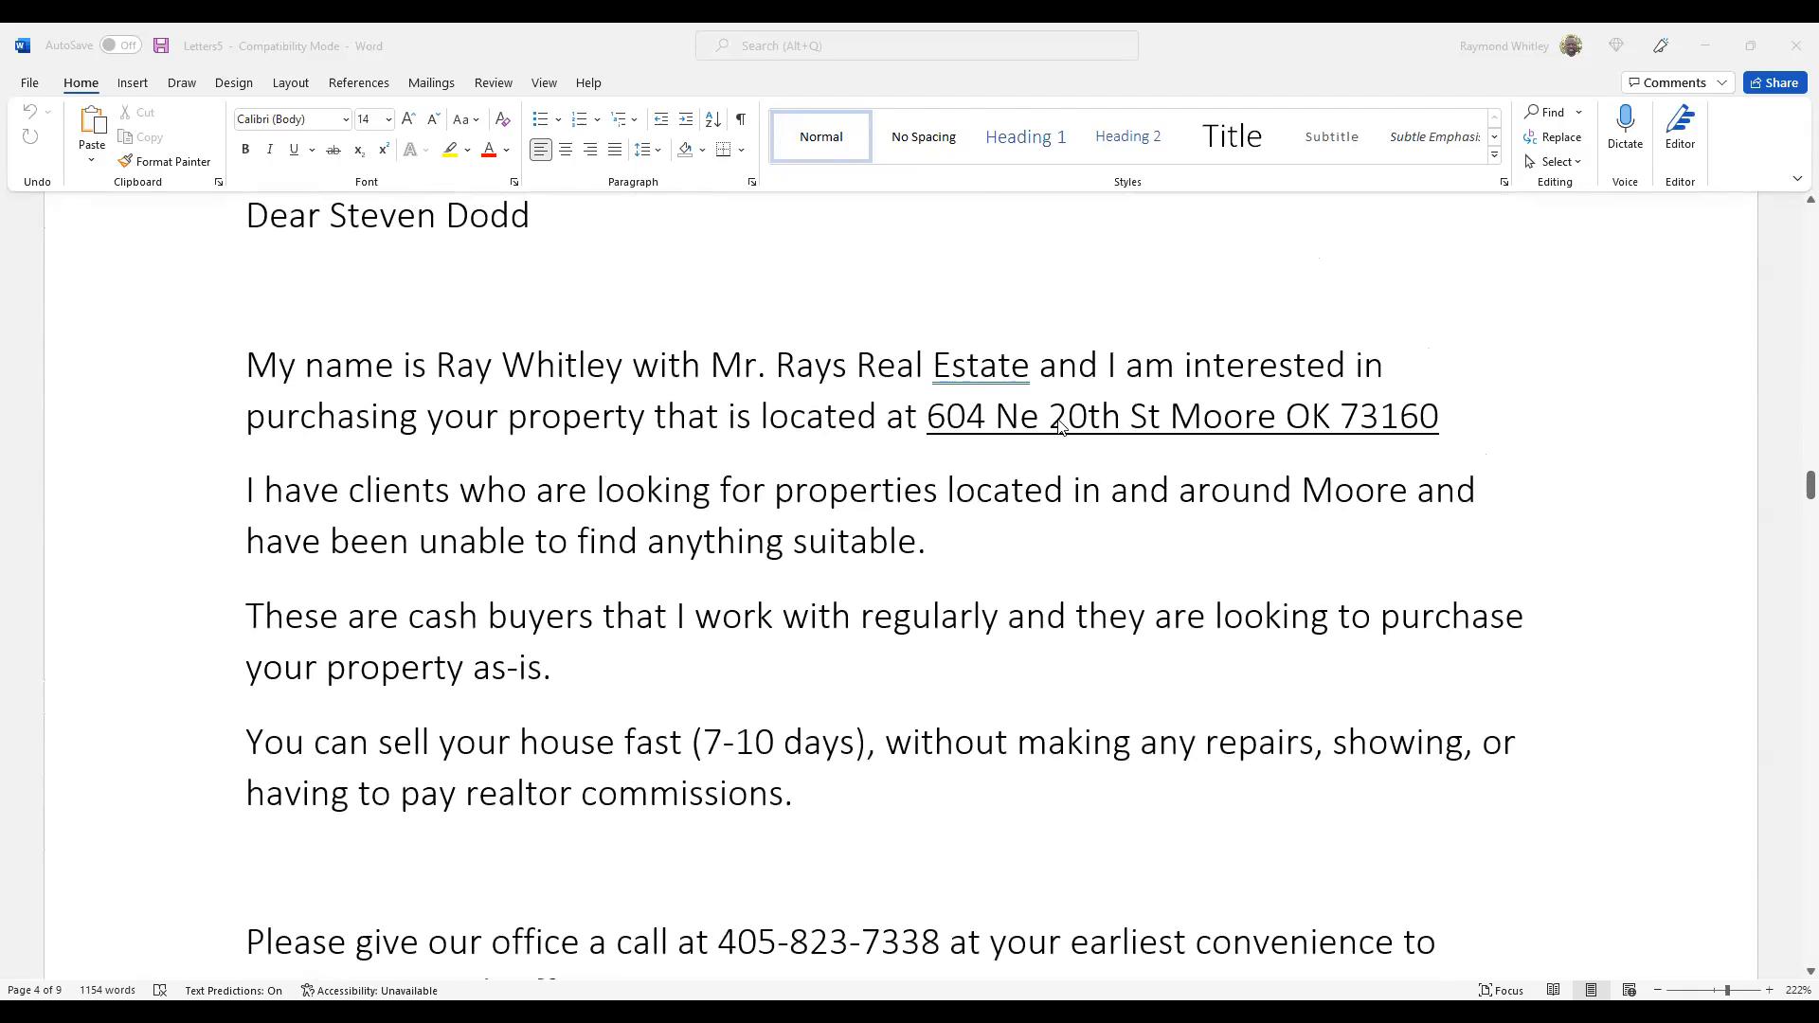
# - Save the merged letters as a Word document named Cleveland County mail merge list in the OneDrive Documents > Realestate folder
pyautogui.scroll(-15, 629, 629)
pyautogui.scroll(-3, 581, 625)
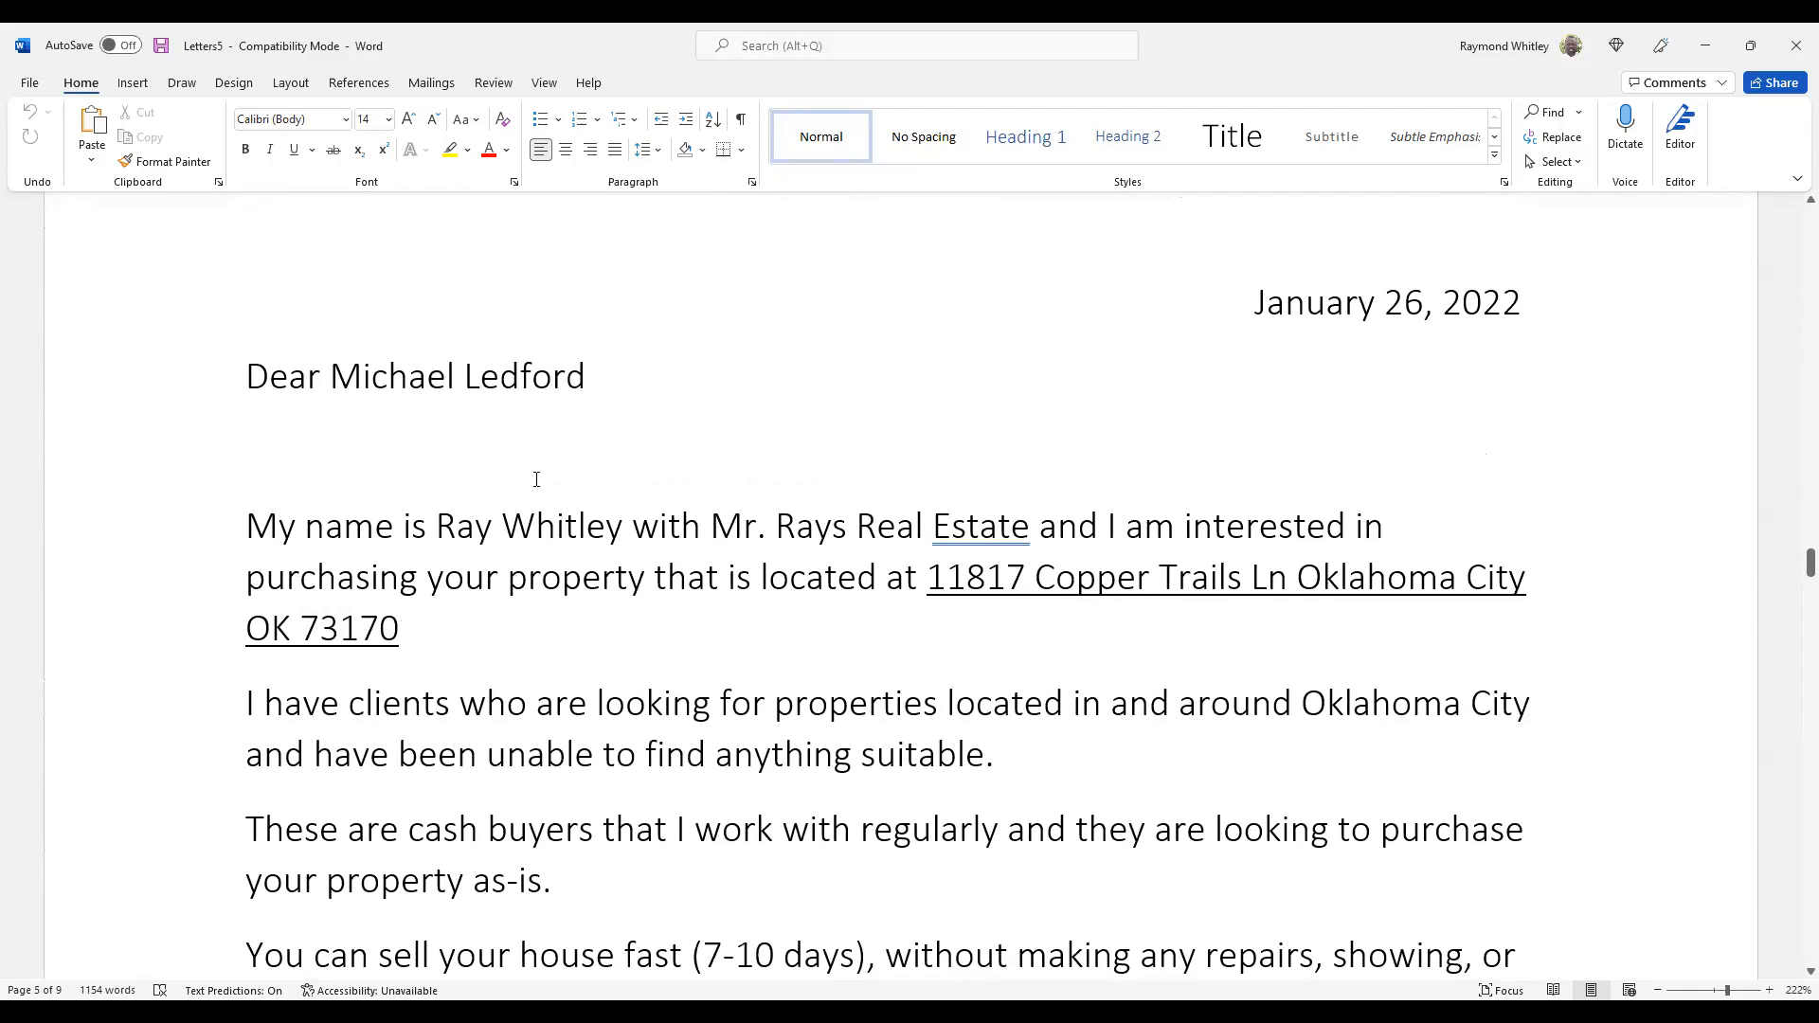
pyautogui.scroll(6, 521, 480)
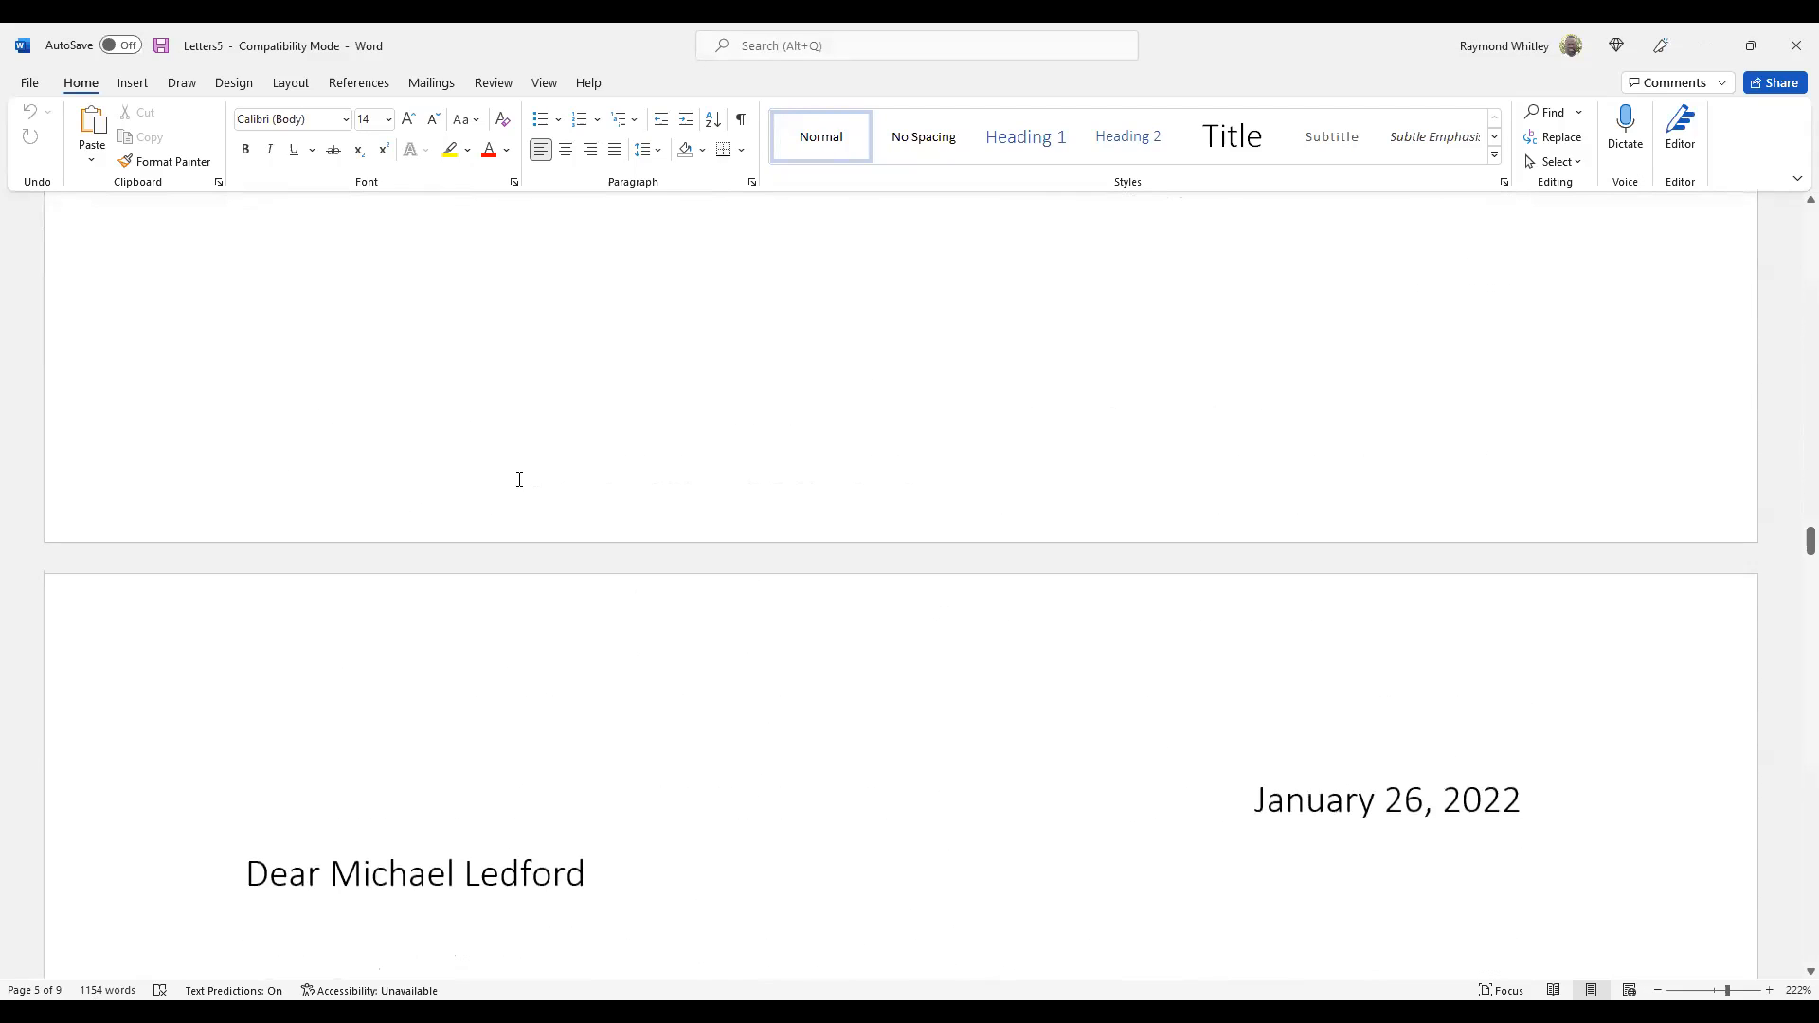
pyautogui.click(29, 85)
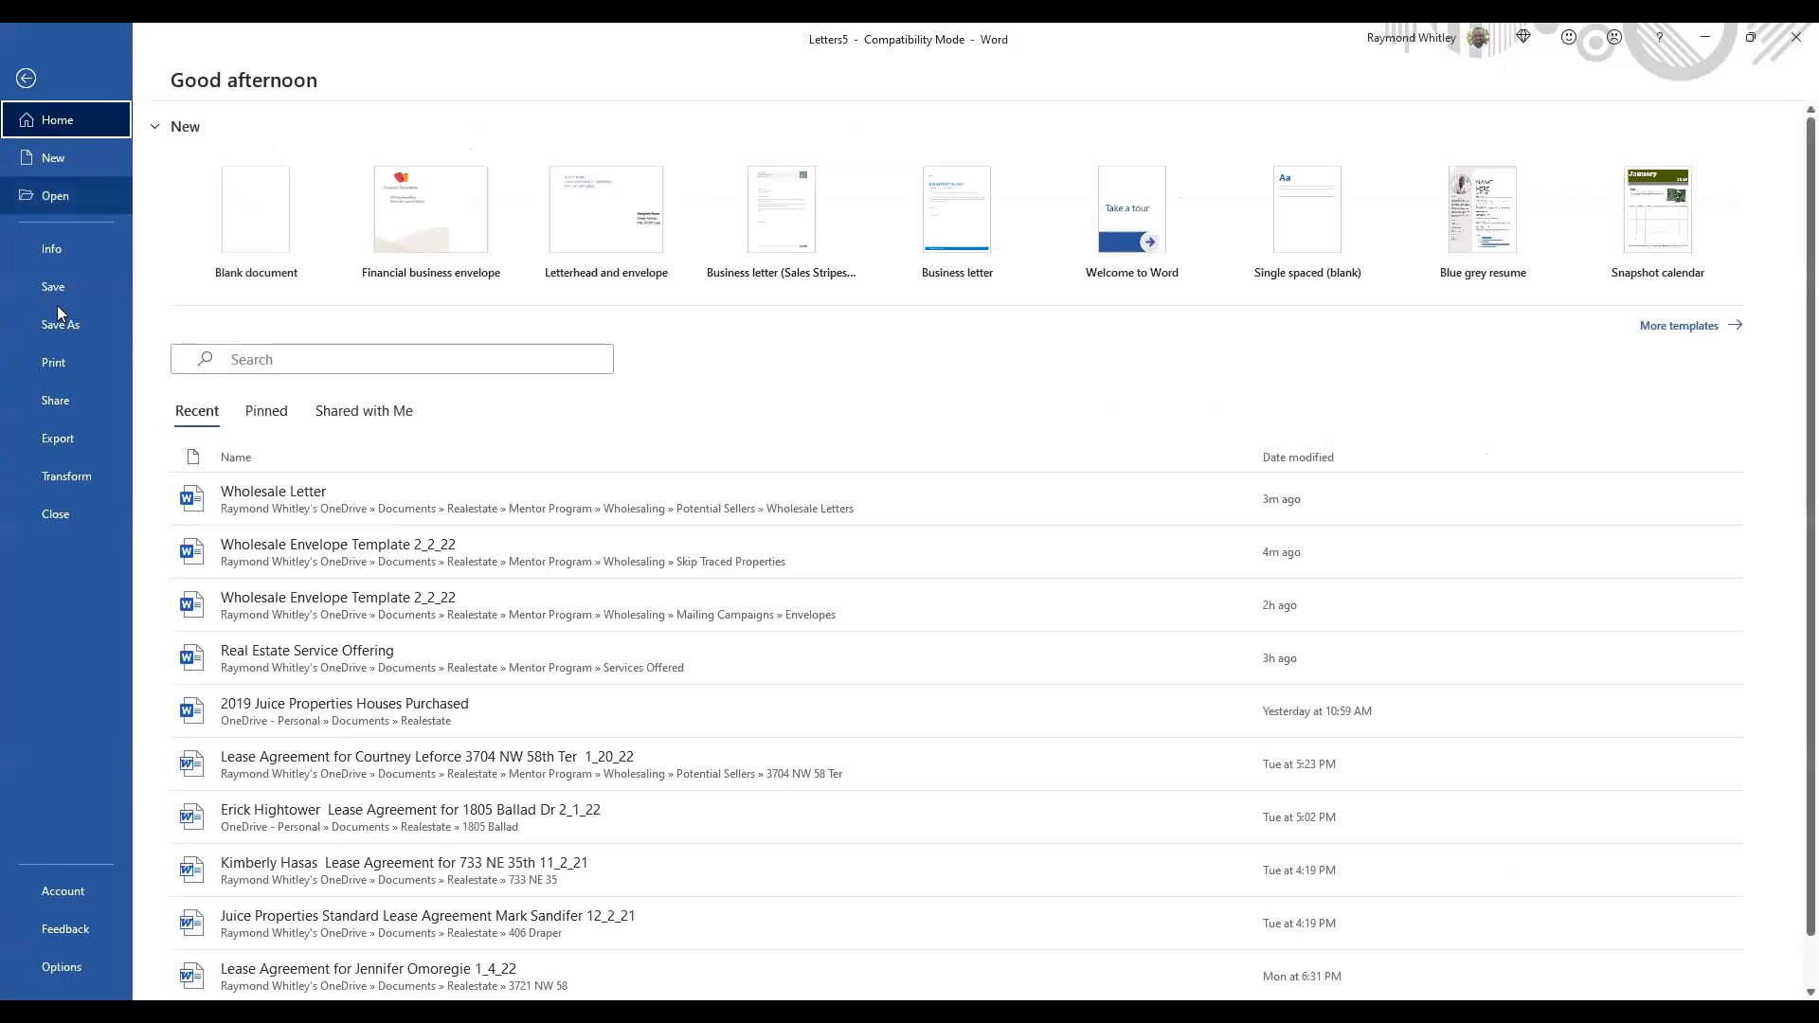
pyautogui.click(59, 323)
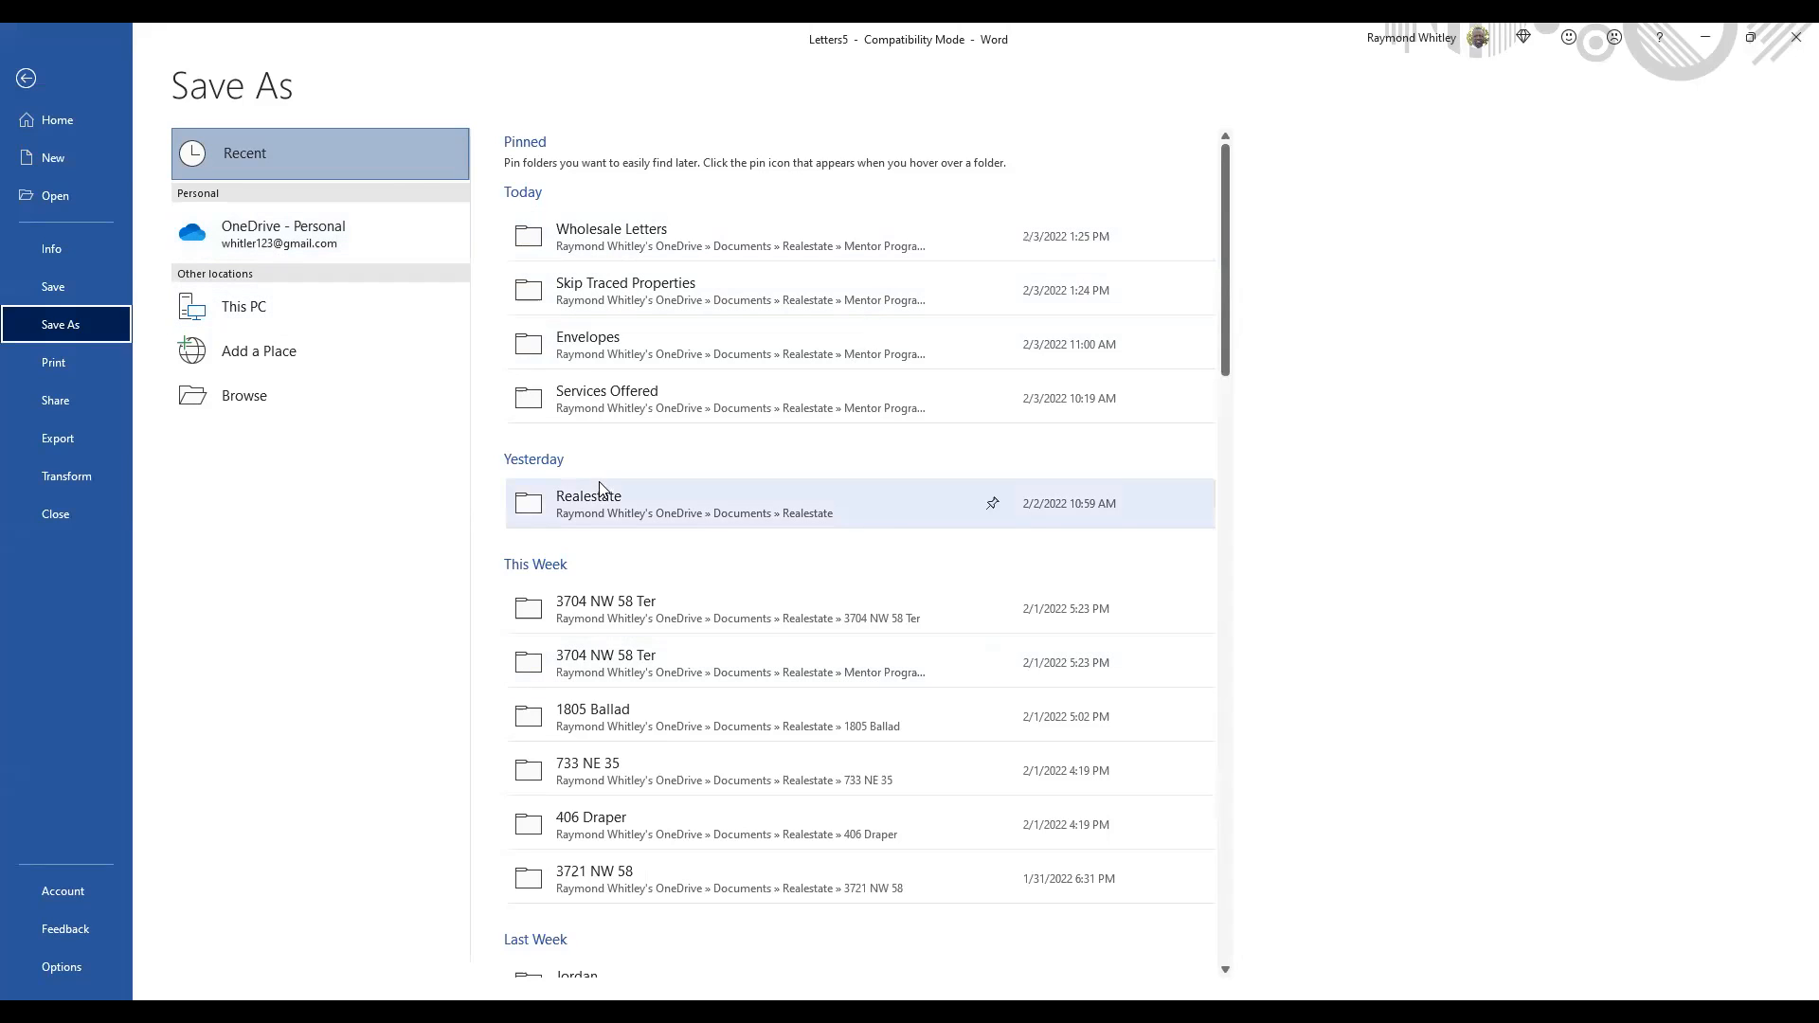
pyautogui.click(623, 503)
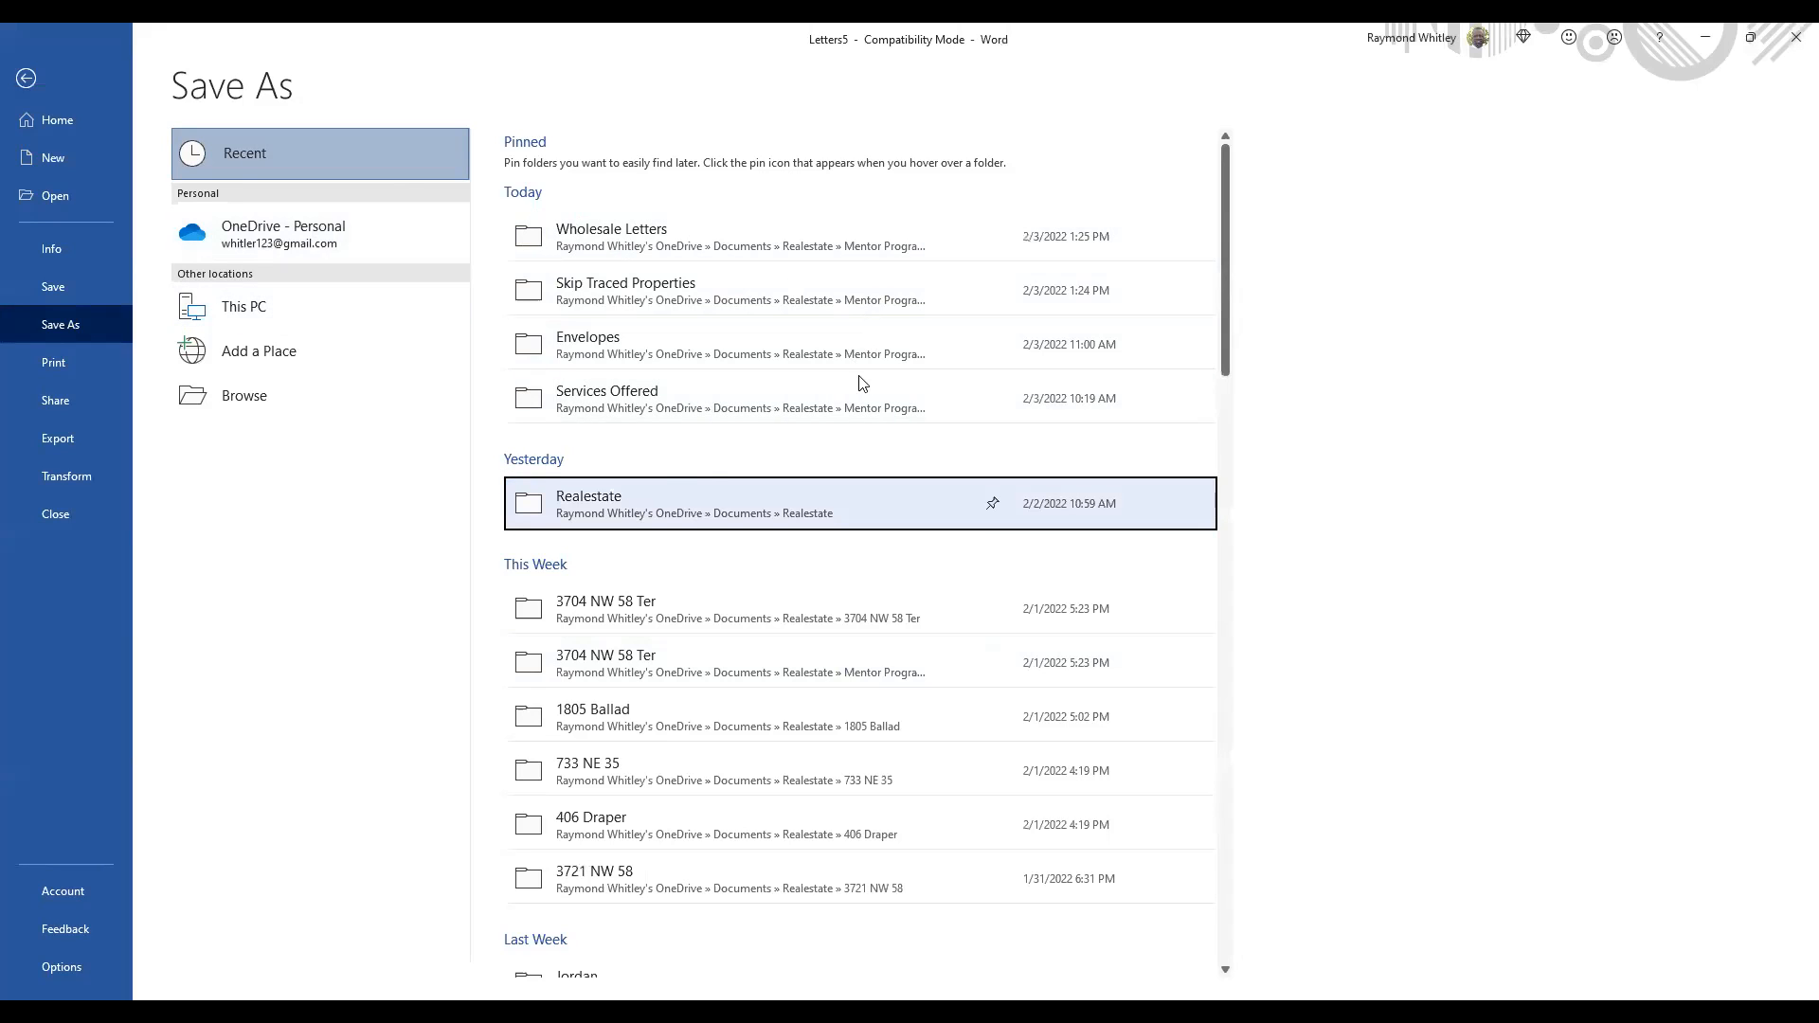
pyautogui.click(301, 234)
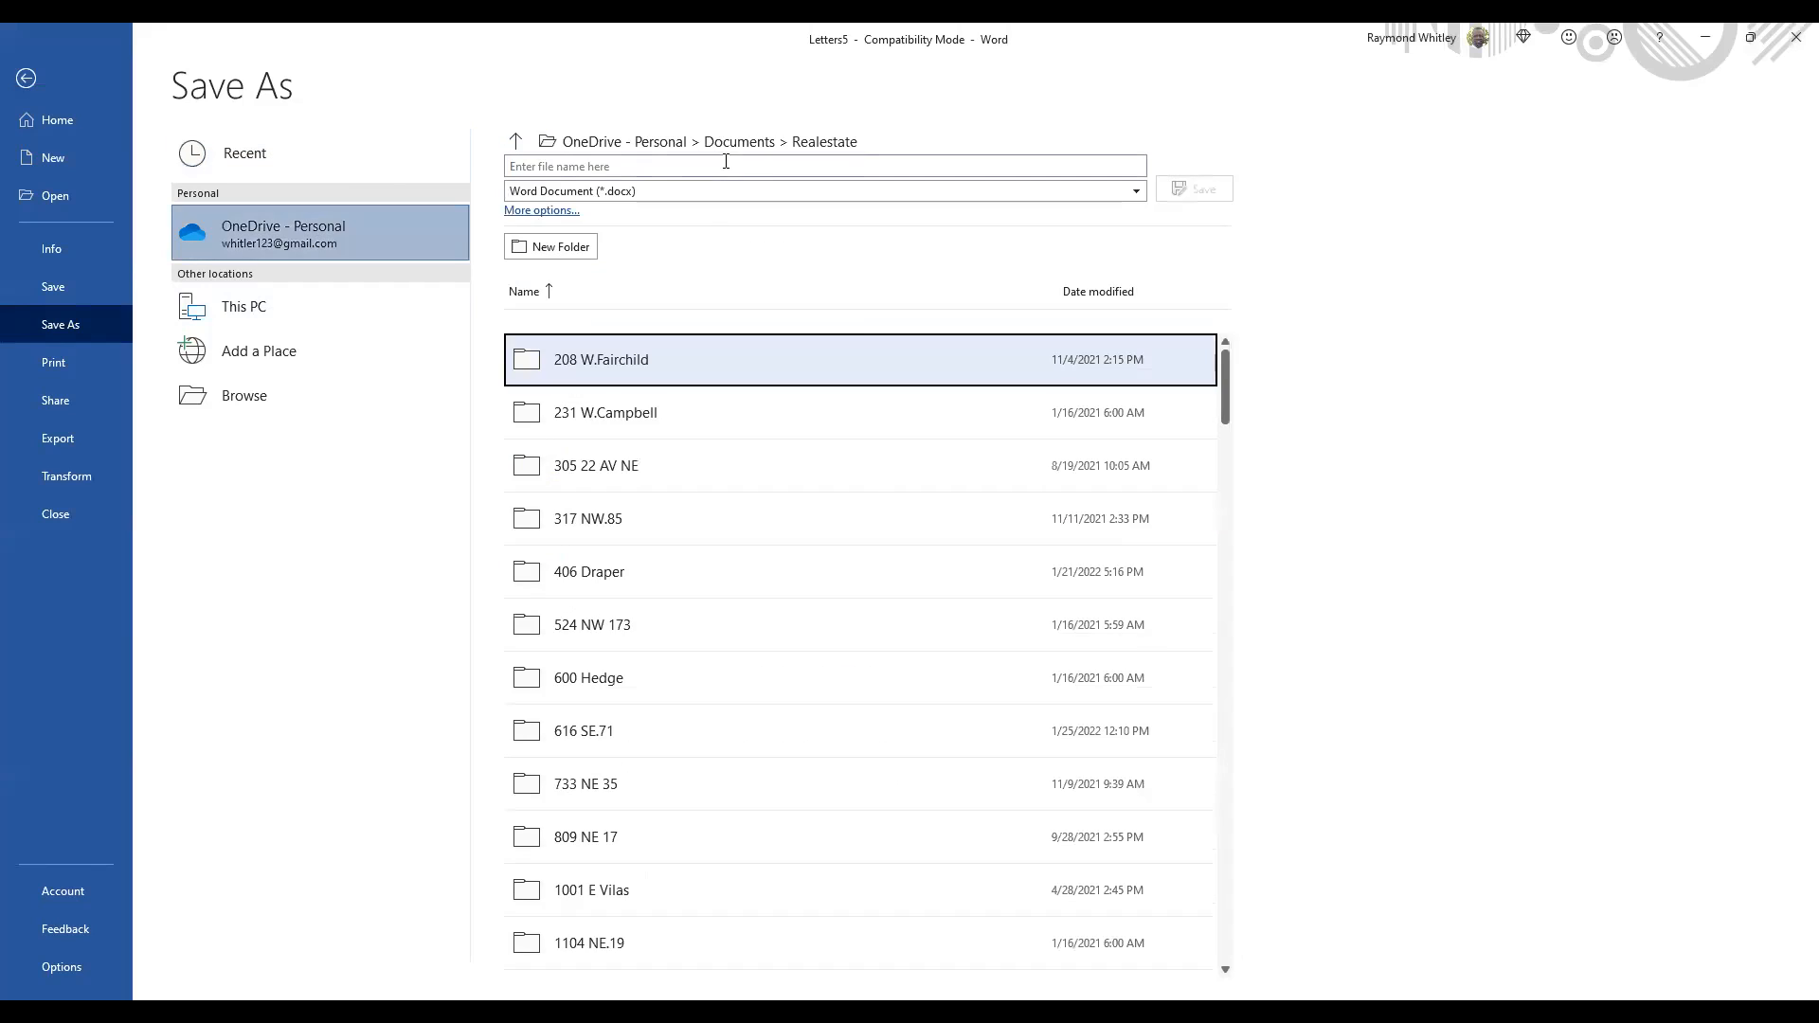
pyautogui.click(623, 166)
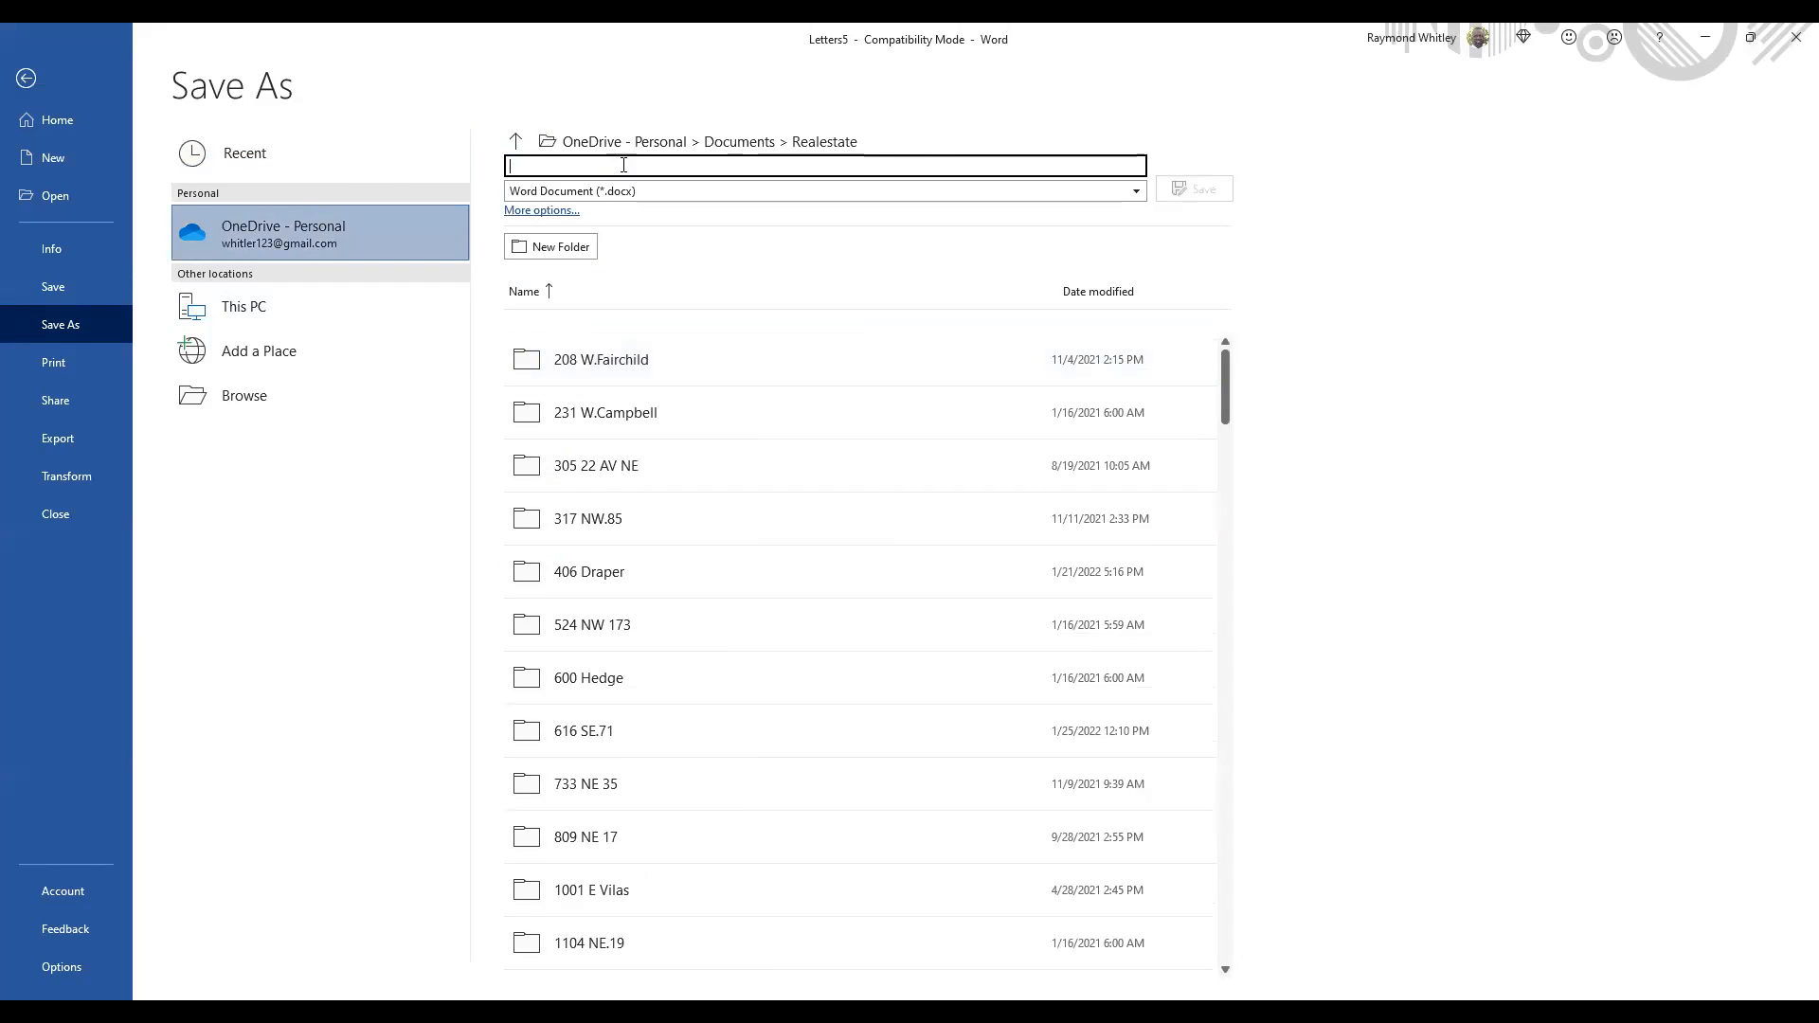
pyautogui.write('Clevenand County mail merge list')
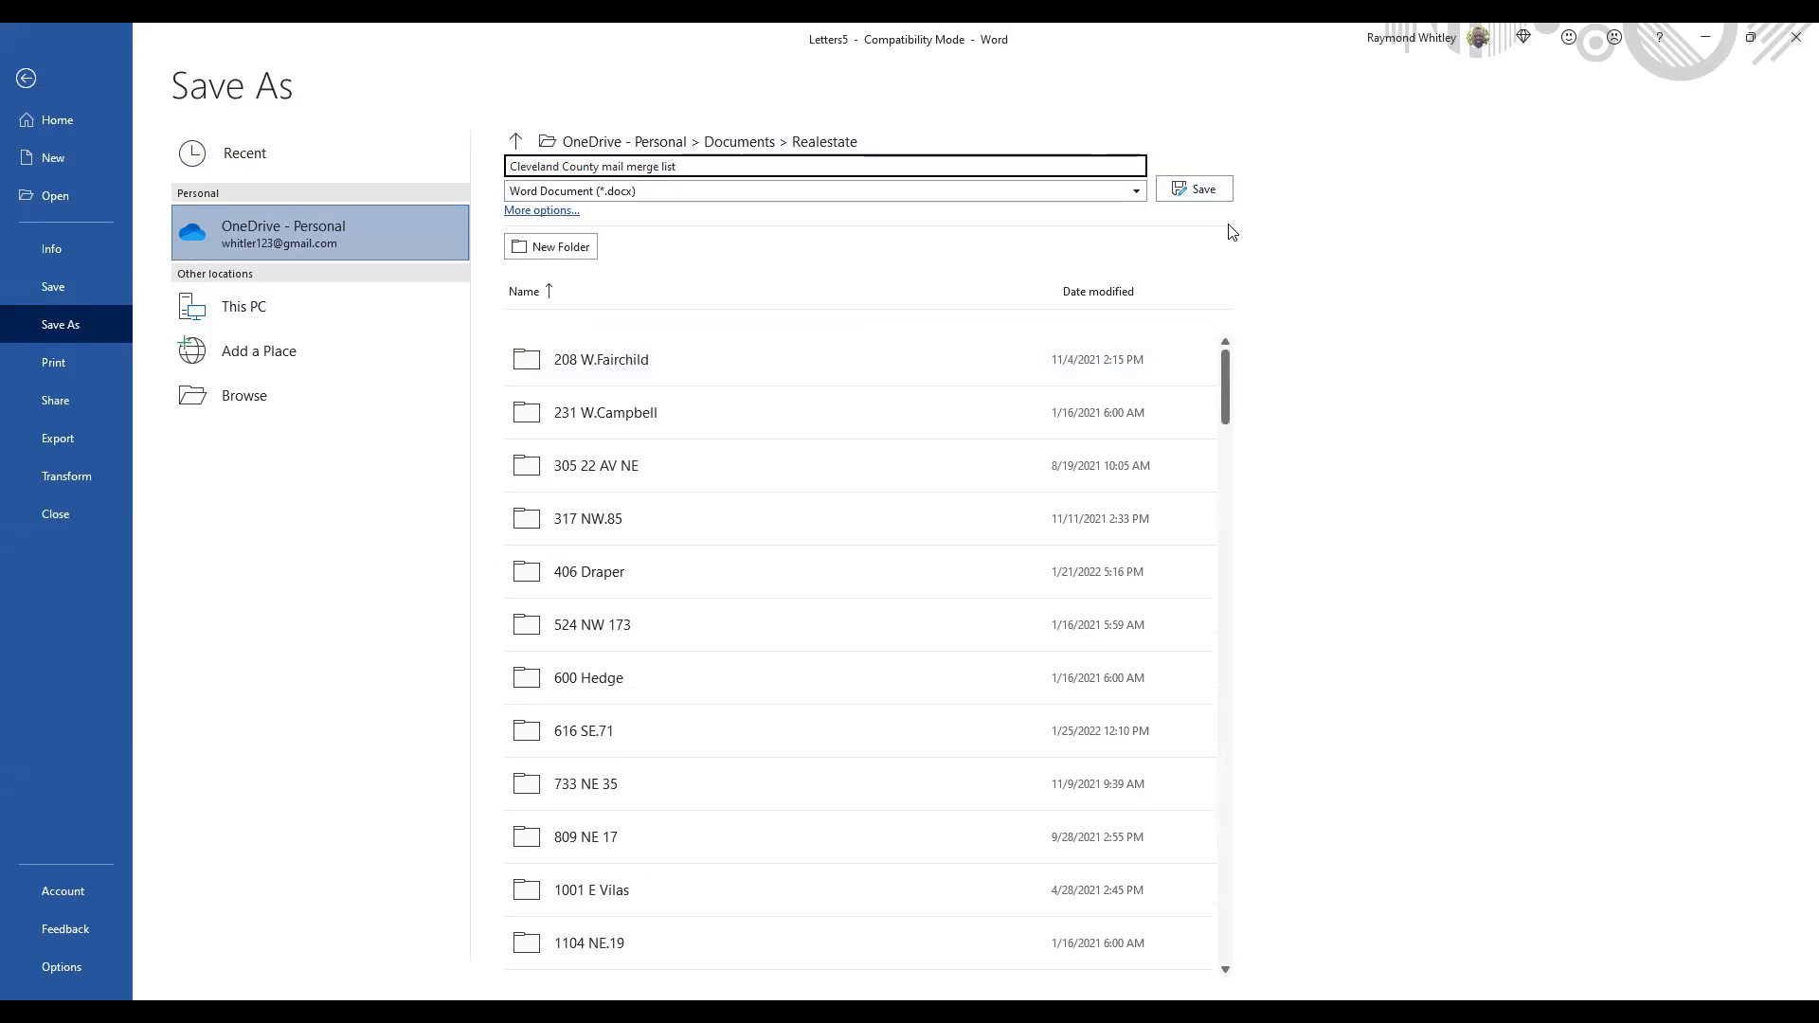
pyautogui.click(1212, 191)
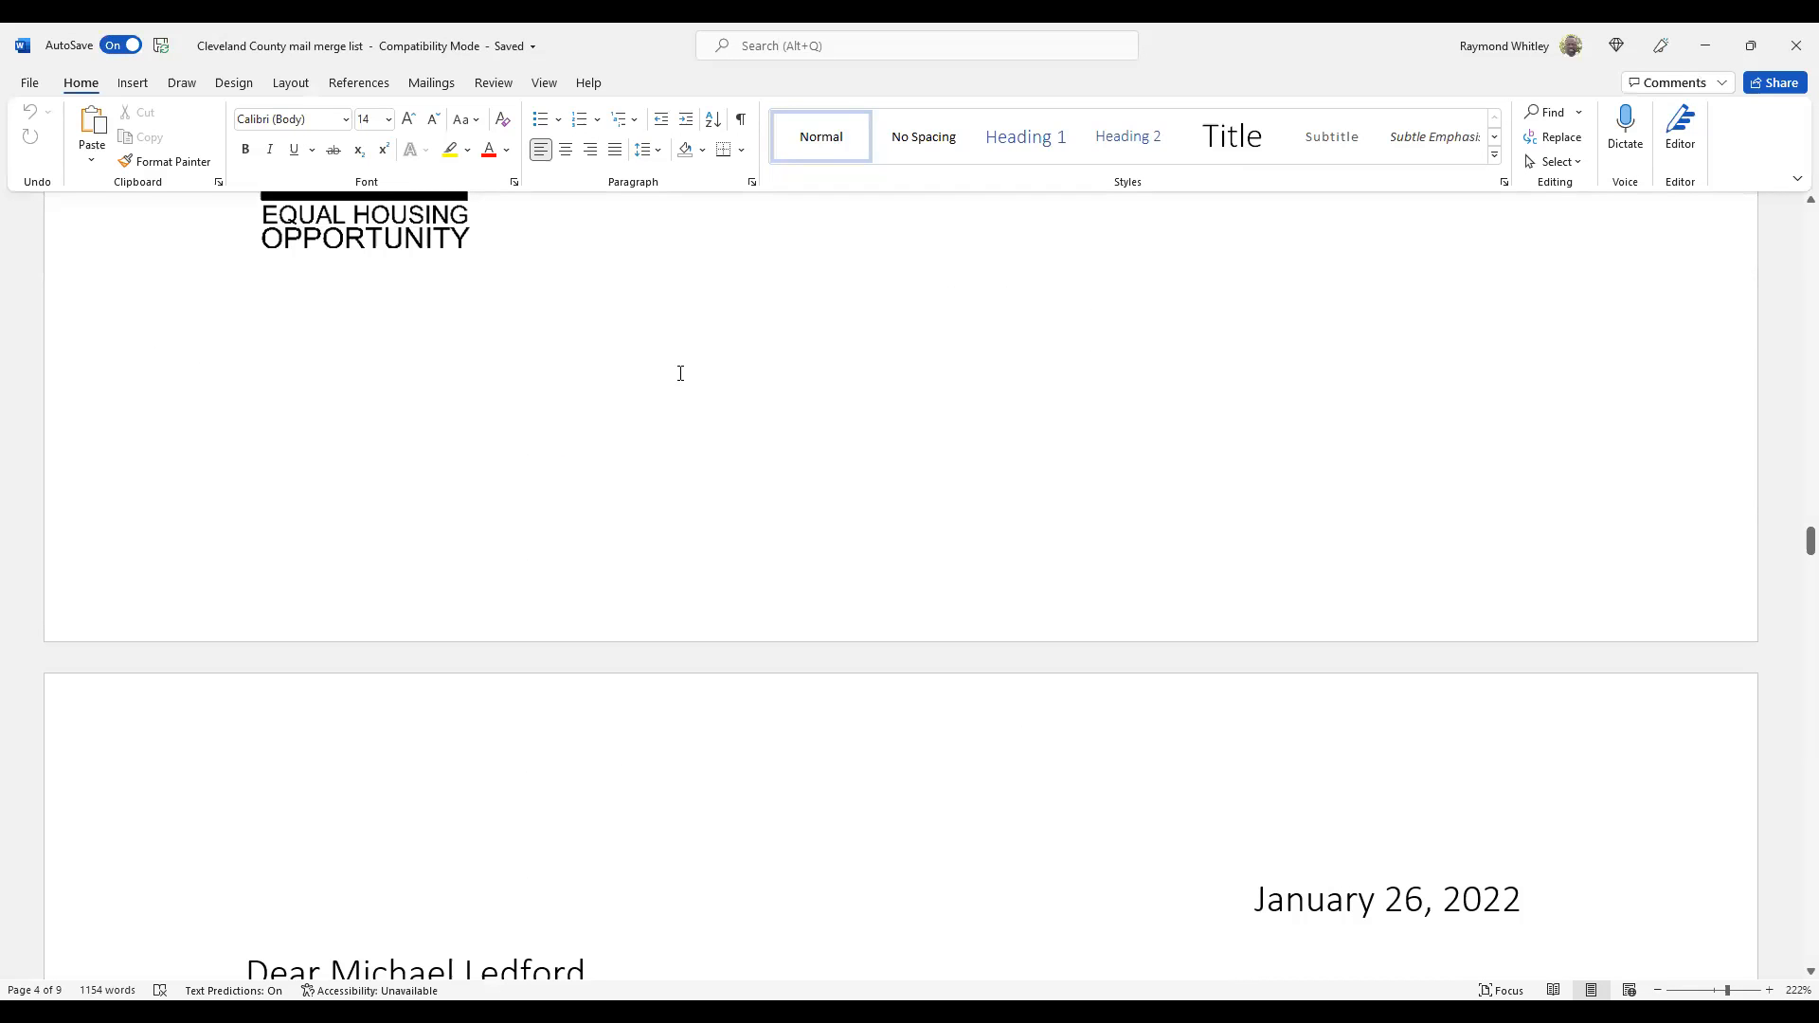
# - Open the print settings for the merged letters and examine the page range options, including Print Current Page
pyautogui.click(30, 82)
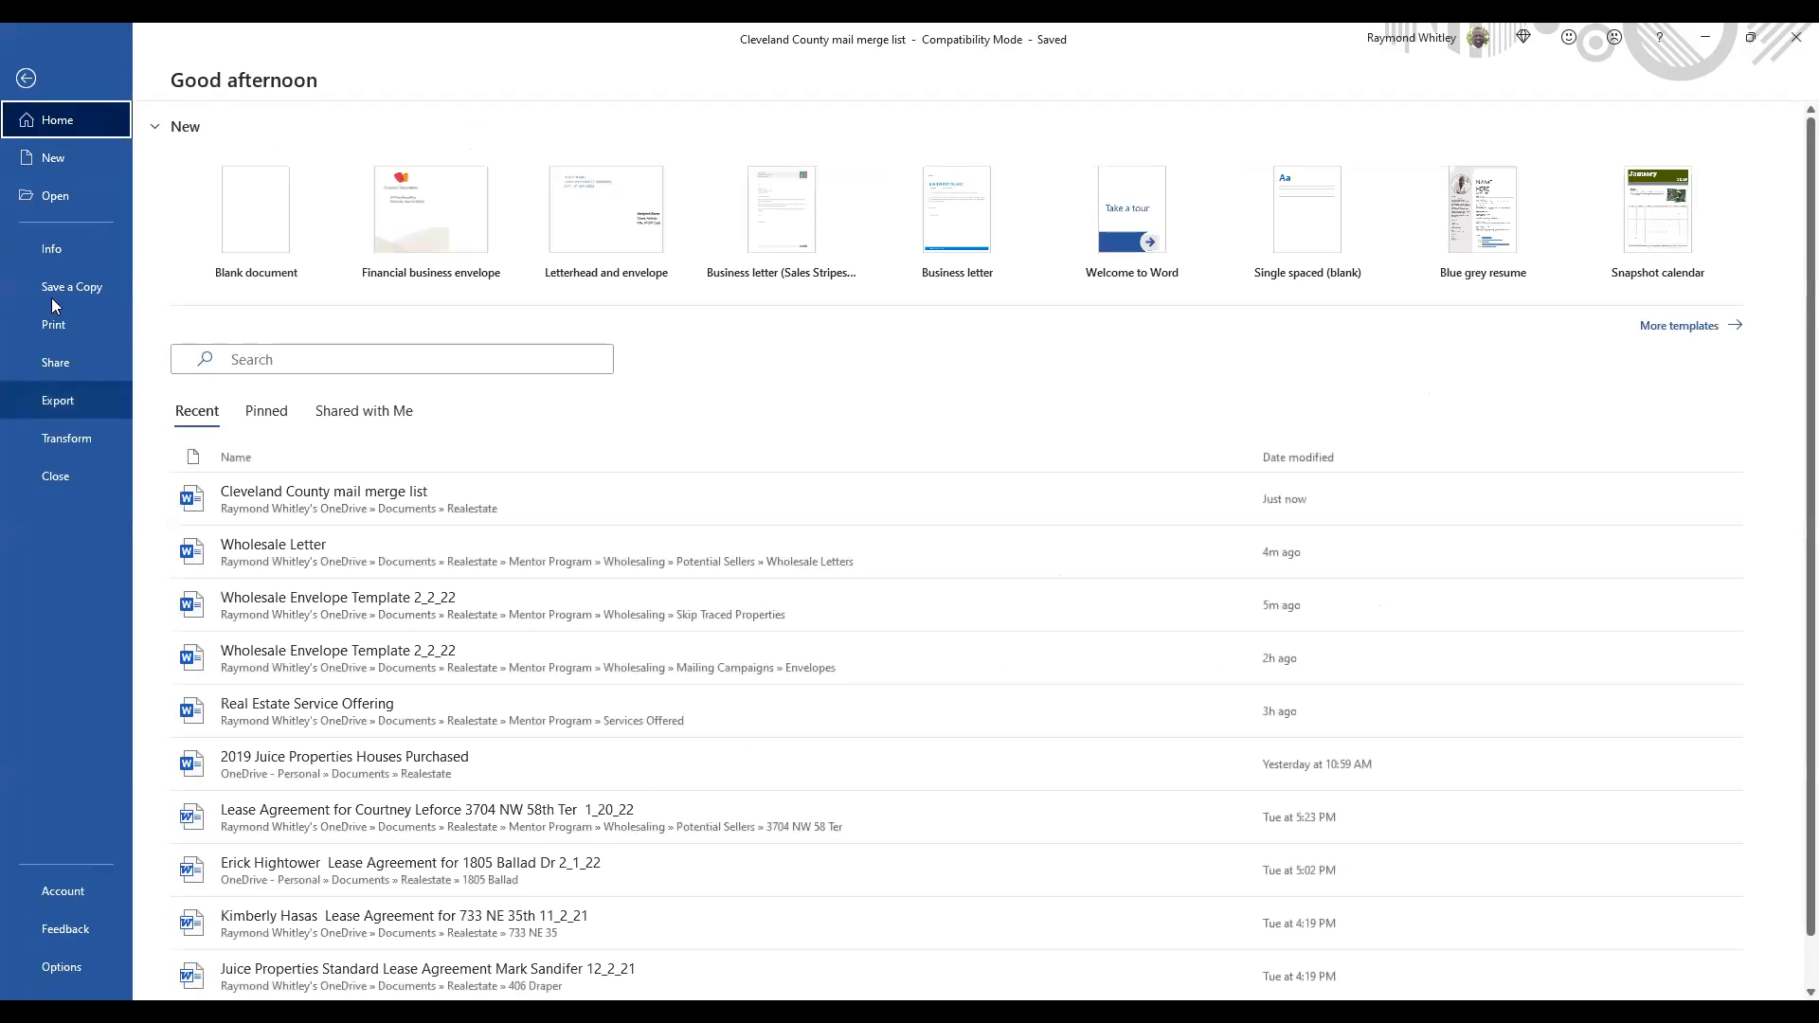
pyautogui.click(48, 327)
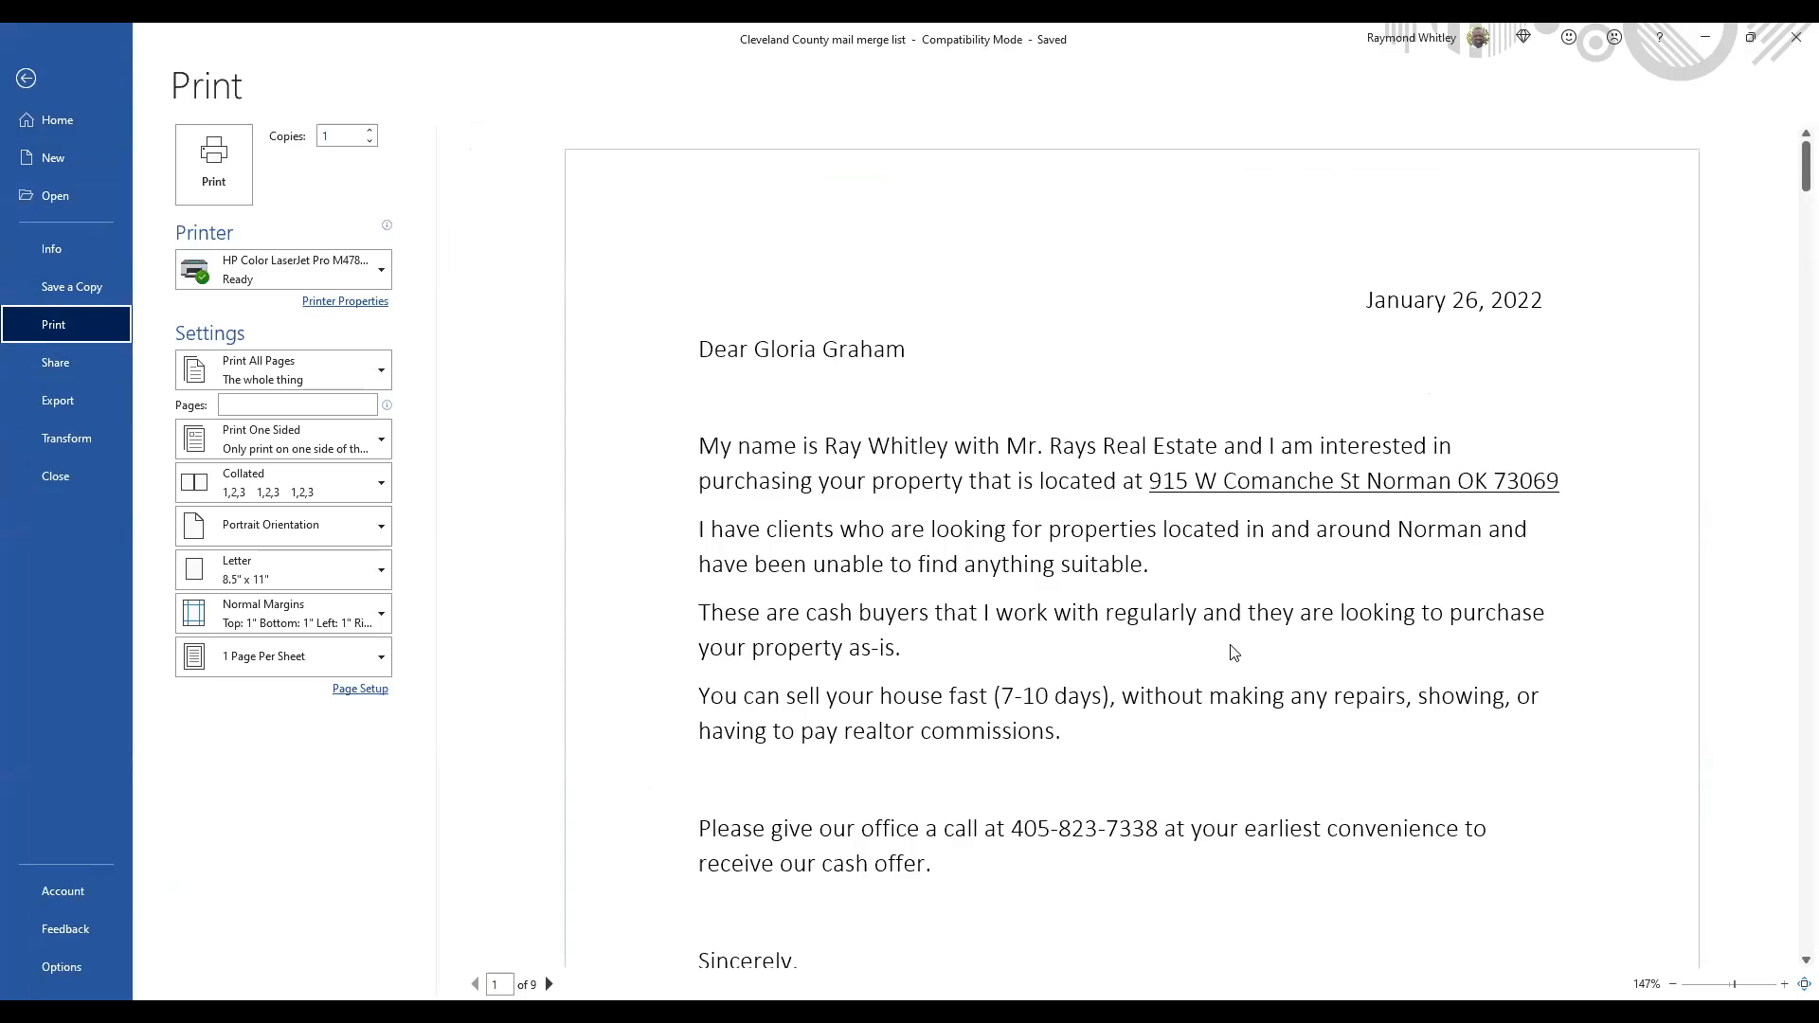
pyautogui.click(331, 379)
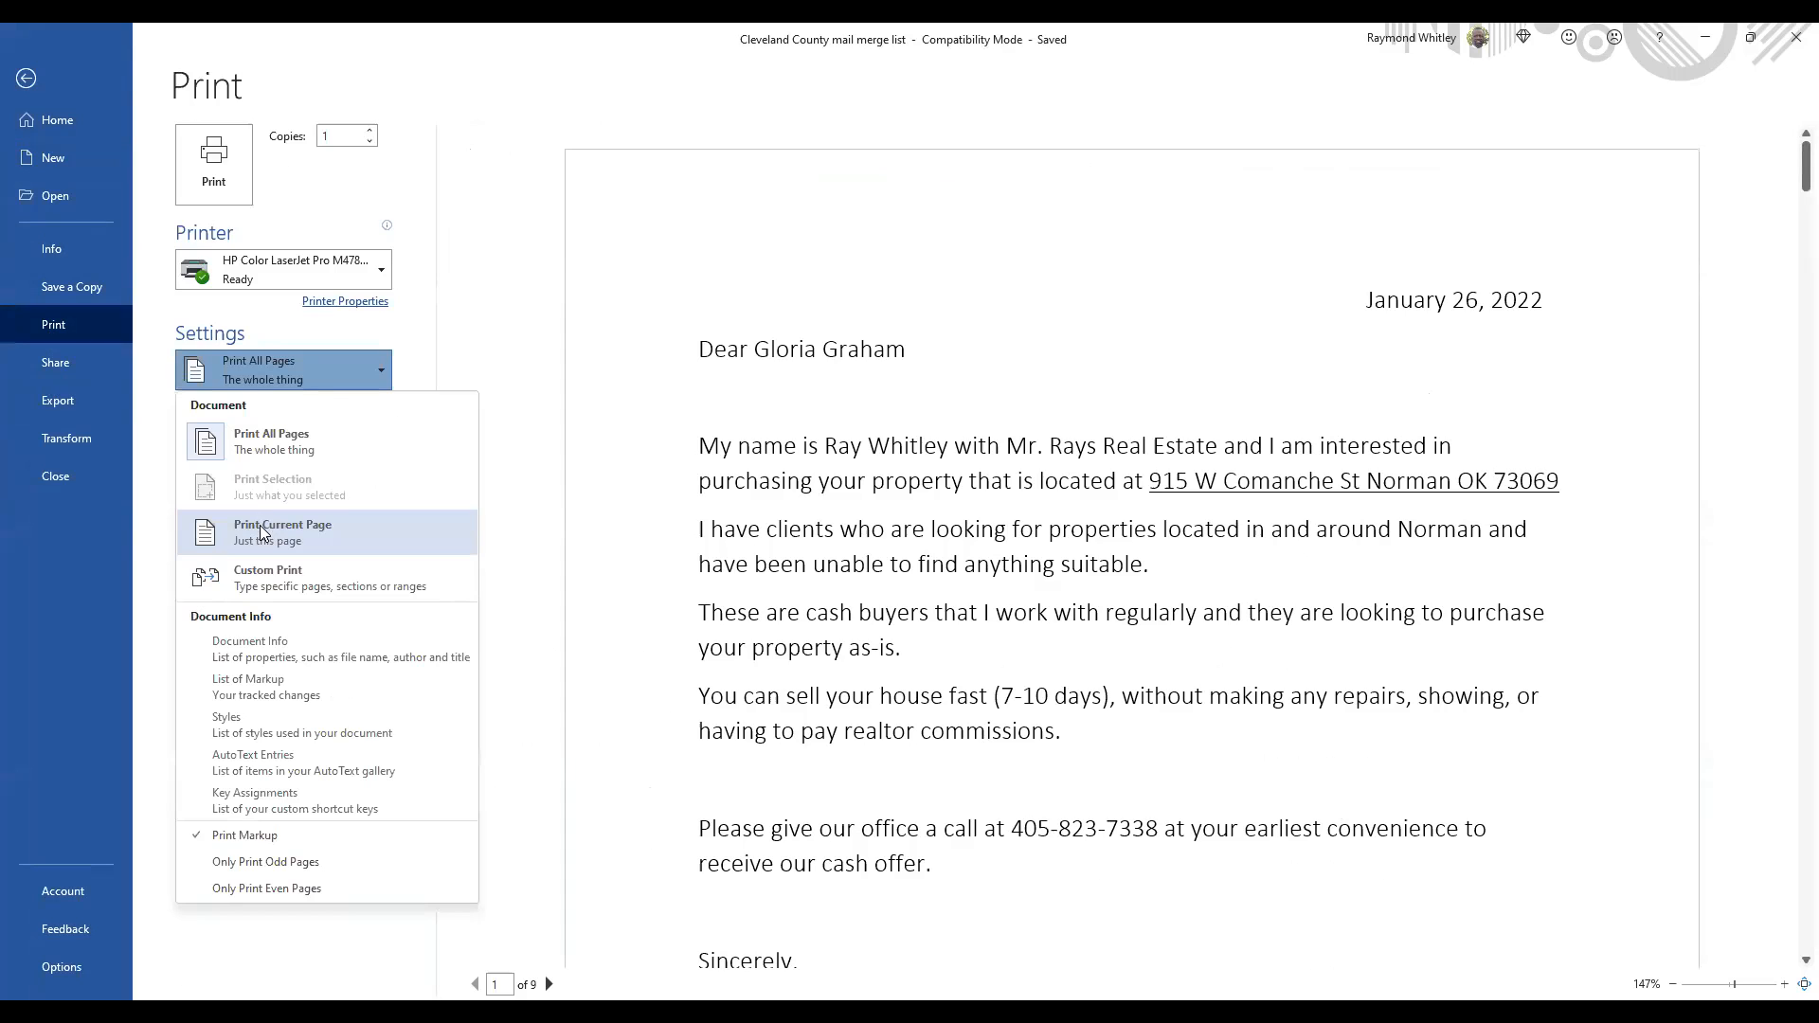
pyautogui.click(263, 532)
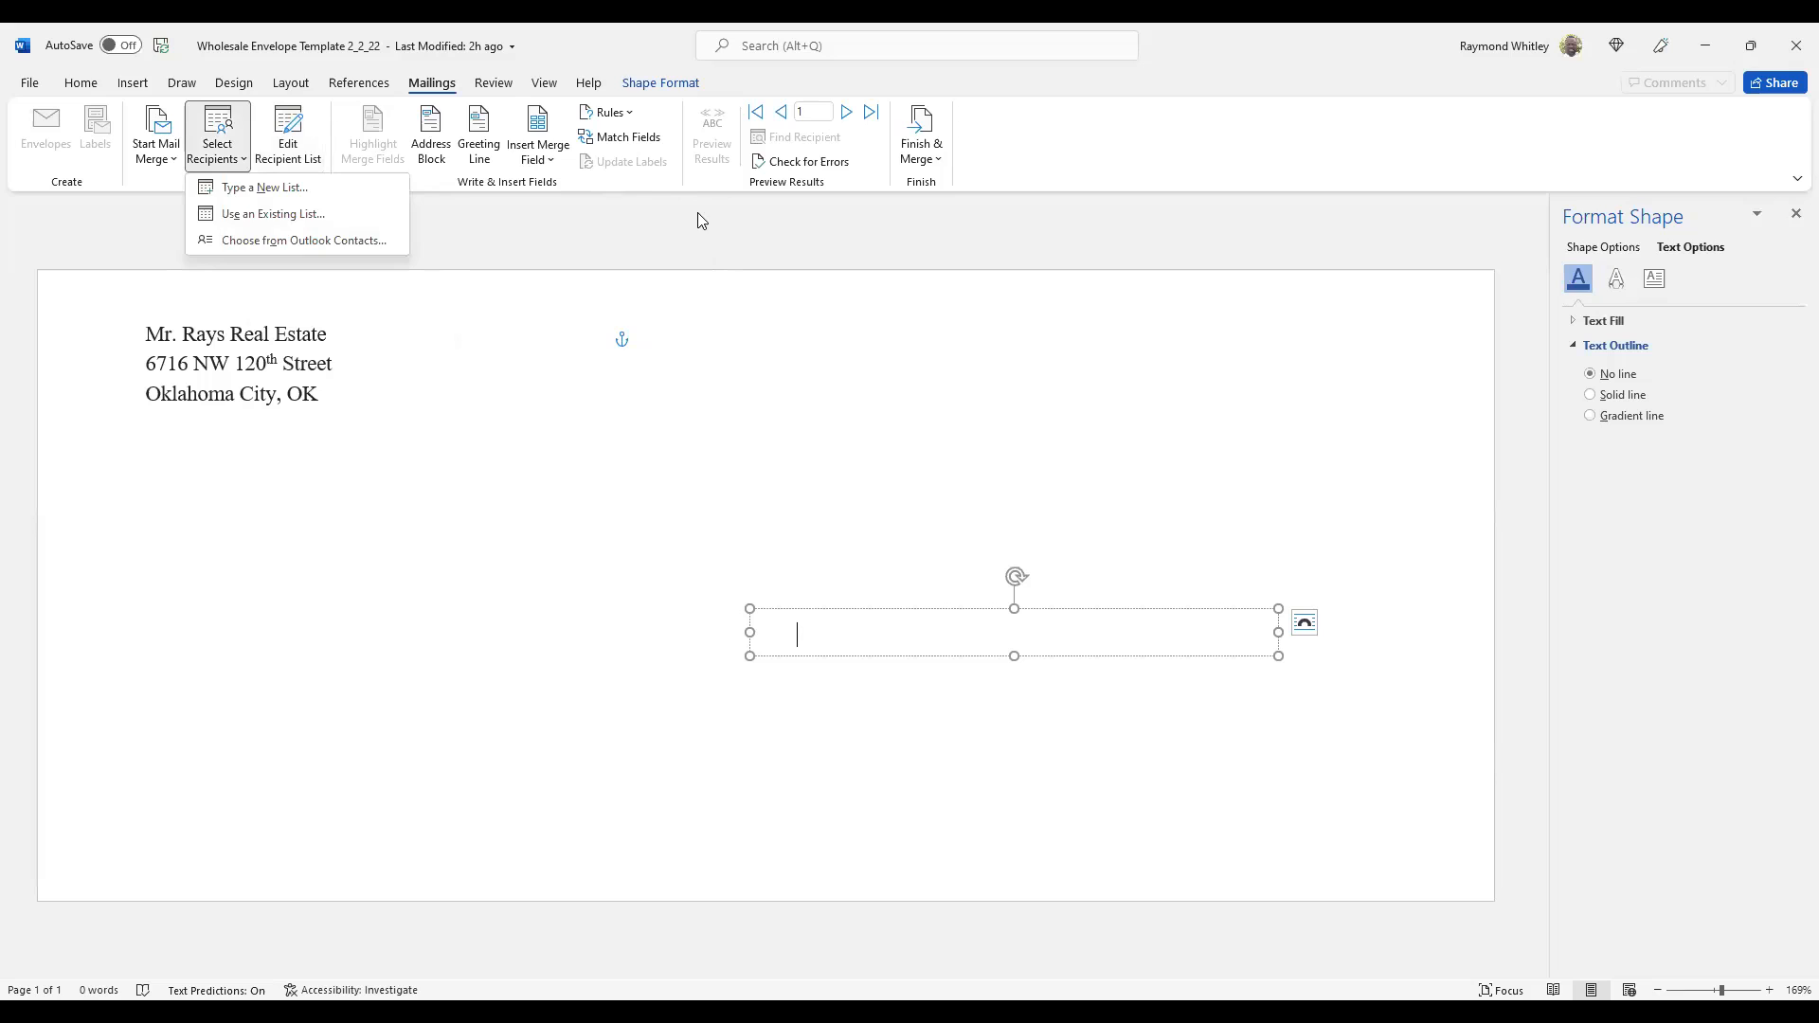
# - In Wholesale Envelope Template 2_2_22, insert the Mailing Care of Name merge field in the recipient text box and start a second line
pyautogui.click(698, 215)
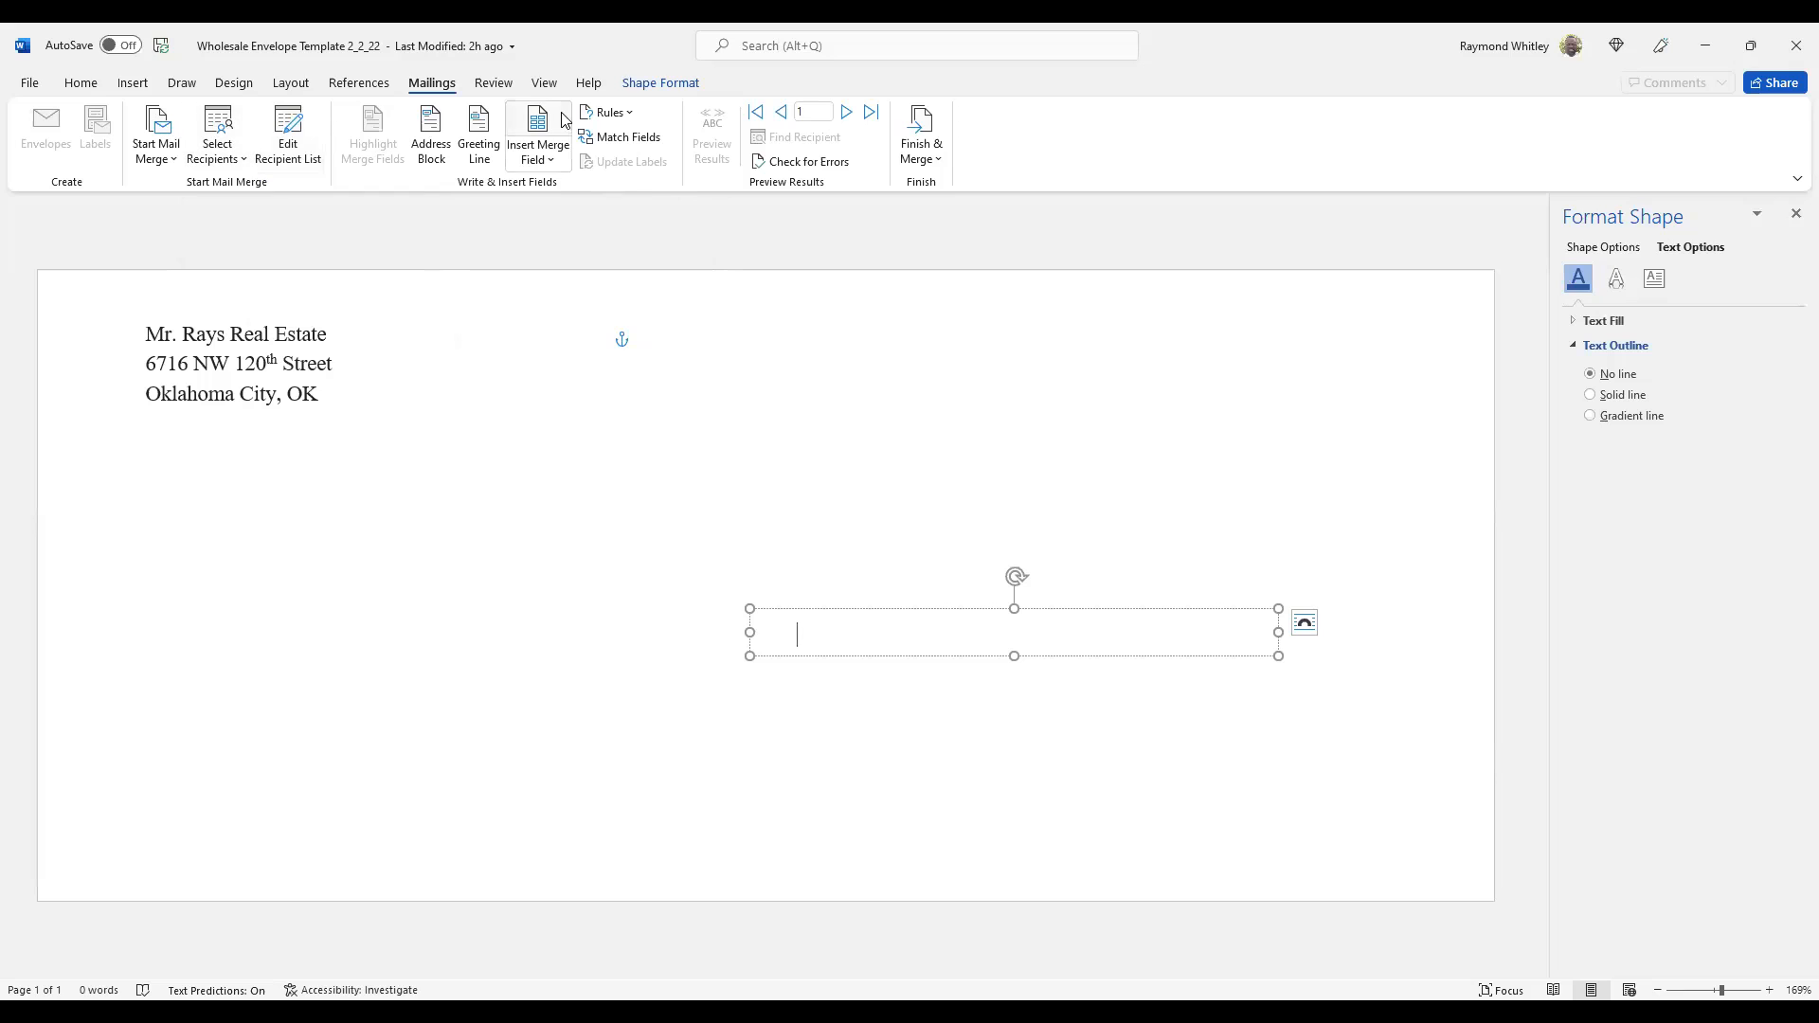
pyautogui.click(561, 119)
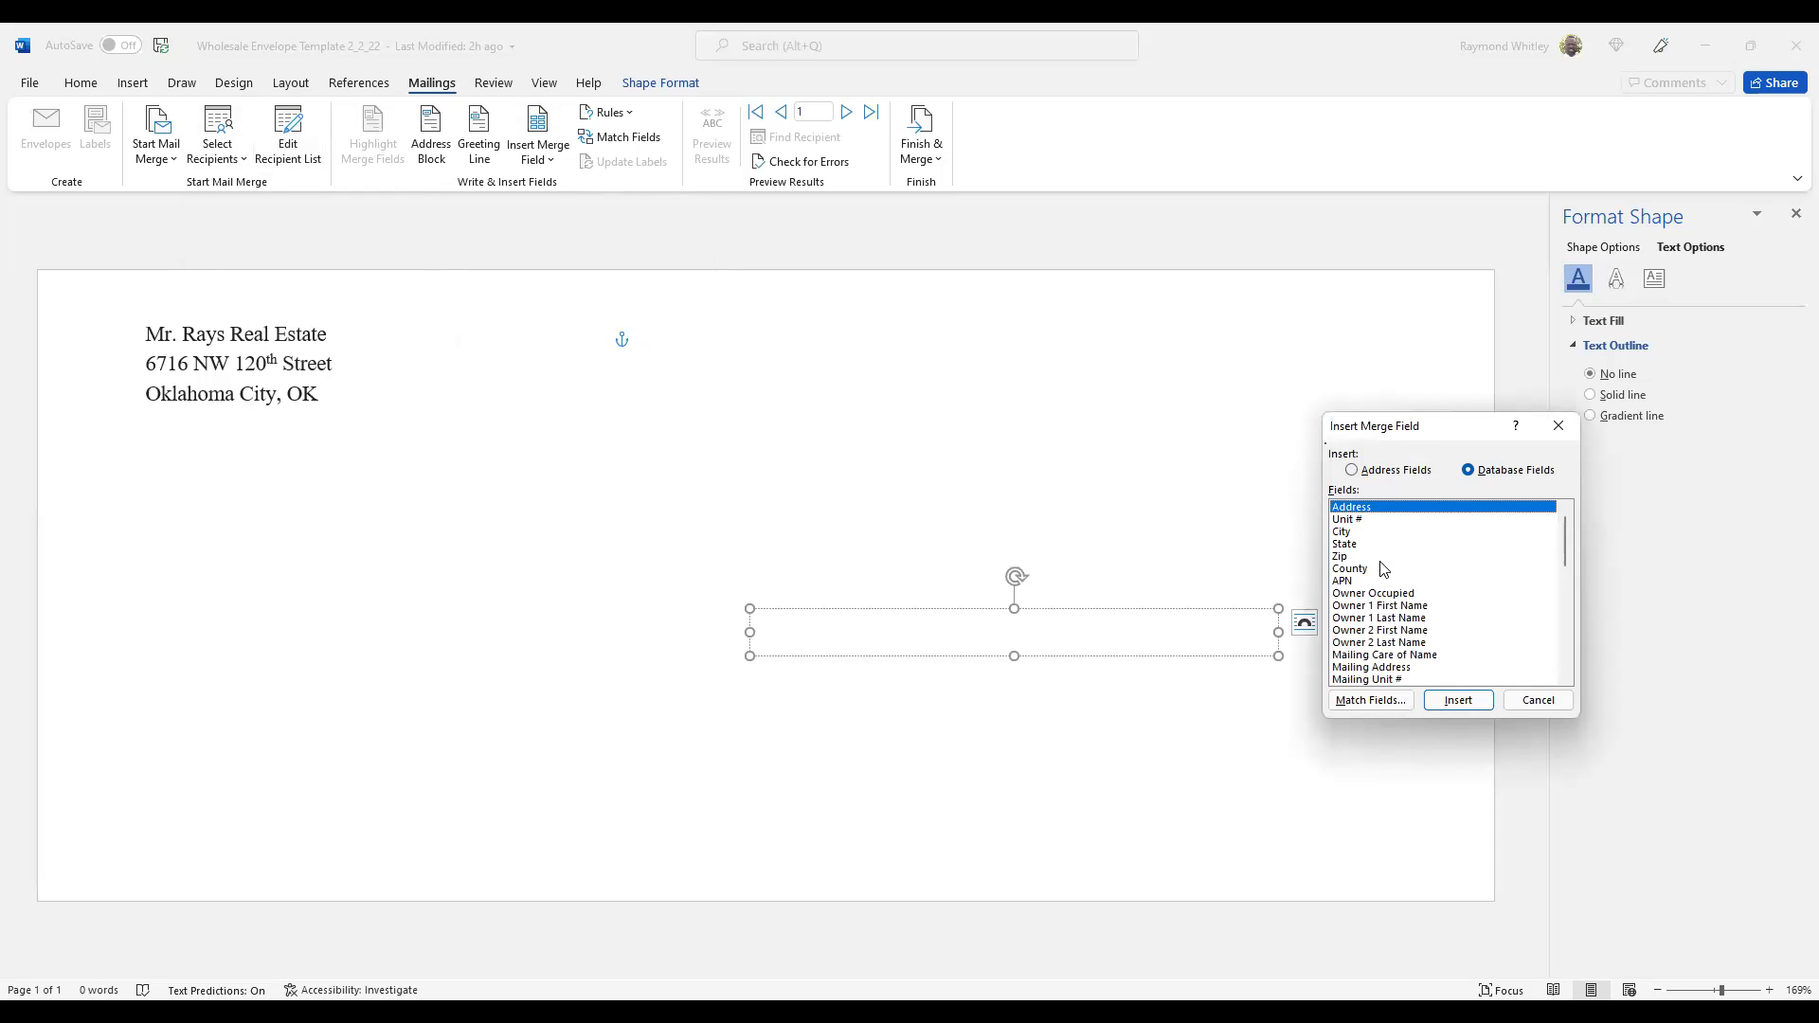
pyautogui.scroll(-4, 1438, 584)
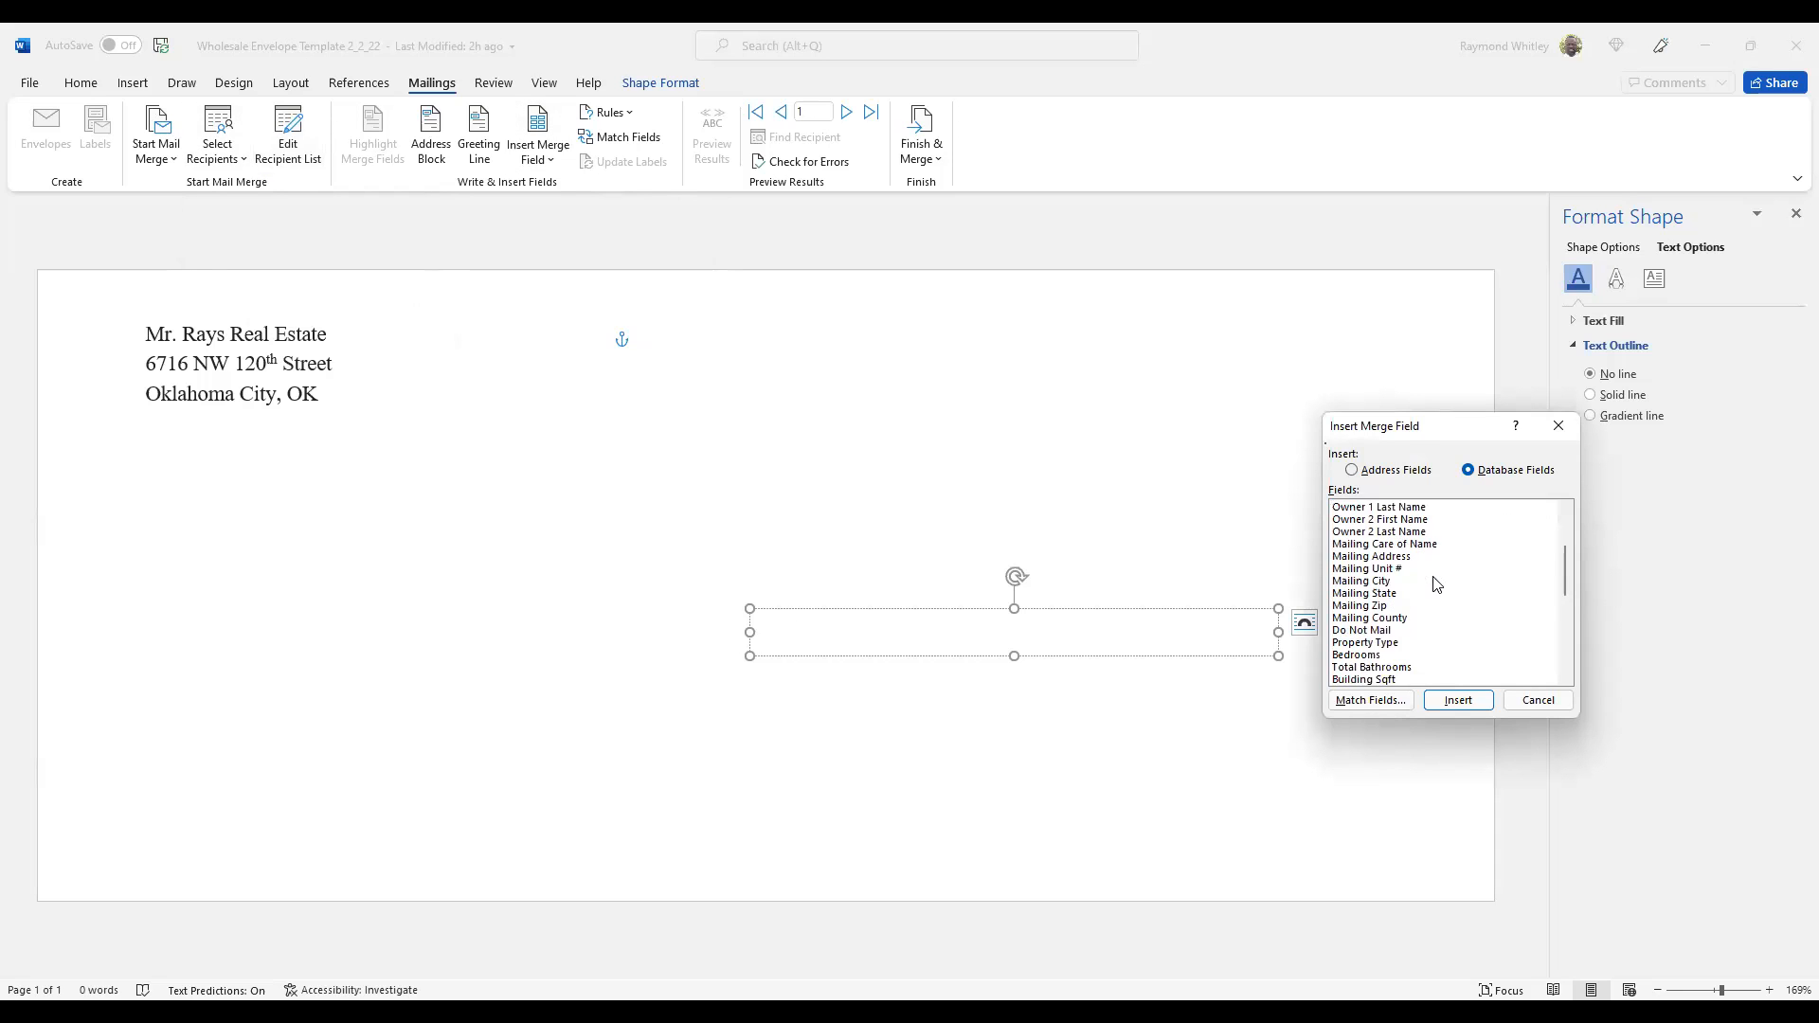
pyautogui.scroll(4, 1438, 584)
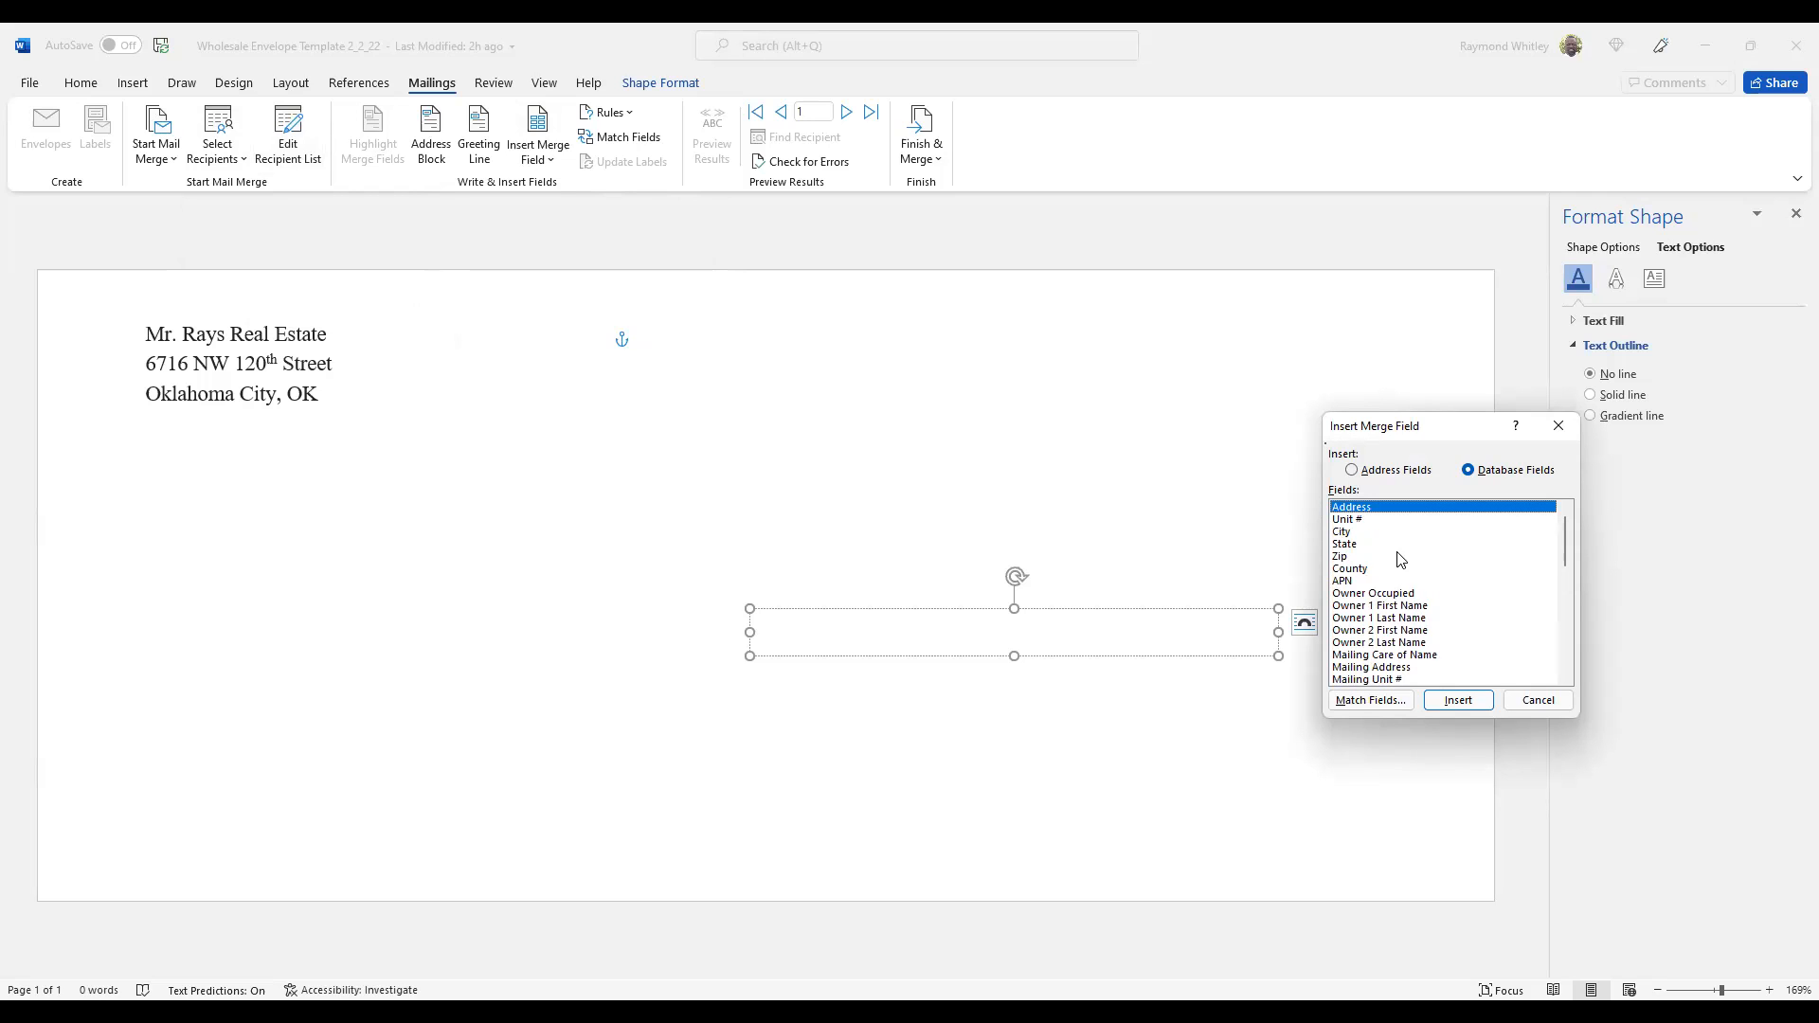
pyautogui.scroll(-1, 1410, 627)
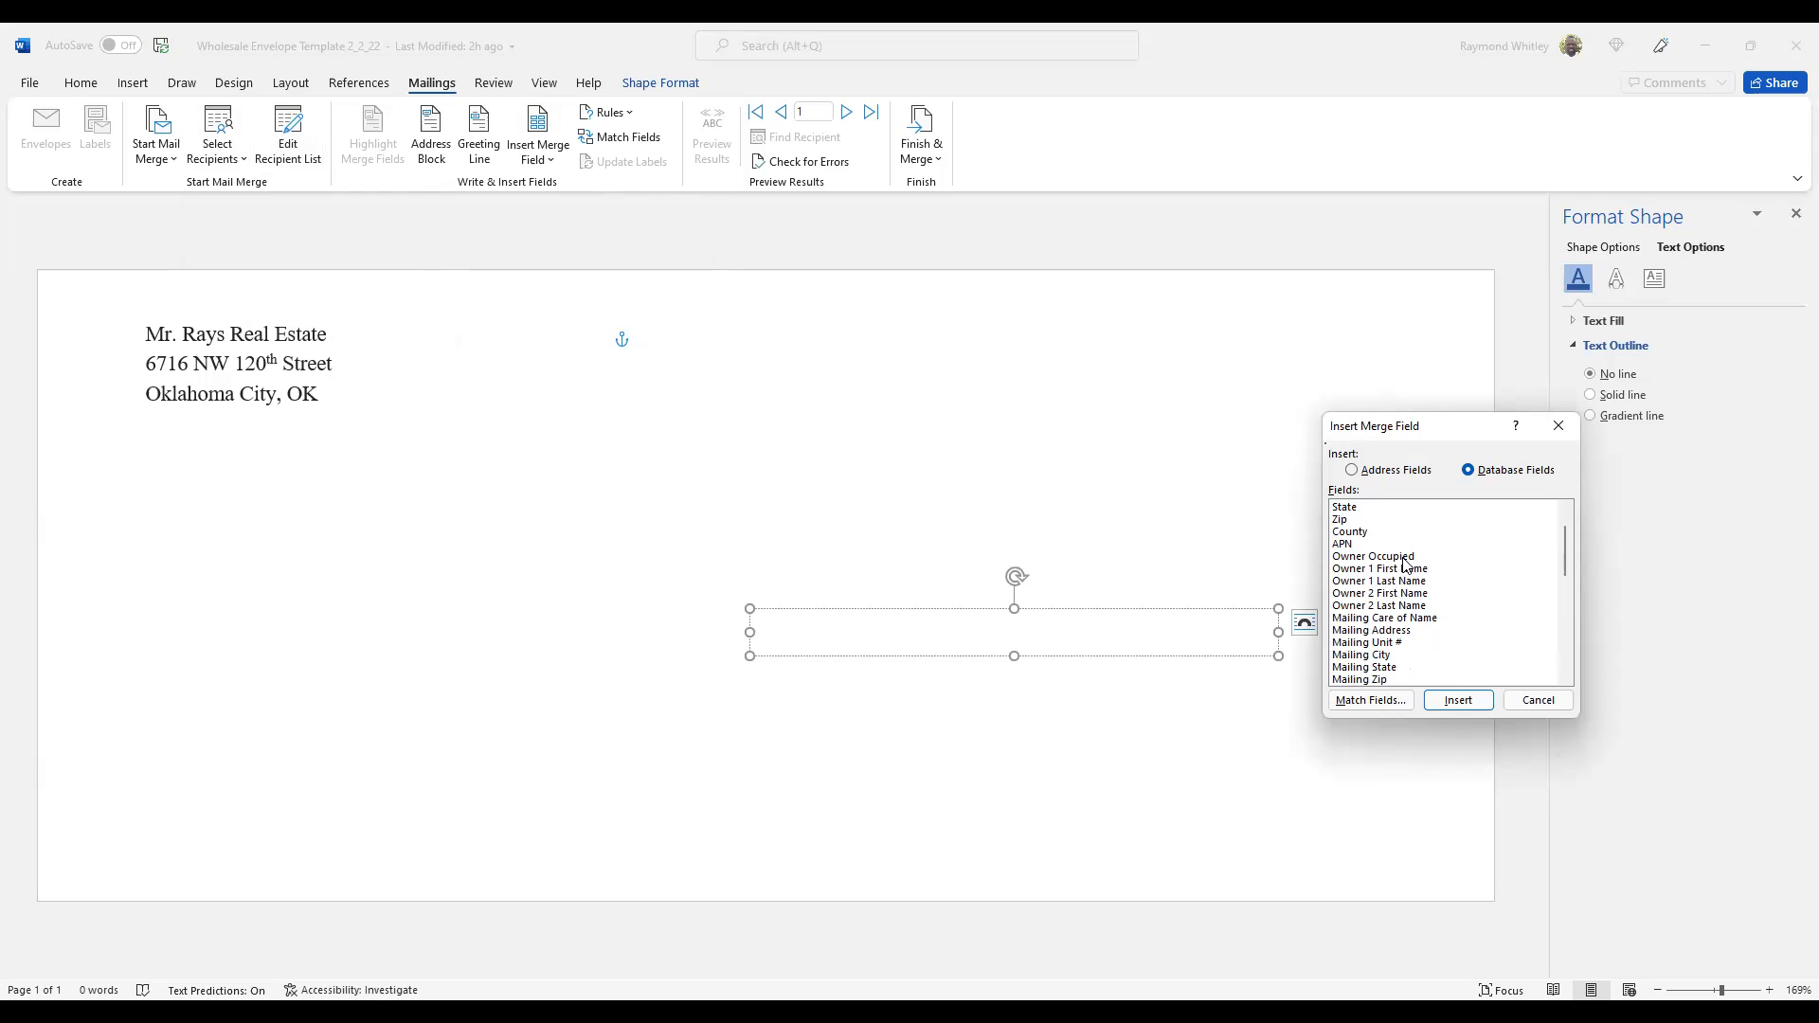
pyautogui.click(1390, 621)
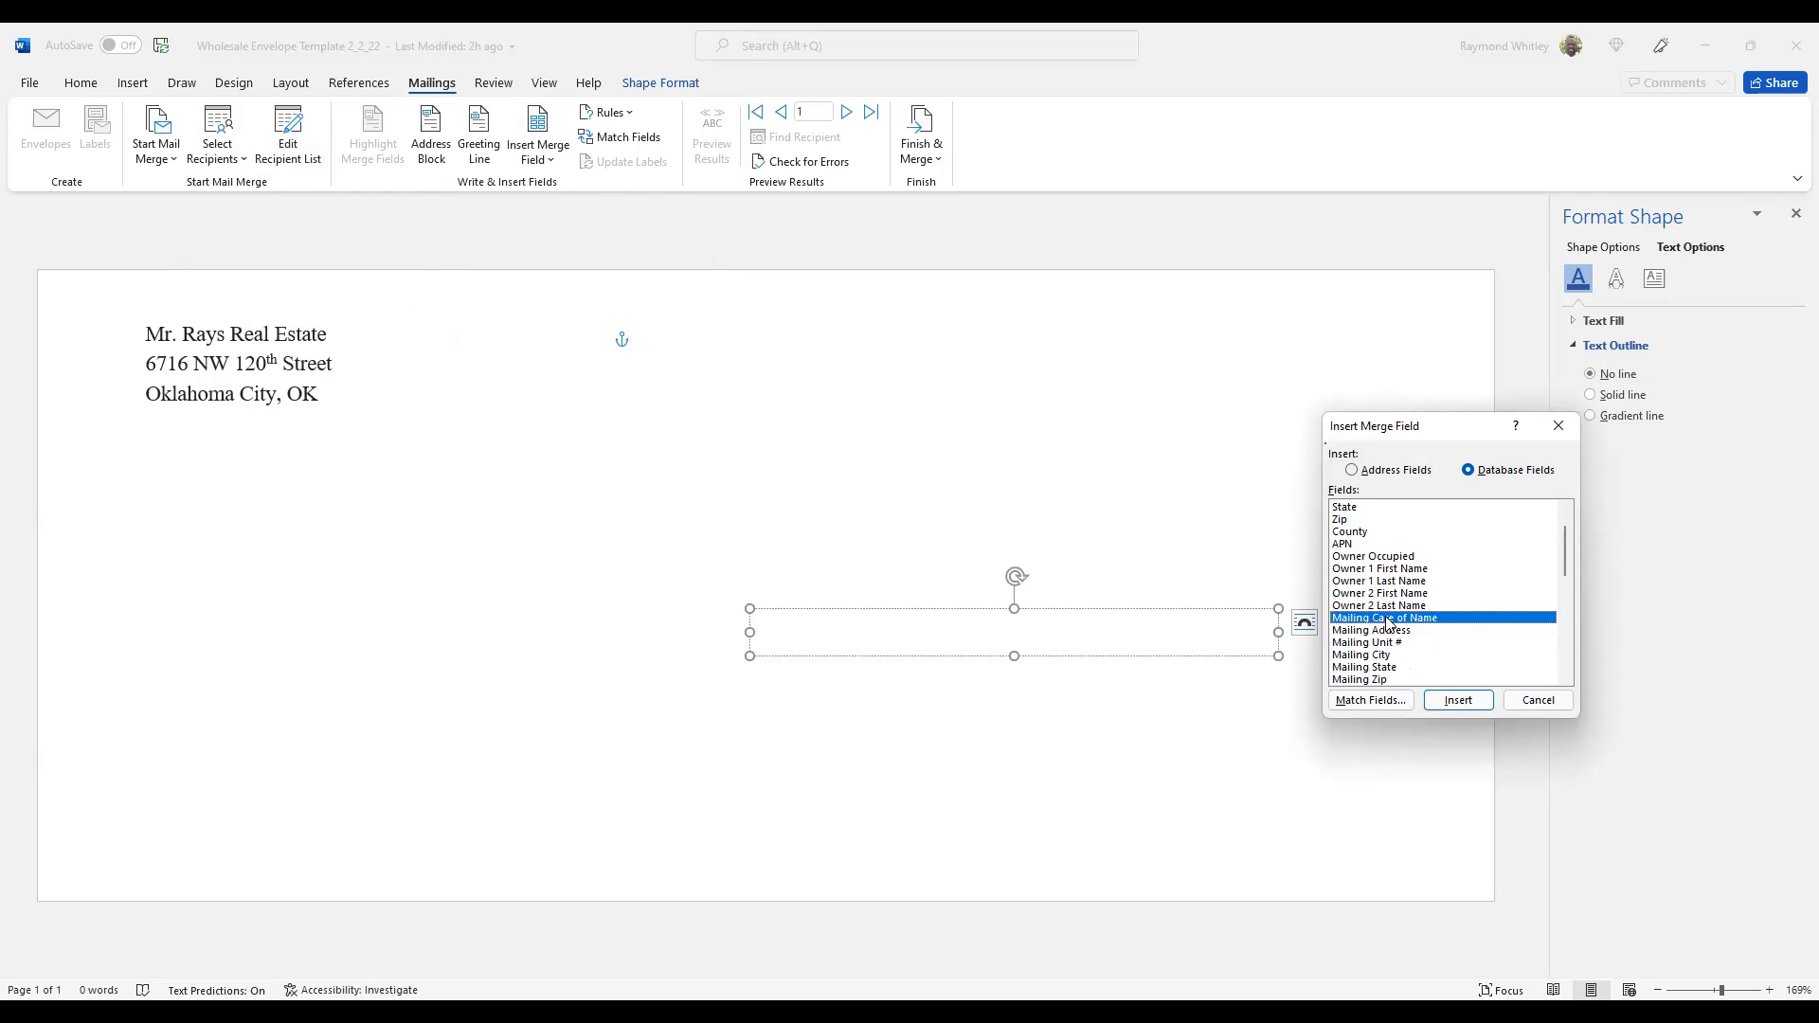
pyautogui.click(1460, 703)
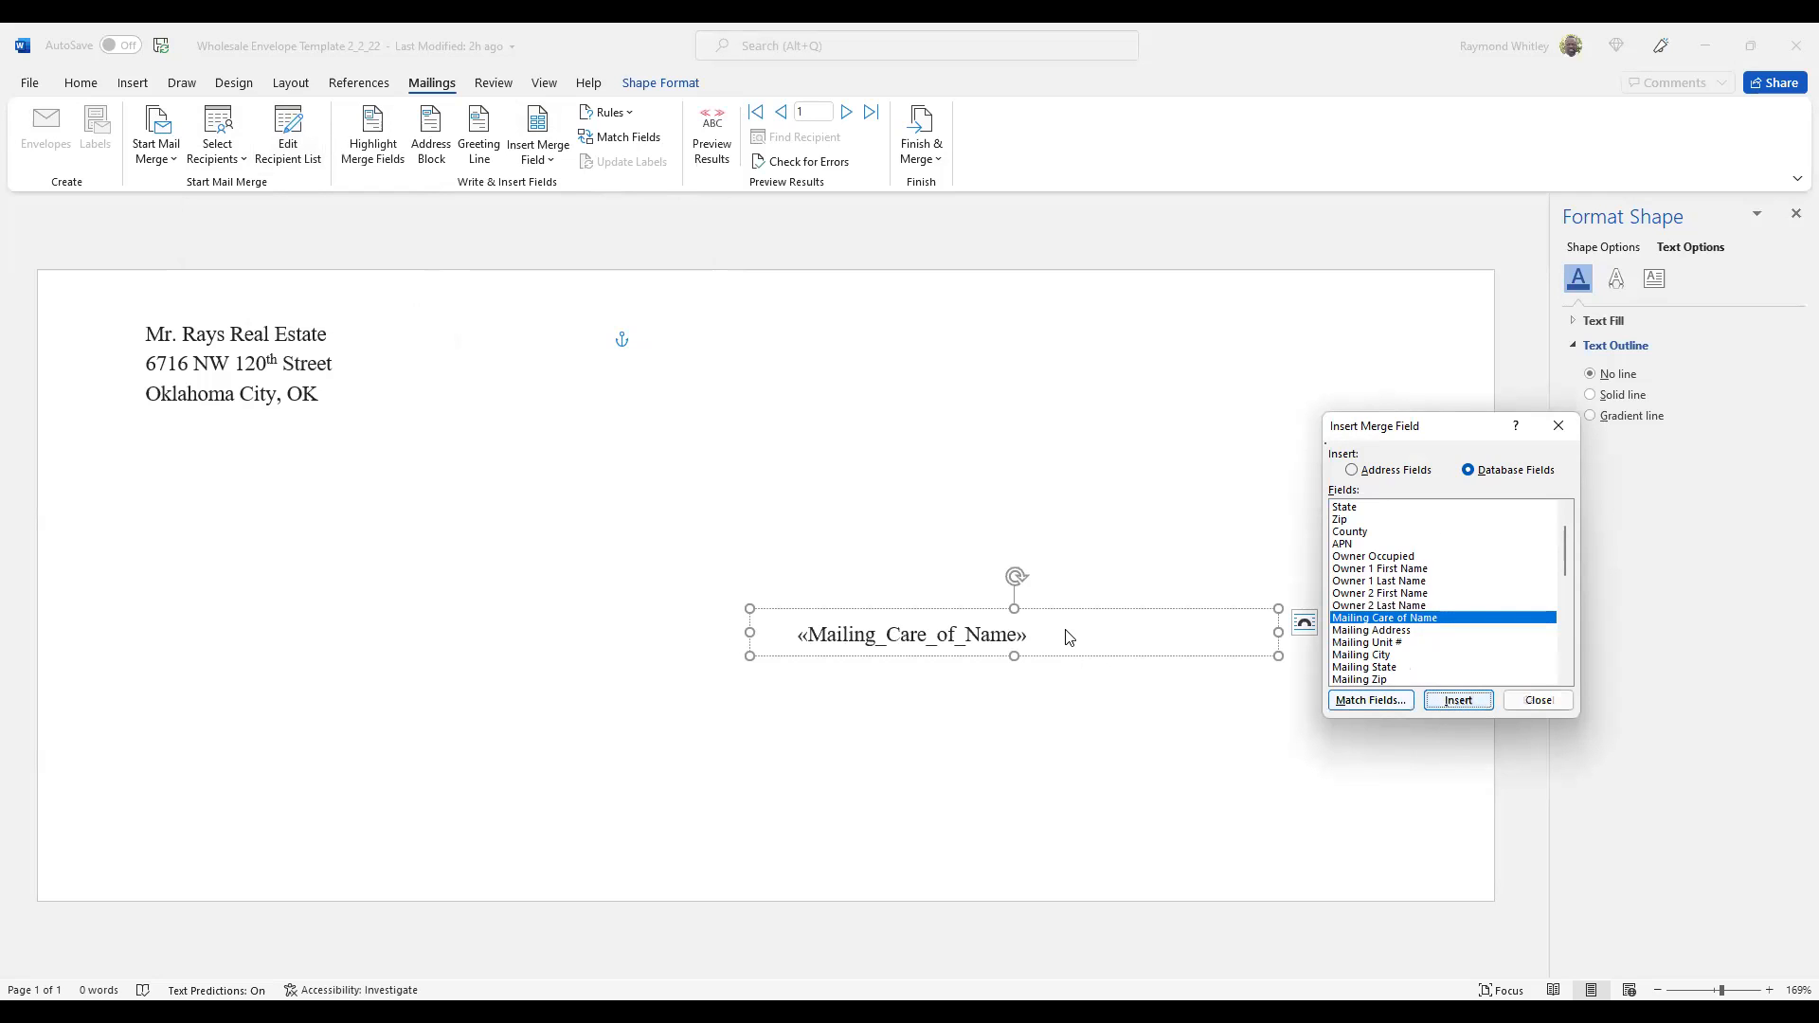
pyautogui.click(1524, 703)
pyautogui.press('Return')
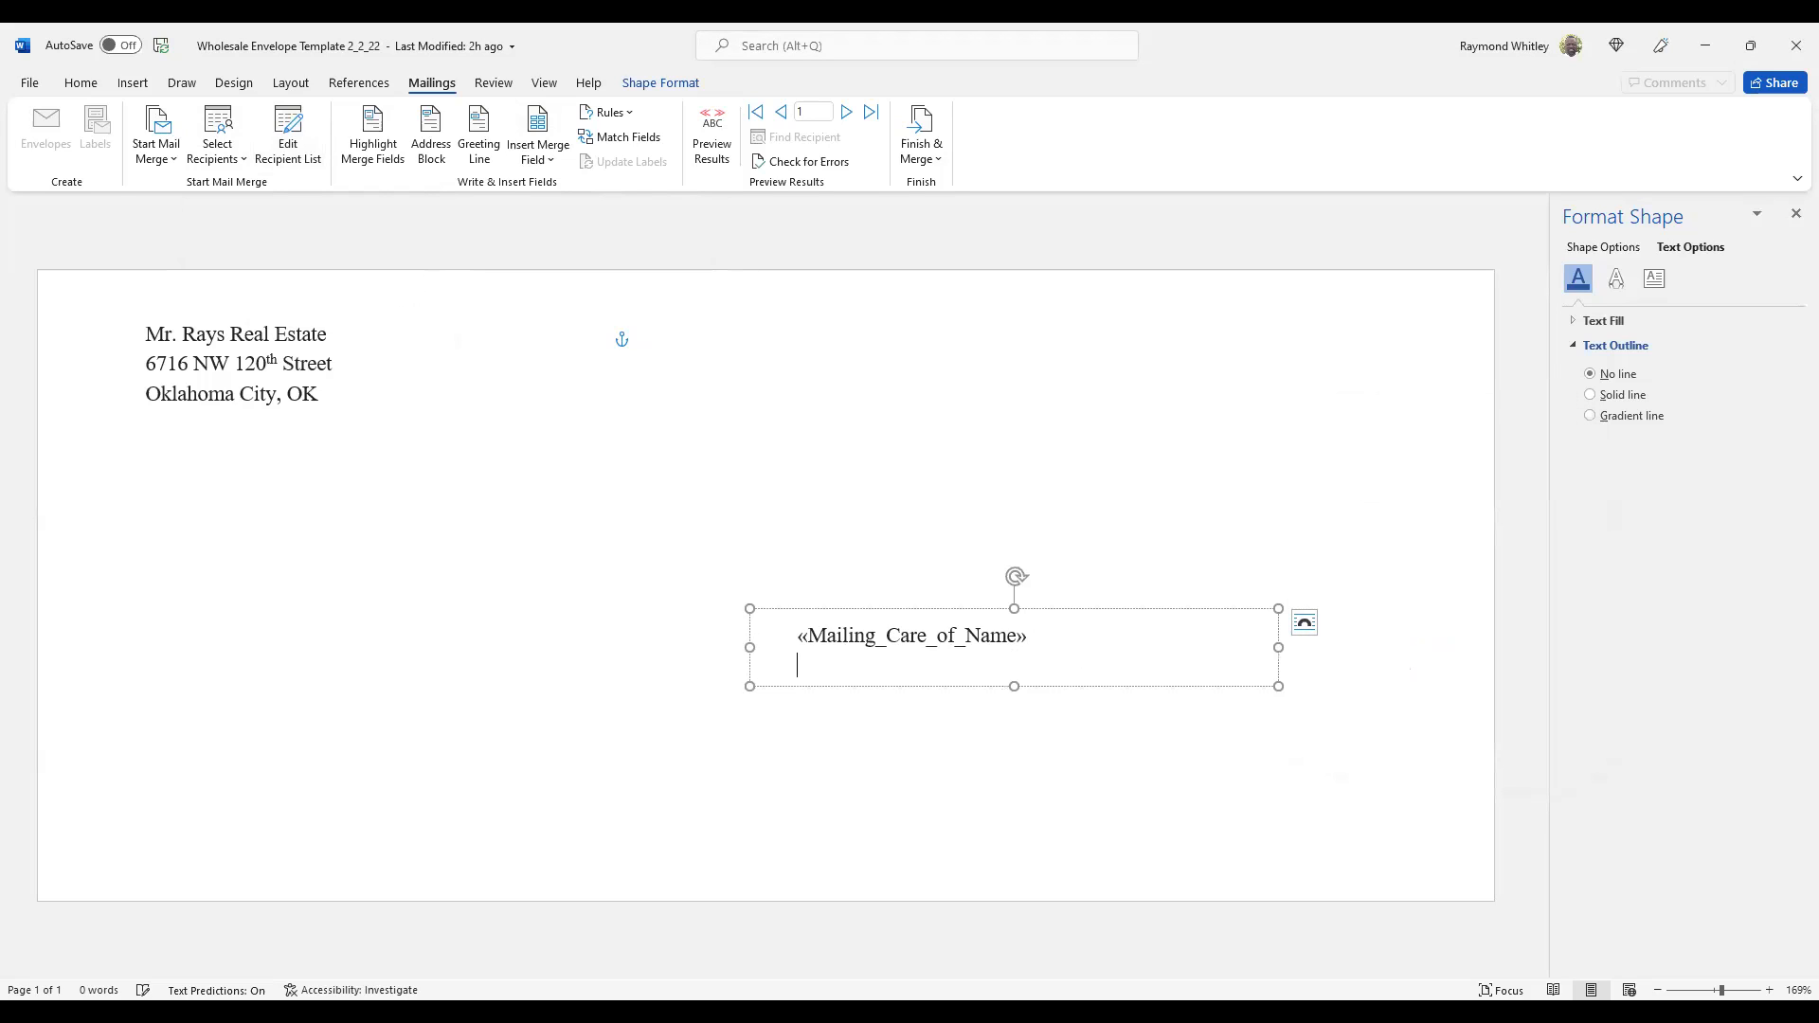
# - Insert the Mailing Address and Mailing Unit # merge fields on the second line of the envelope's recipient text box
pyautogui.click(538, 121)
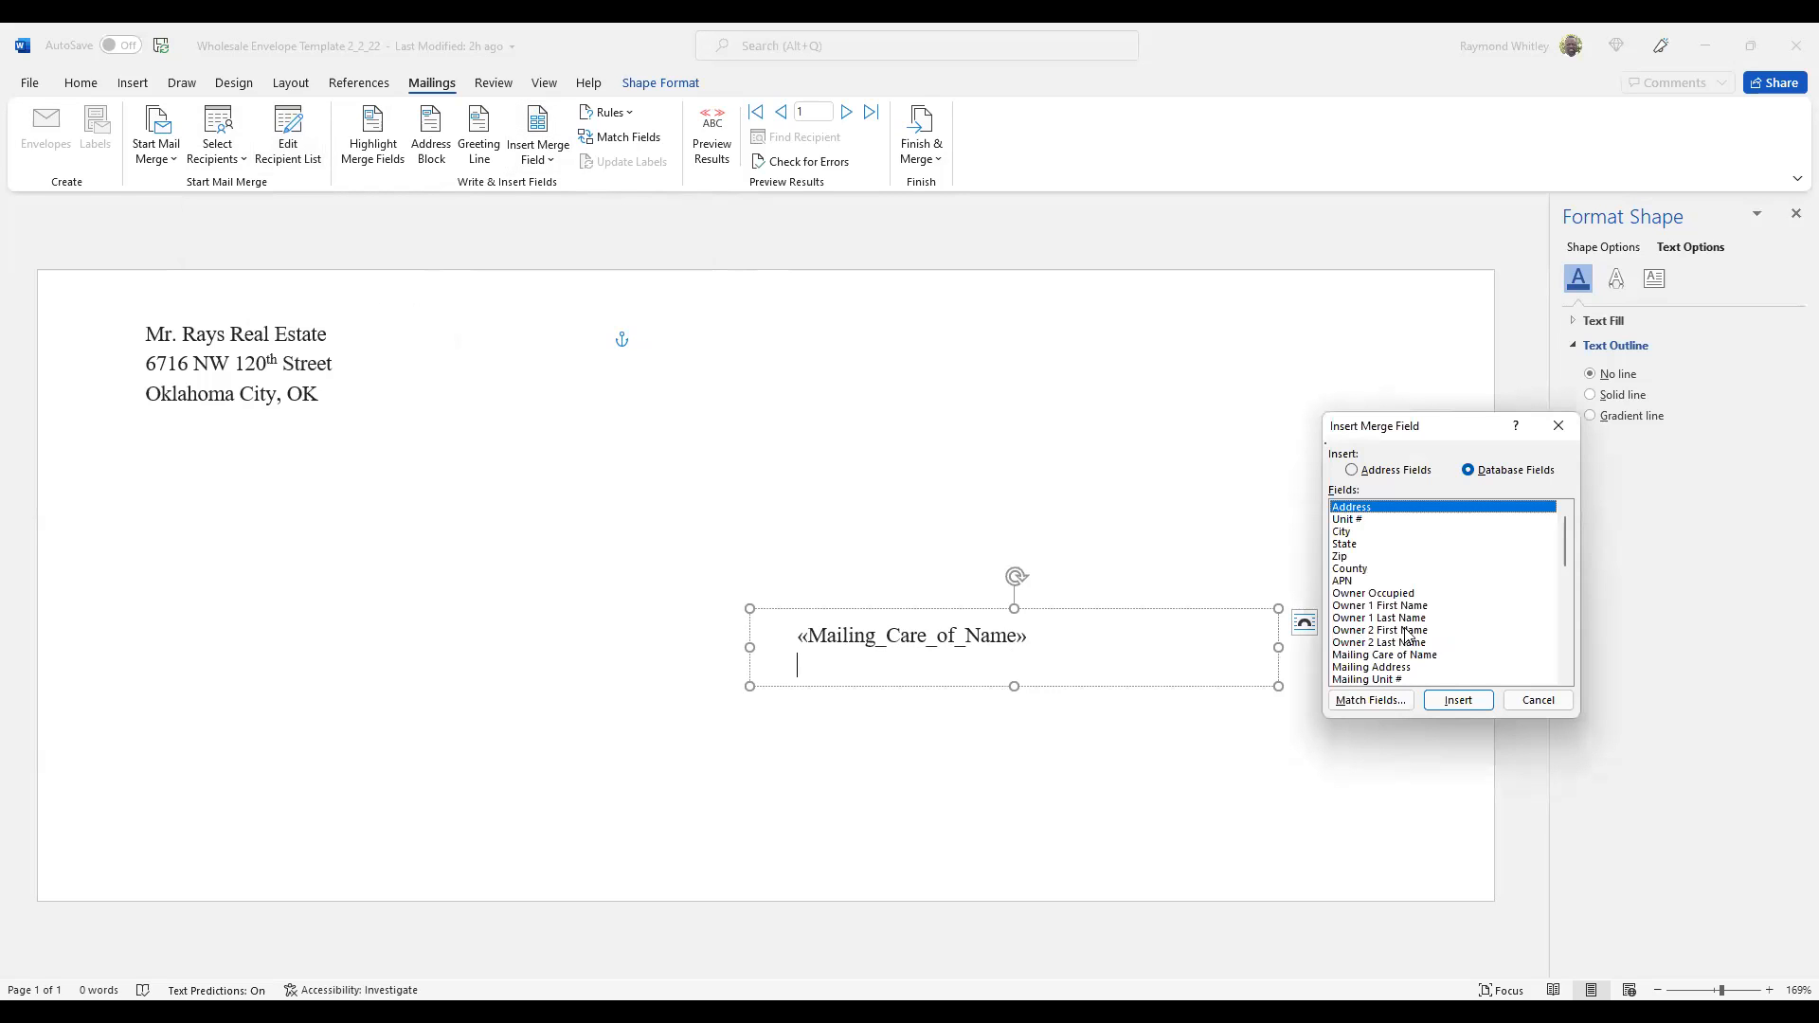
pyautogui.click(1384, 669)
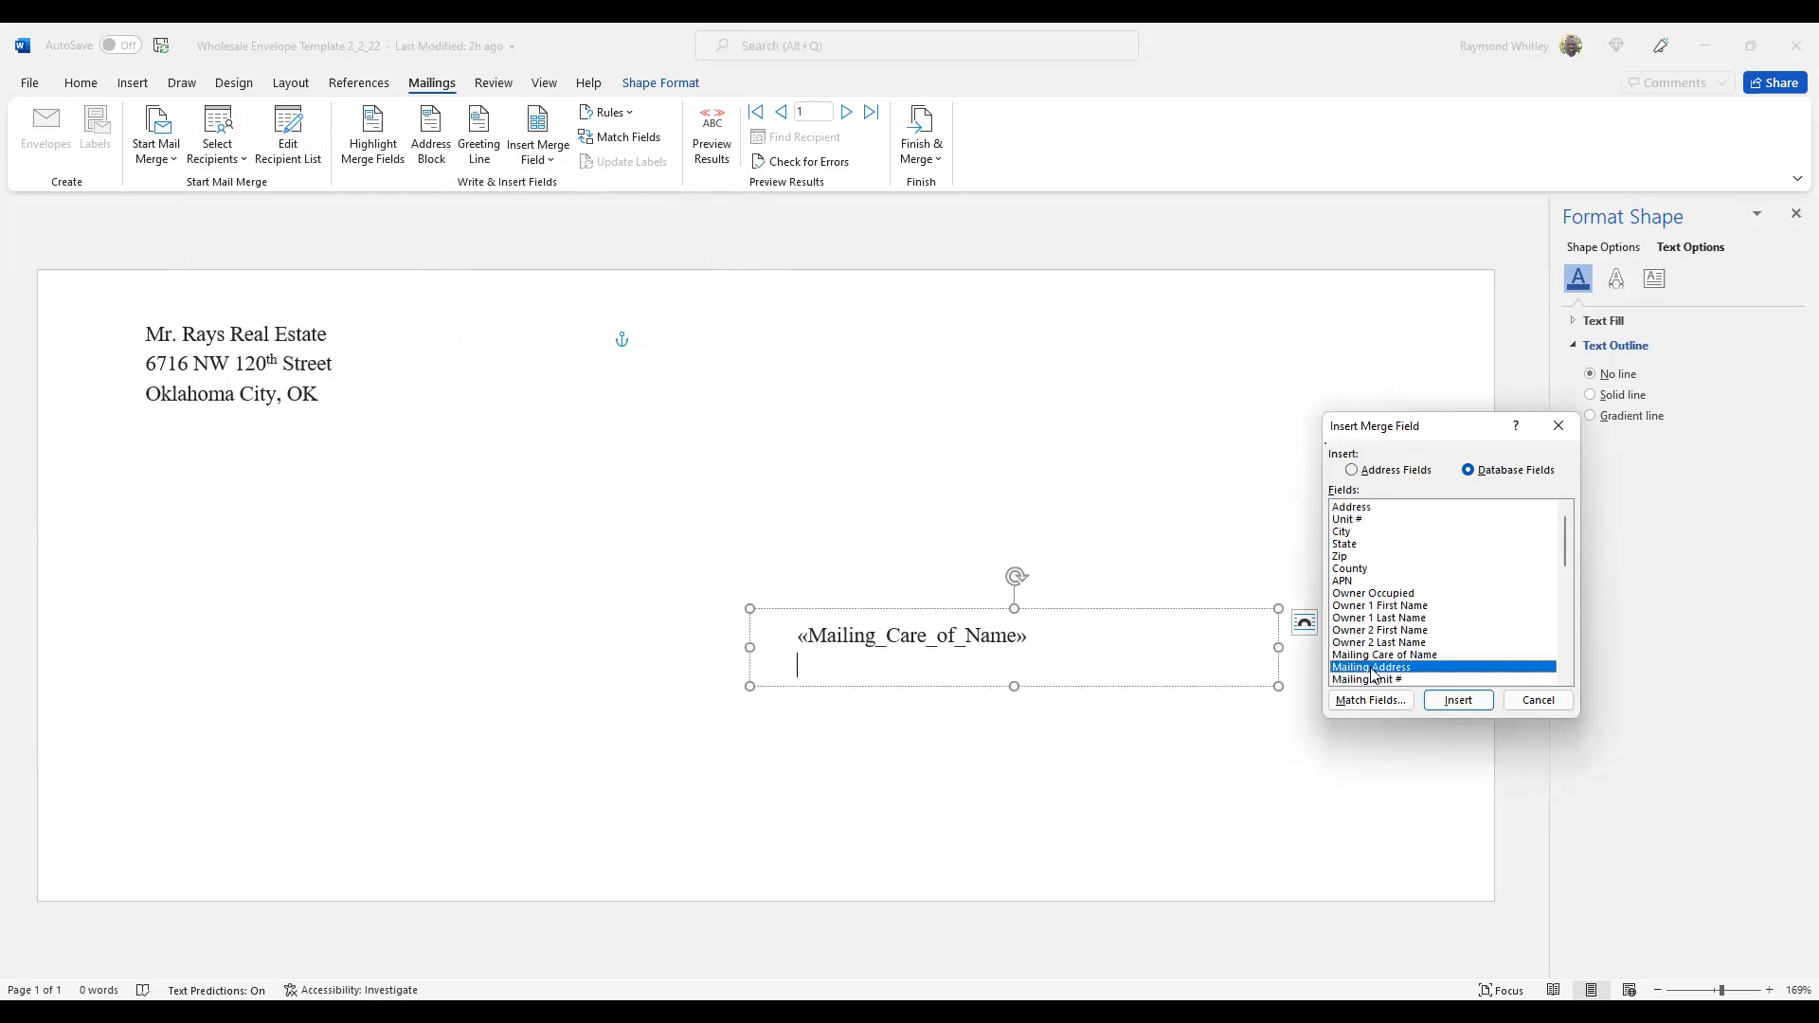
pyautogui.click(1458, 701)
pyautogui.moveTo(1561, 557); pyautogui.dragTo(1561, 572)
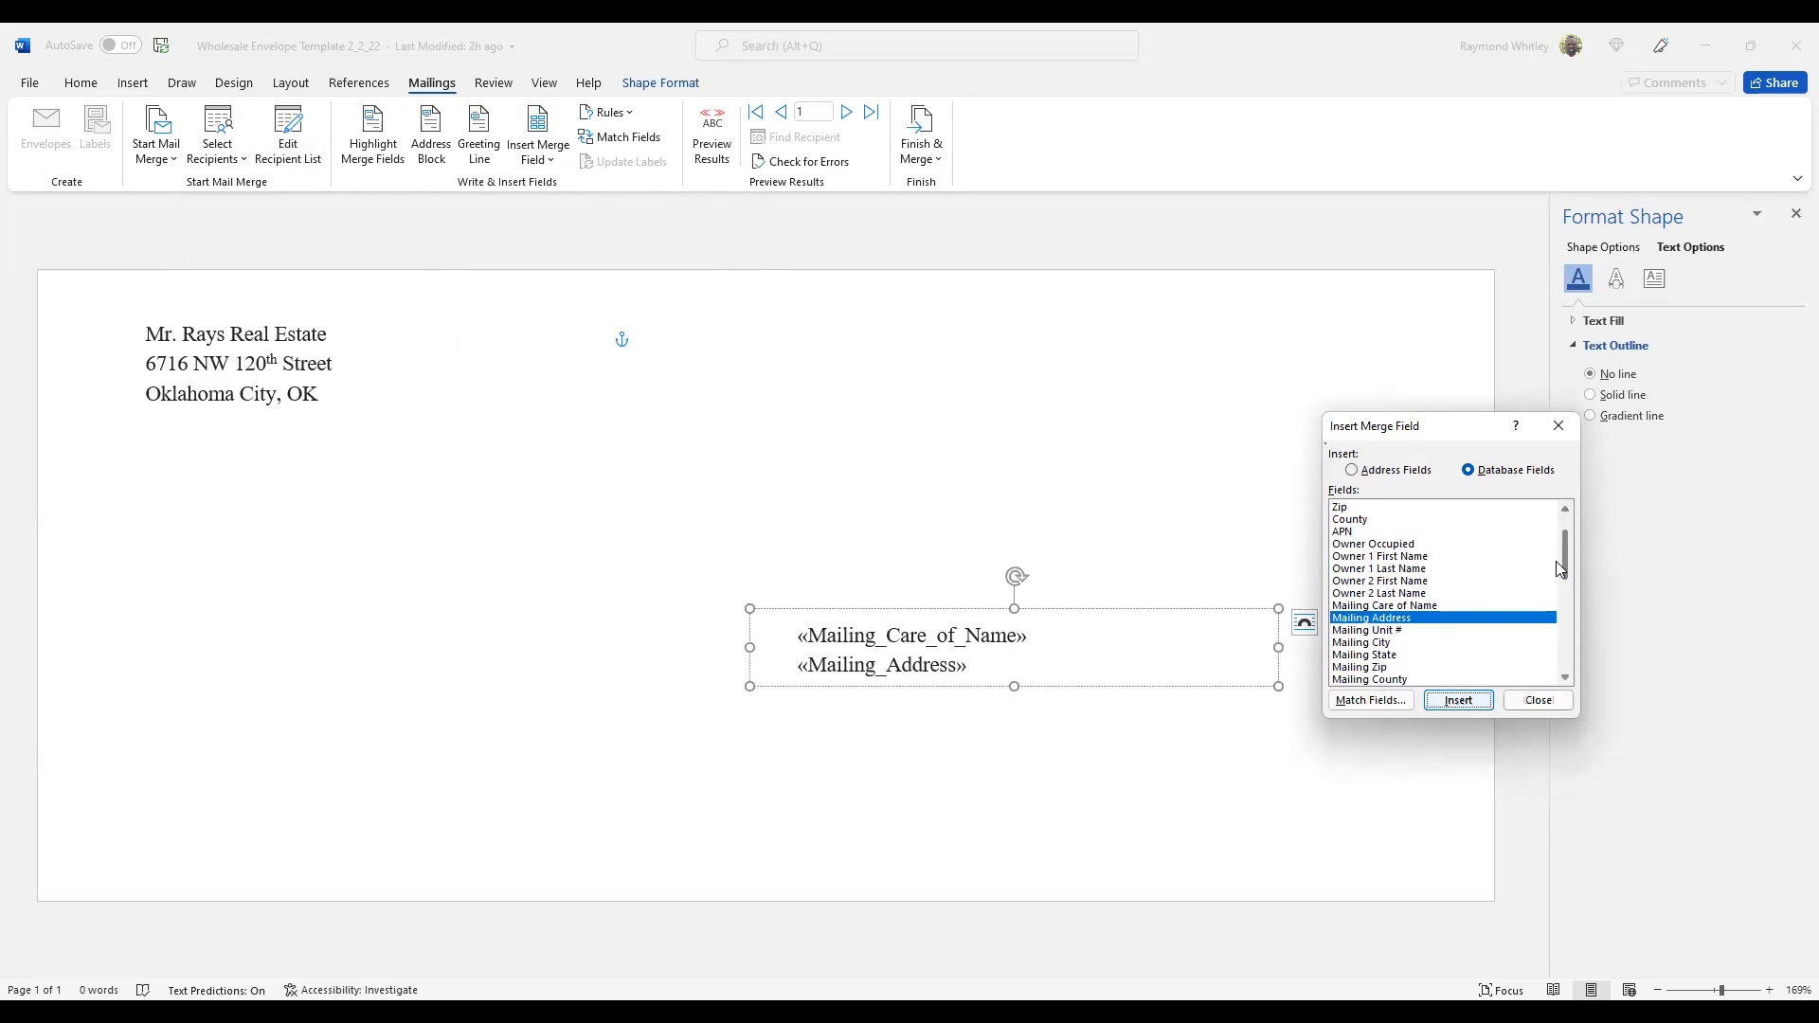
pyautogui.click(1388, 632)
pyautogui.click(1458, 700)
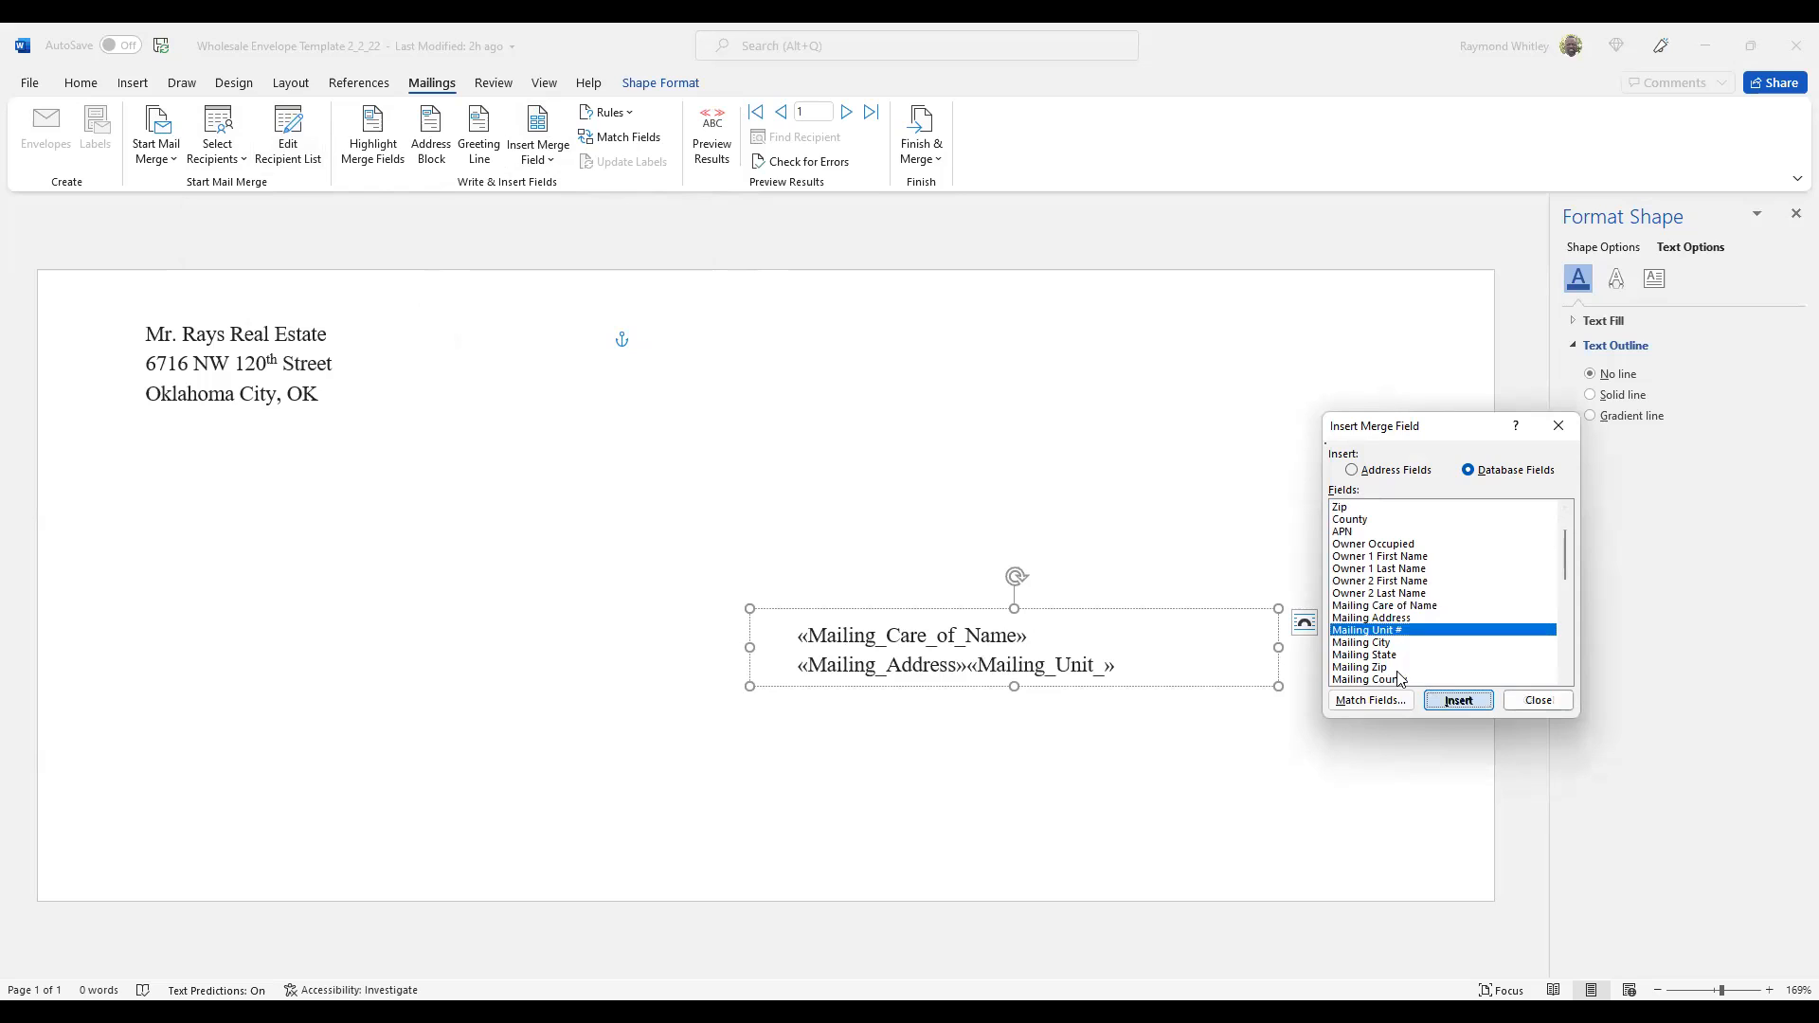
pyautogui.click(1373, 642)
pyautogui.click(1443, 697)
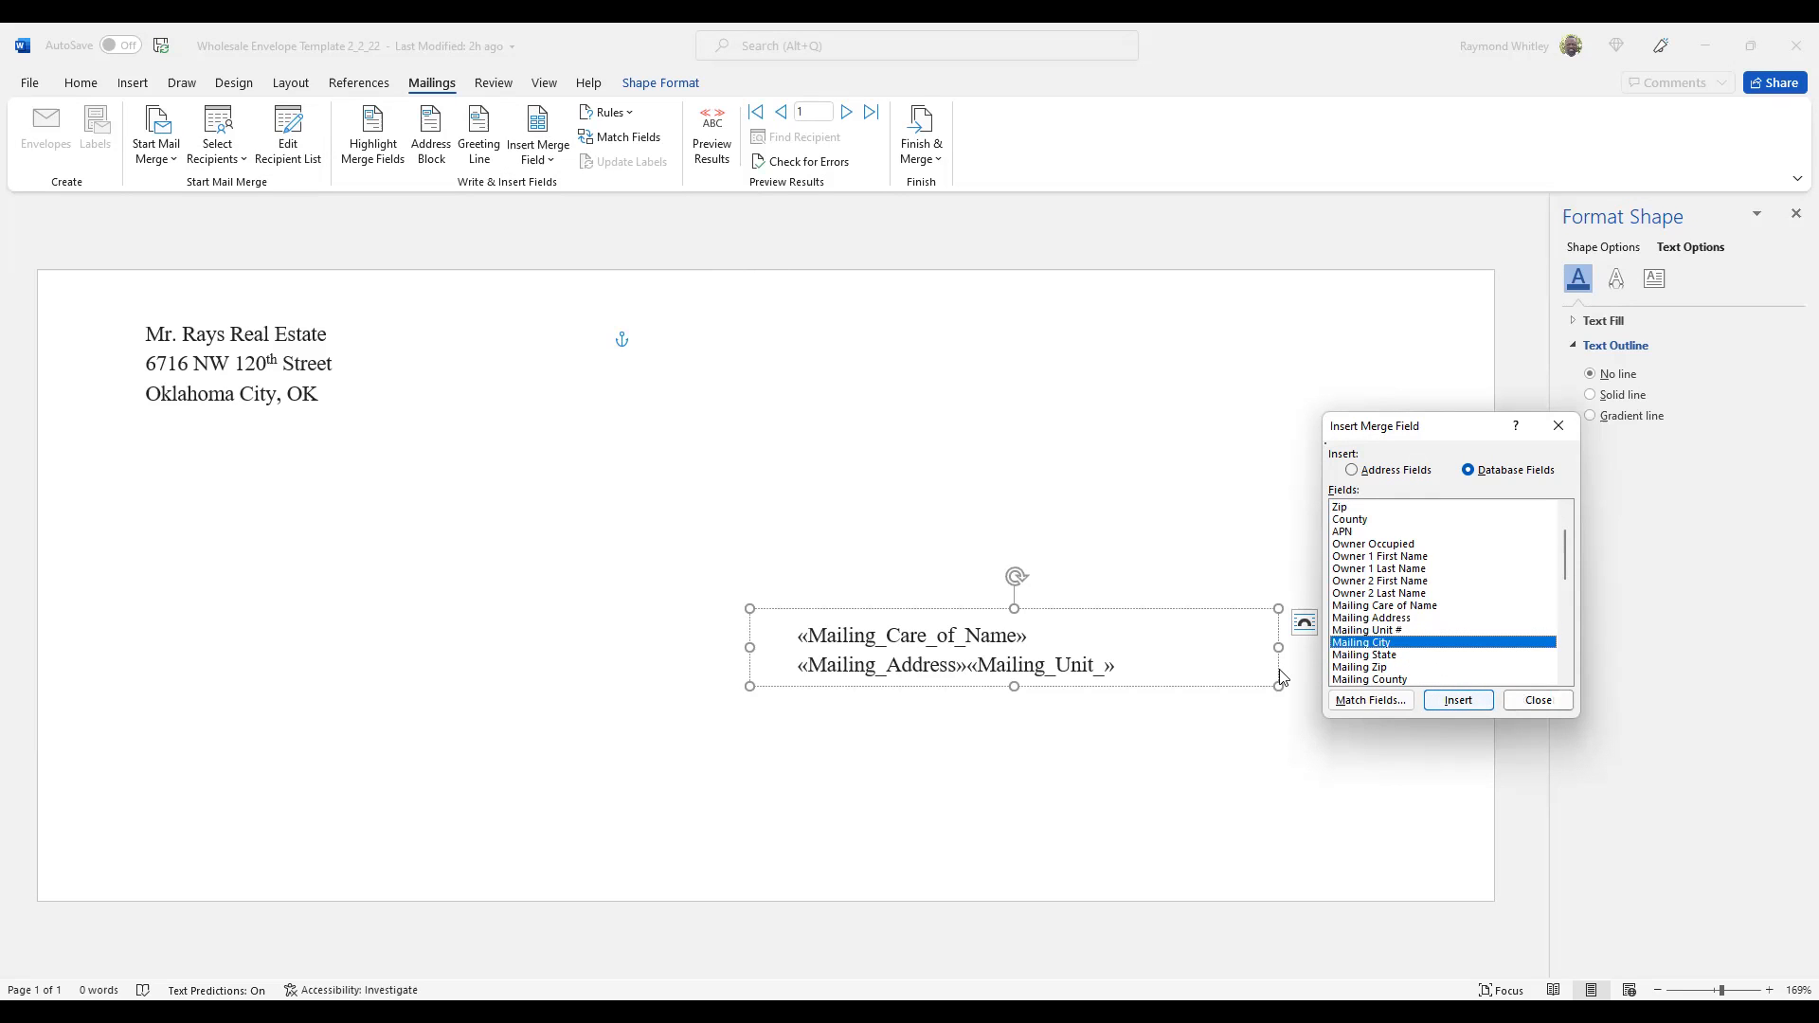
# - Add a third line to the recipient text box with the Mailing City, Mailing State and Mailing Zip merge fields
pyautogui.press('Return')
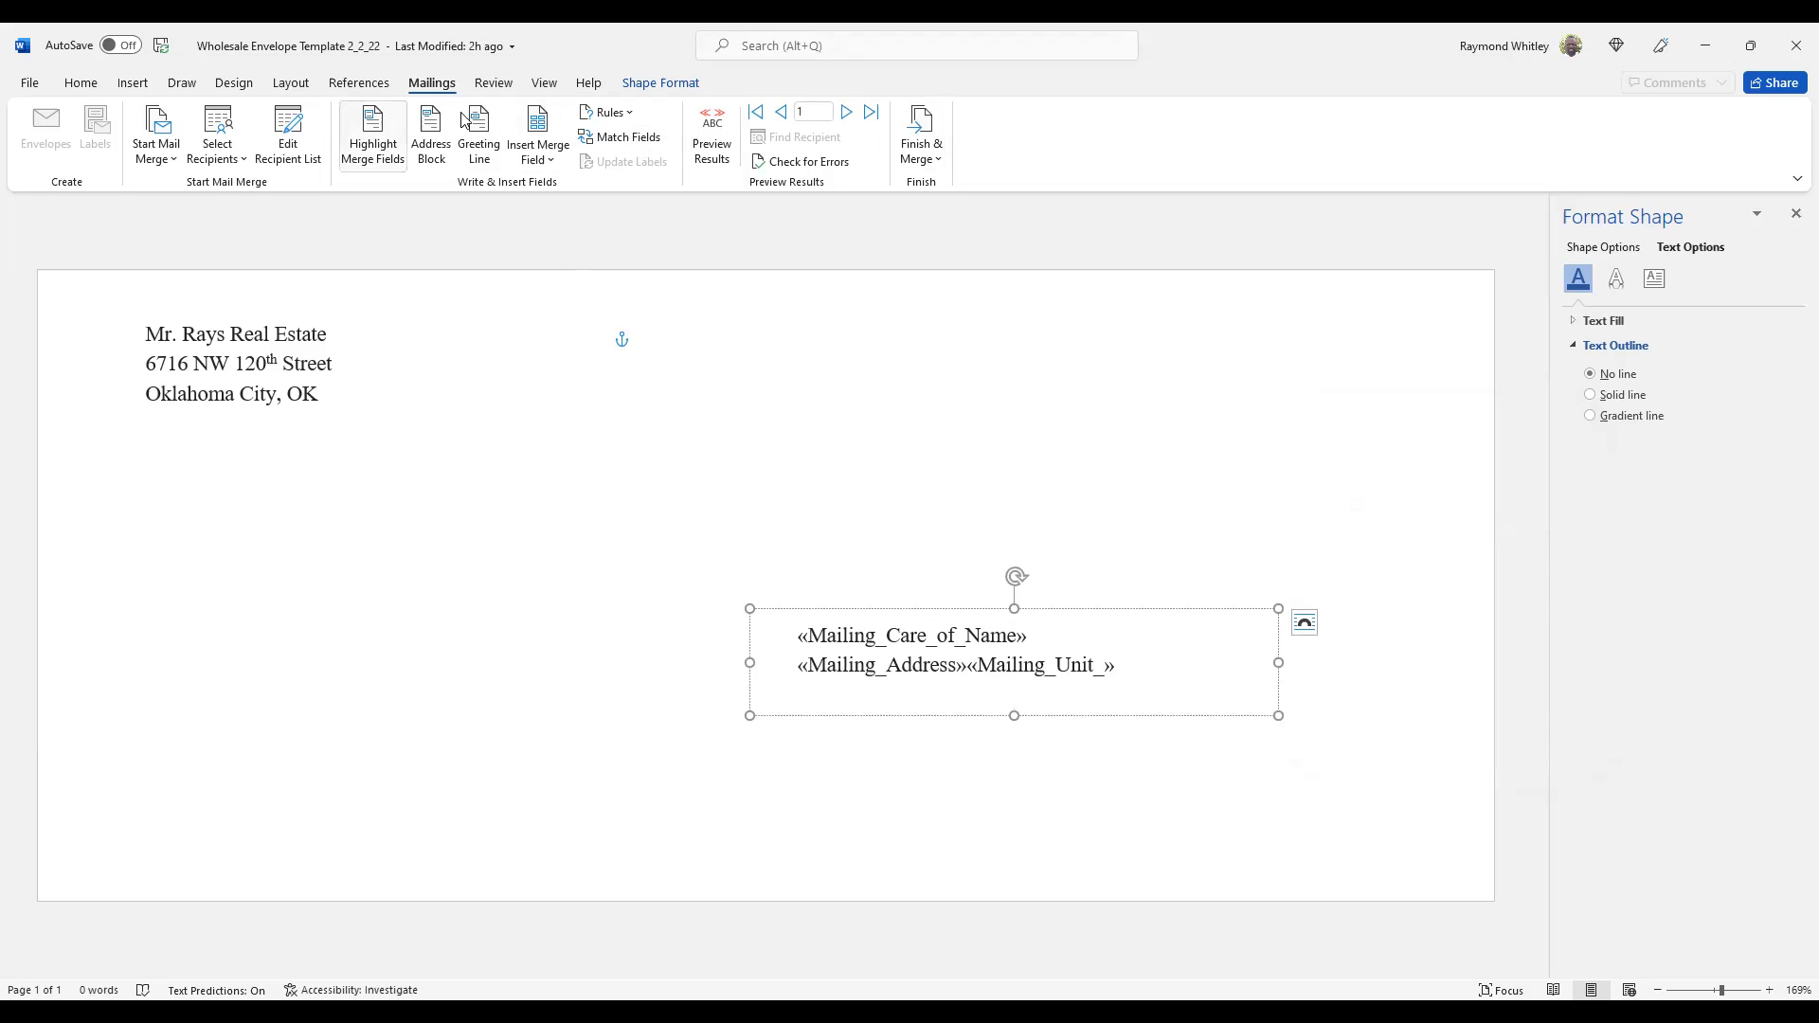
pyautogui.click(537, 123)
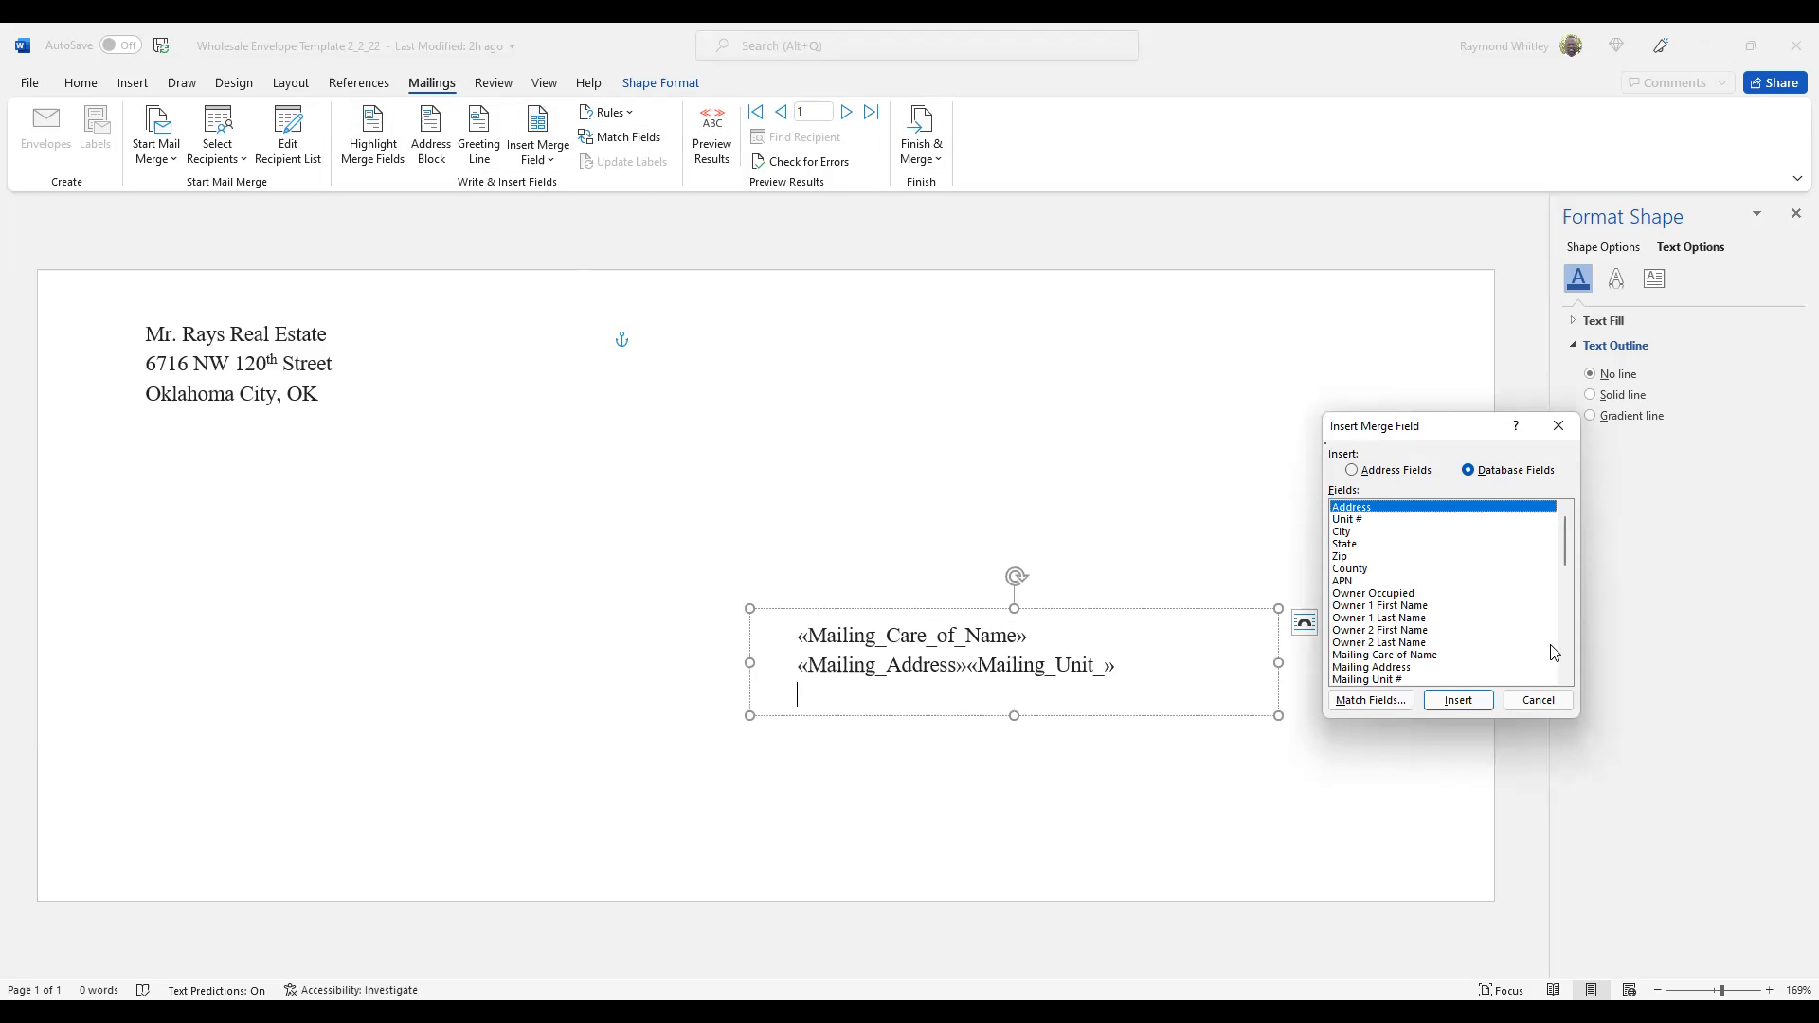
pyautogui.moveTo(1561, 550); pyautogui.dragTo(1563, 571)
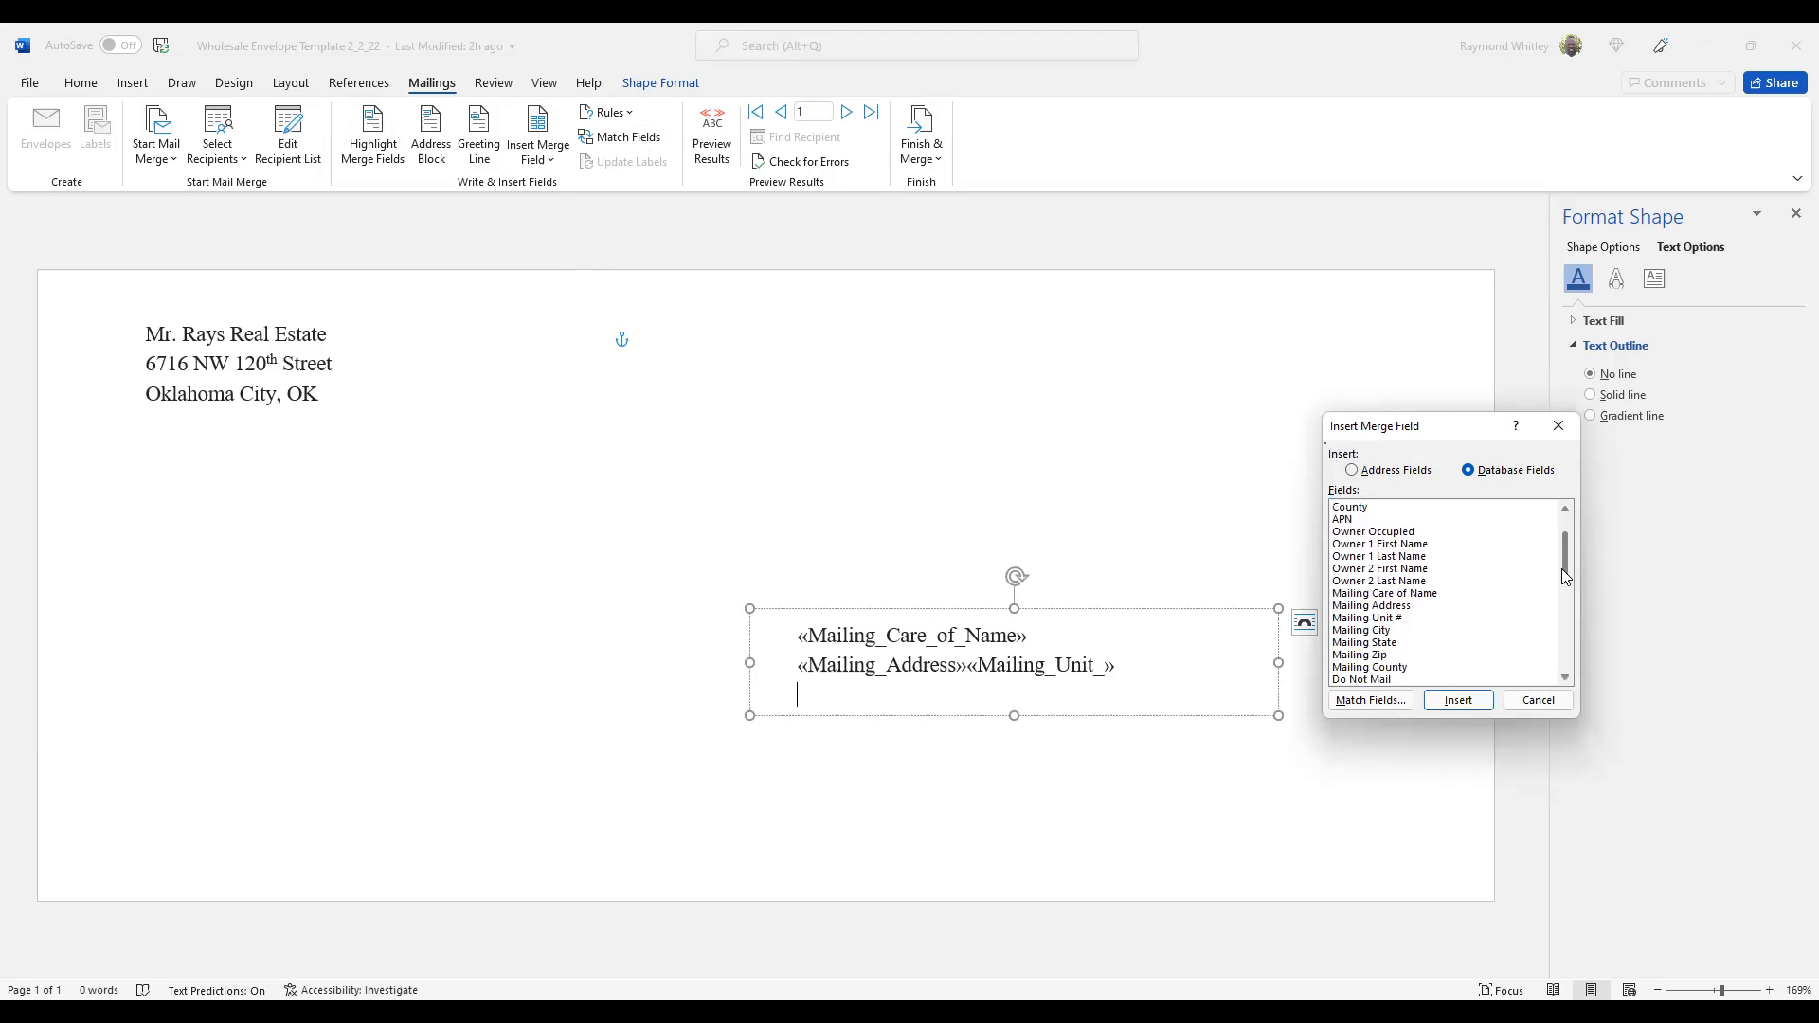
pyautogui.click(1372, 631)
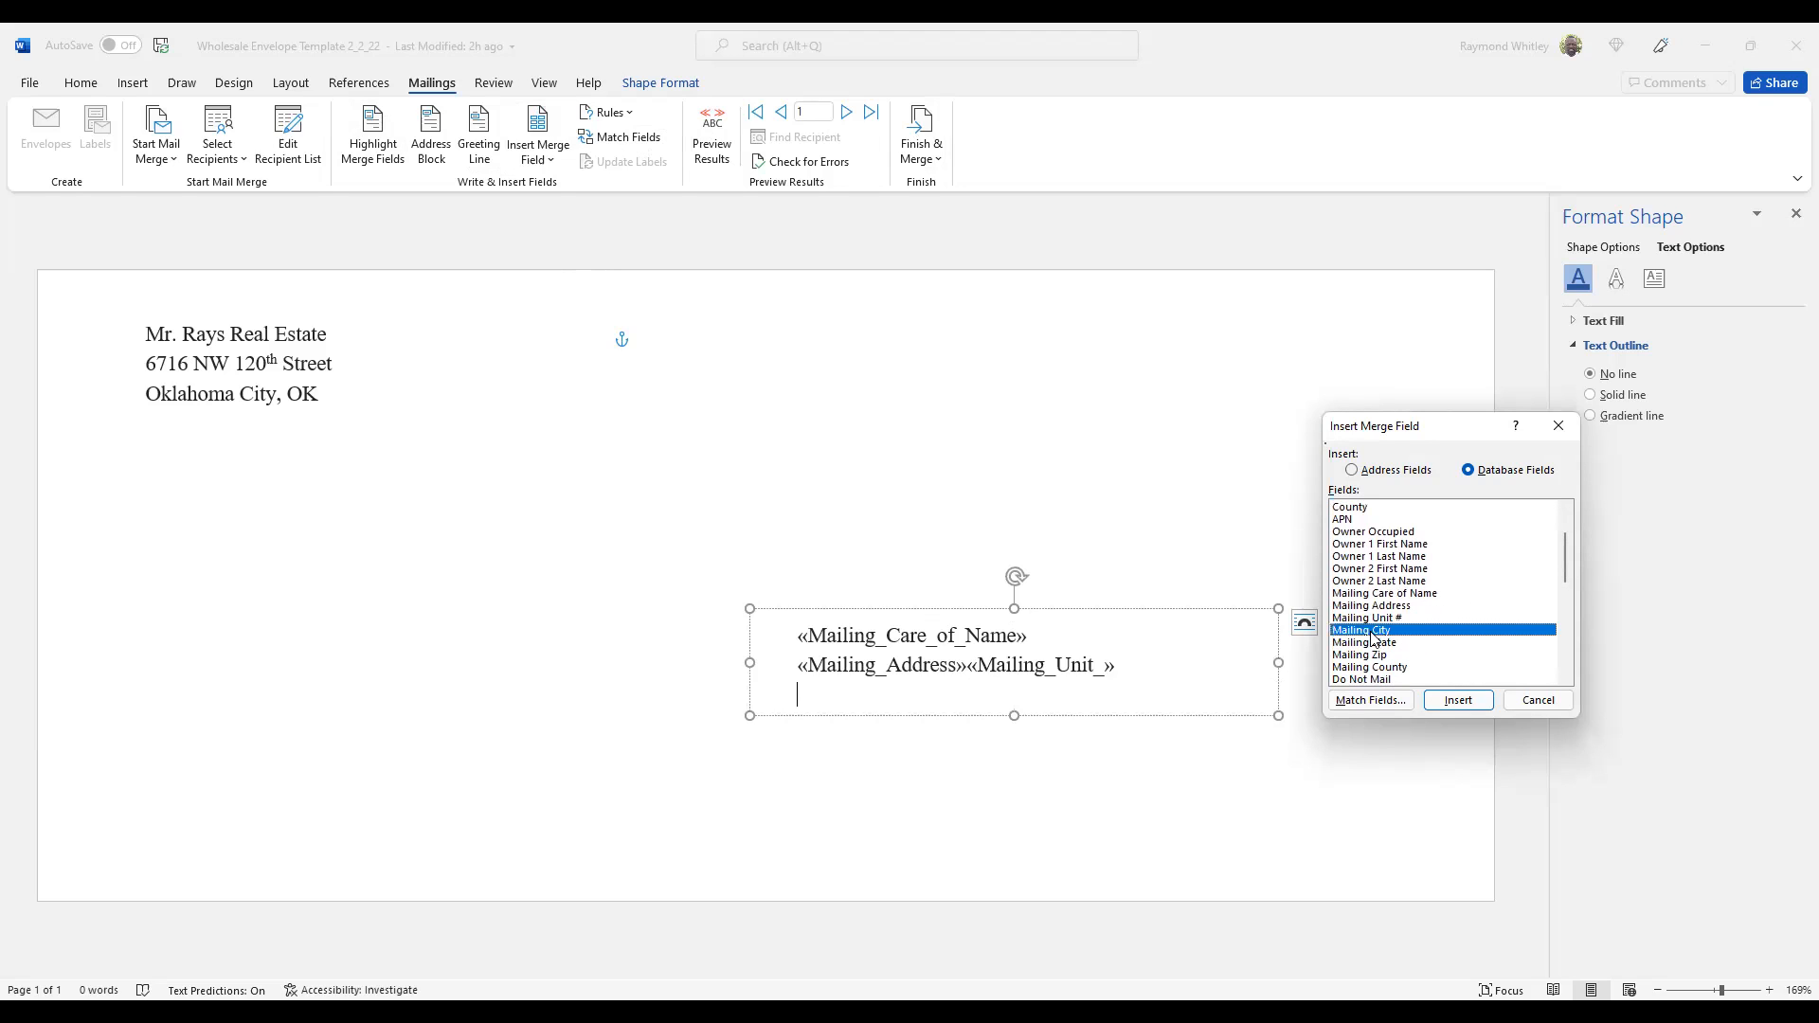
pyautogui.click(1458, 700)
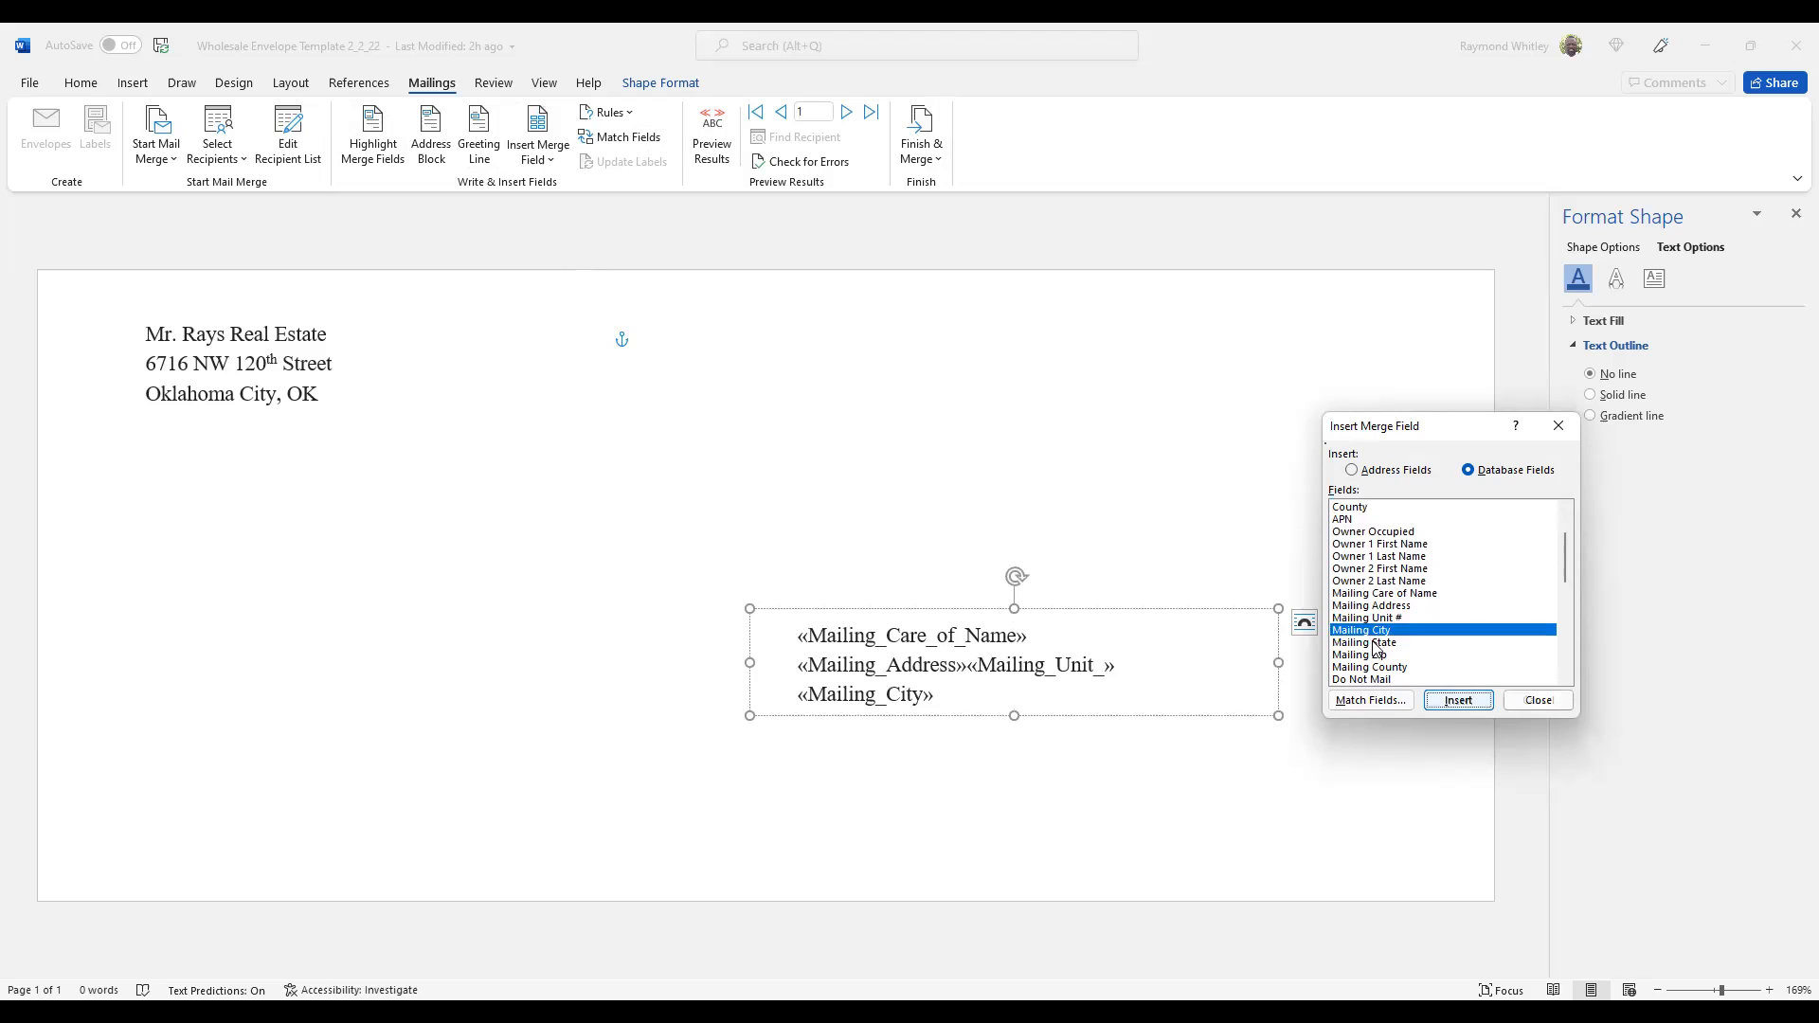
pyautogui.click(1375, 644)
pyautogui.click(1458, 700)
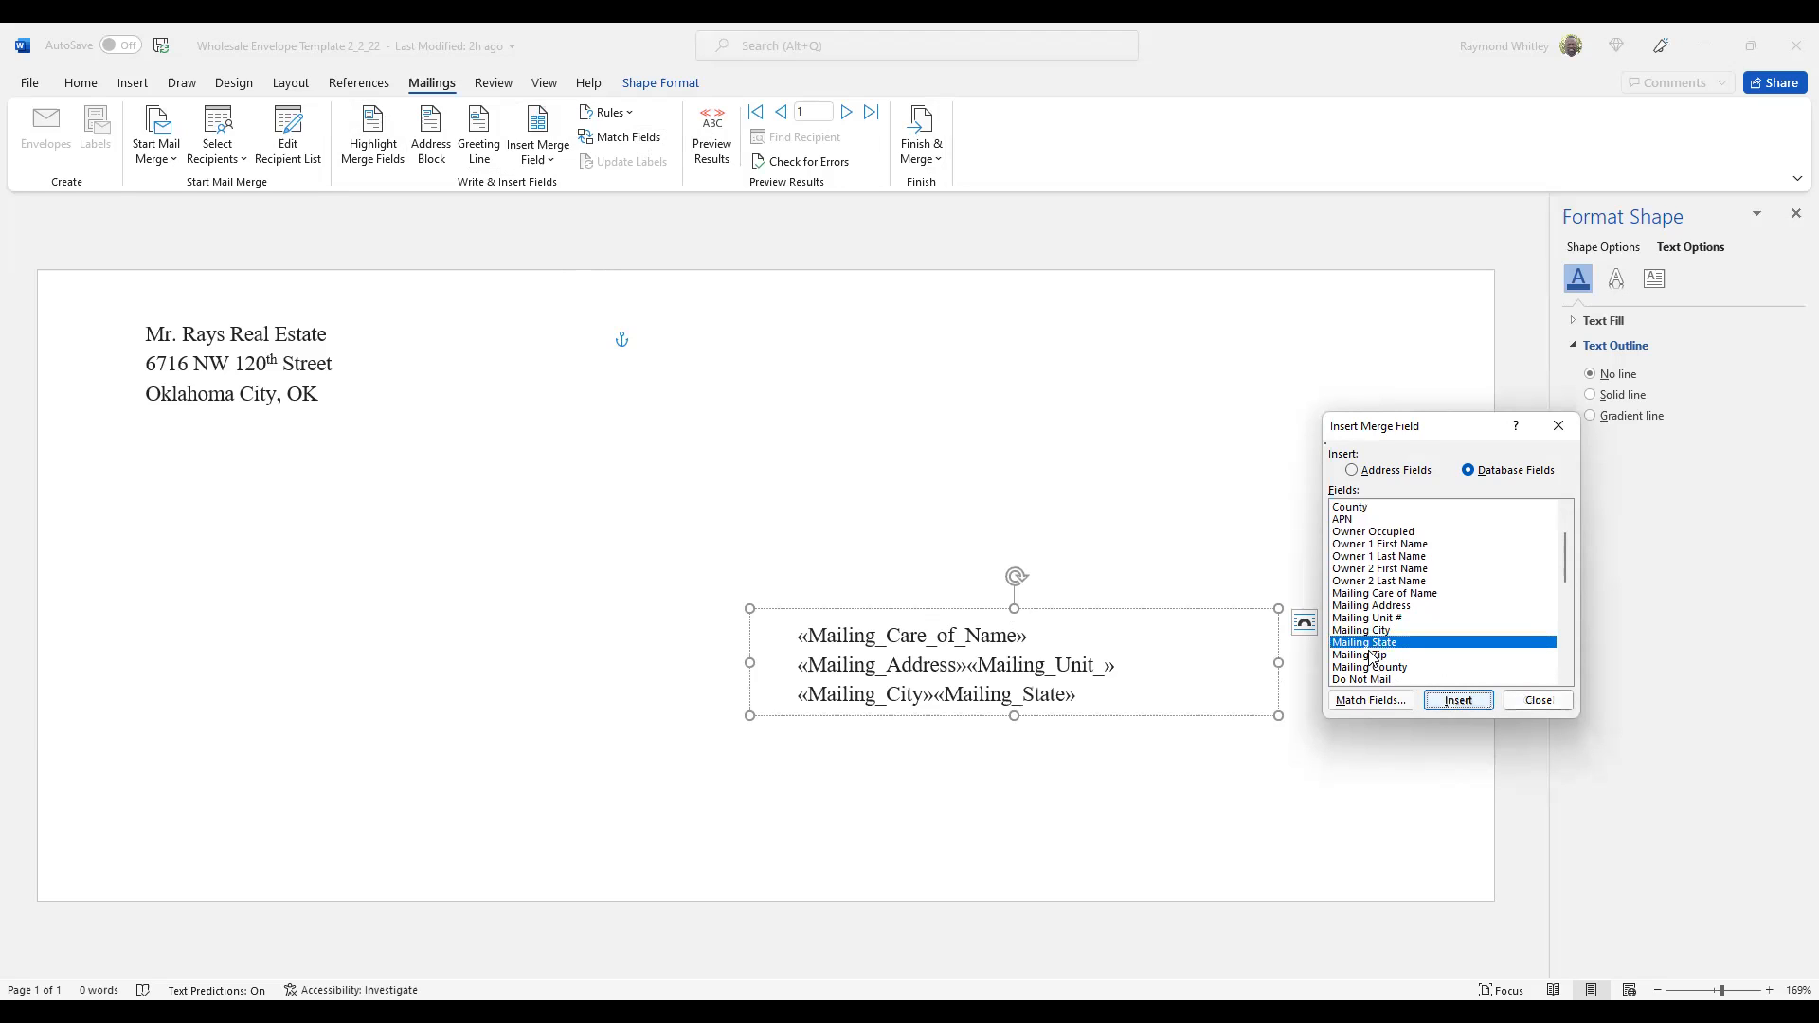
pyautogui.click(1371, 655)
pyautogui.click(1458, 700)
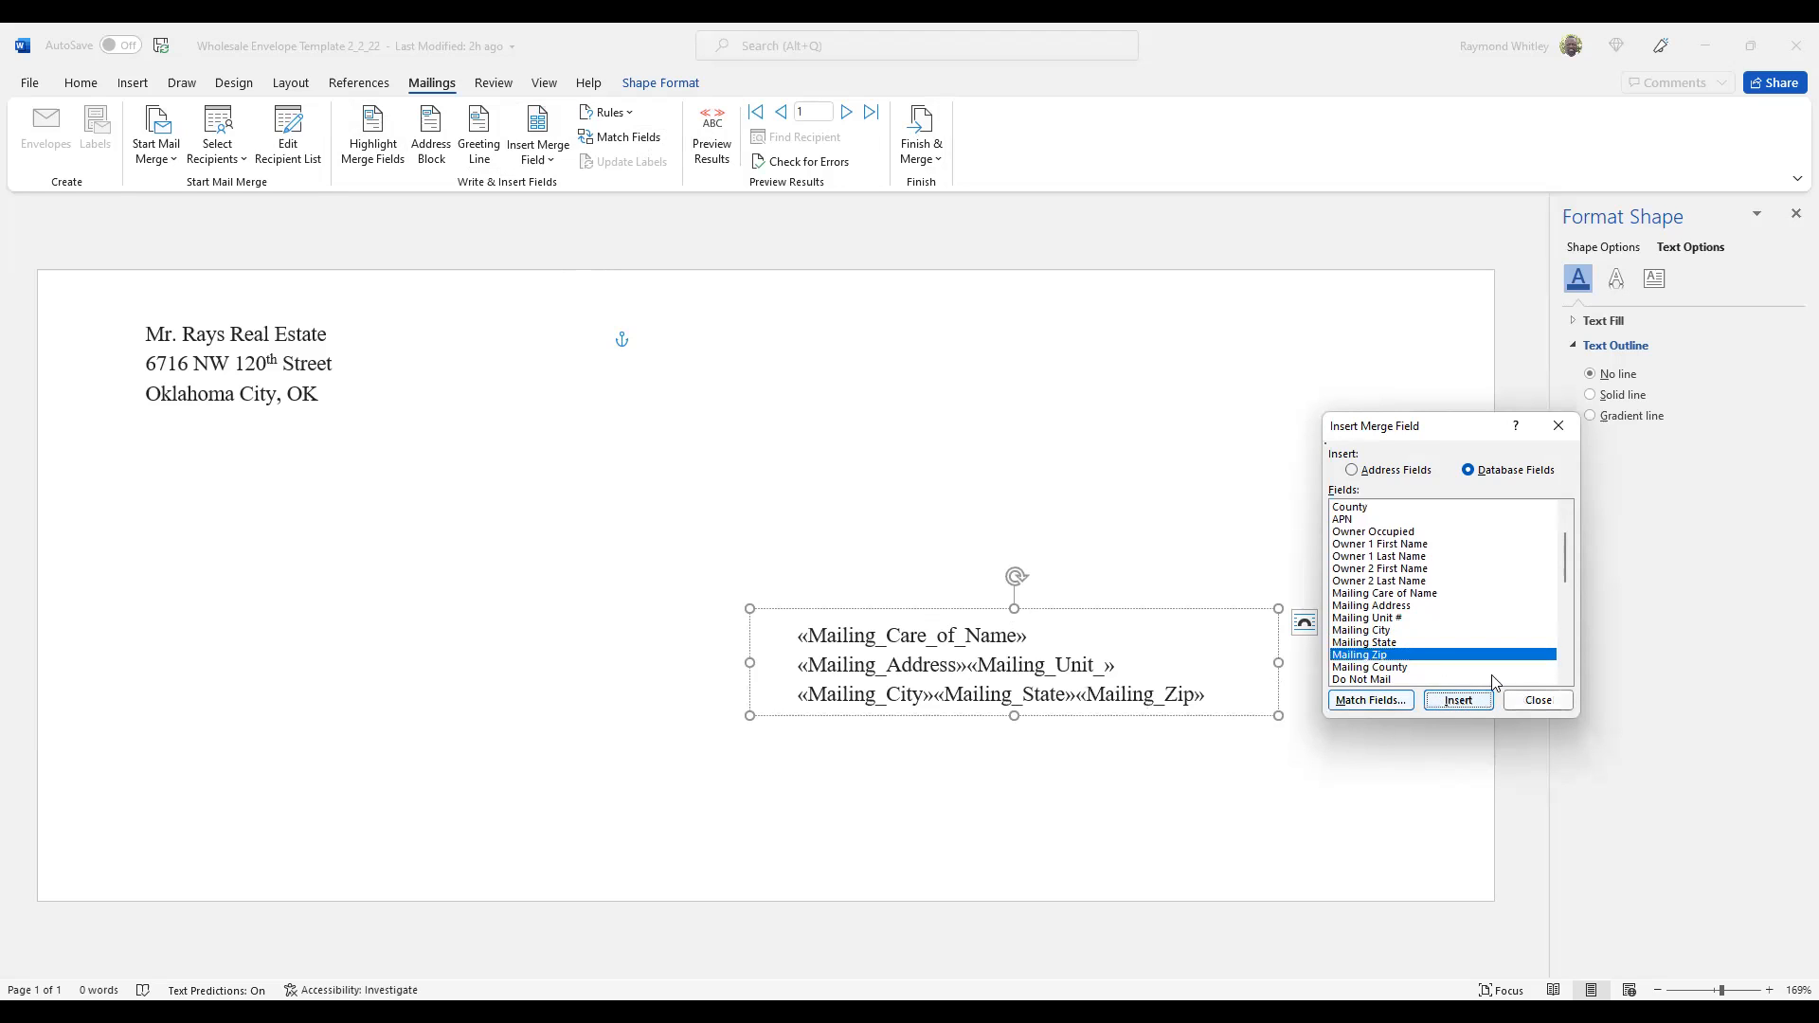
pyautogui.click(1539, 700)
# - Add spaces between Mailing Address and Mailing Unit # and between Mailing City and Mailing State, and try to add one before Mailing Zip
pyautogui.click(1066, 648)
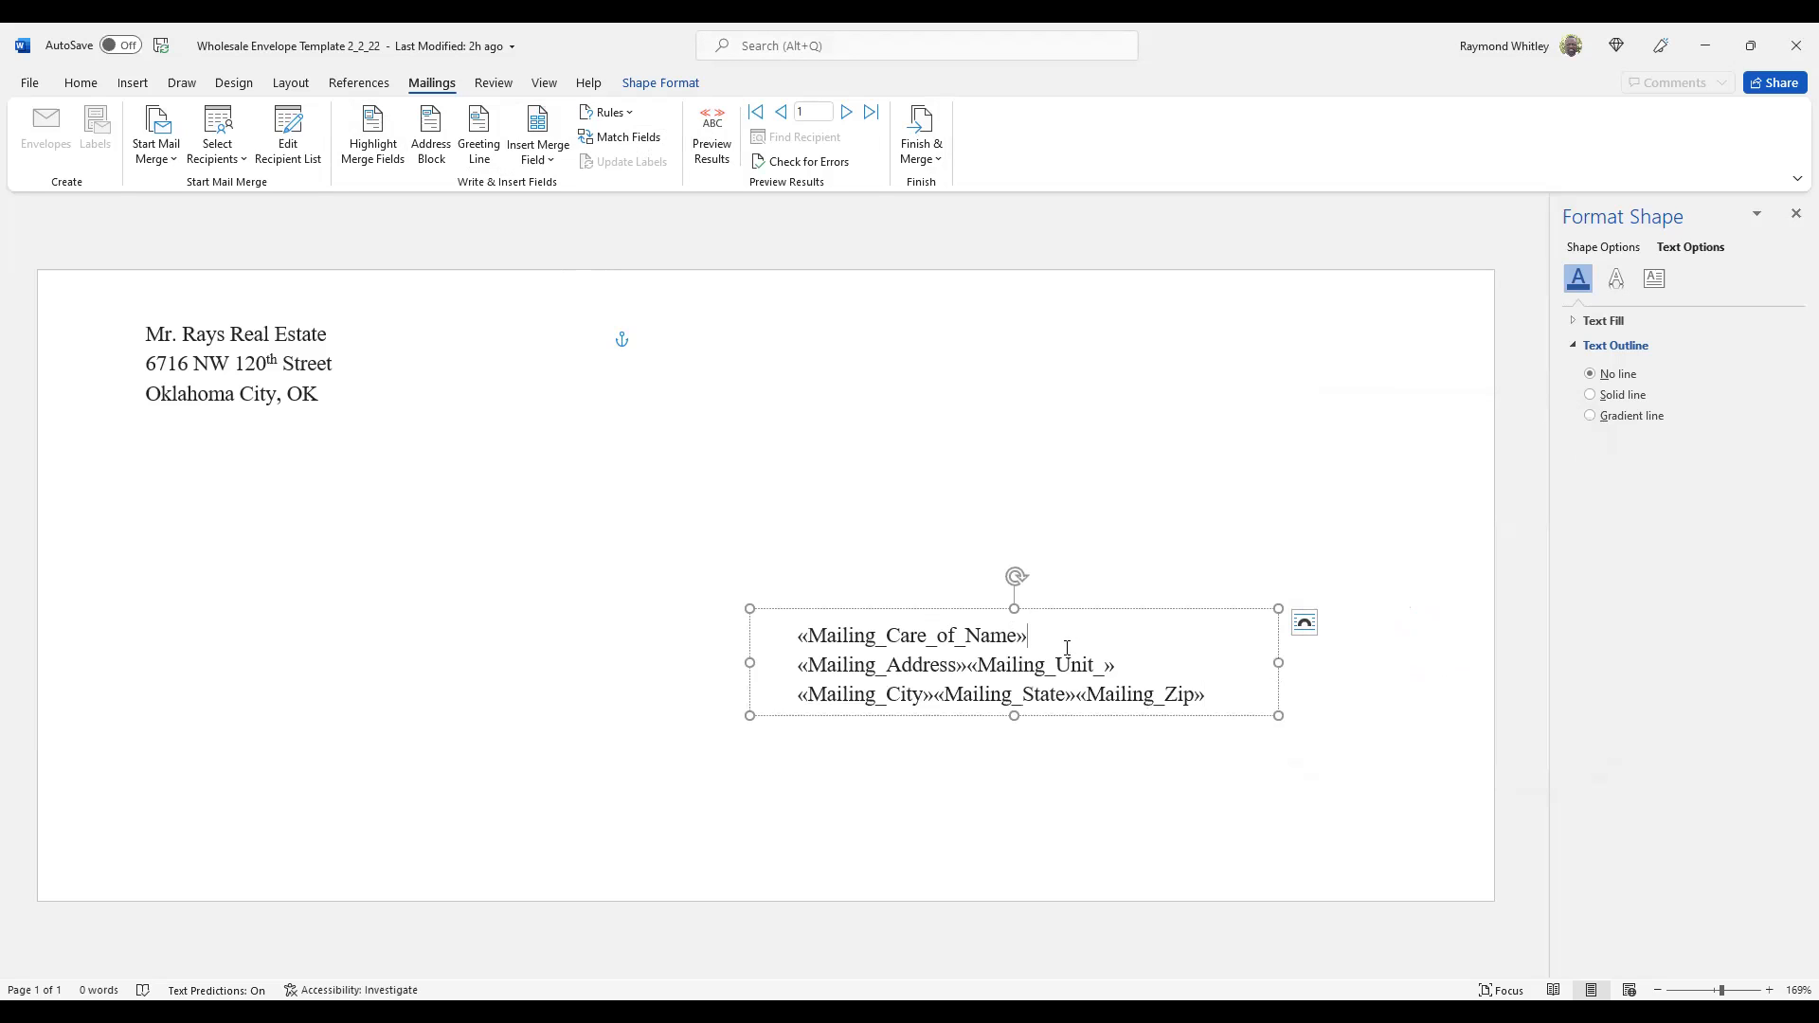
pyautogui.click(970, 671)
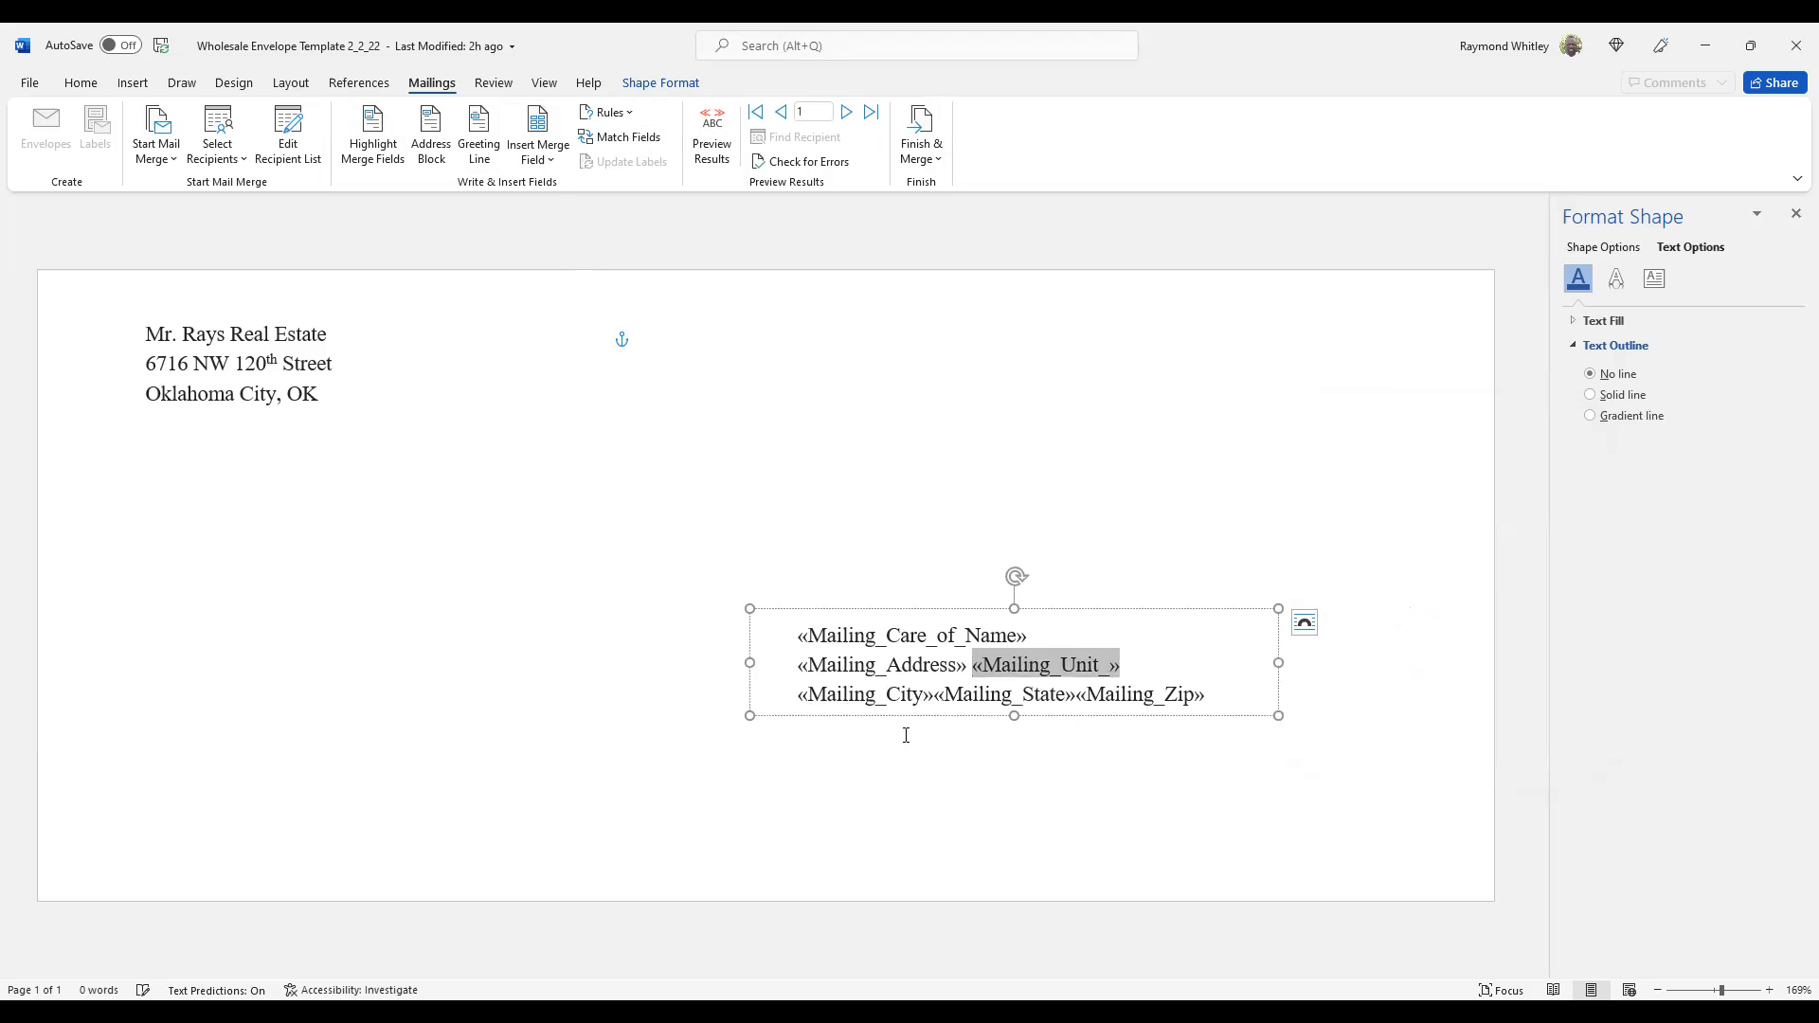
pyautogui.click(933, 694)
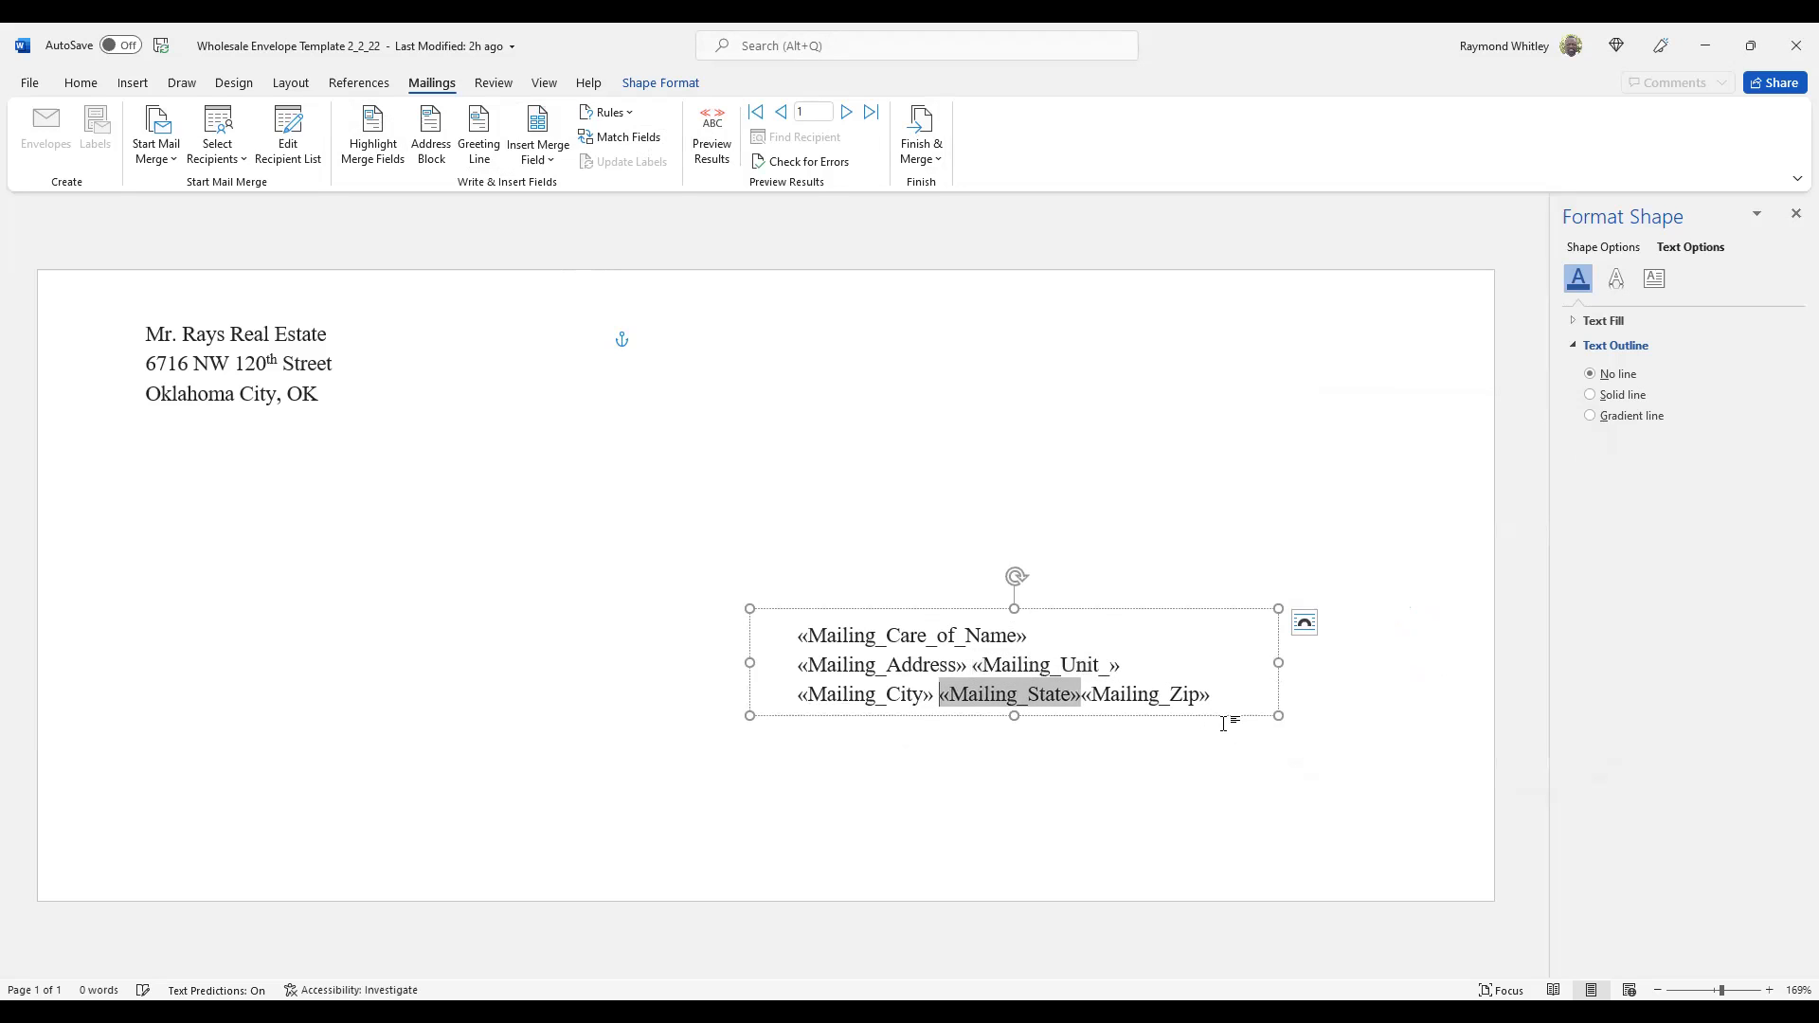
pyautogui.click(1085, 697)
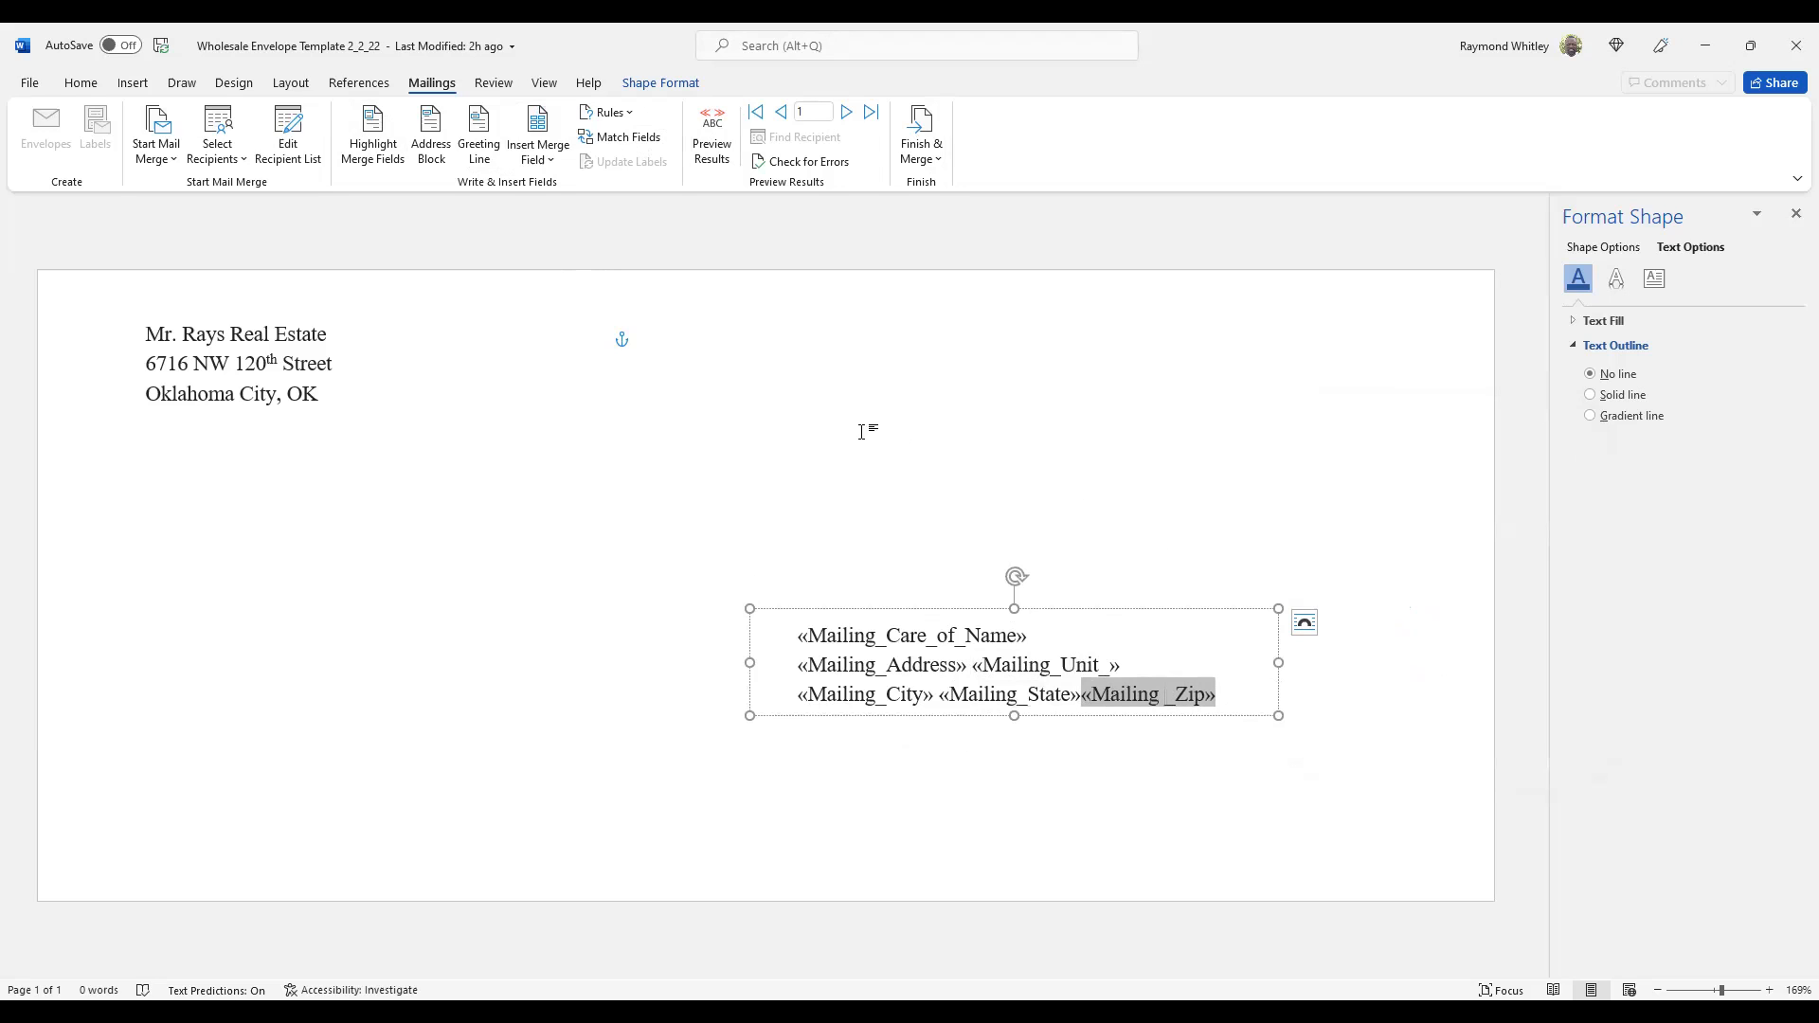
pyautogui.click(1373, 763)
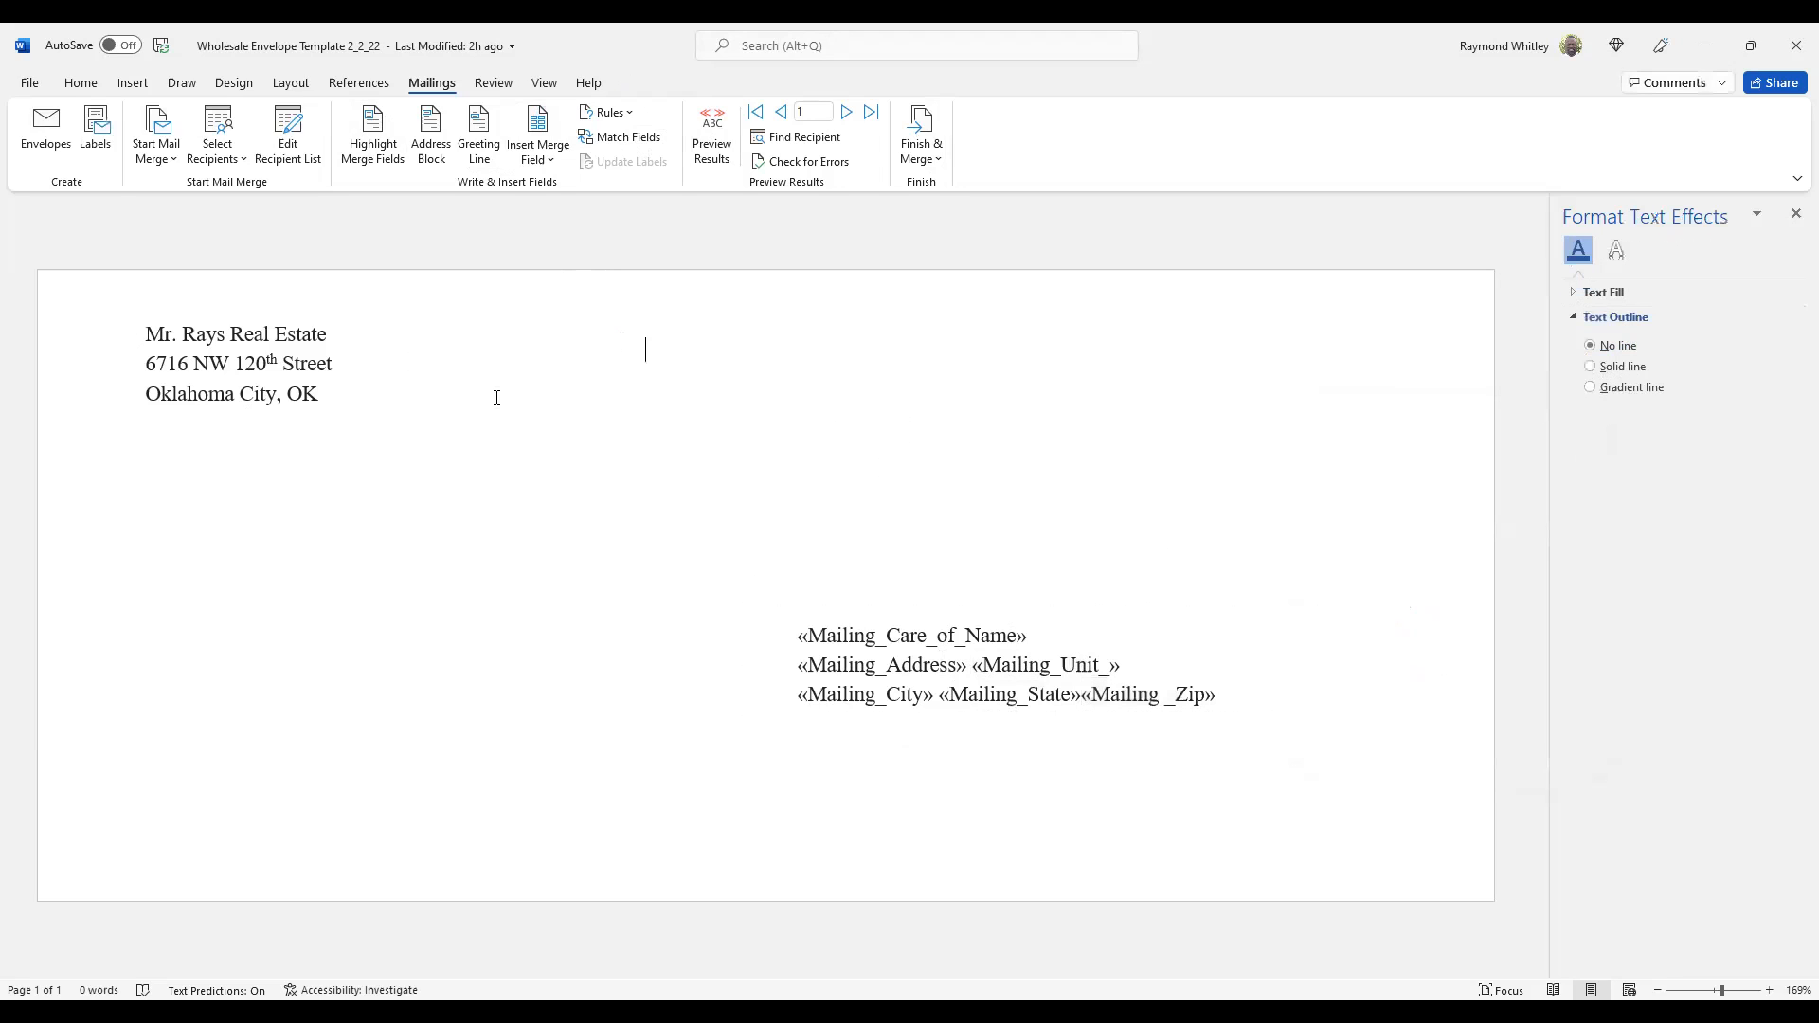
# - Finish the envelope merge into a new document with the Edit Individual Documents option
pyautogui.click(924, 133)
pyautogui.click(955, 195)
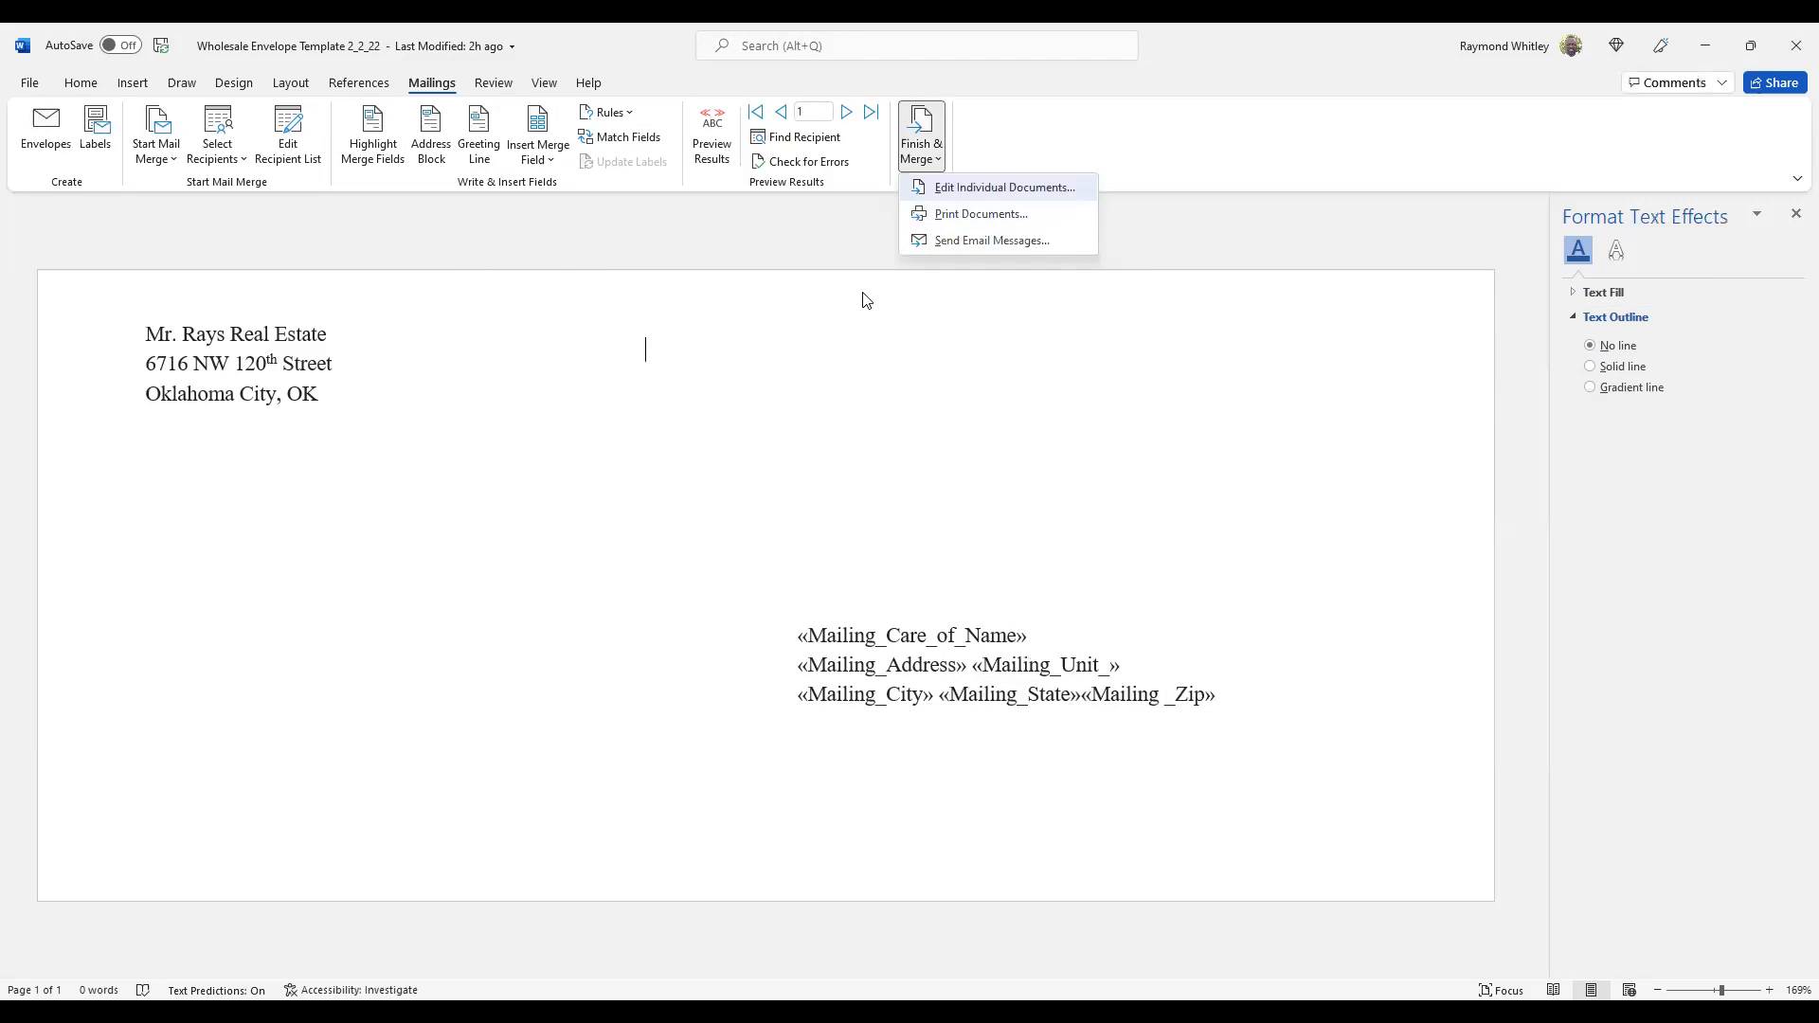
pyautogui.press('Return')
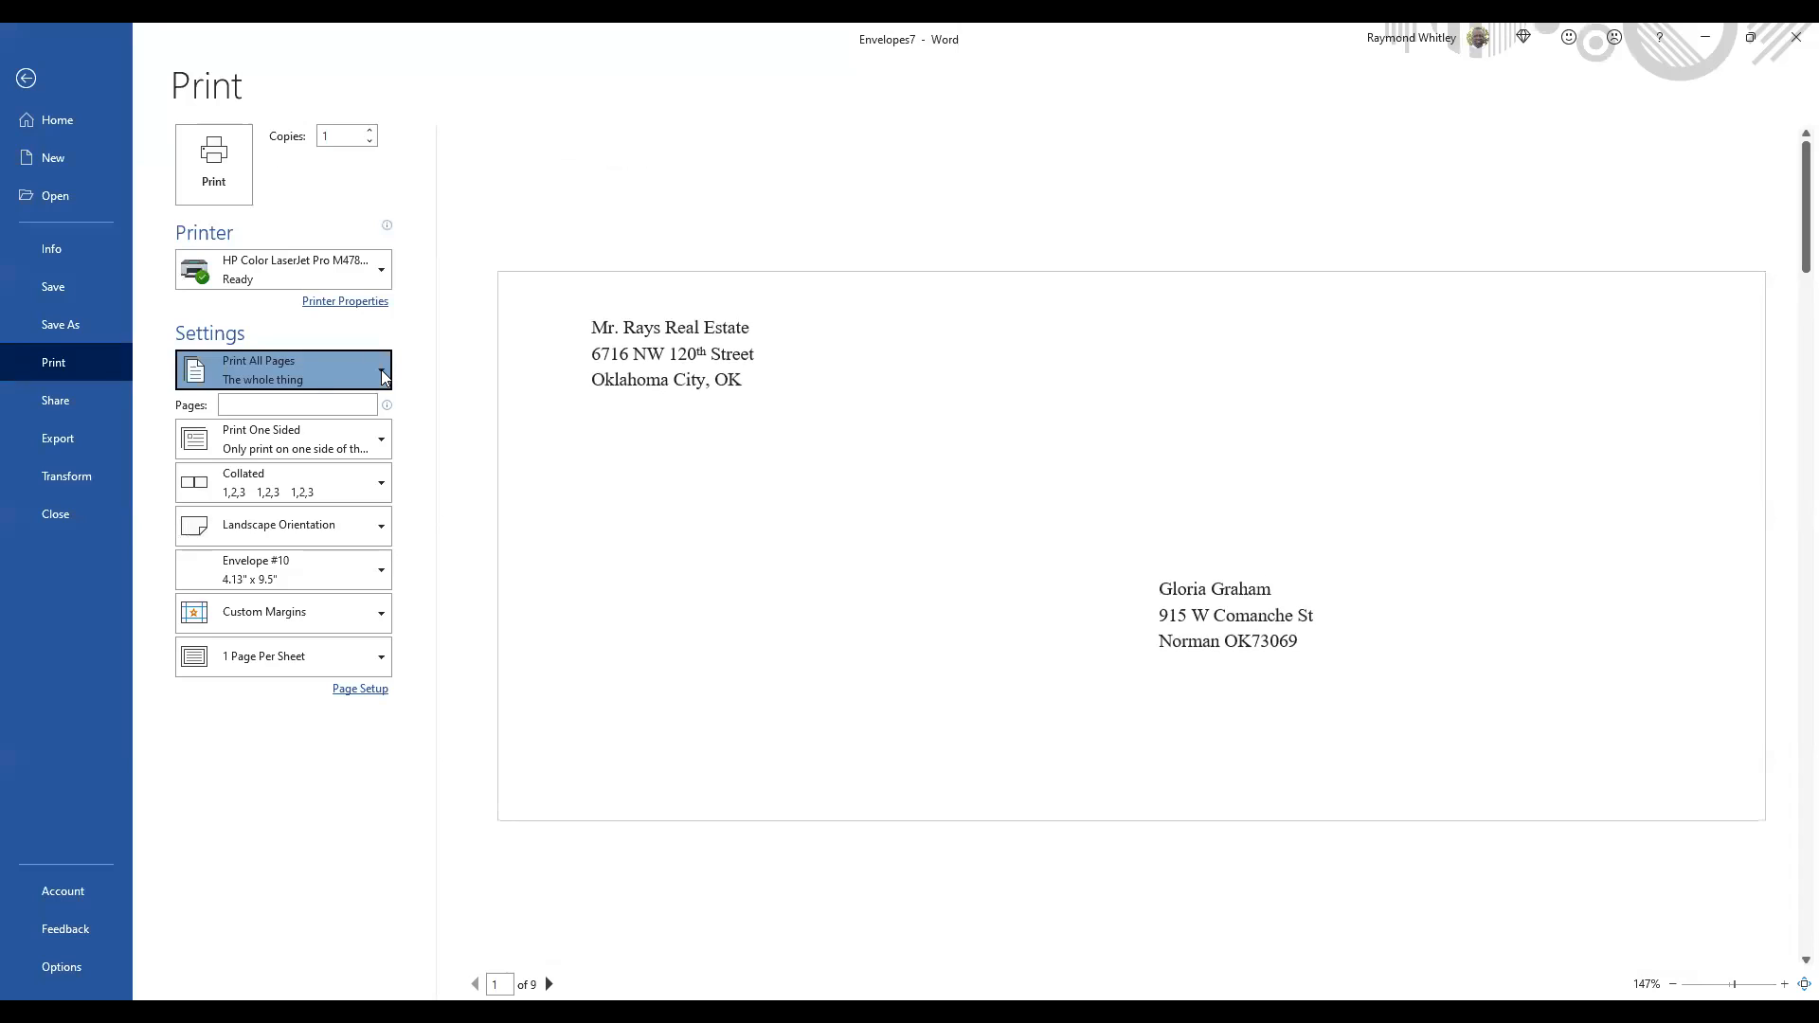
# - Set the print range of the merged envelopes to Print Current Page and print the first envelope
pyautogui.click(384, 377)
pyautogui.click(272, 528)
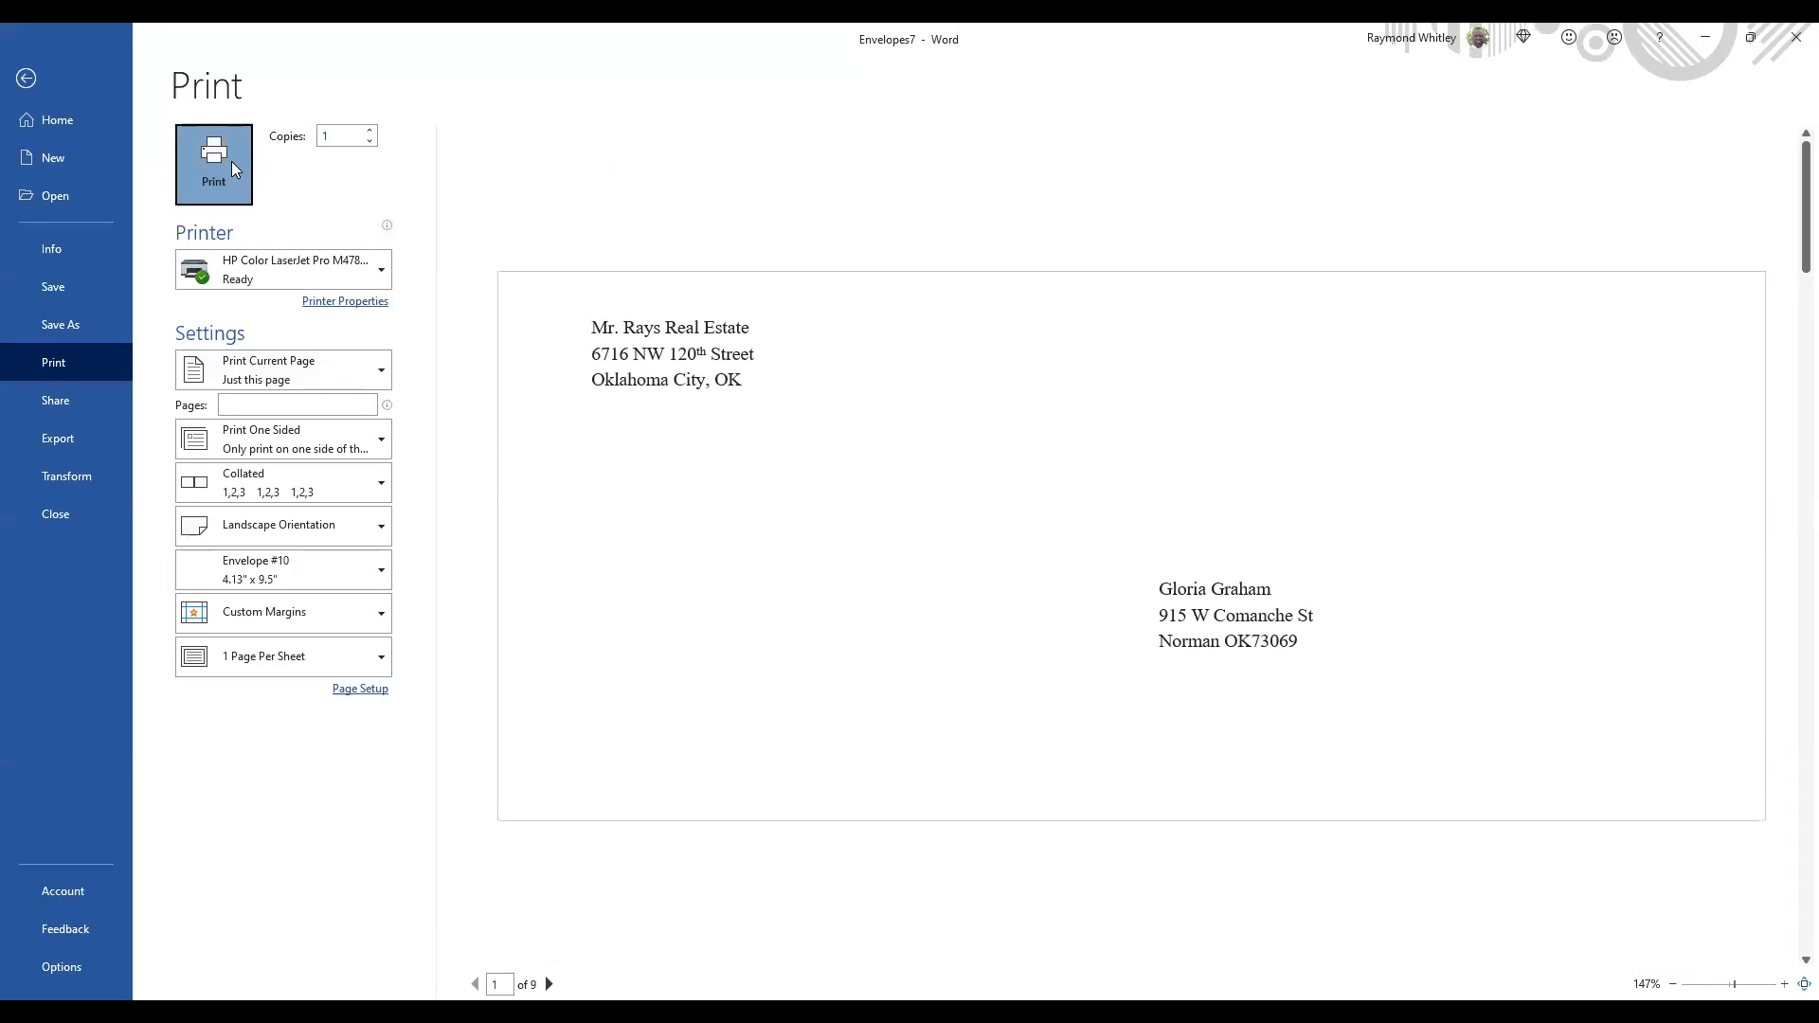
pyautogui.click(231, 161)
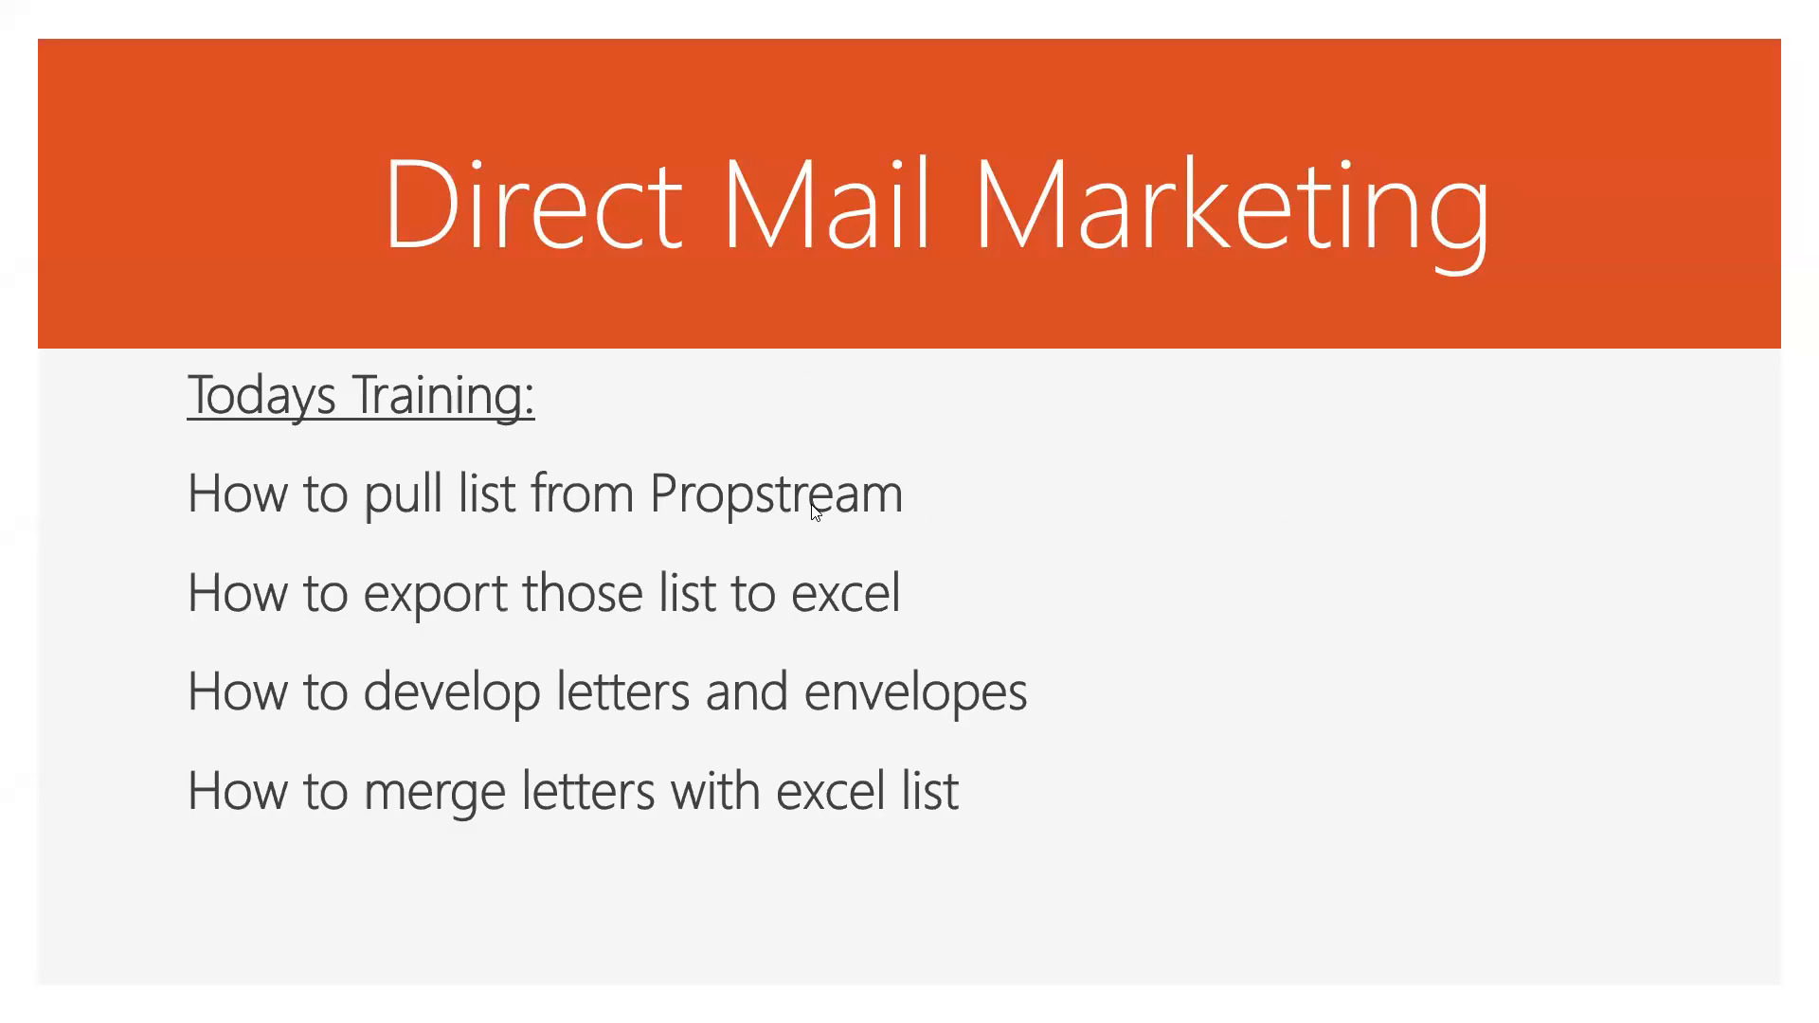
pyautogui.scroll(5, 812, 505)
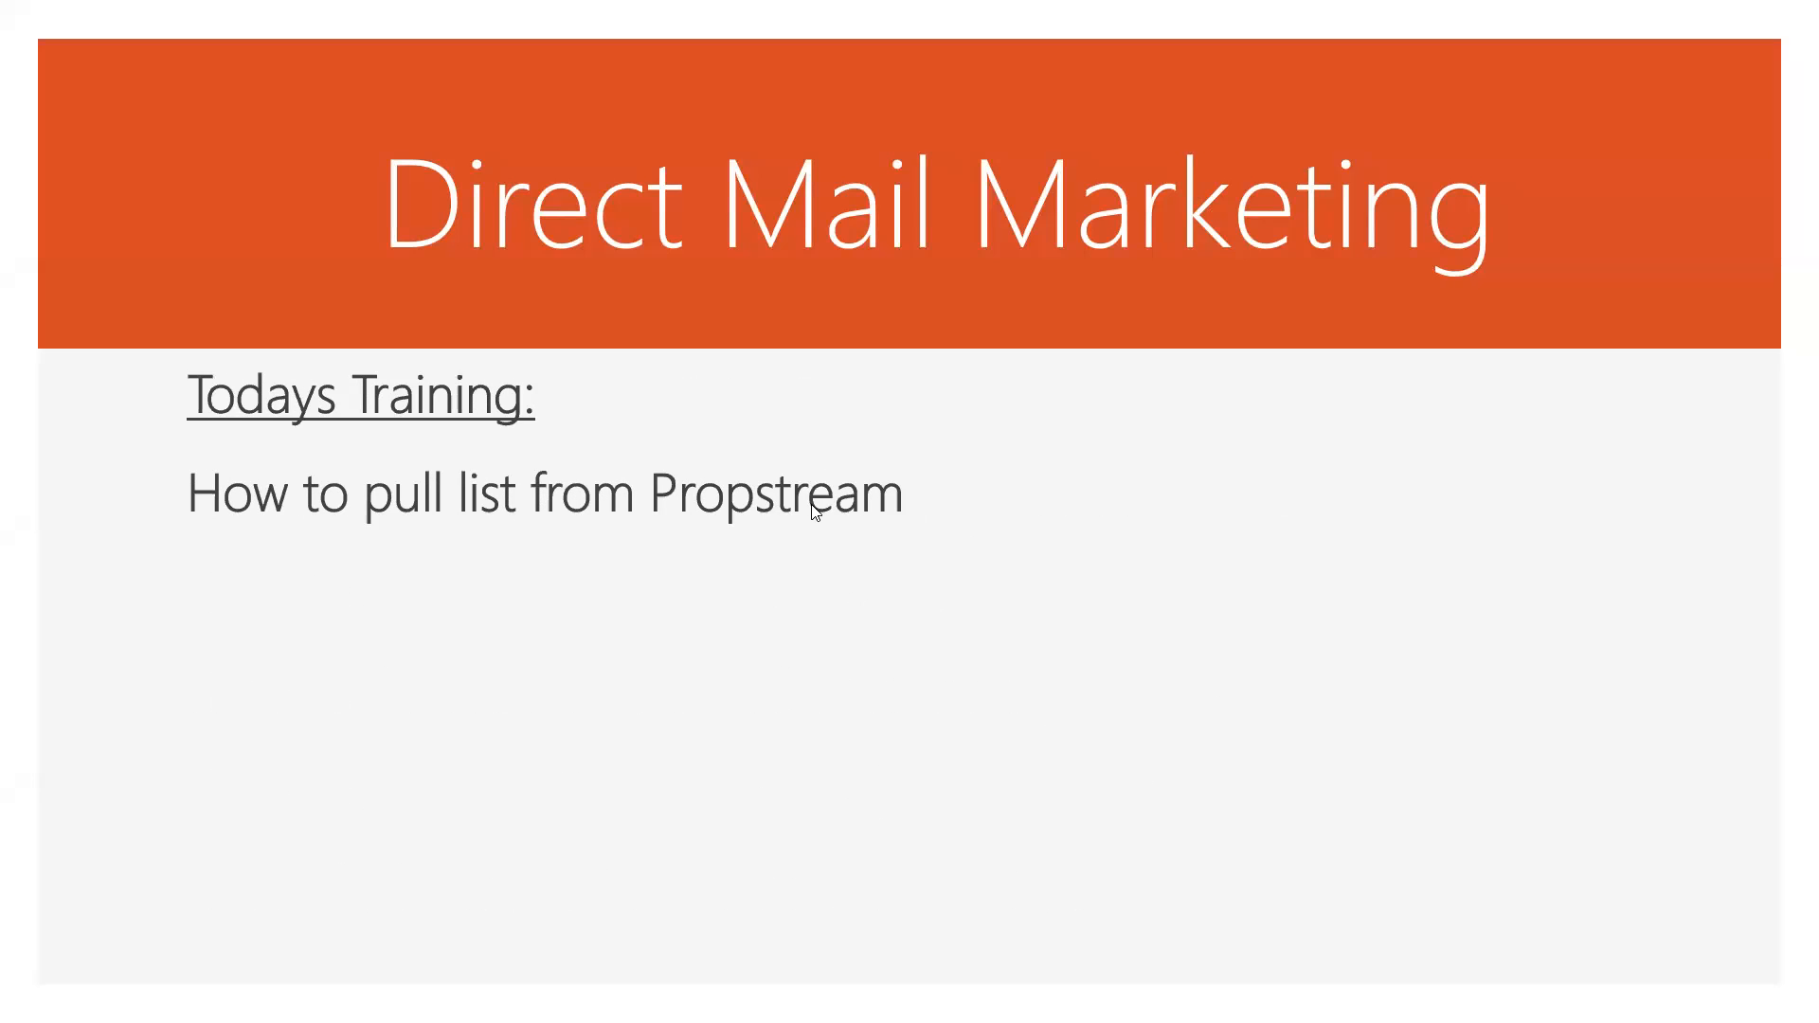
pyautogui.scroll(2, 812, 505)
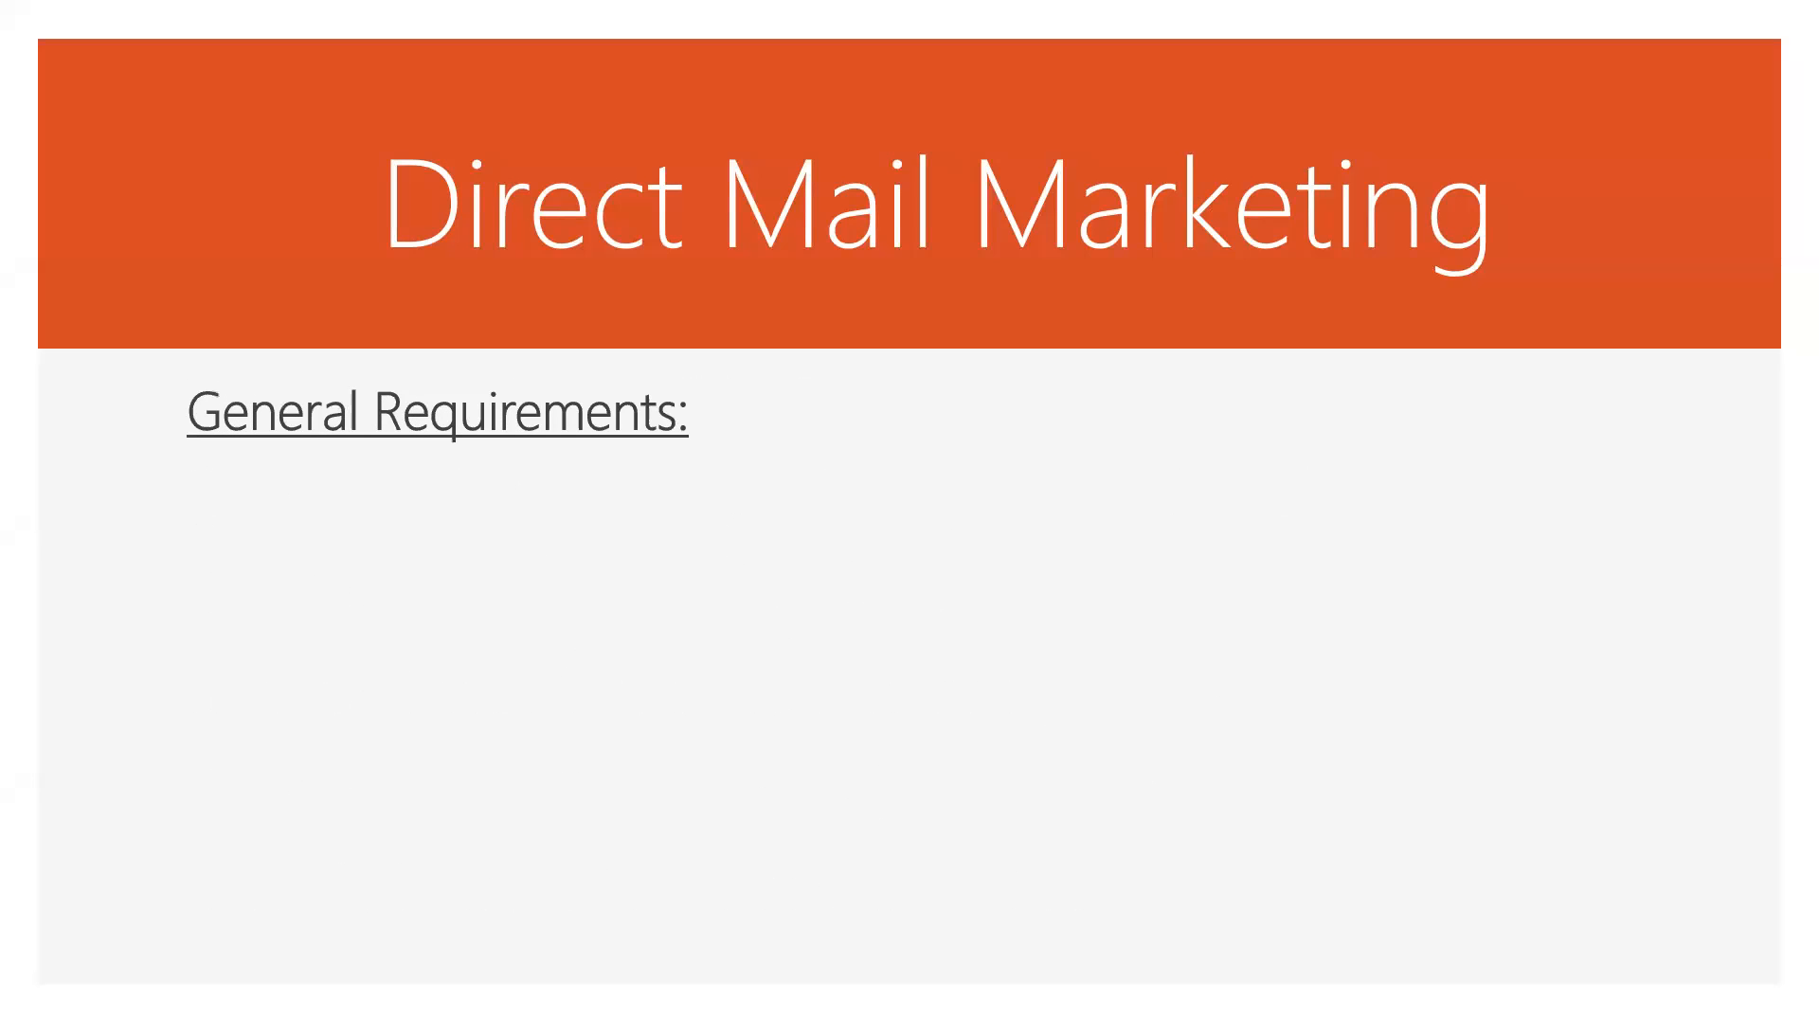
pyautogui.scroll(-2, 794, 535)
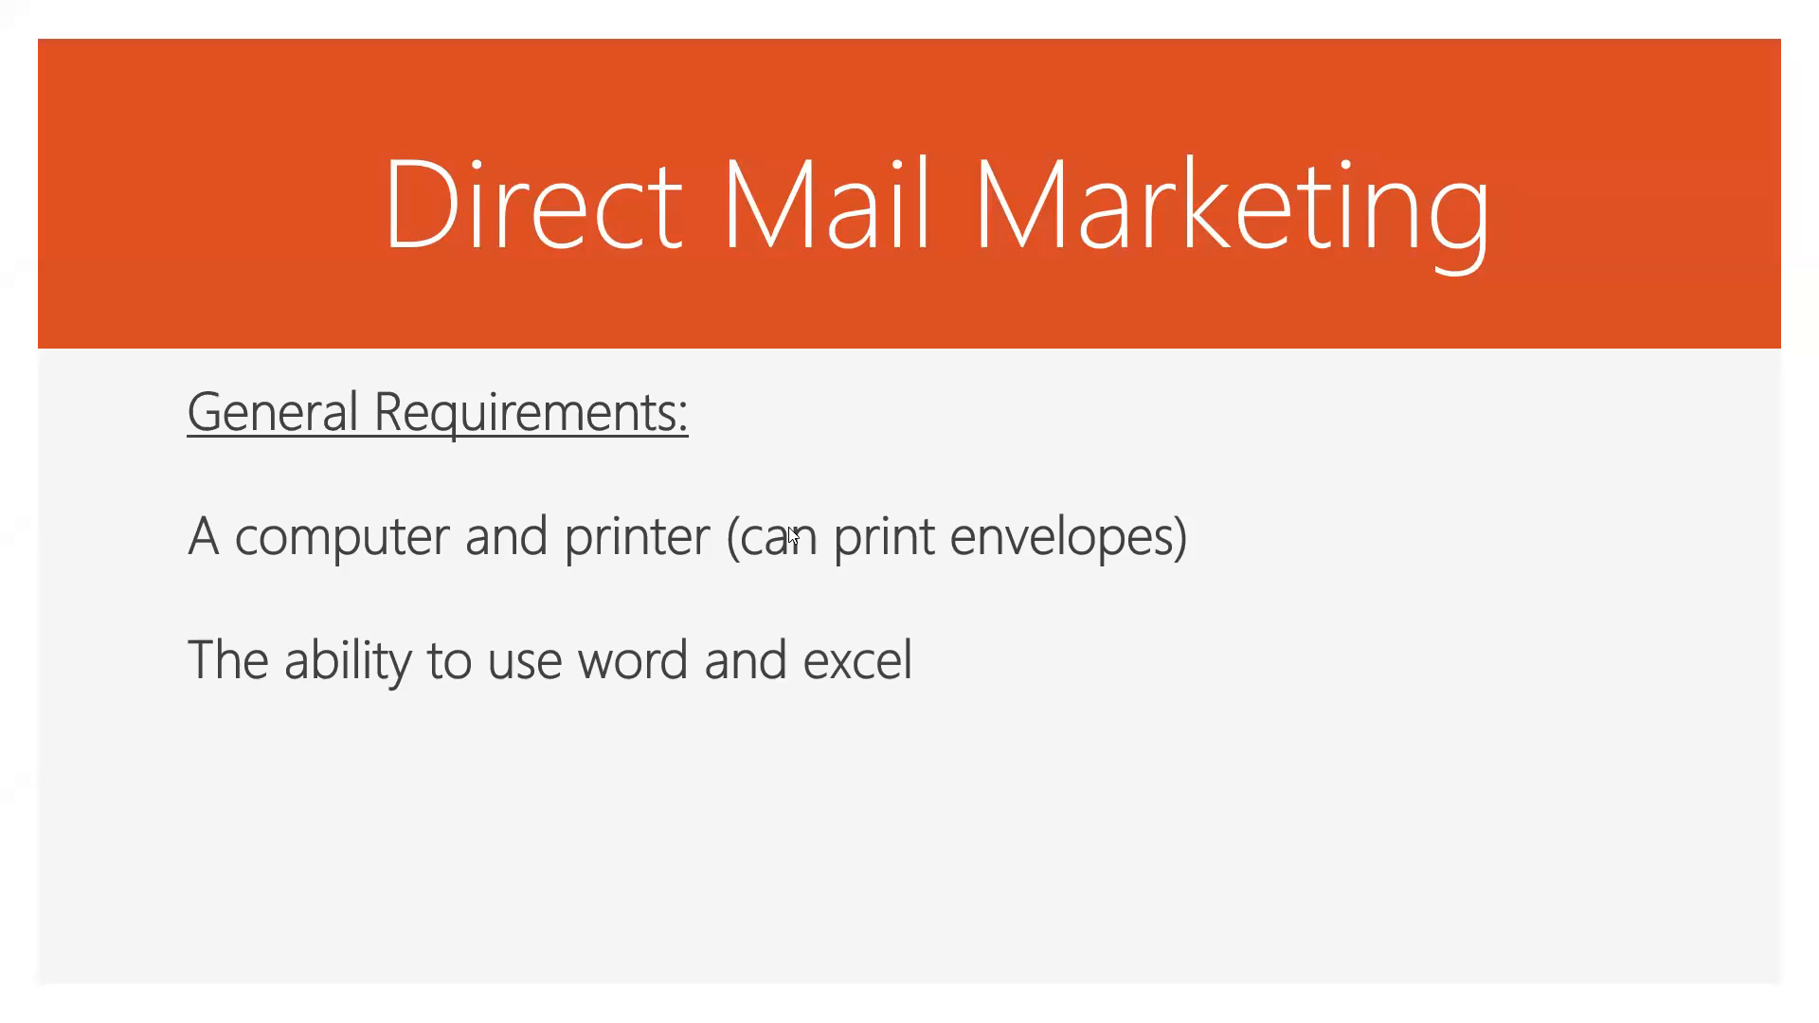
pyautogui.scroll(-1, 794, 540)
pyautogui.scroll(-1, 792, 550)
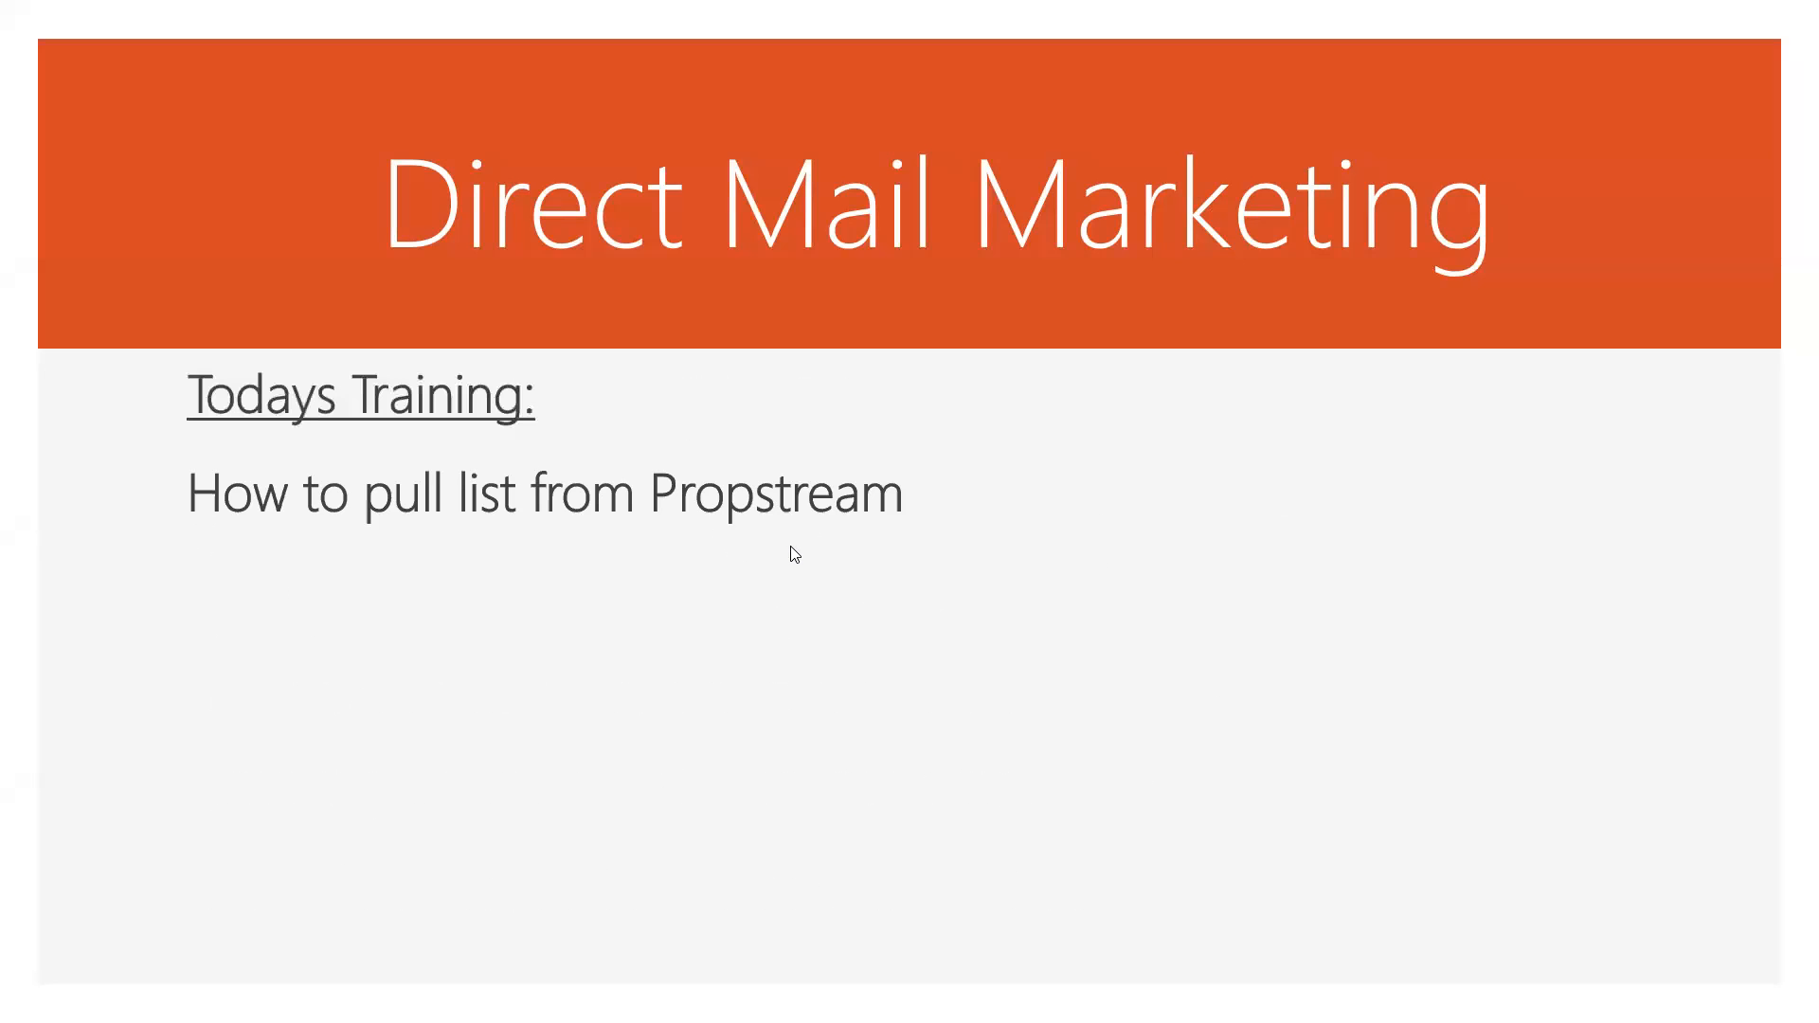